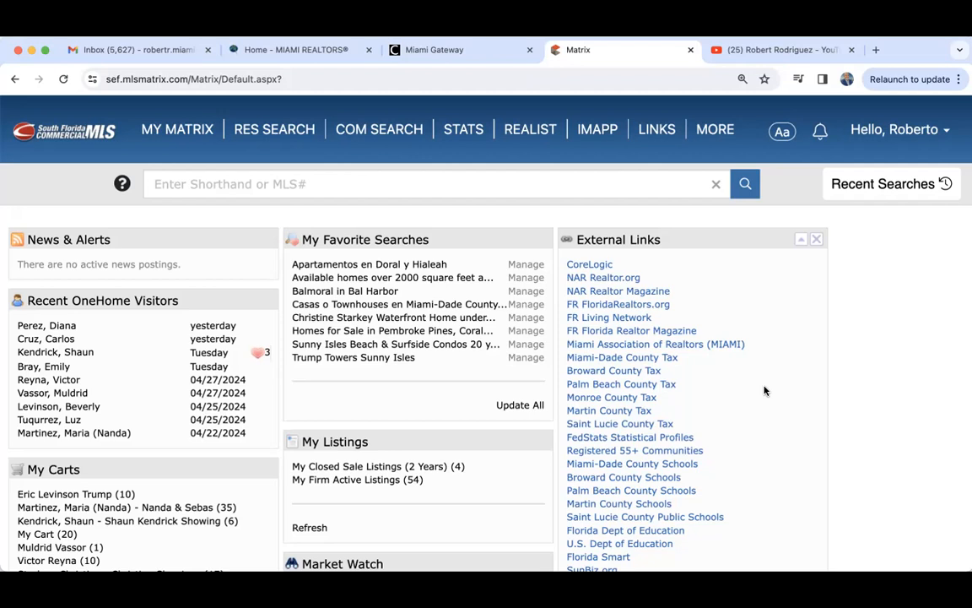
- Make the browser window full screen over the Matrix dashboard
left_click(45, 51)
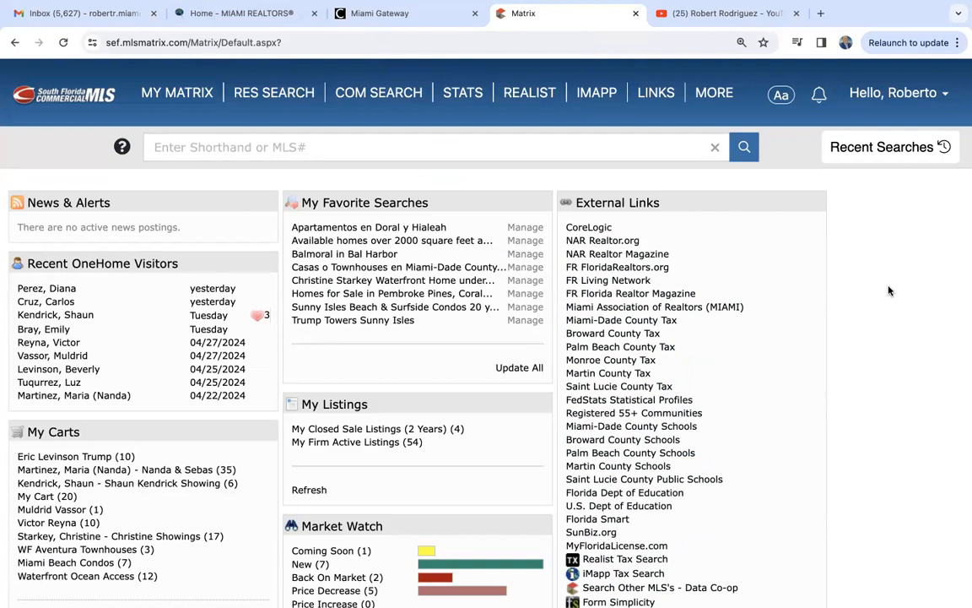
left_click(721, 13)
- Scroll the YouTube channel page, then copy its URL from the address bar
scroll(713, 343, "down", 1)
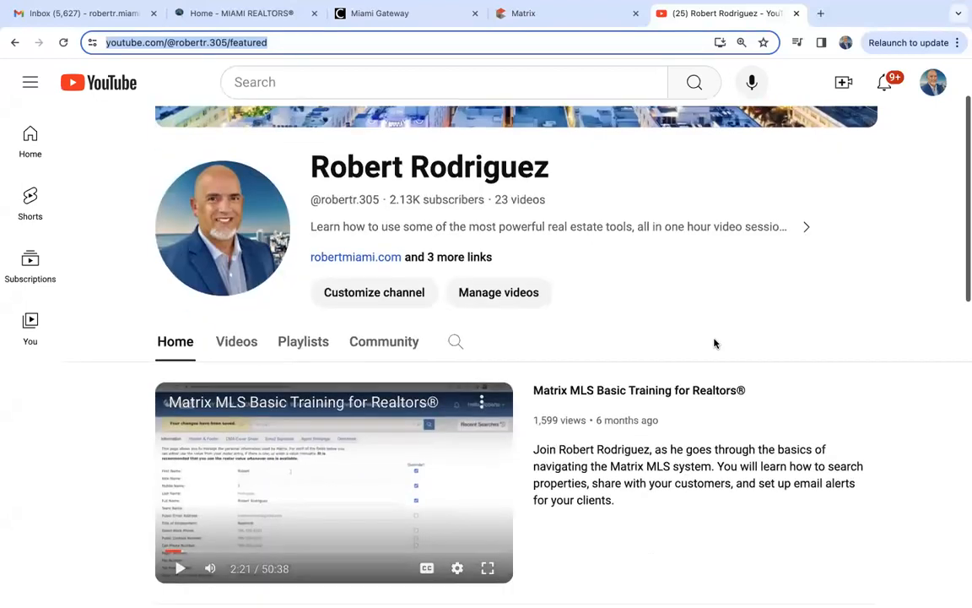
scroll(714, 343, "up", 1)
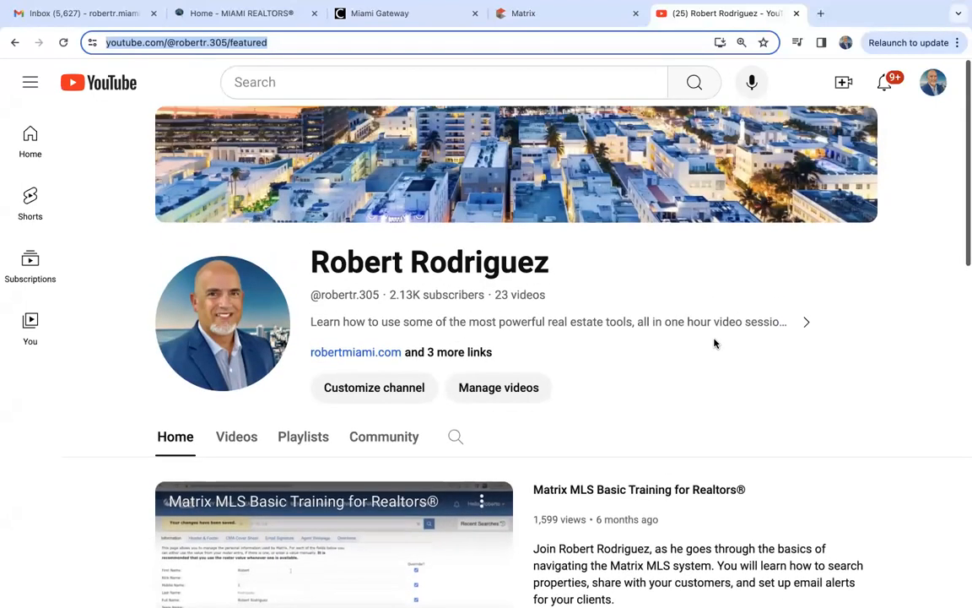
scroll(714, 343, "down", 5)
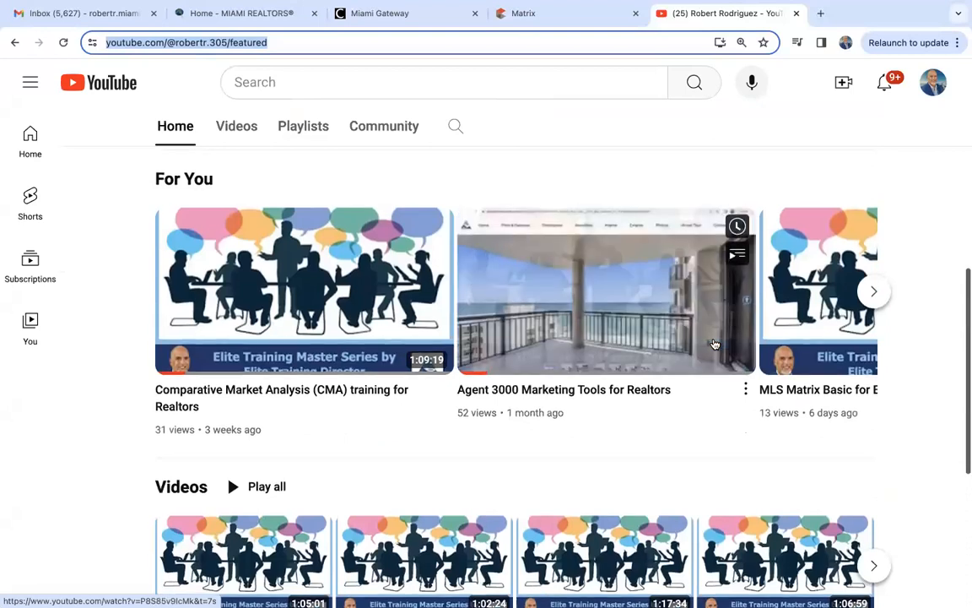
scroll(714, 344, "down", 1)
scroll(714, 344, "up", 2)
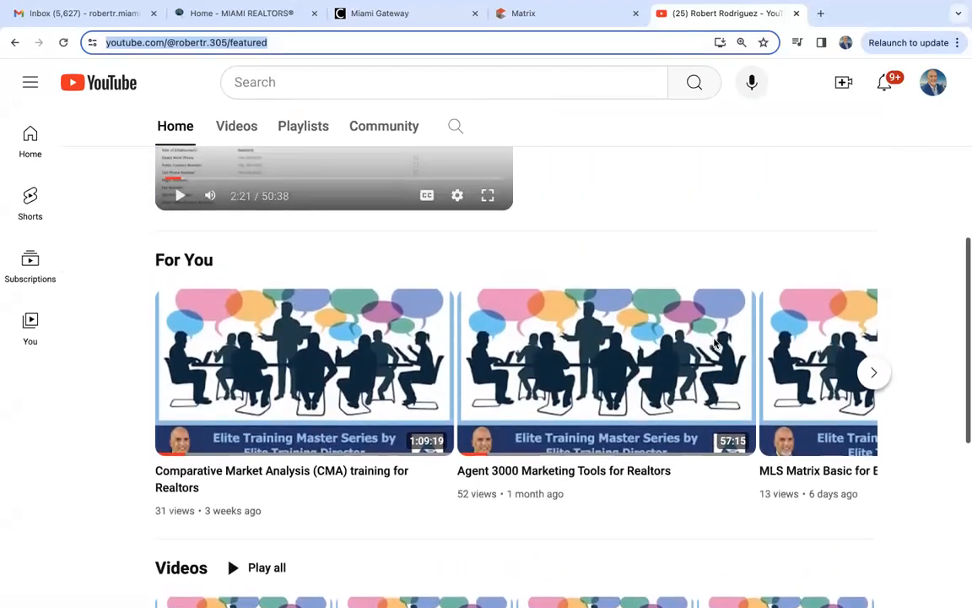
scroll(714, 344, "up", 3)
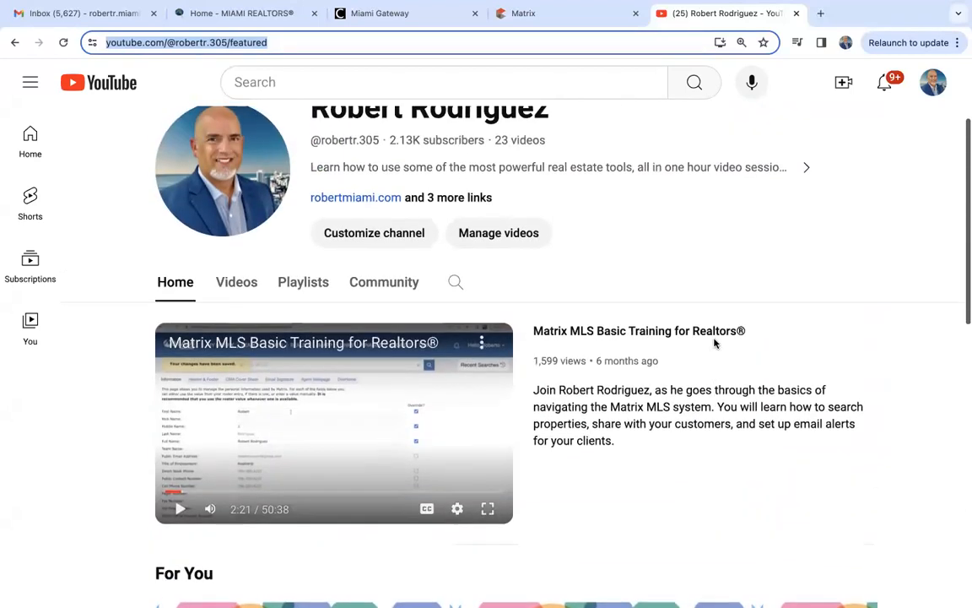
scroll(714, 344, "up", 2)
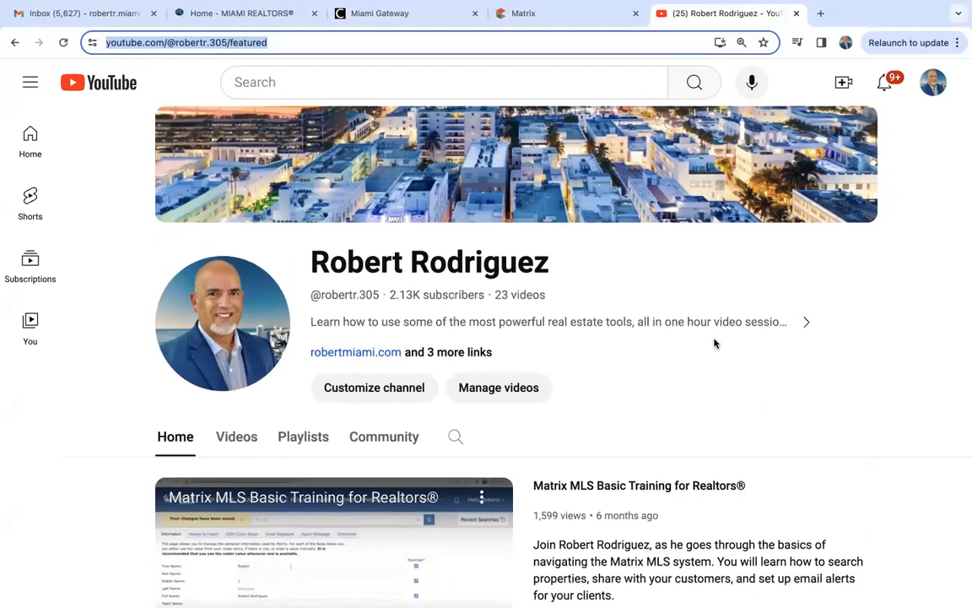
right_click(207, 43)
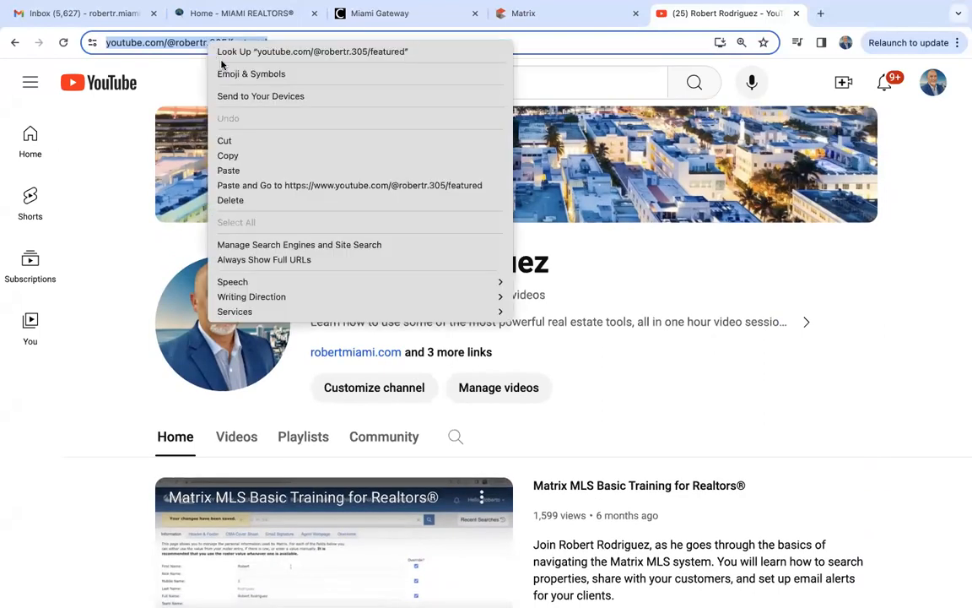
left_click(241, 157)
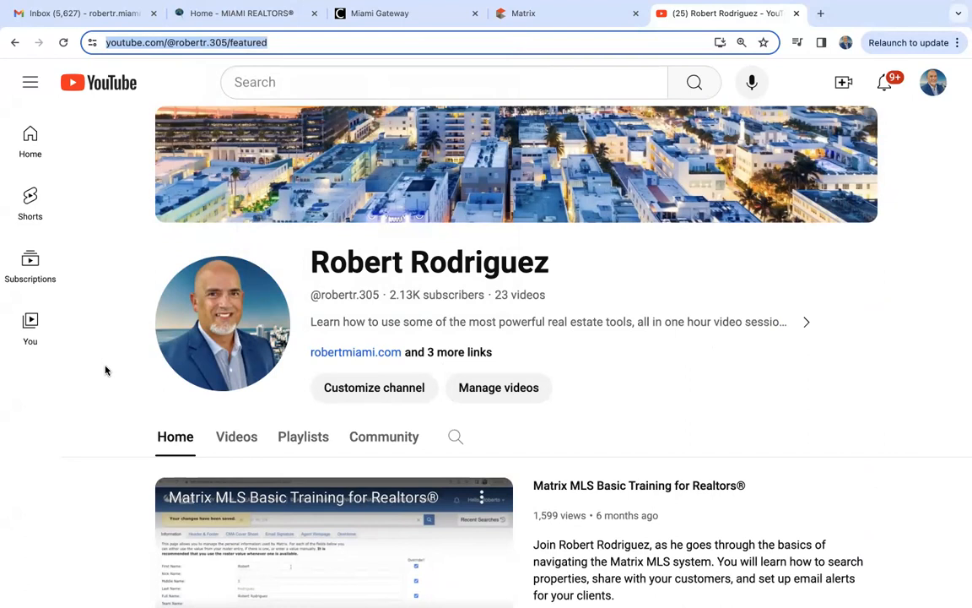
left_click(545, 15)
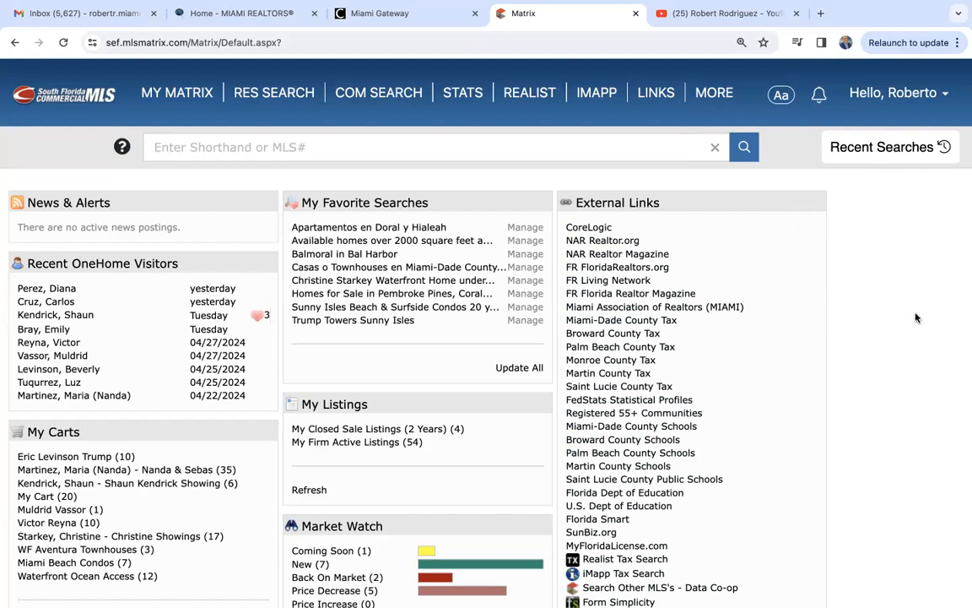
- Open Matrix System Help from the account dropdown menu
left_click(906, 95)
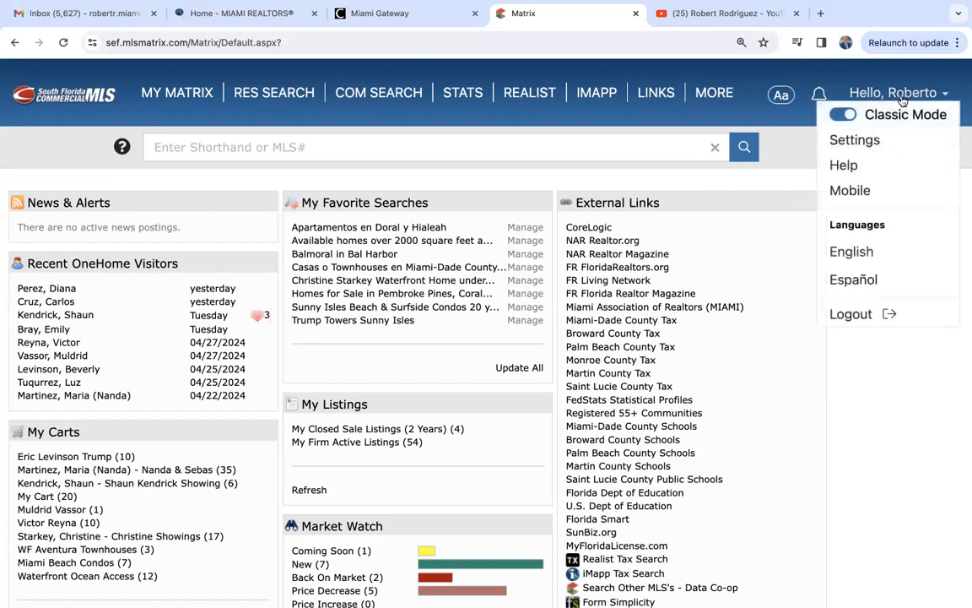
left_click(844, 167)
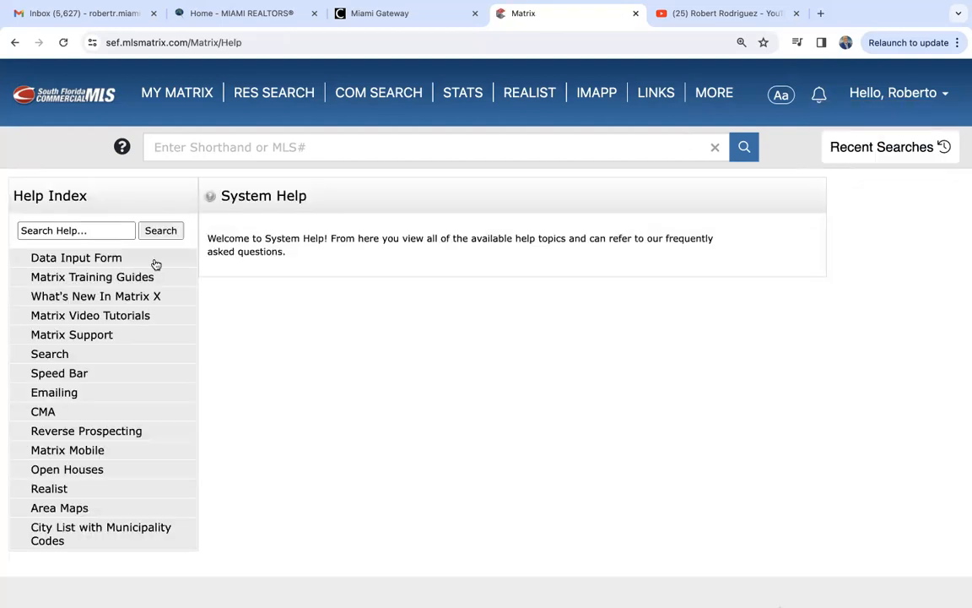
- Expand Data Input Form and browse the Miami Paper Input Forms links in the Help Index
left_click(79, 260)
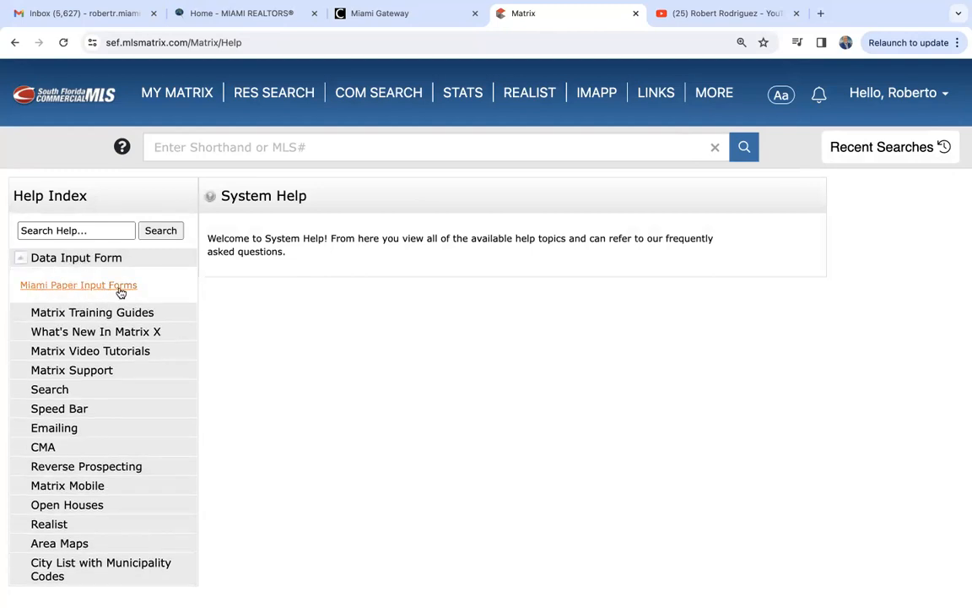
left_click(77, 286)
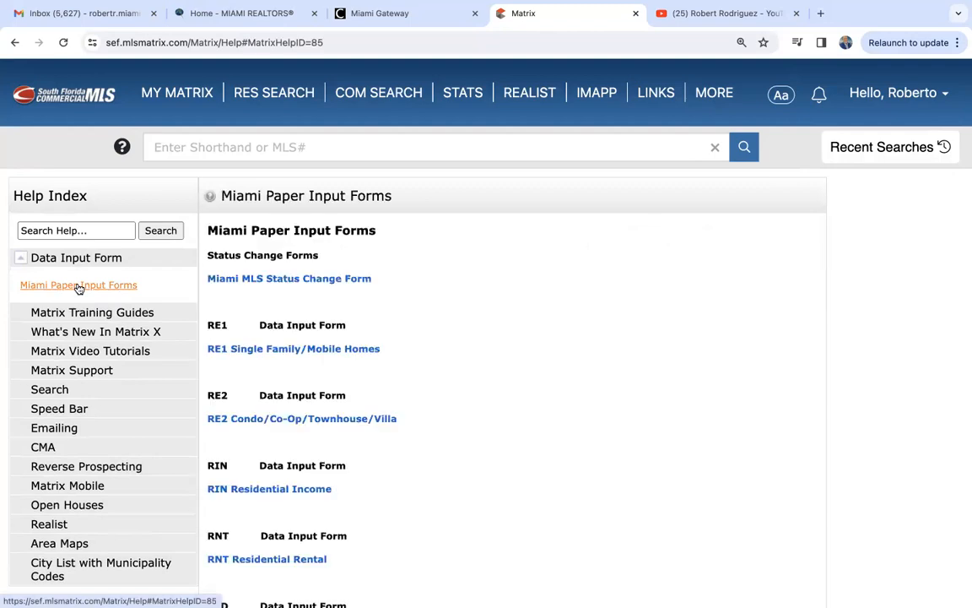
scroll(468, 342, "down", 3)
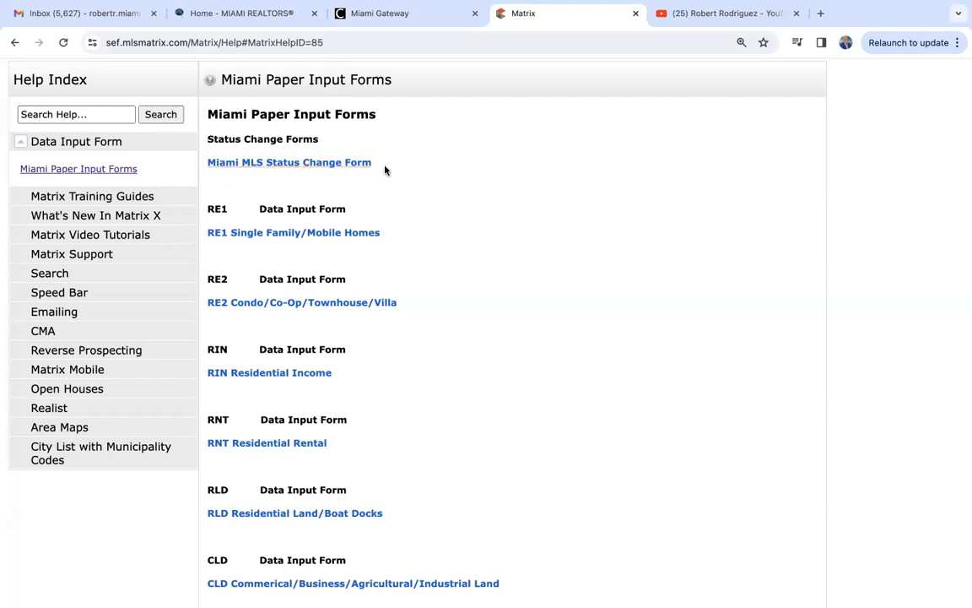
scroll(355, 207, "down", 2)
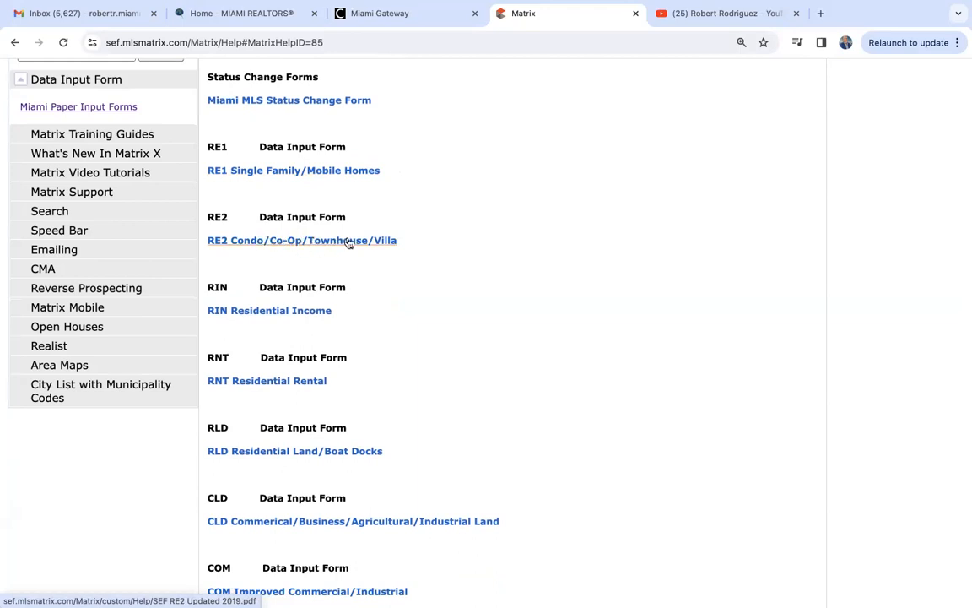
scroll(348, 242, "down", 3)
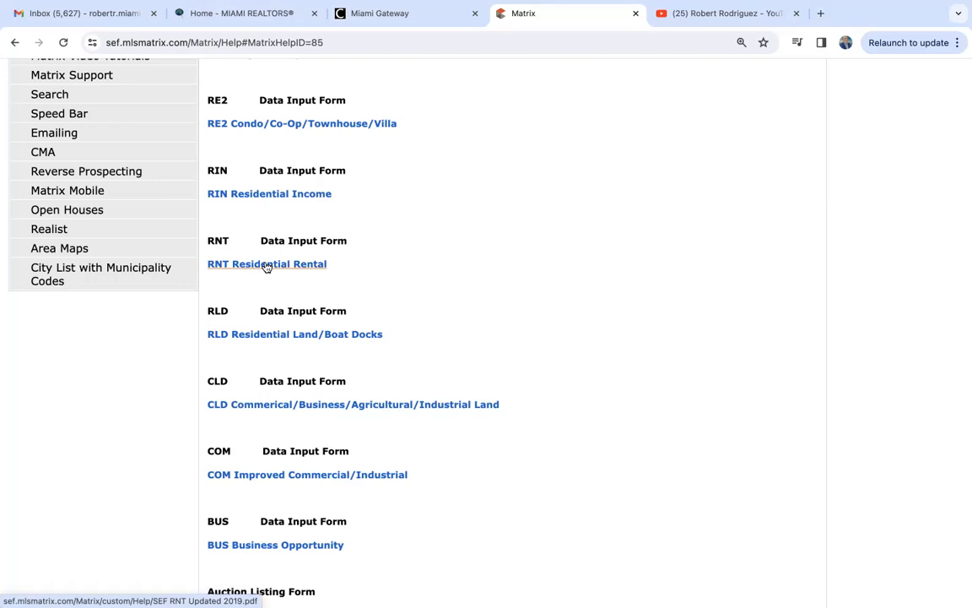
scroll(267, 267, "down", 2)
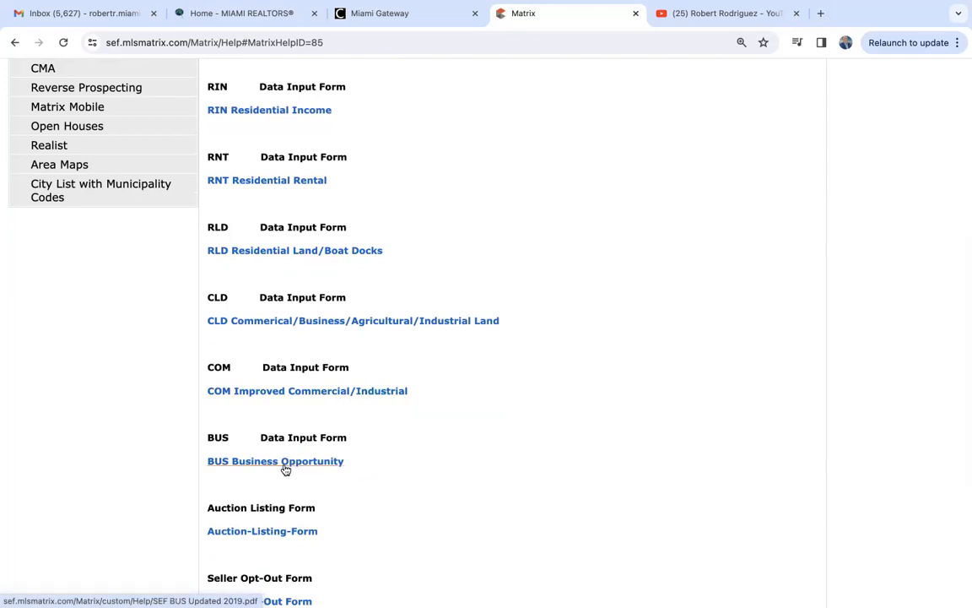
scroll(285, 469, "down", 5)
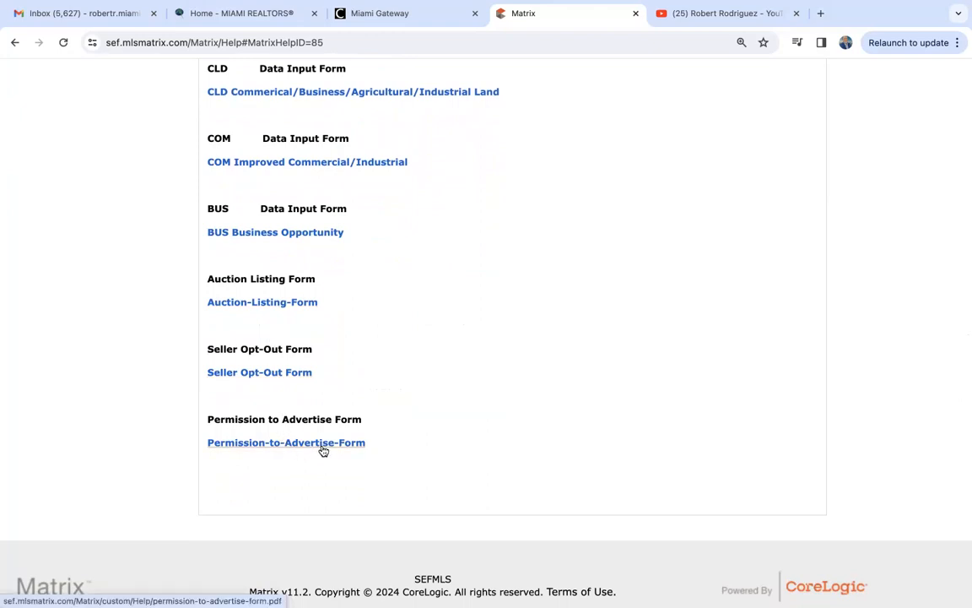
scroll(504, 412, "up", 7)
scroll(504, 411, "down", 1)
- Open the RE1 Single Family/Mobile Homes form PDF and scroll through its pages
left_click(327, 288)
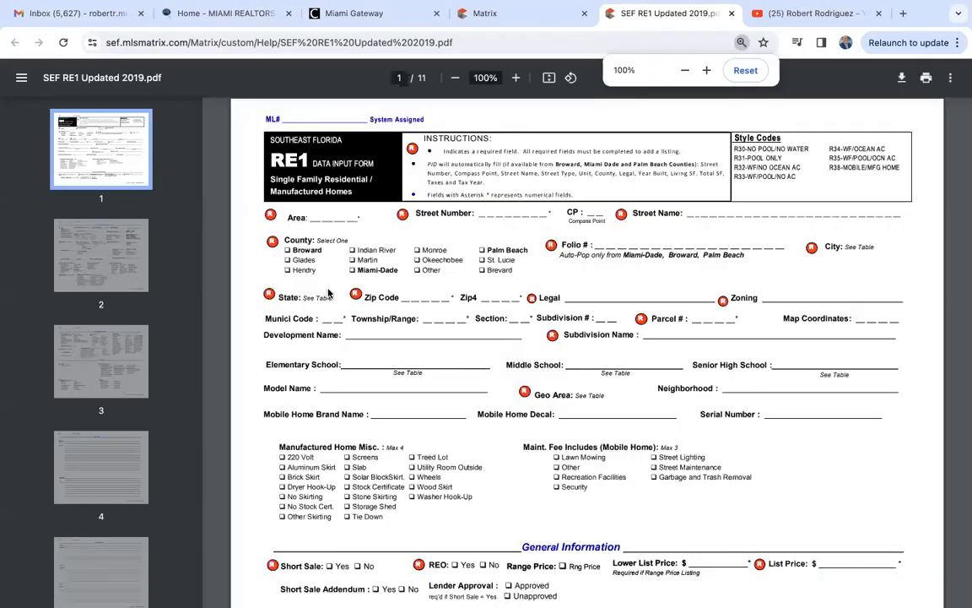
scroll(328, 293, "down", 15)
scroll(329, 293, "down", 20)
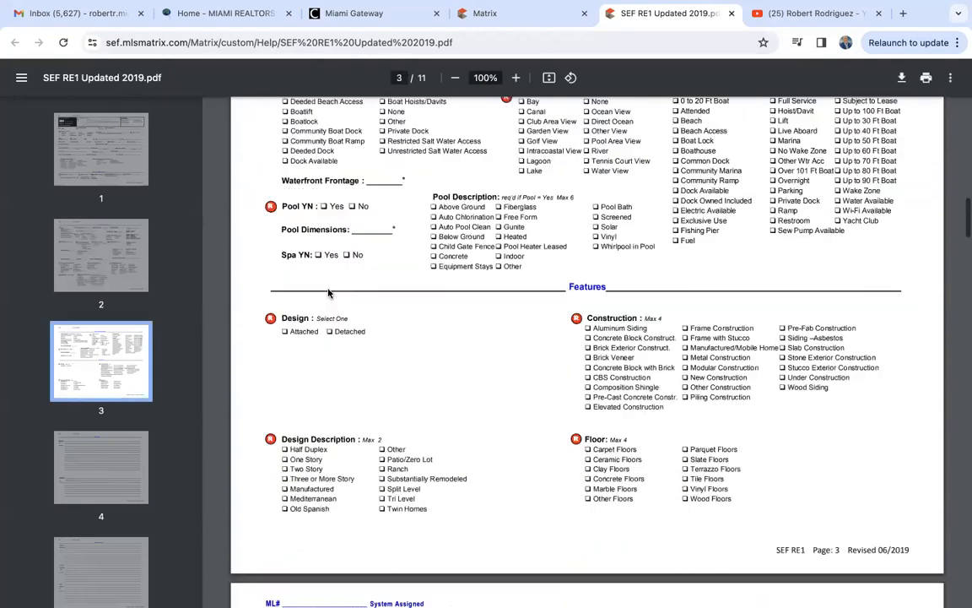
scroll(328, 293, "down", 20)
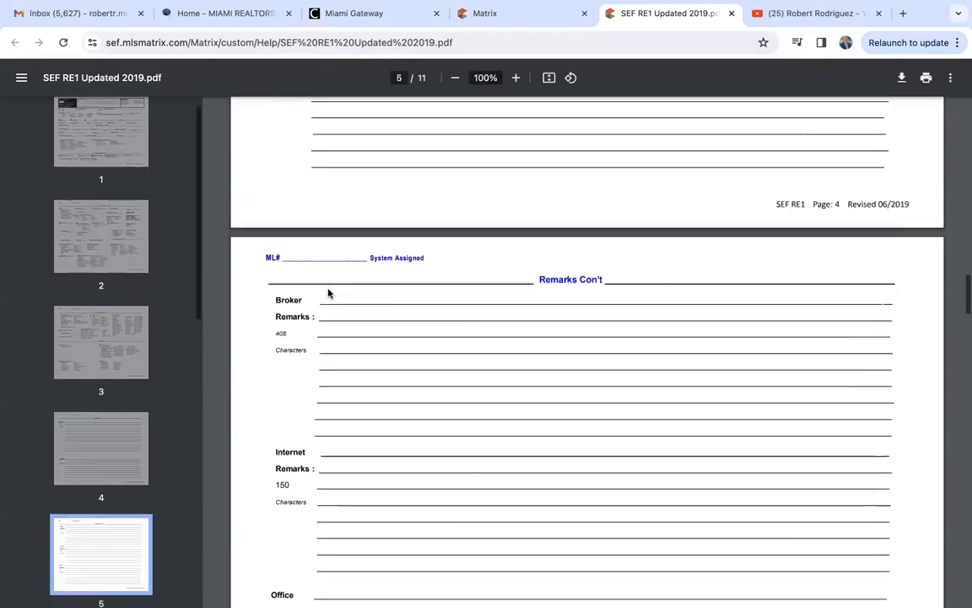
scroll(328, 293, "down", 3)
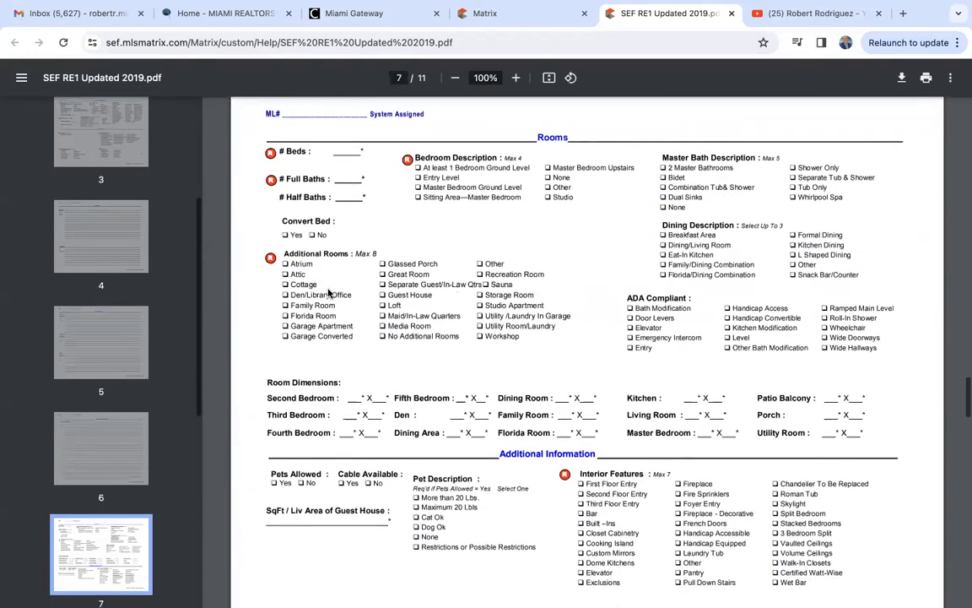
scroll(329, 293, "down", 3)
scroll(328, 293, "down", 10)
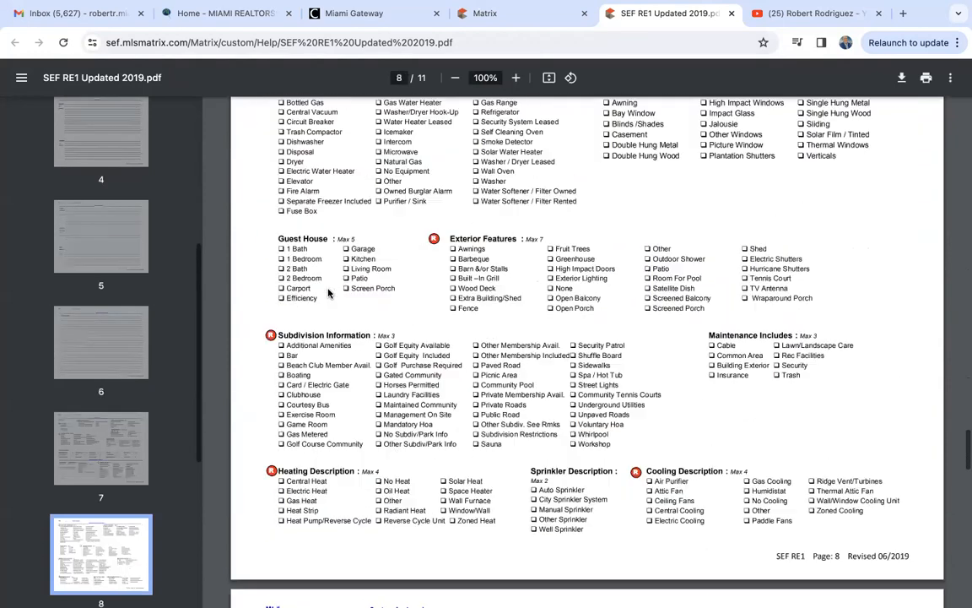
scroll(328, 293, "up", 20)
scroll(328, 292, "up", 20)
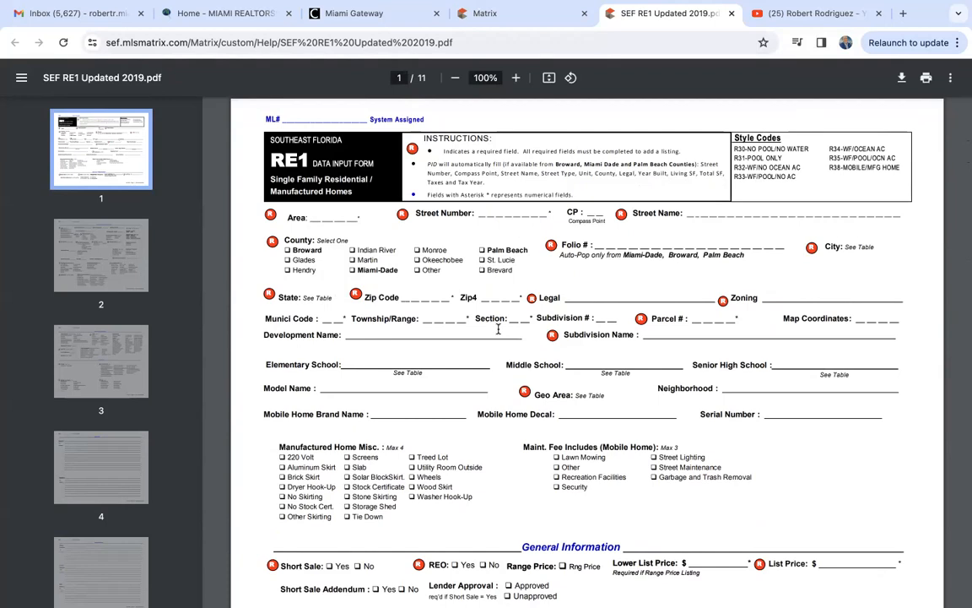
- Scroll down to page 3 of the SEF RE1 form, then back to page 1
scroll(498, 329, "down", 3)
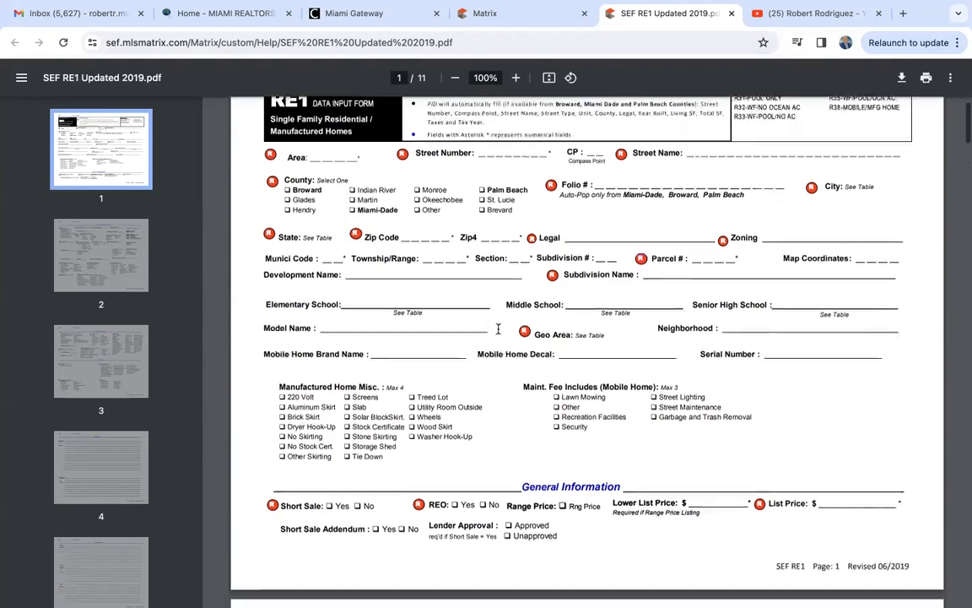
scroll(498, 329, "down", 10)
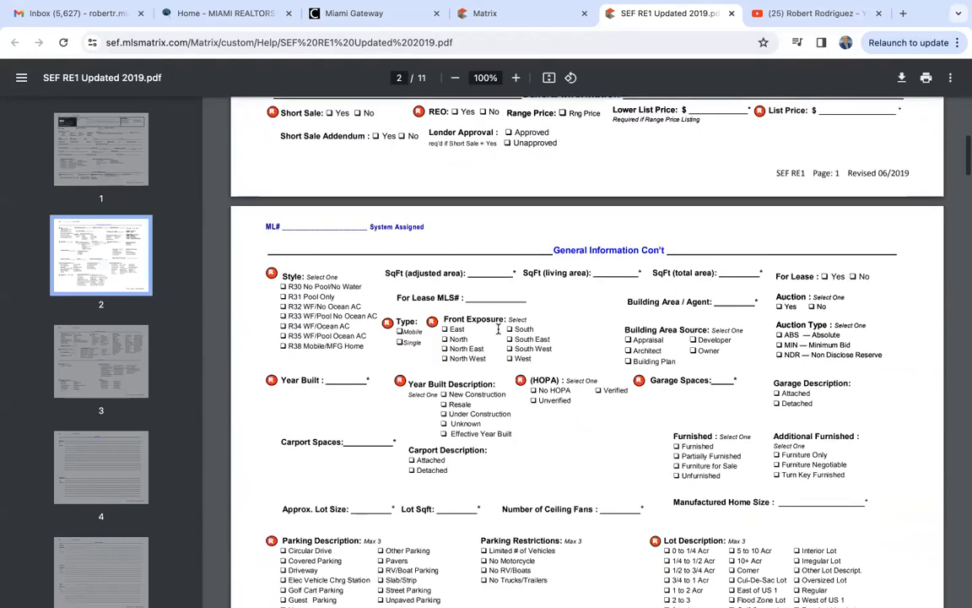
scroll(498, 330, "down", 5)
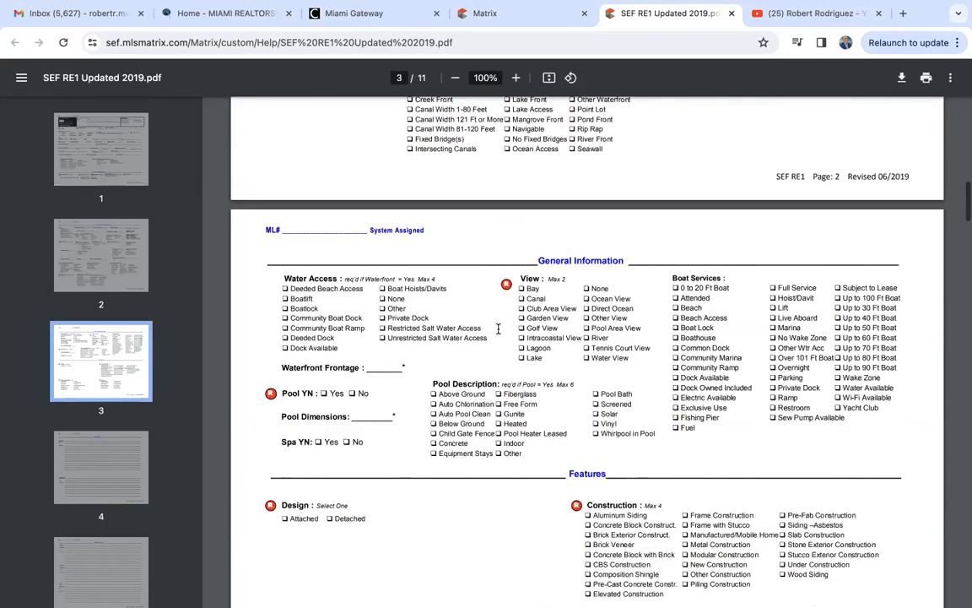
scroll(497, 329, "up", 14)
scroll(498, 329, "up", 1)
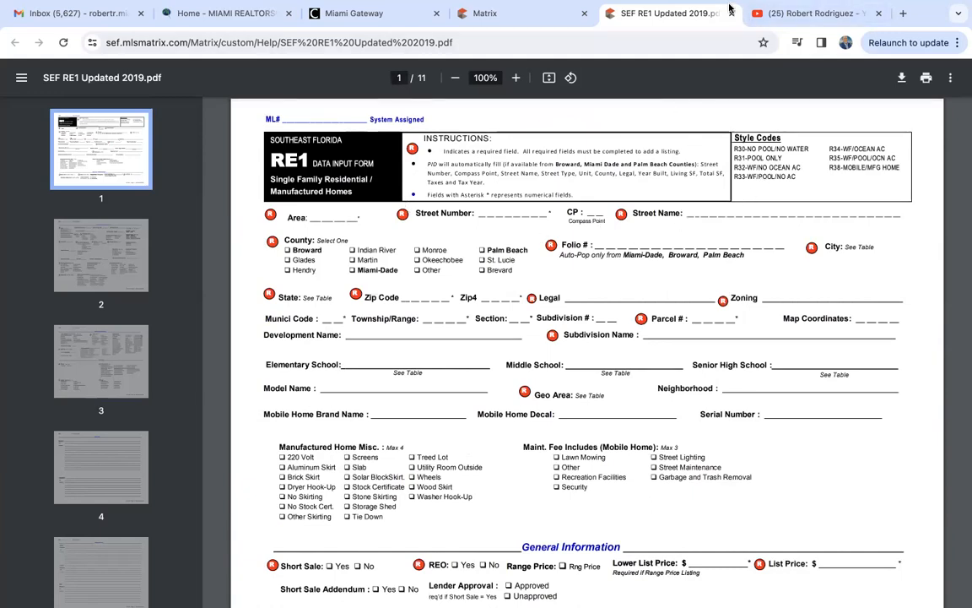
- Close the SEF RE1 PDF, revisit Miami Paper Input Forms in Help, then return to My Matrix
left_click(731, 12)
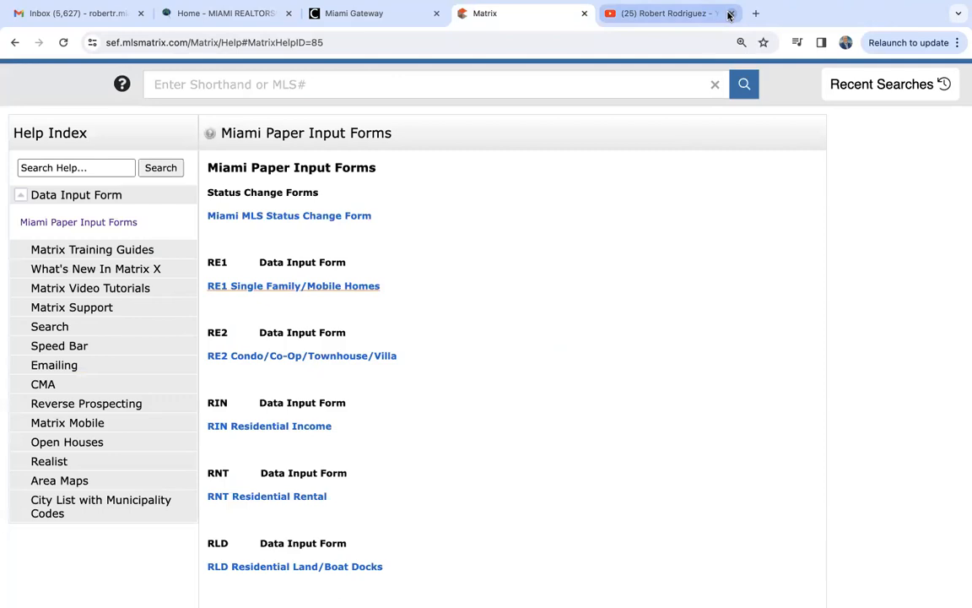
left_click(902, 94)
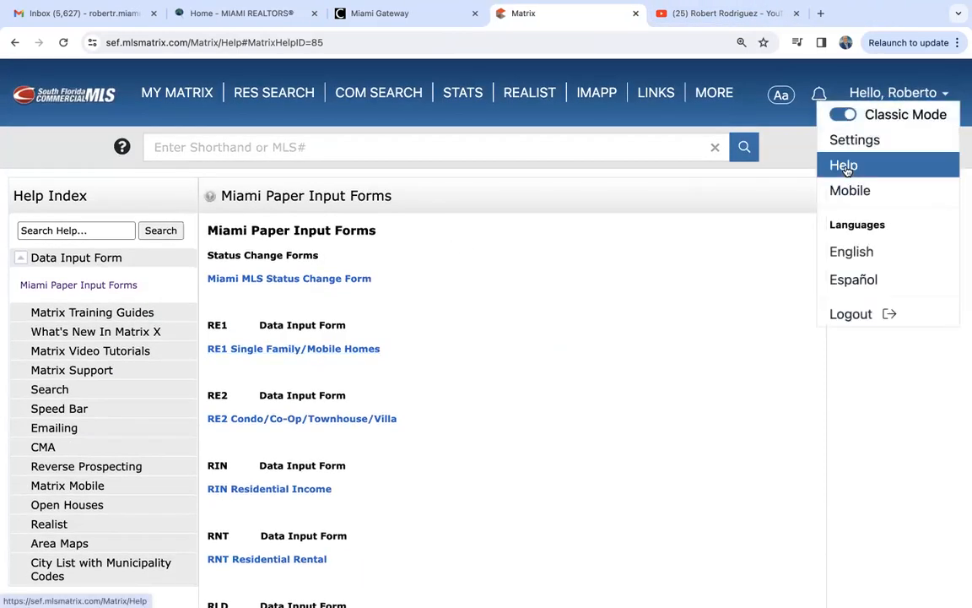
left_click(846, 167)
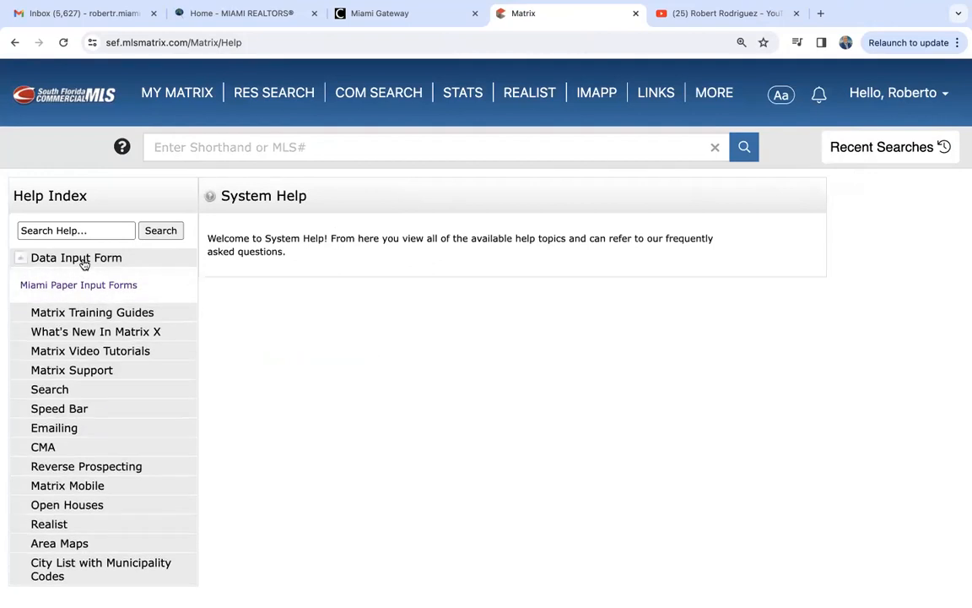
left_click(97, 287)
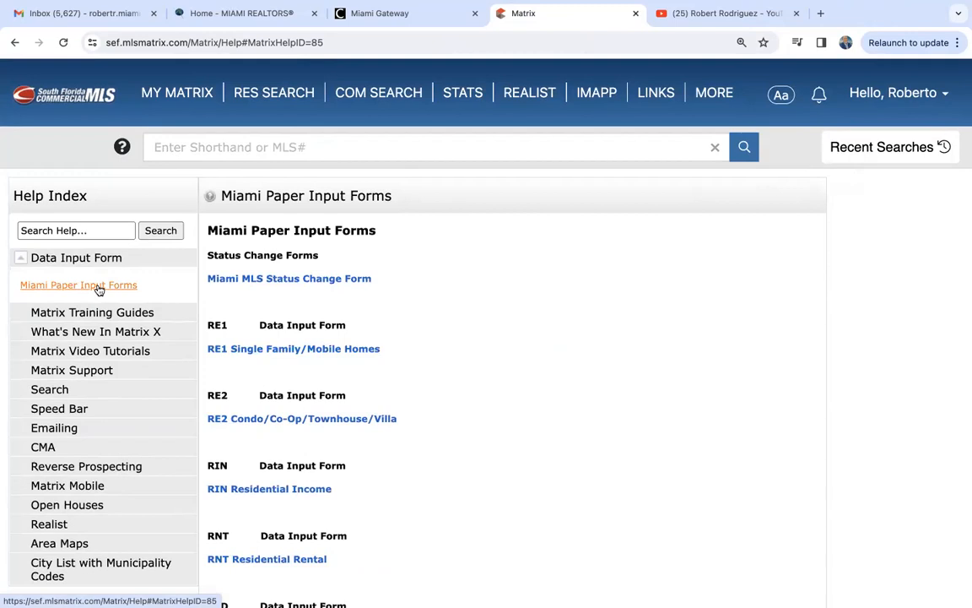
left_click(190, 97)
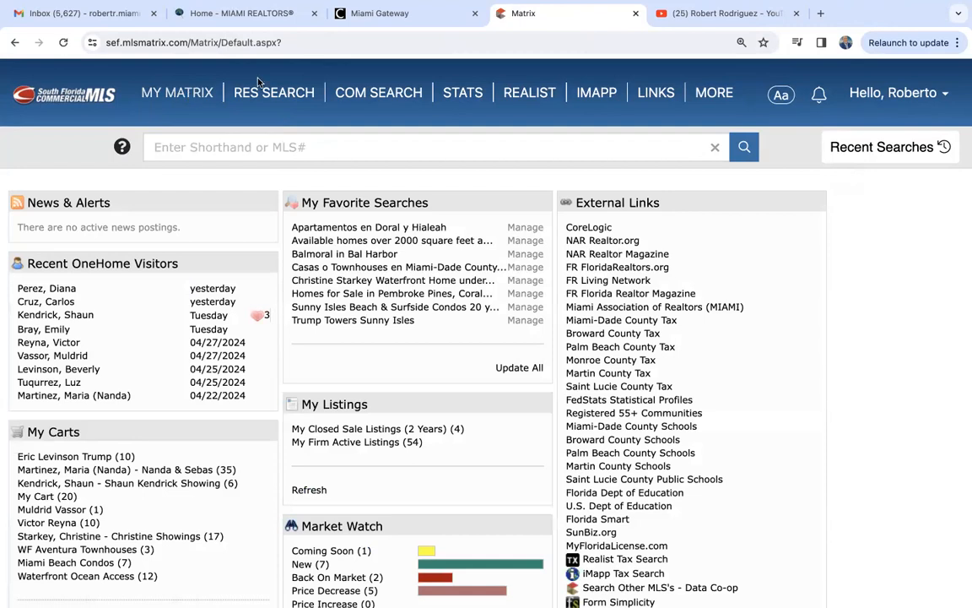
mouse_move(714, 93)
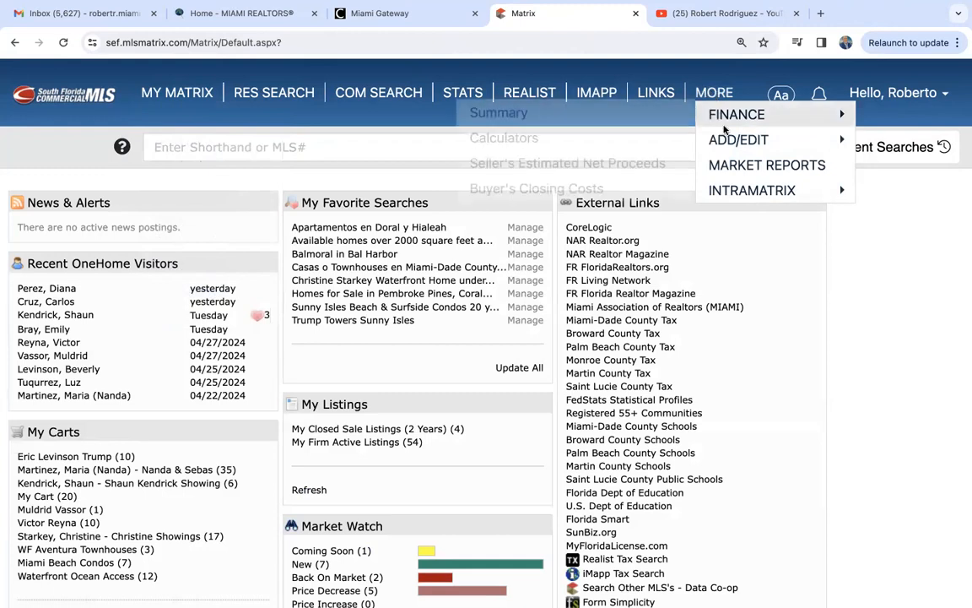
- Start a new Single Family/Manufactured Homes listing via MORE > ADD/EDIT > Add new
mouse_move(729, 144)
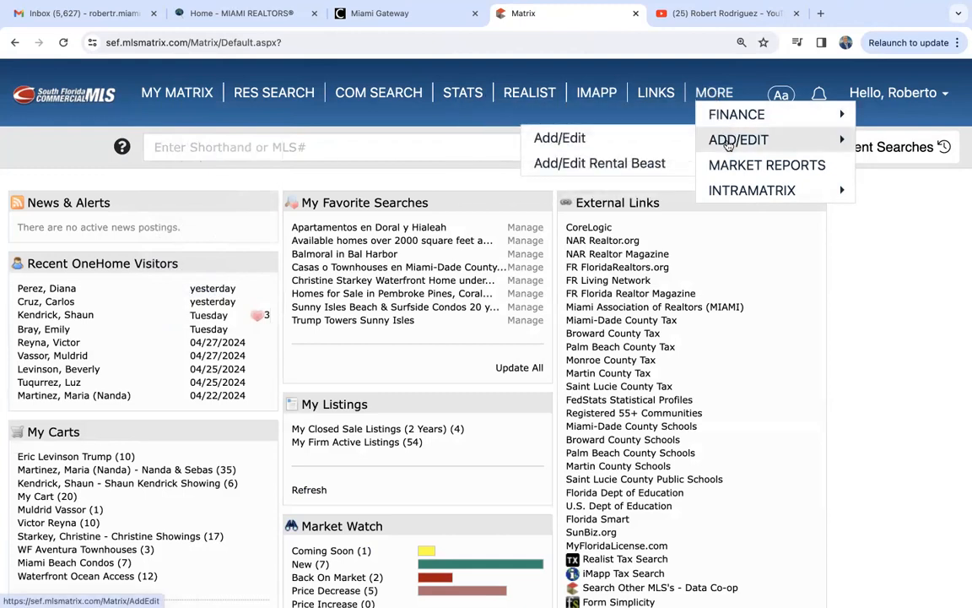
left_click(729, 141)
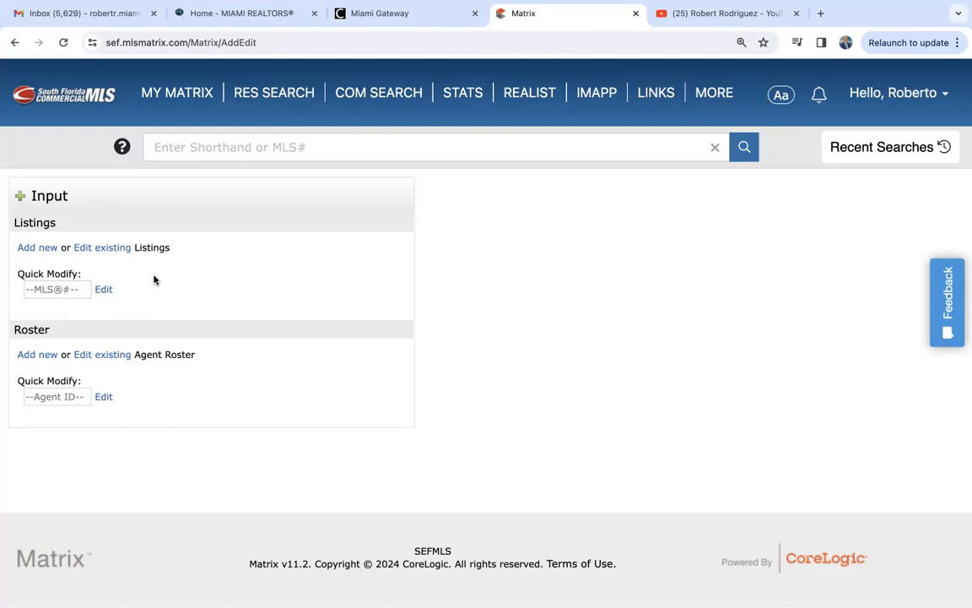
left_click(37, 248)
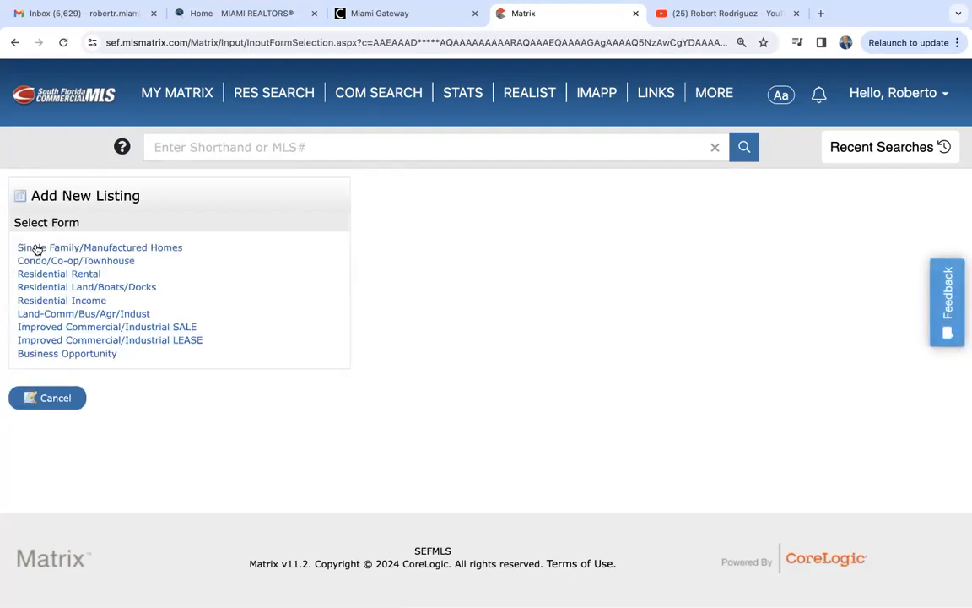
left_click(108, 248)
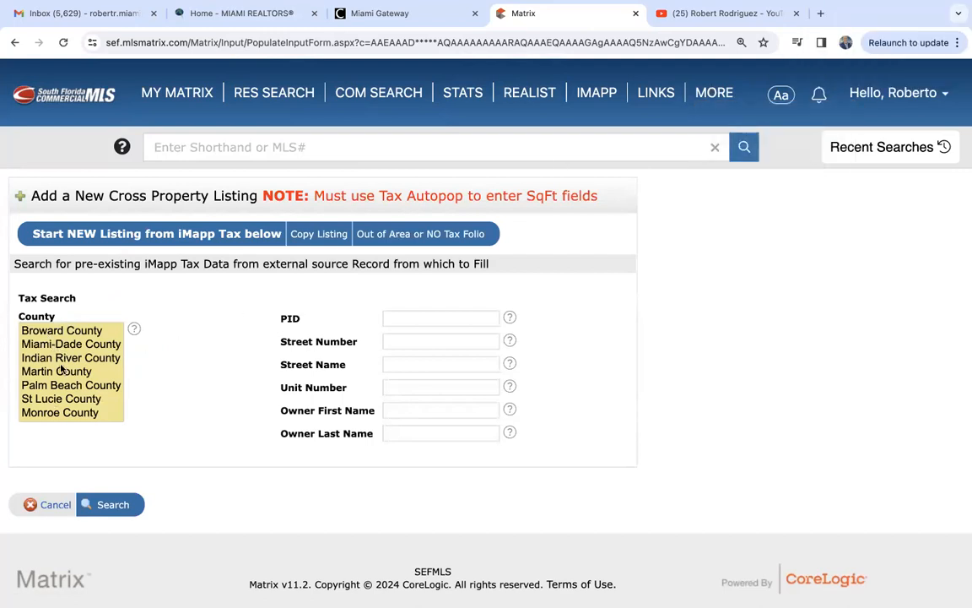
- Search Miami-Dade tax records by the property's street number and street name
left_click(80, 348)
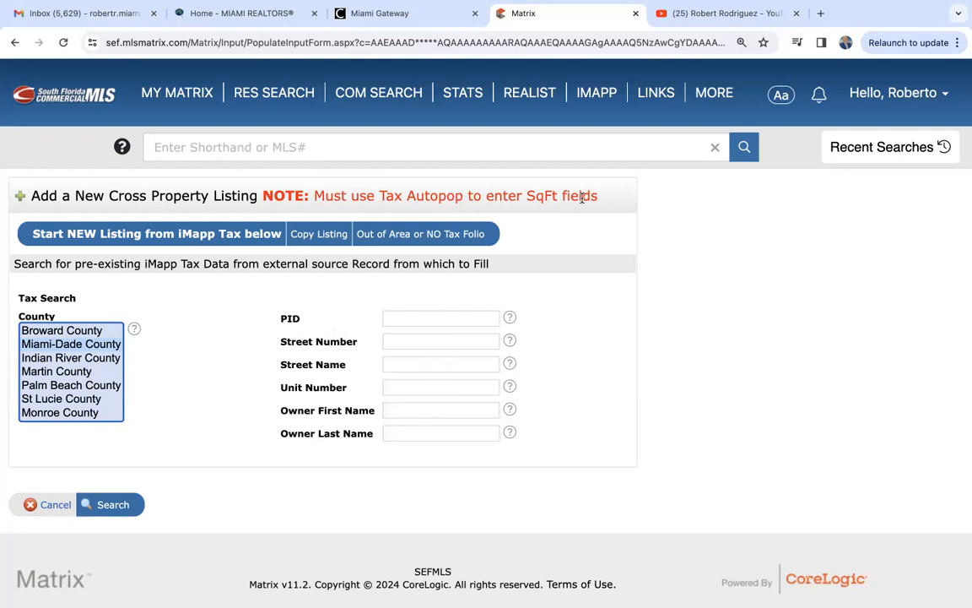
left_click(398, 338)
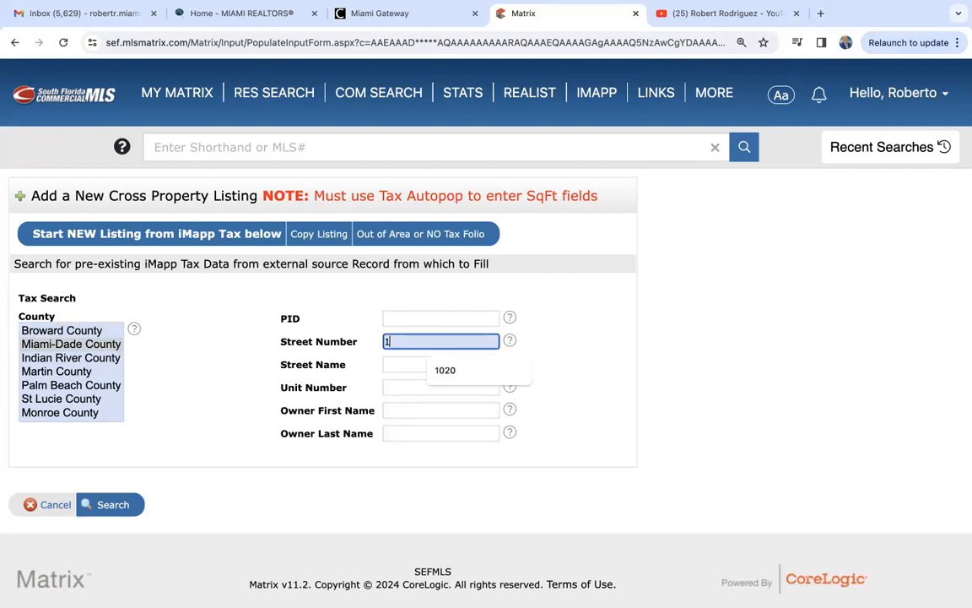
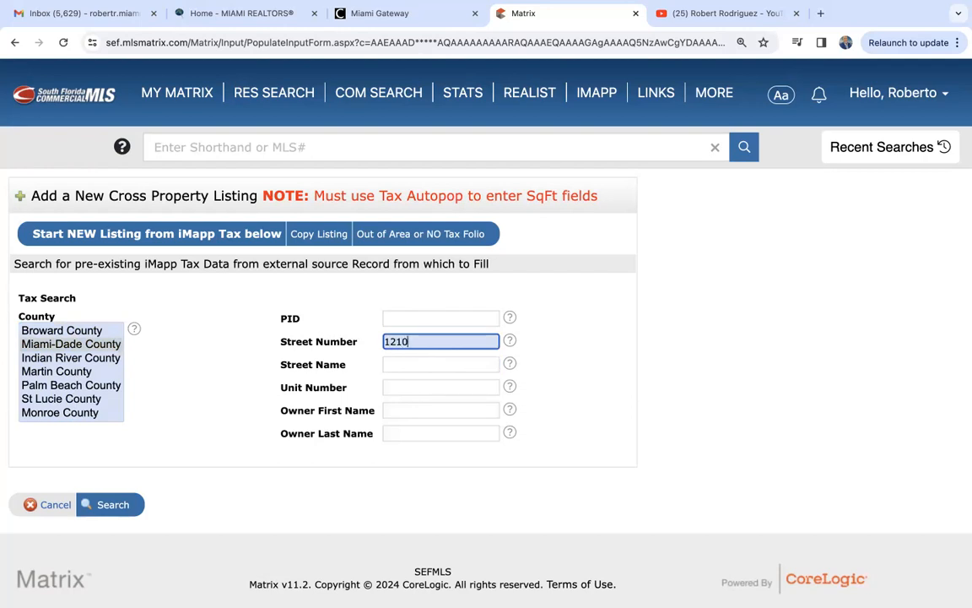
left_click(389, 363)
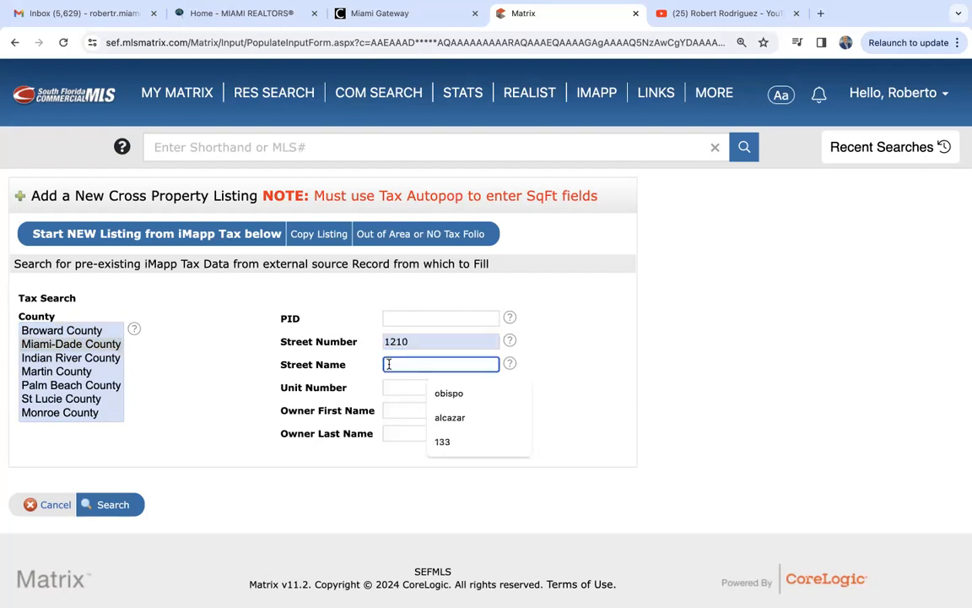
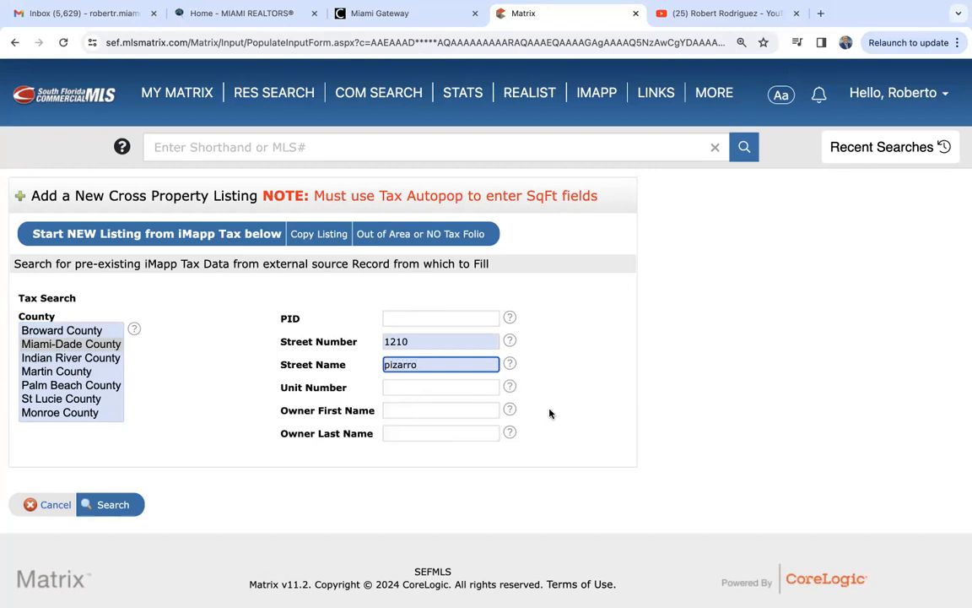
left_click(594, 434)
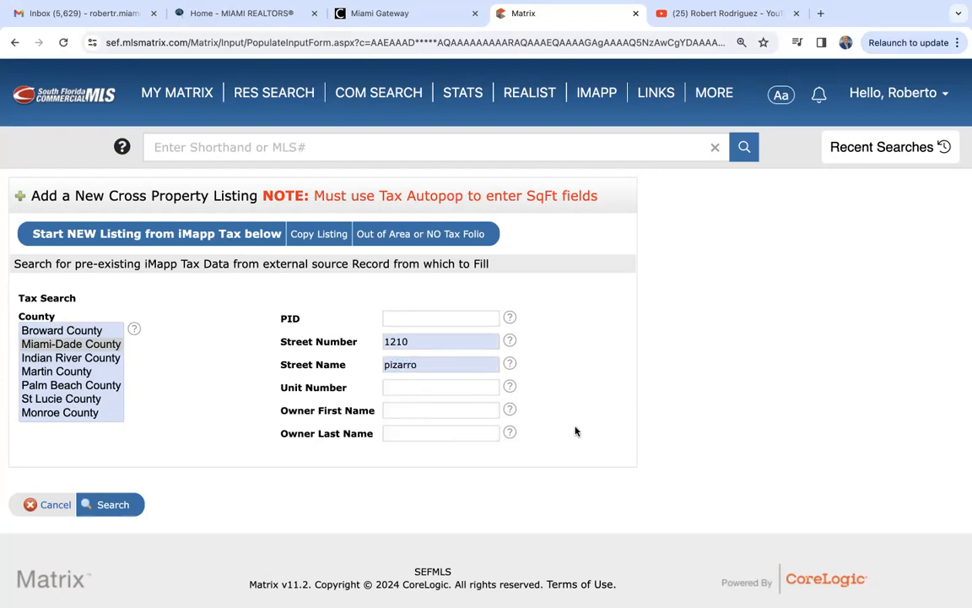
left_click(117, 505)
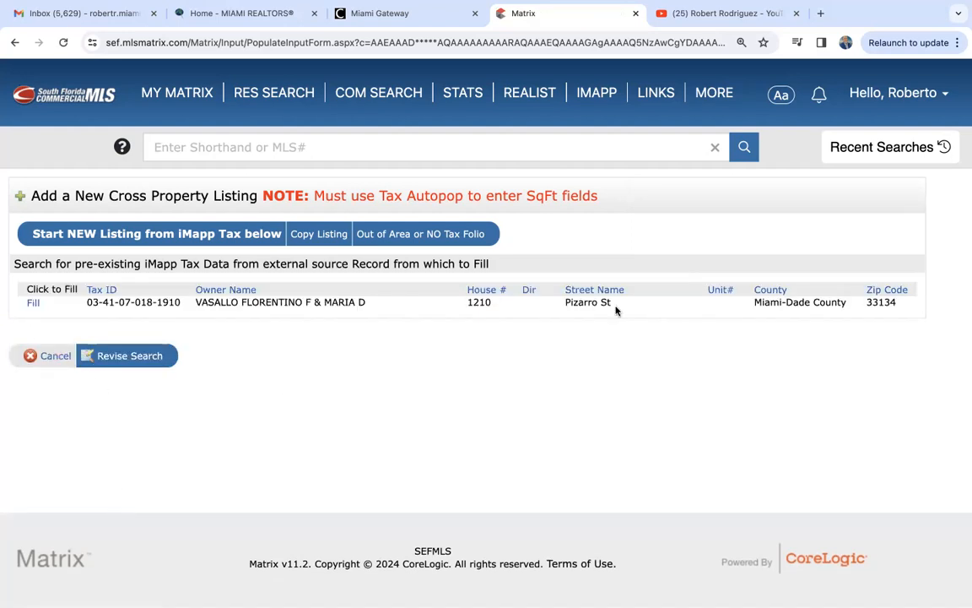
- Fill the listing from the matching tax record and set its status to Active
left_click(34, 303)
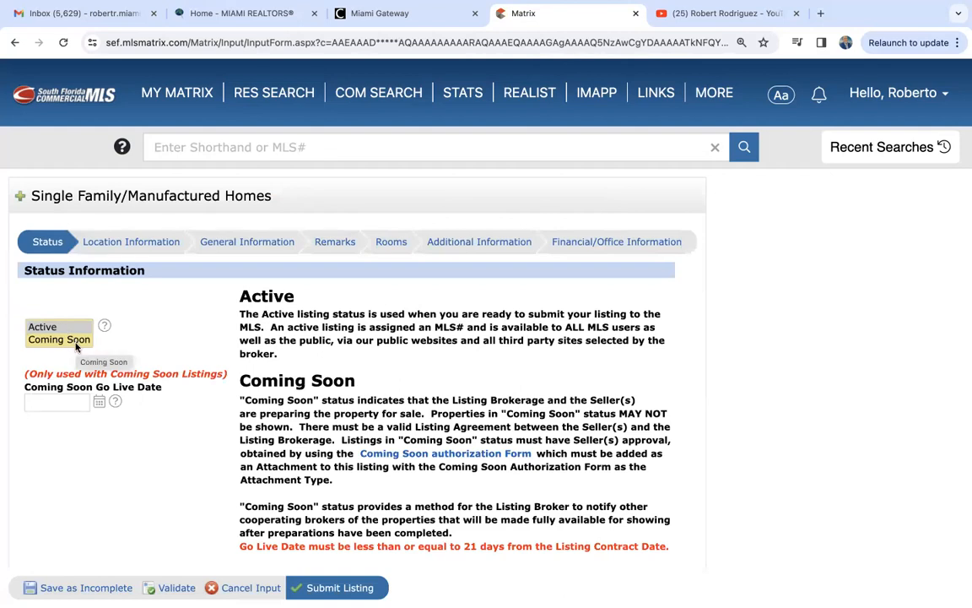
scroll(93, 312, "down", 1)
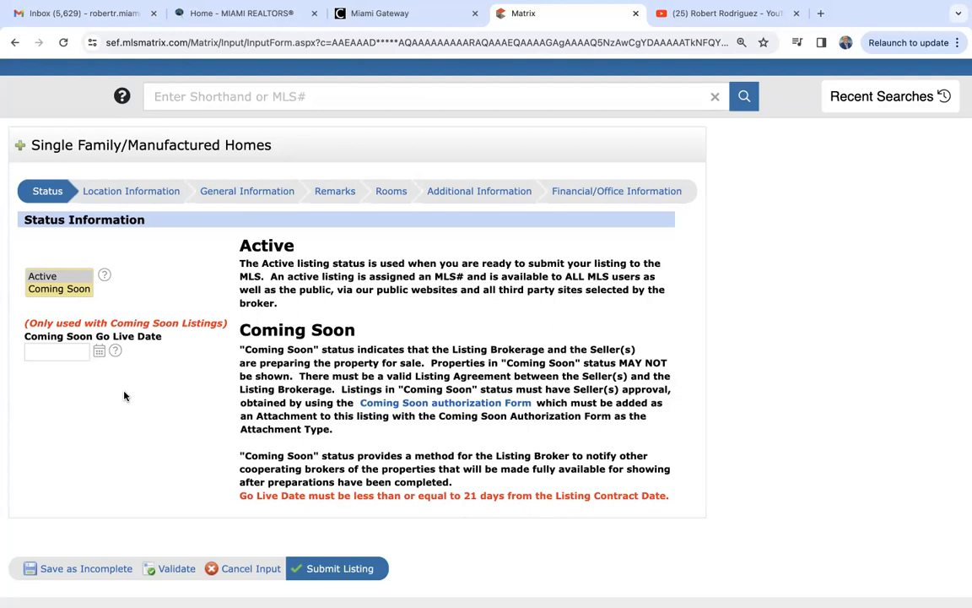
left_click(49, 278)
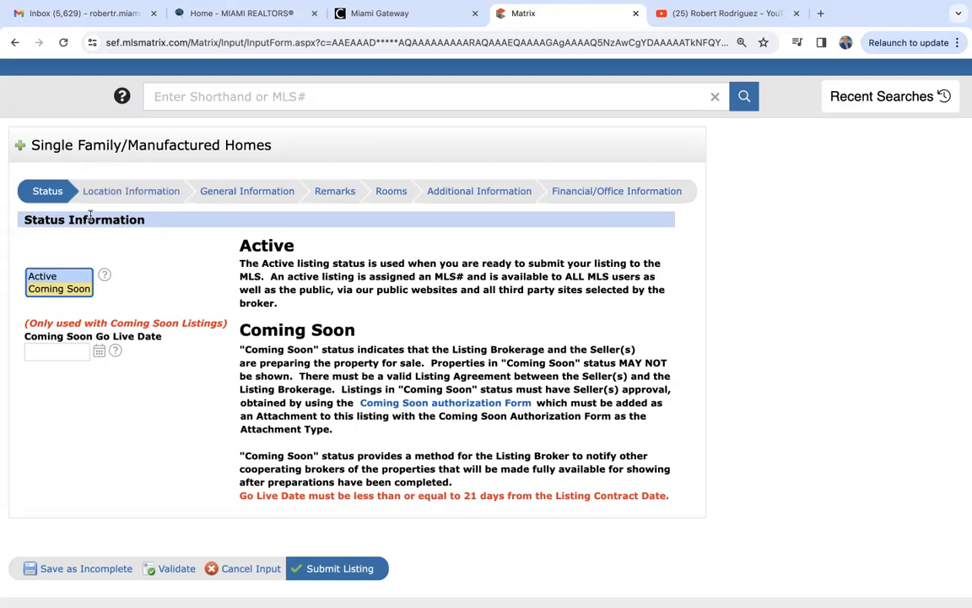
- Open Location Information and review the prefilled Coral Gables address, folio and map location
left_click(130, 191)
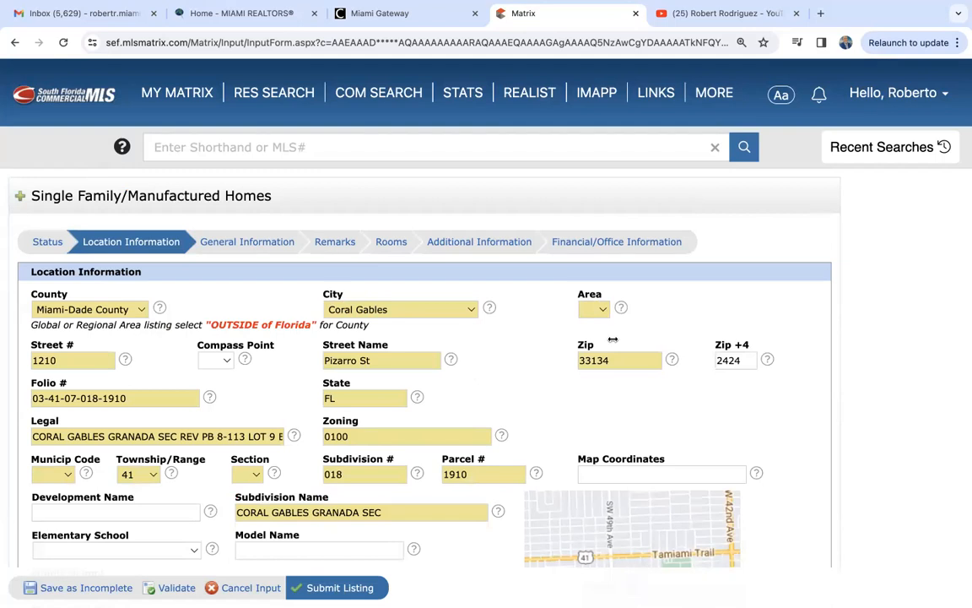
left_click(350, 93)
scroll(368, 297, "down", 1)
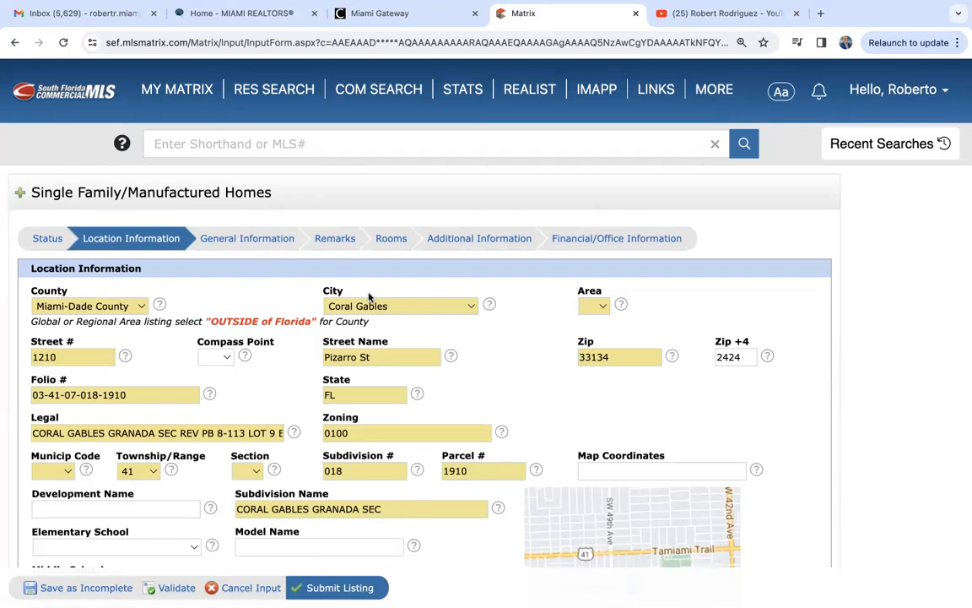
scroll(369, 297, "down", 10)
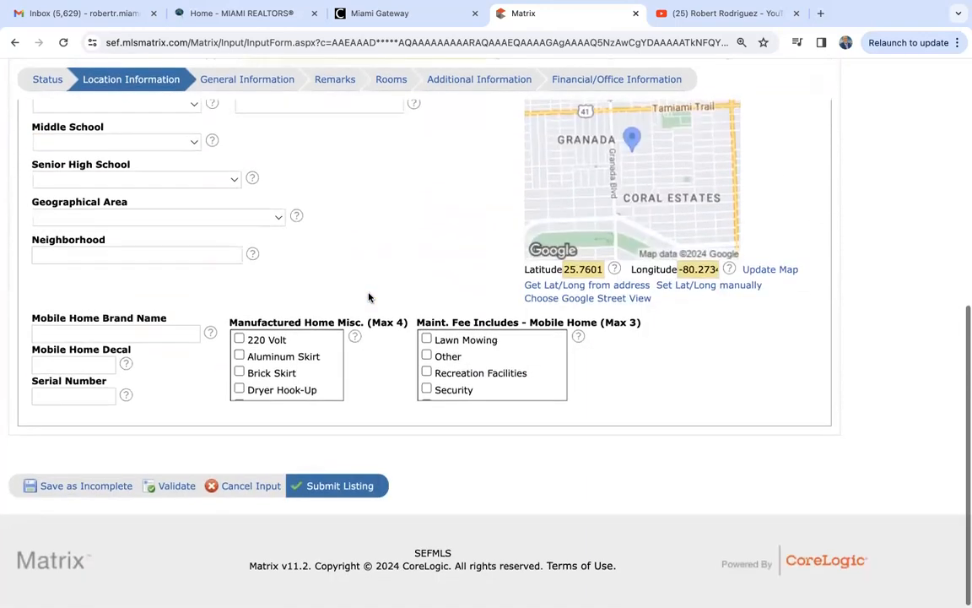
scroll(369, 297, "up", 10)
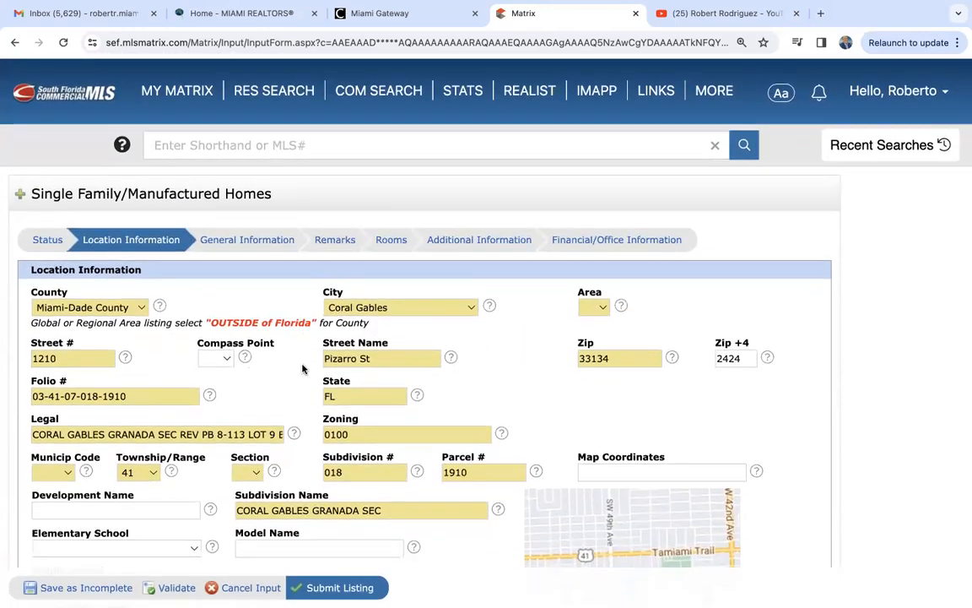
scroll(302, 368, "down", 2)
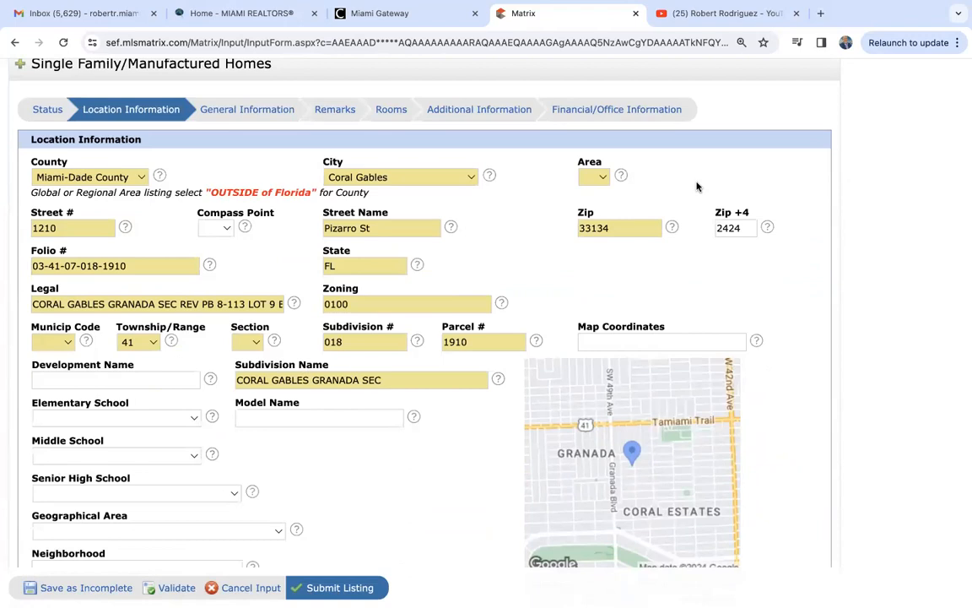
left_click(599, 179)
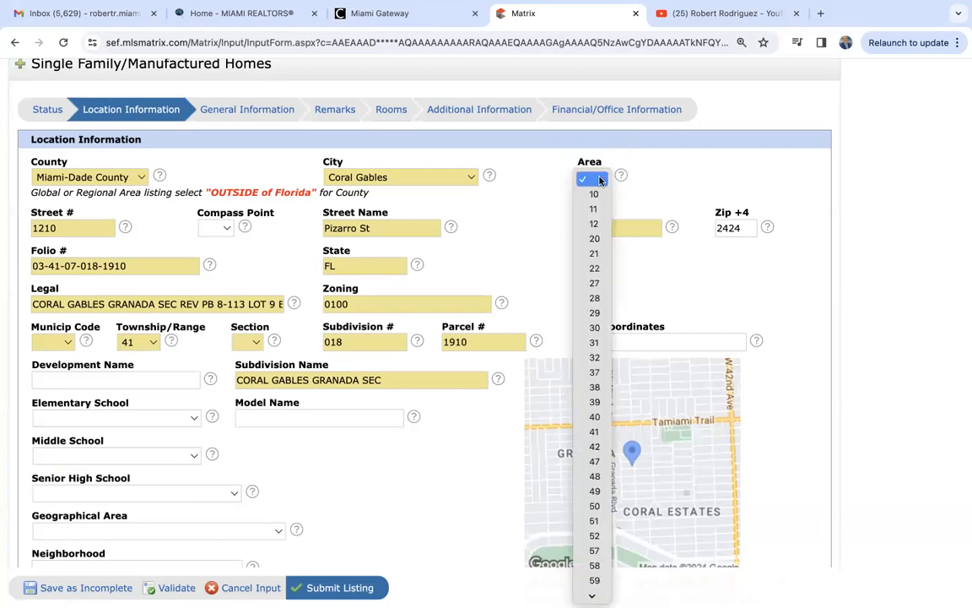
left_click(682, 181)
scroll(682, 181, "up", 3)
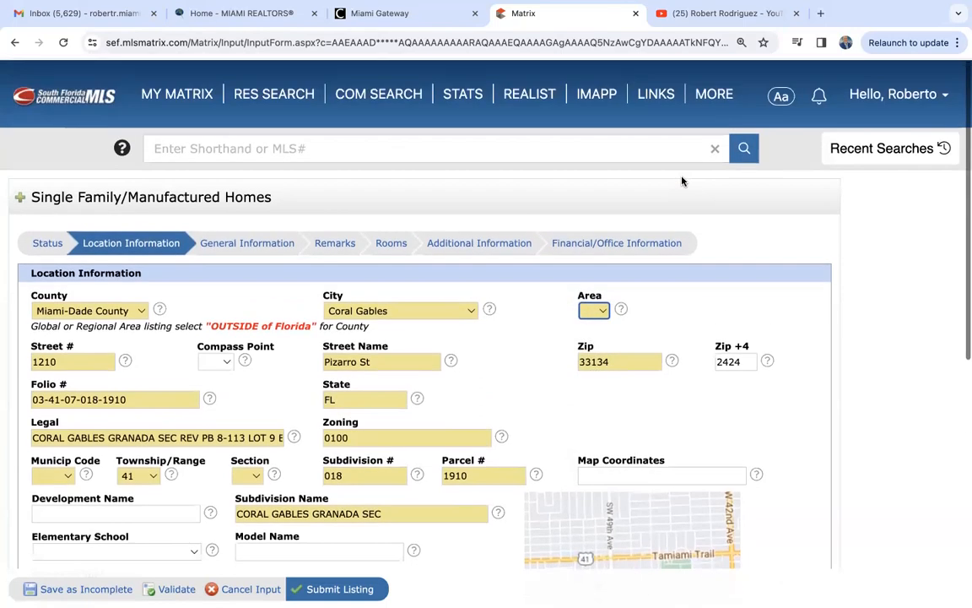
left_click(890, 103)
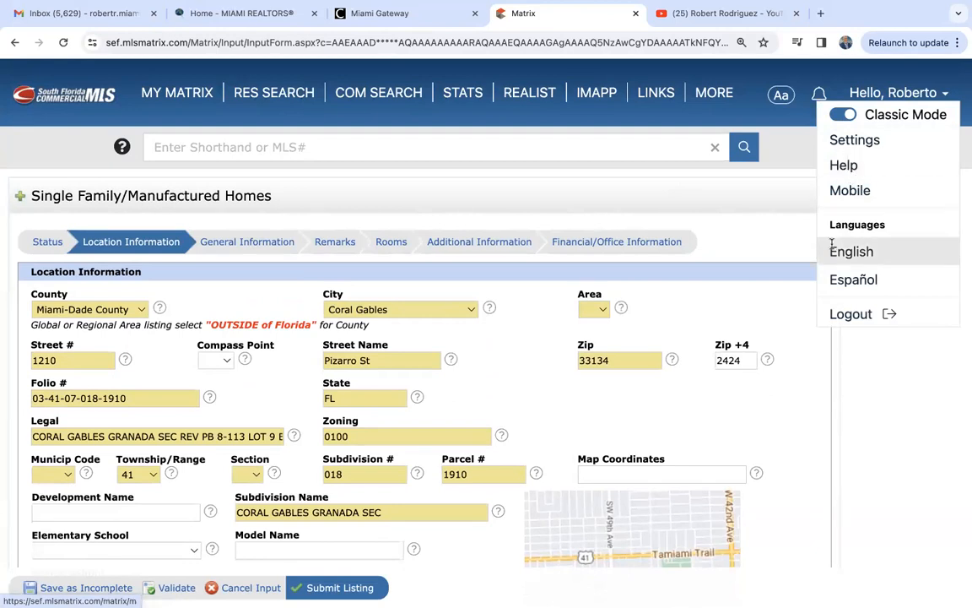
scroll(762, 249, "down", 1)
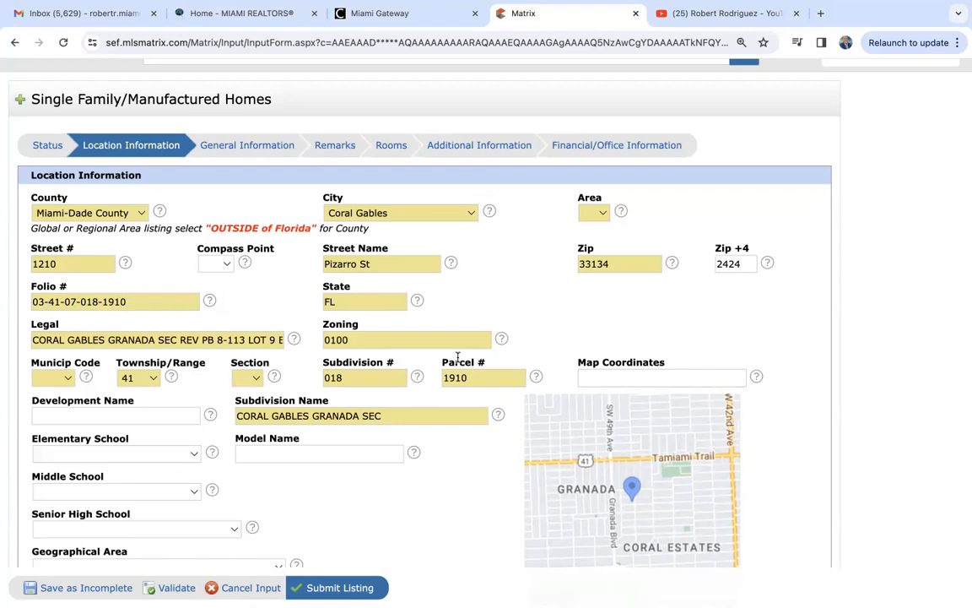
- Choose Municip Code 3, Section 7 and Area 41 in the location dropdowns
left_click(41, 383)
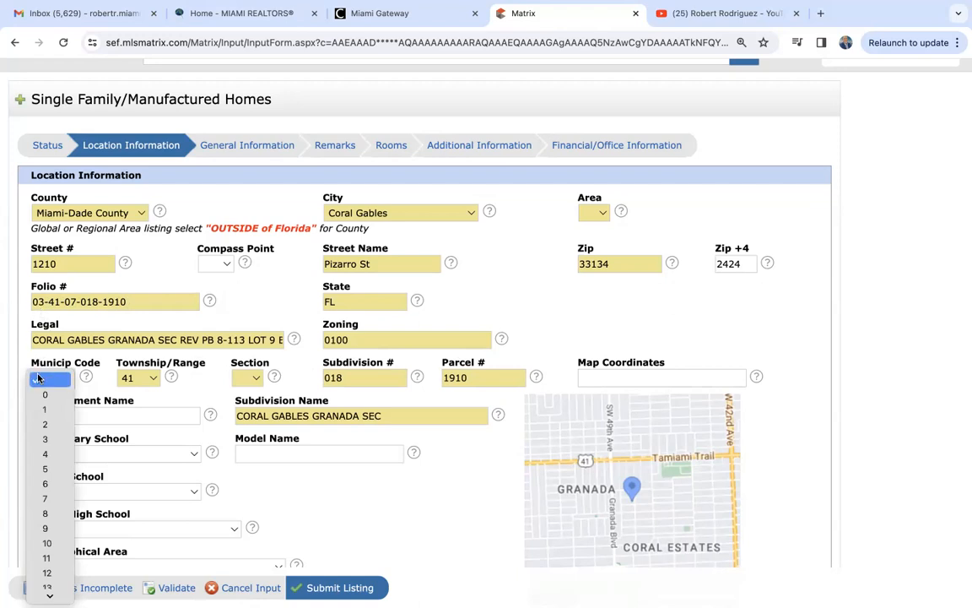
left_click(53, 439)
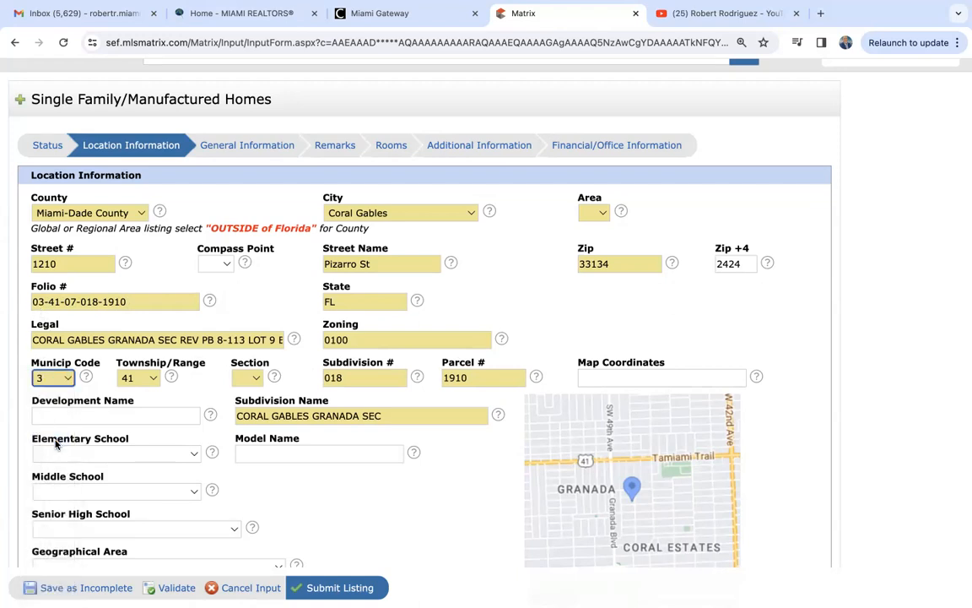
left_click(253, 378)
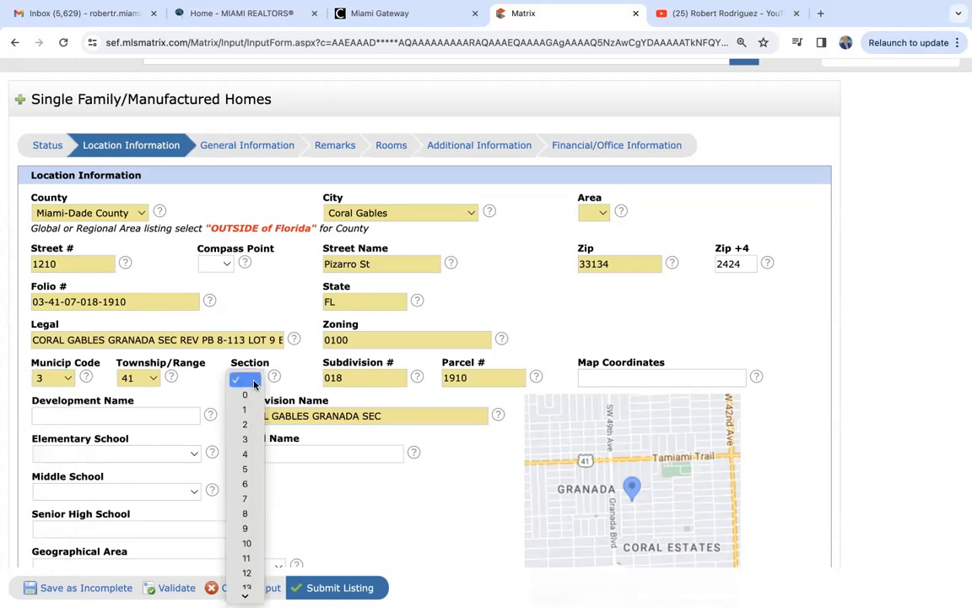
left_click(246, 498)
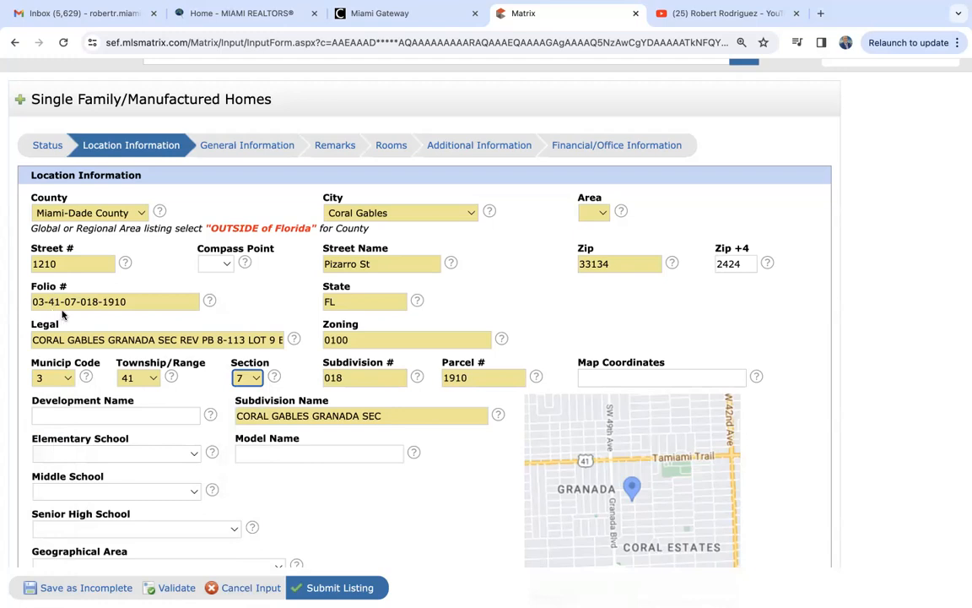
left_click(594, 213)
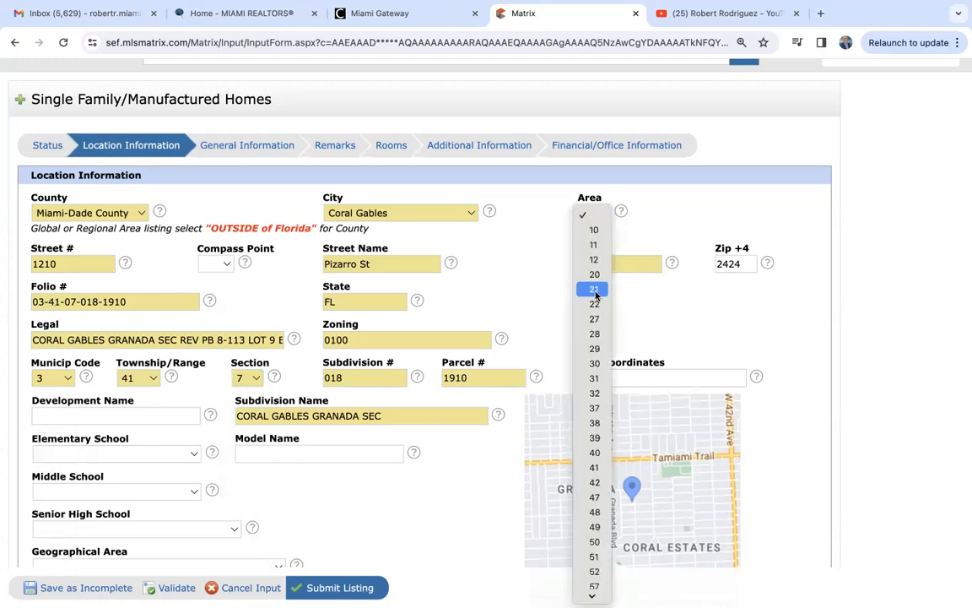
left_click(595, 468)
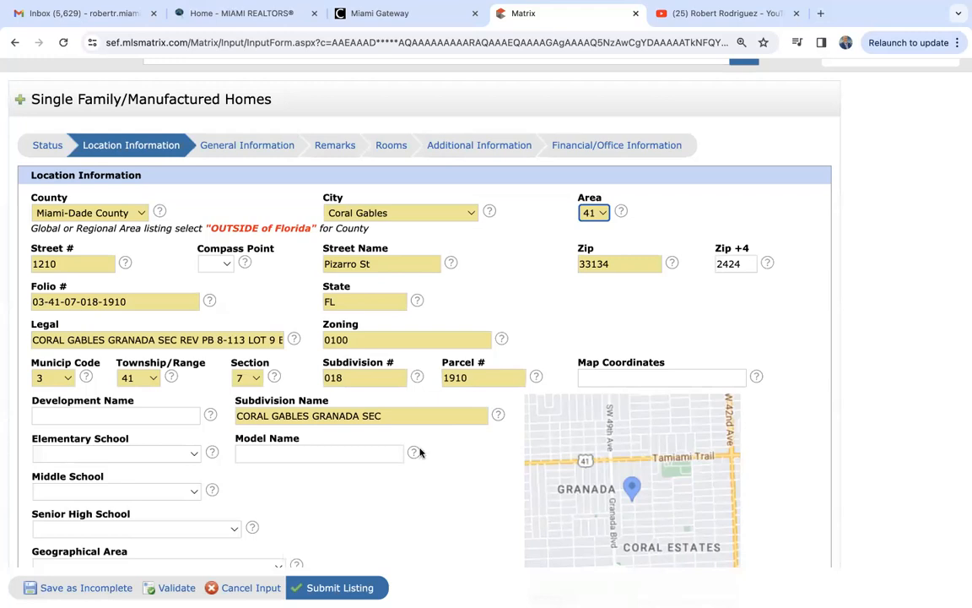
- Look over the listing form, then launch the IMAPP county tax search in a new tab
scroll(915, 293, "up", 2)
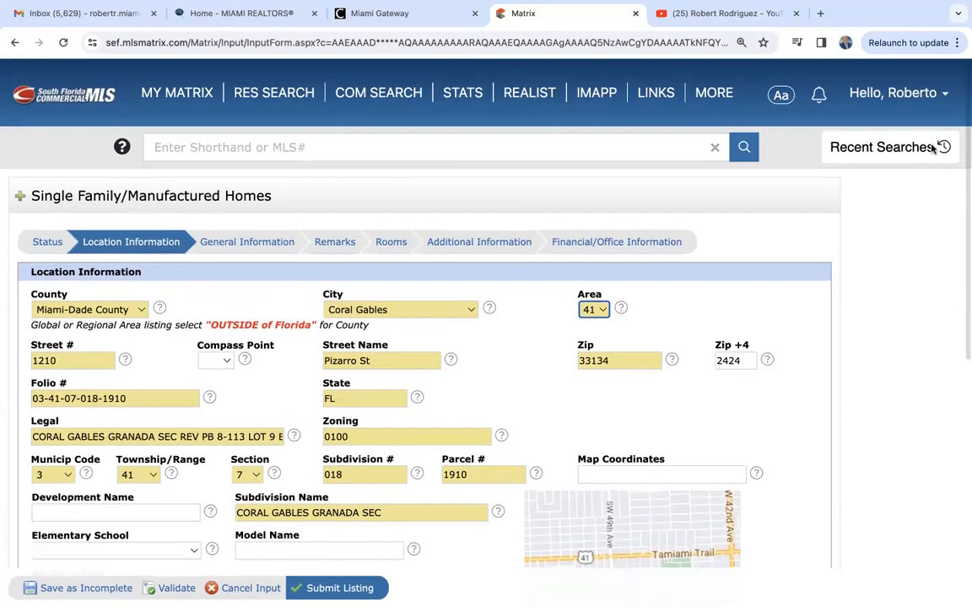
left_click(911, 95)
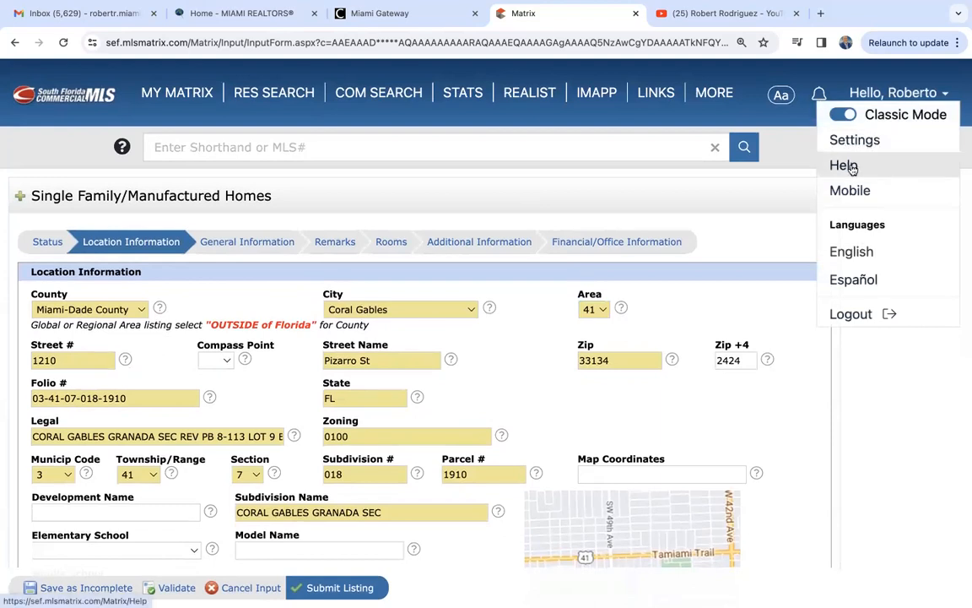
left_click(893, 444)
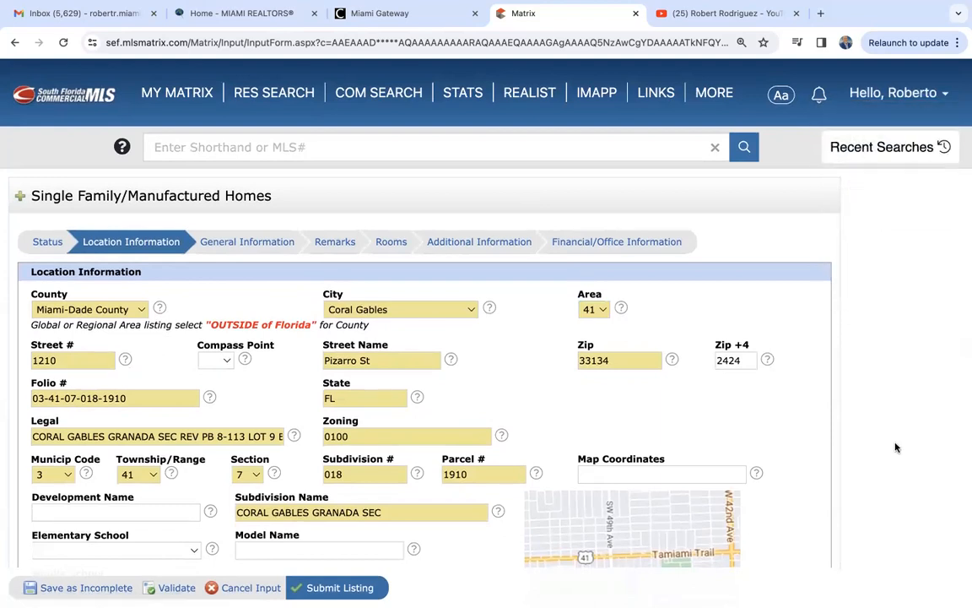
scroll(895, 445, "down", 2)
scroll(897, 447, "down", 2)
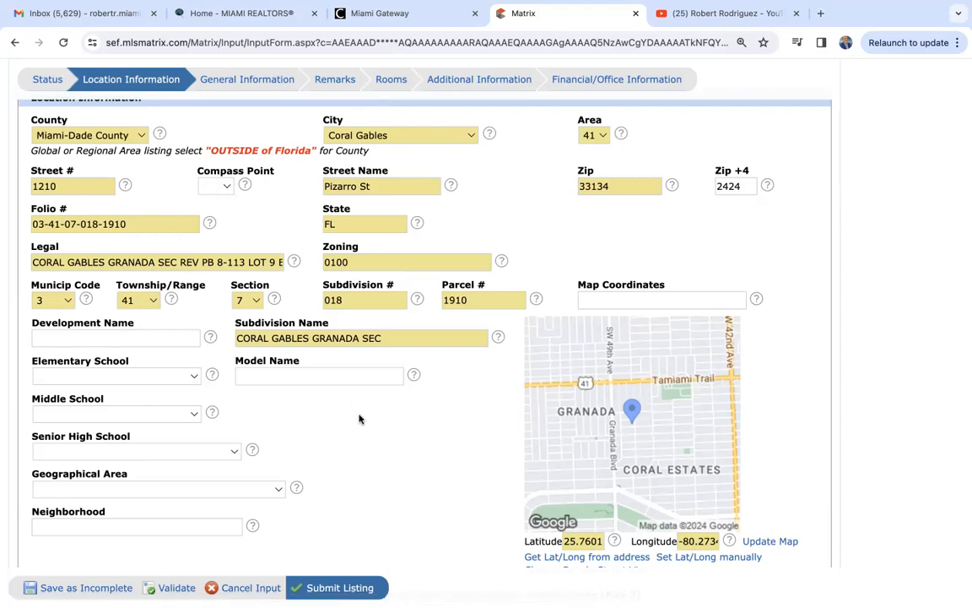
scroll(358, 418, "down", 5)
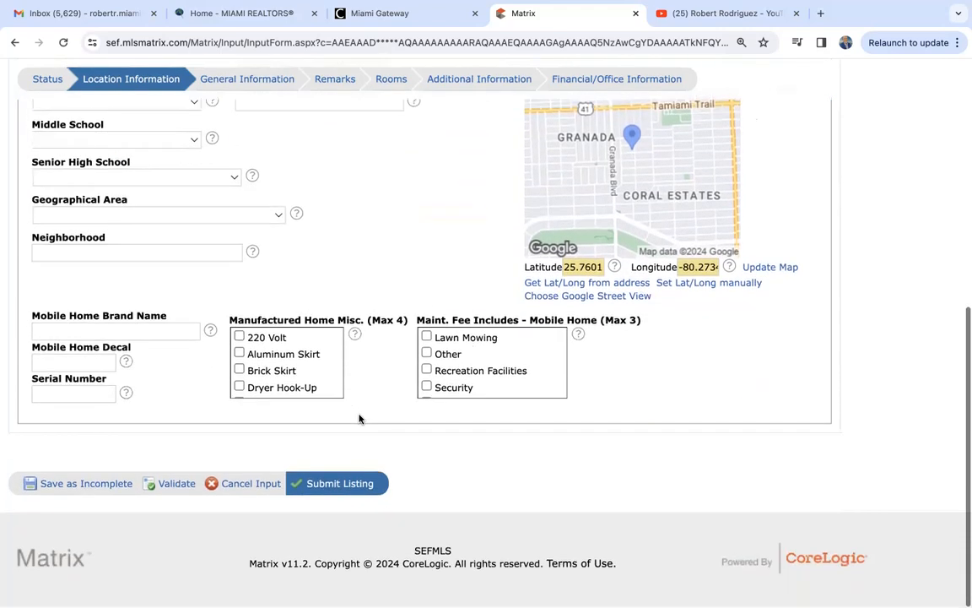
scroll(358, 419, "up", 3)
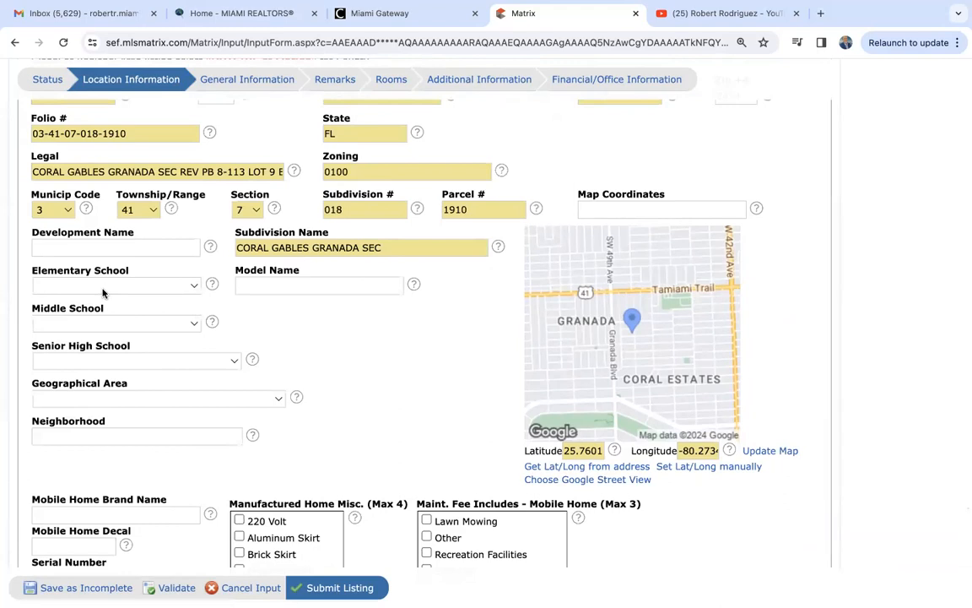
scroll(102, 293, "up", 5)
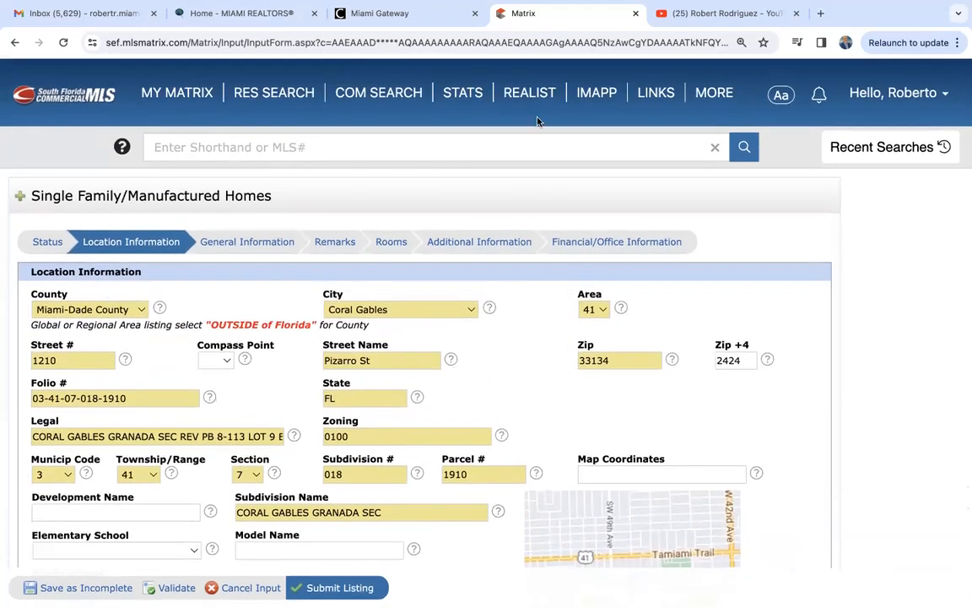
left_click(597, 95)
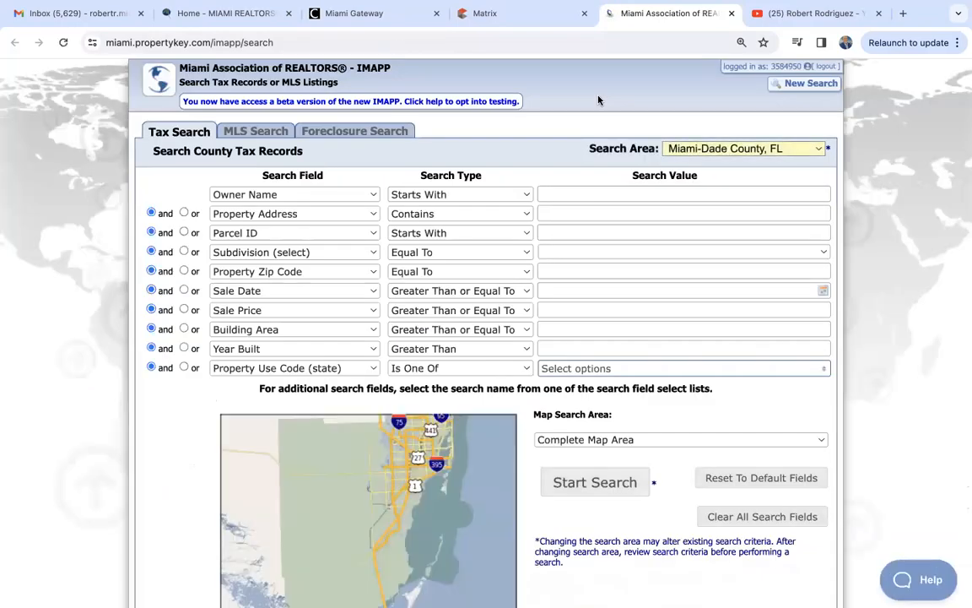
left_click(561, 212)
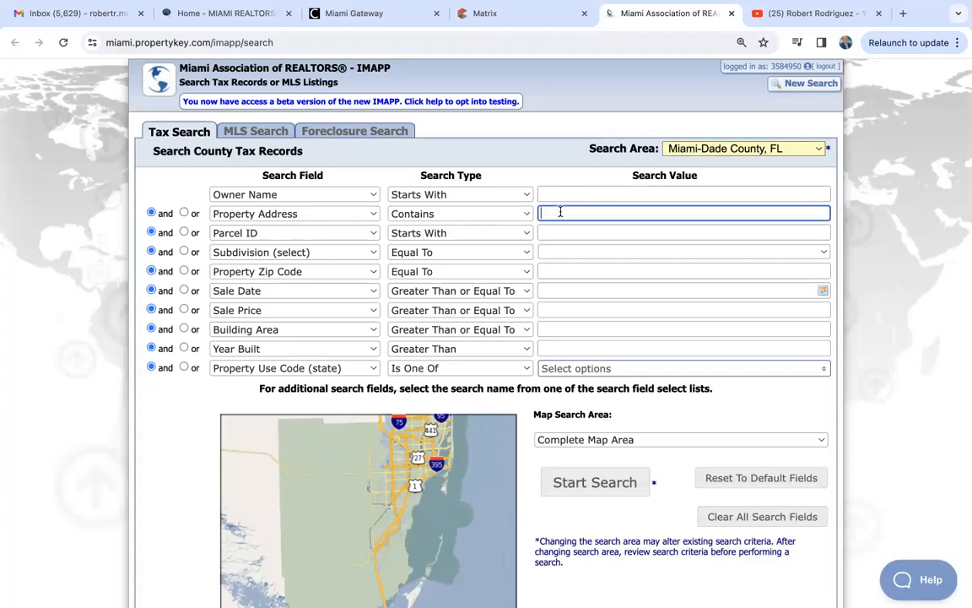
key("Return")
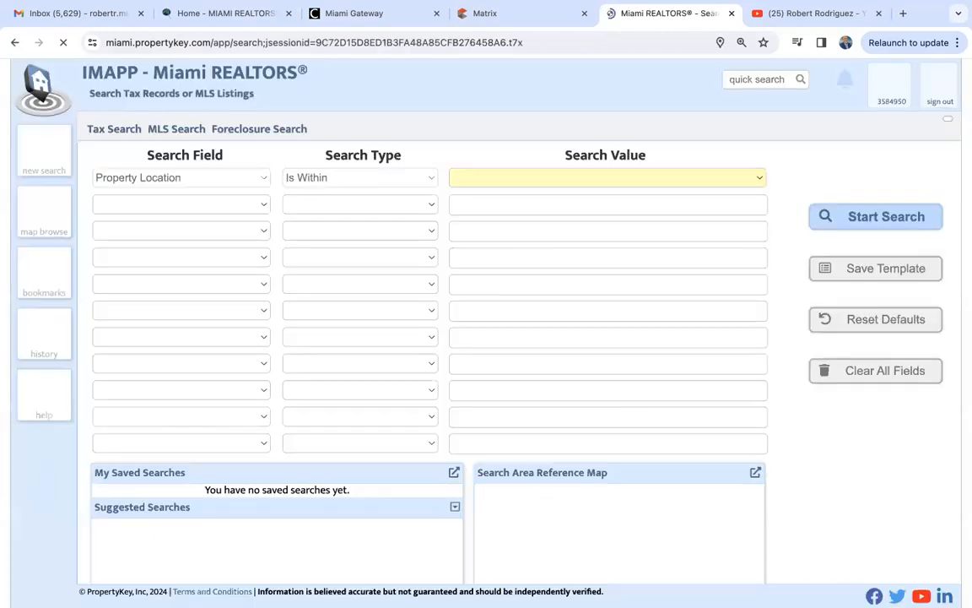
left_click(504, 178)
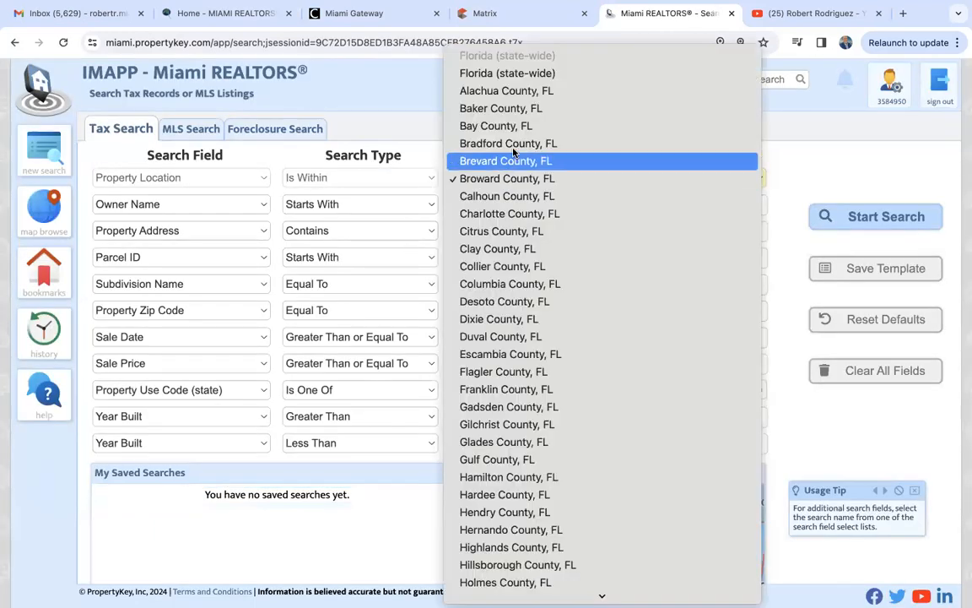
scroll(479, 408, "down", 6)
scroll(480, 410, "down", 3)
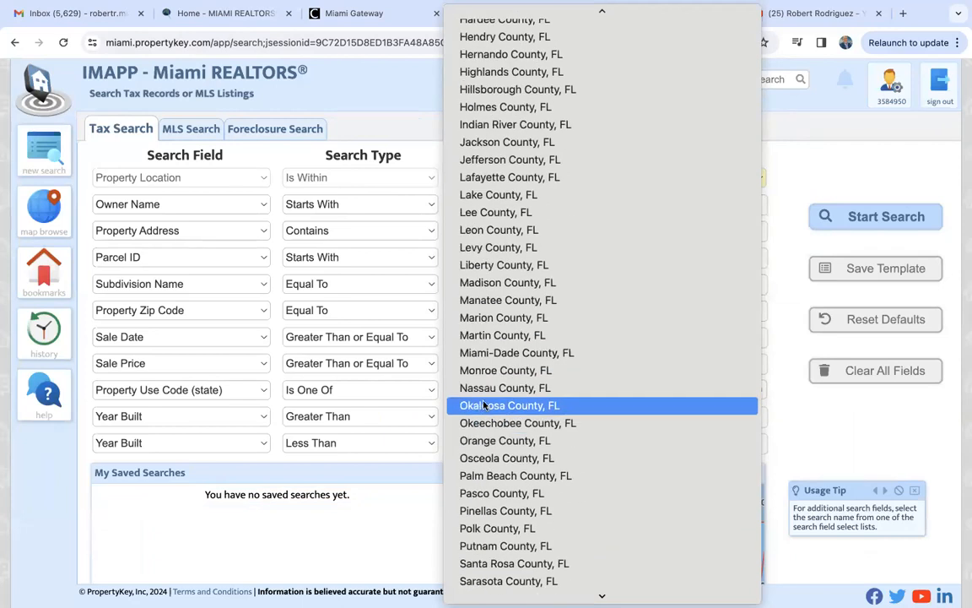
left_click(498, 352)
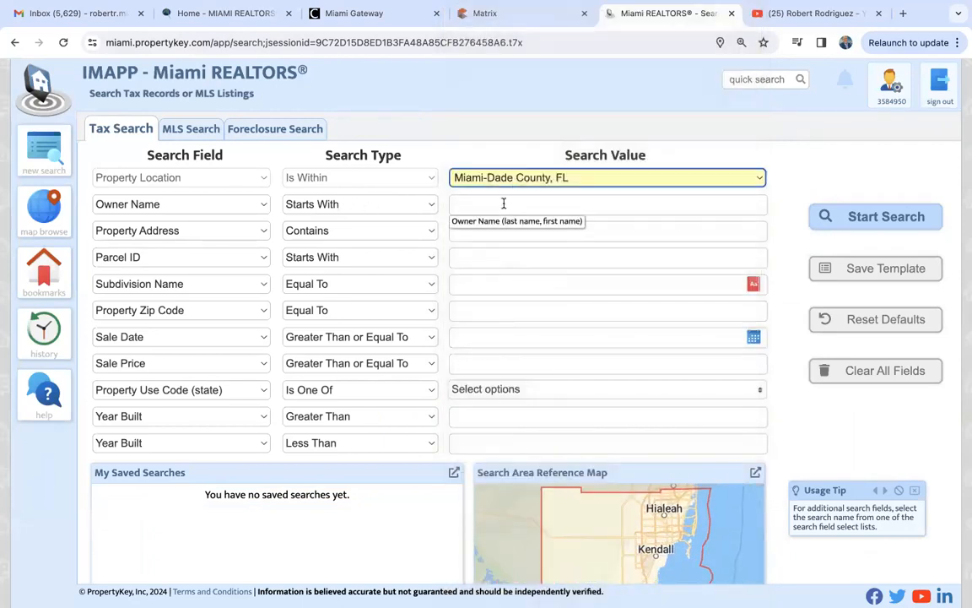
left_click(502, 230)
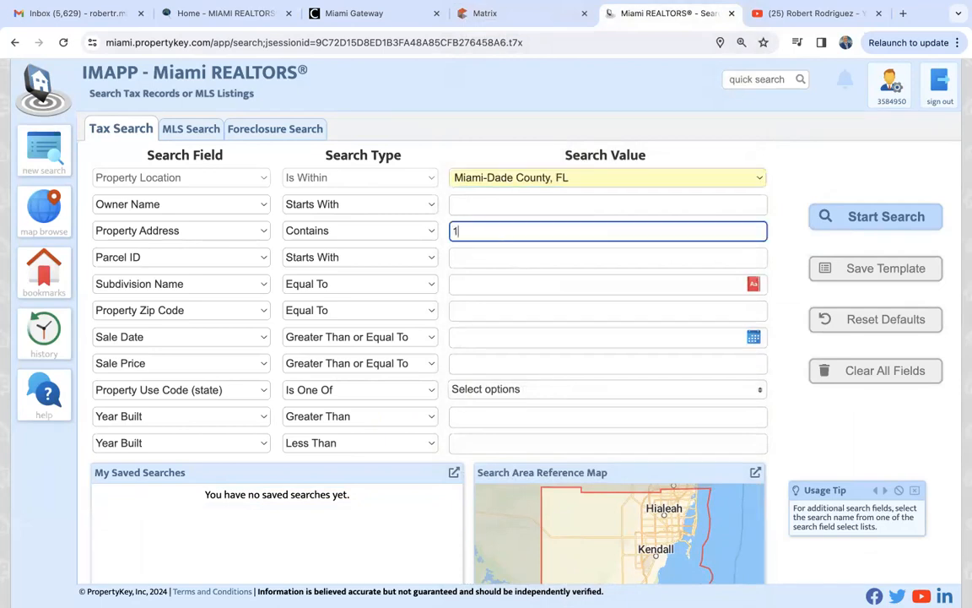
key("Return")
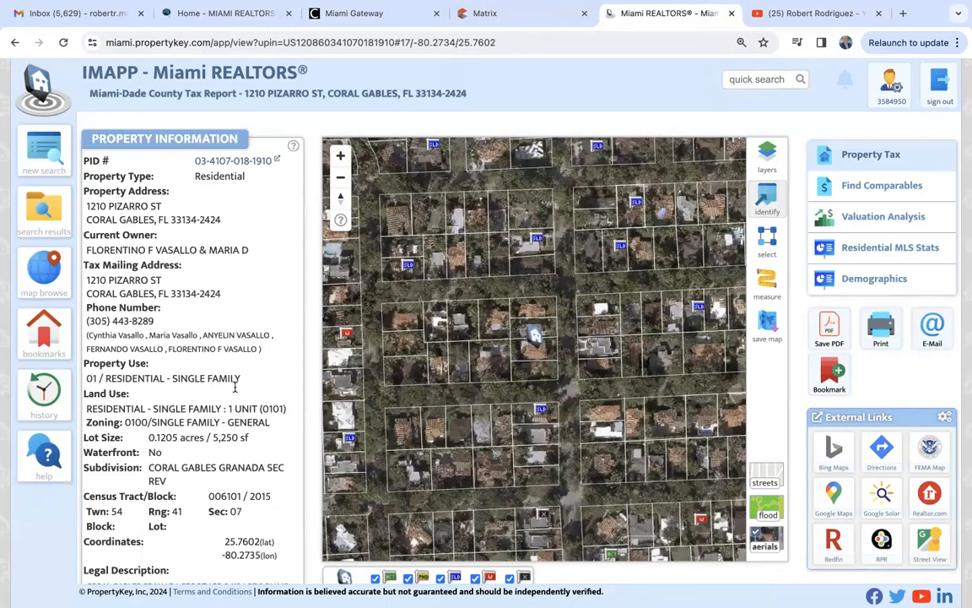
scroll(235, 387, "down", 8)
scroll(234, 389, "down", 5)
scroll(235, 390, "down", 3)
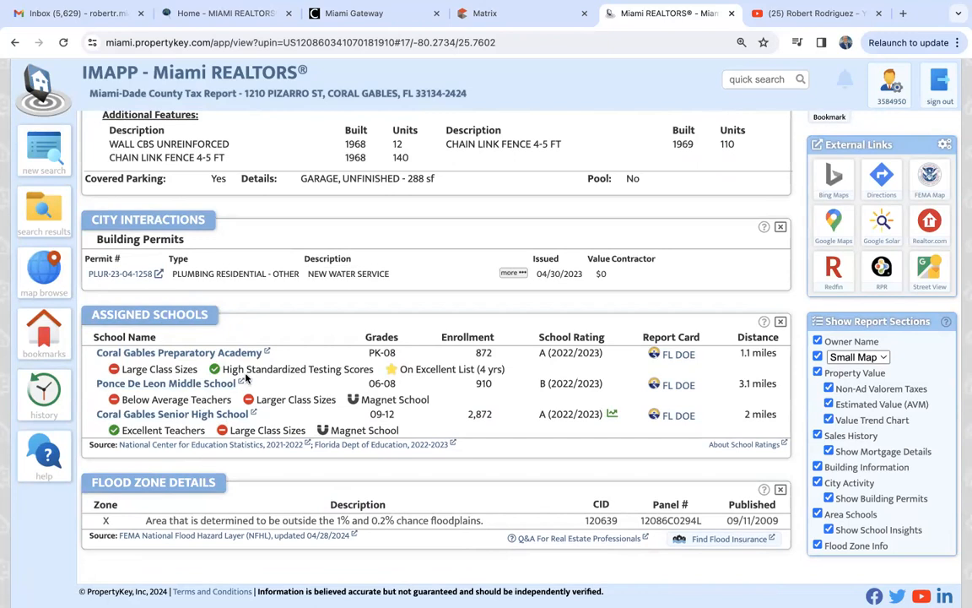
- Back in the listing form, choose Coral Gables as the elementary school
left_click(510, 14)
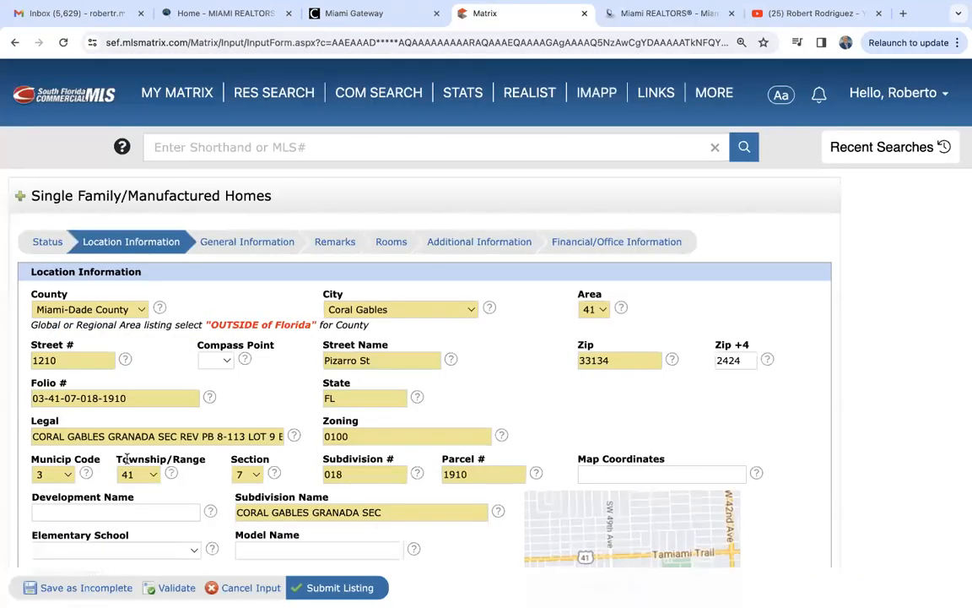
scroll(127, 459, "down", 2)
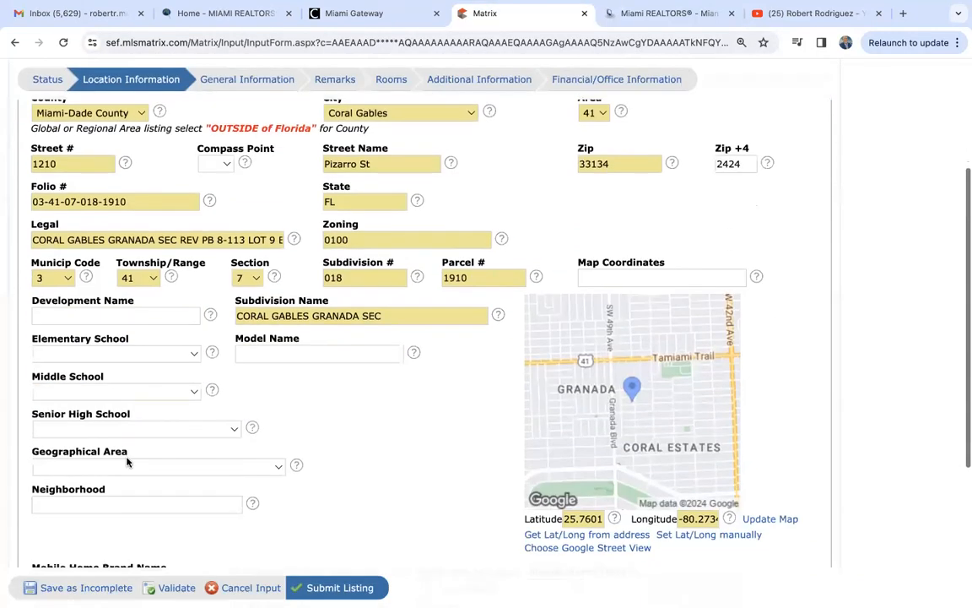
left_click(110, 355)
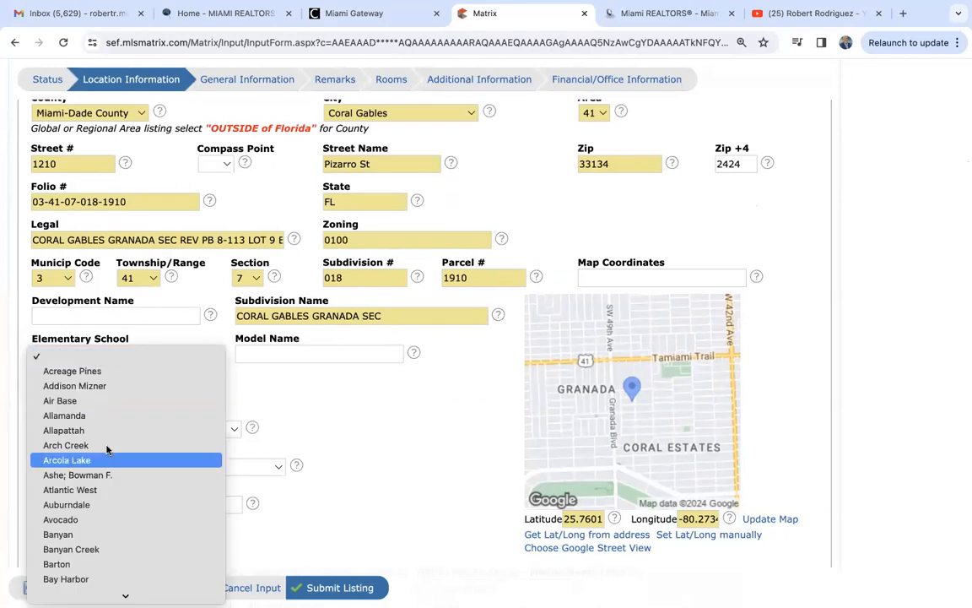
scroll(110, 472, "down", 10)
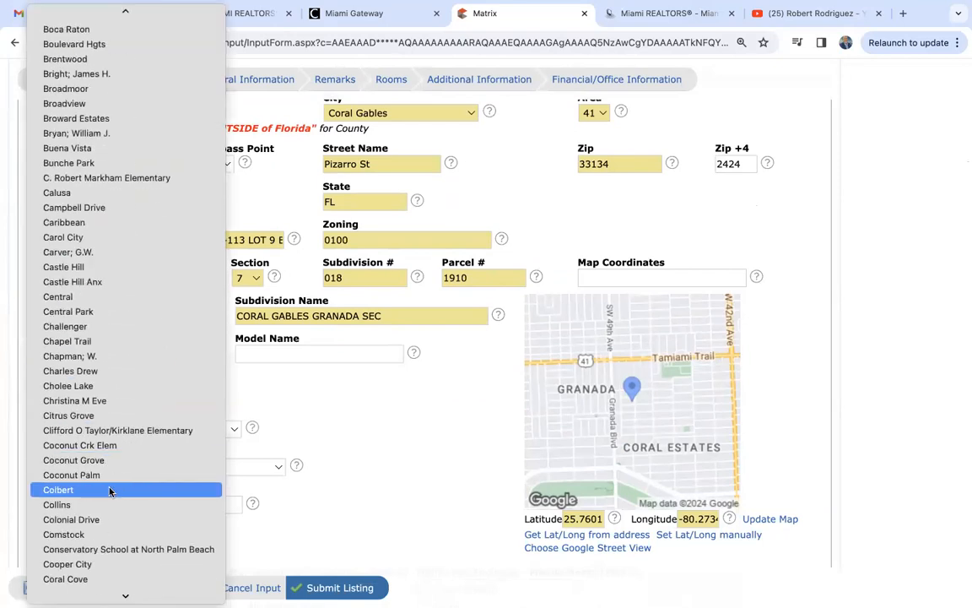
scroll(85, 530, "down", 5)
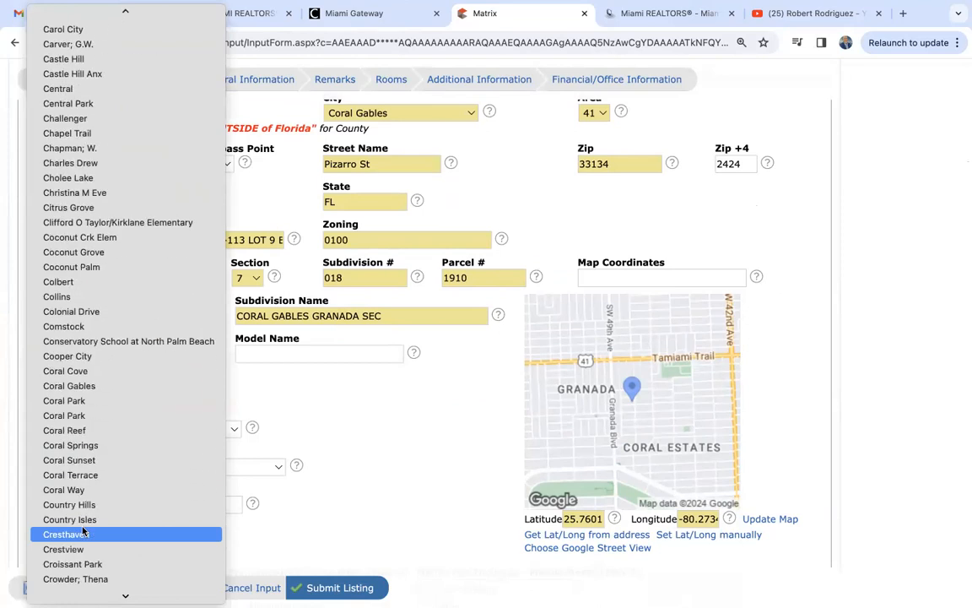
scroll(82, 530, "down", 1)
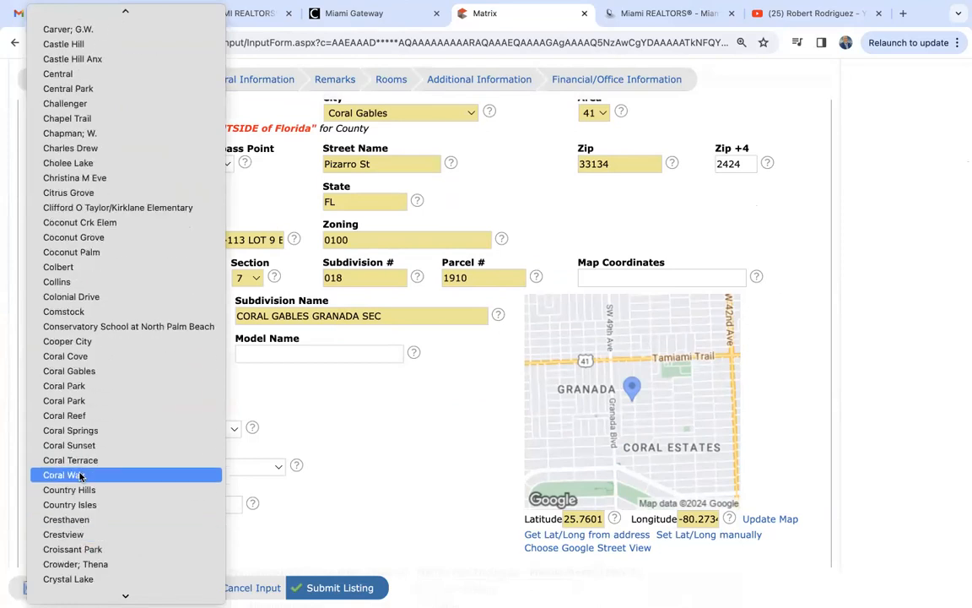
left_click(75, 370)
- Choose Ponce De Leon as the middle school and Coral Gables as the senior high
left_click(72, 388)
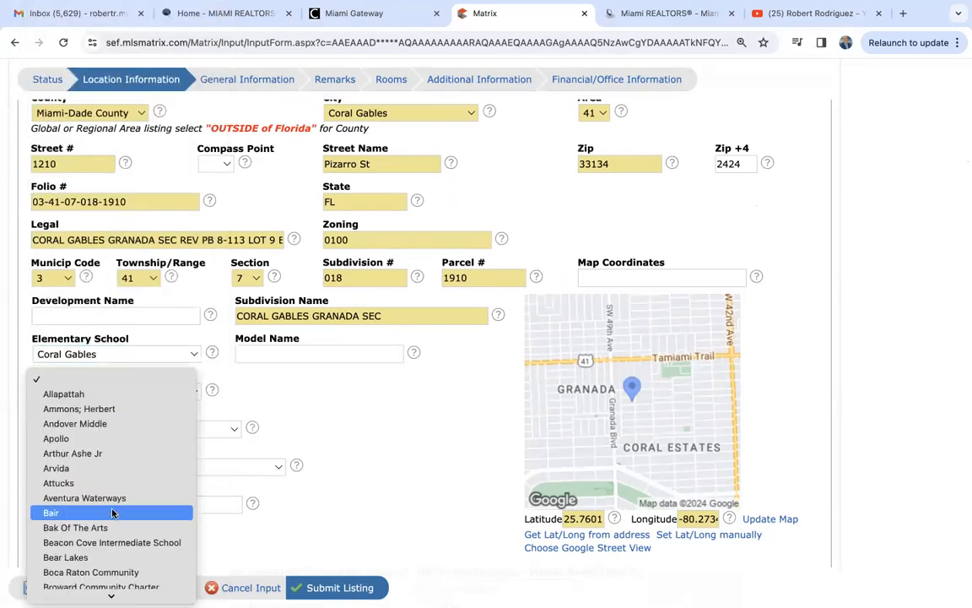
scroll(112, 513, "down", 20)
scroll(112, 512, "up", 6)
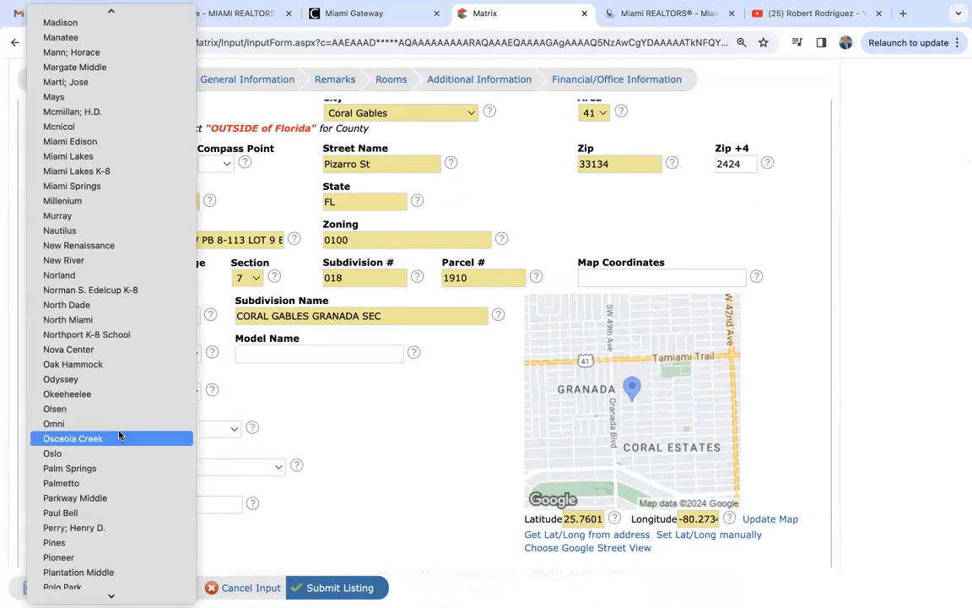
scroll(110, 512, "down", 3)
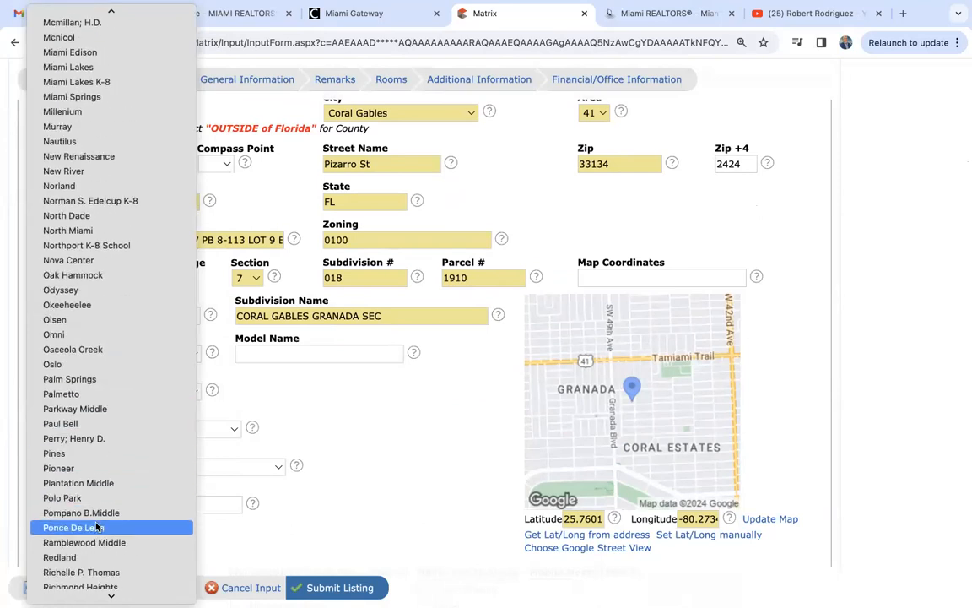
left_click(95, 526)
left_click(92, 429)
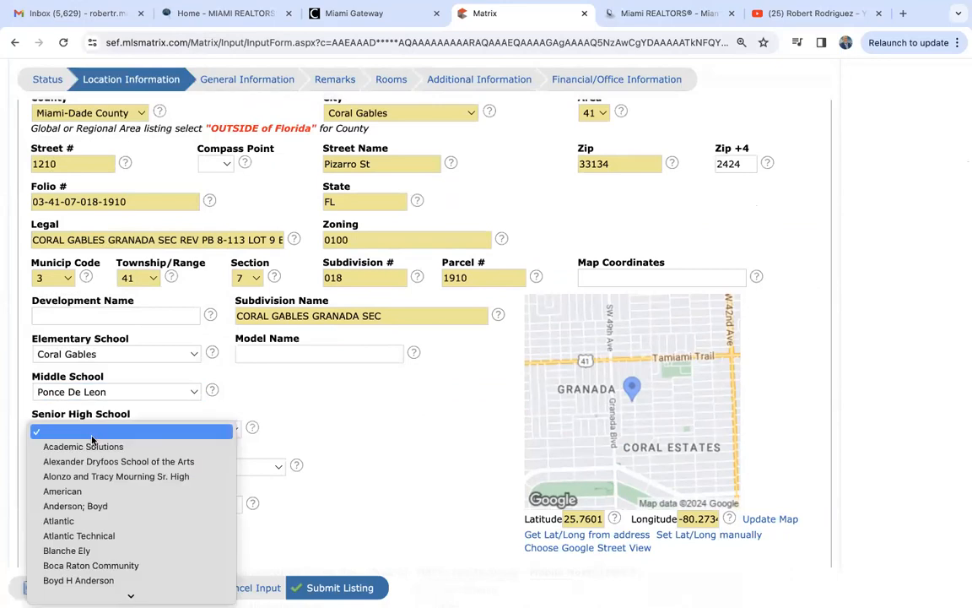
scroll(108, 505, "down", 10)
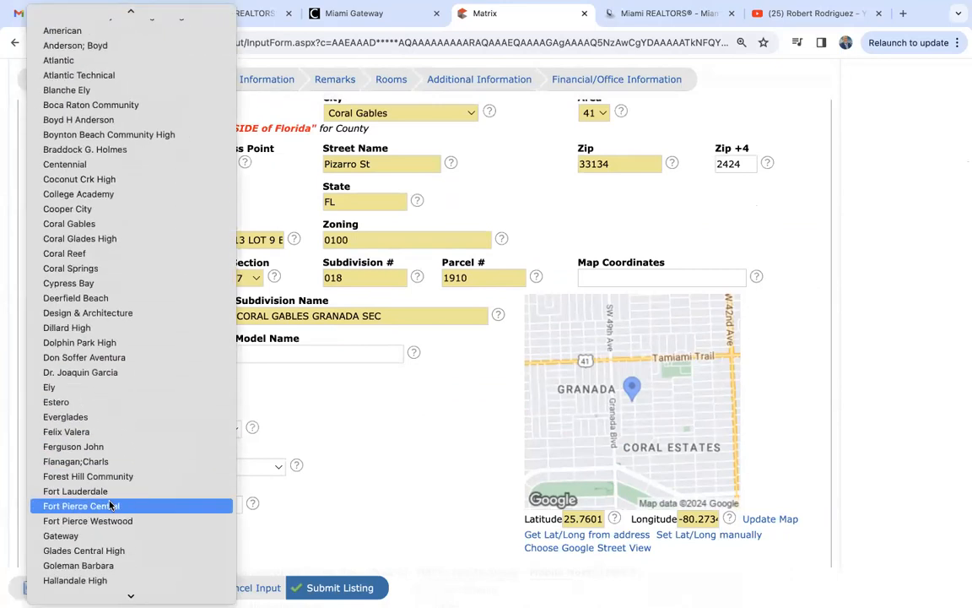
left_click(72, 224)
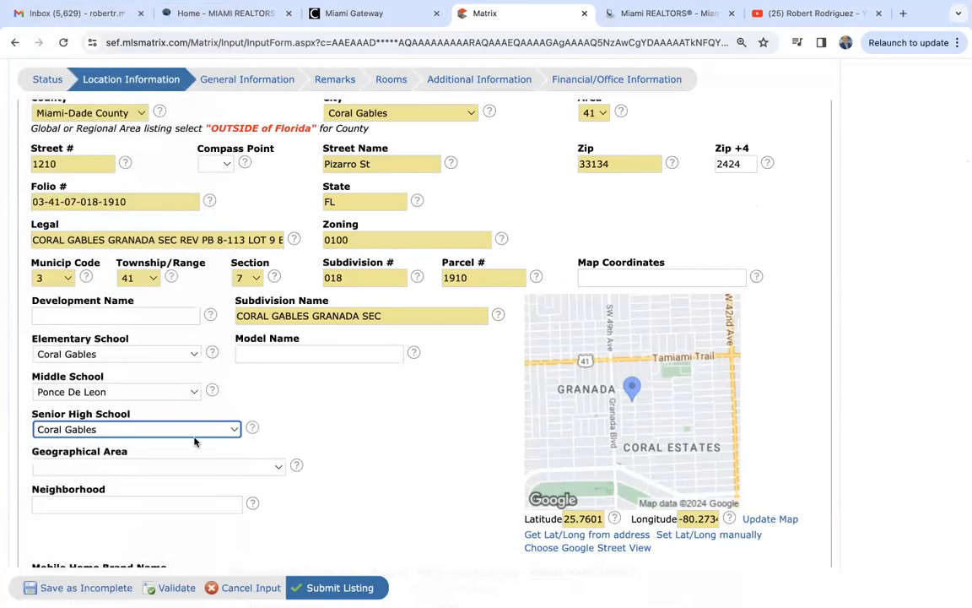
left_click(332, 432)
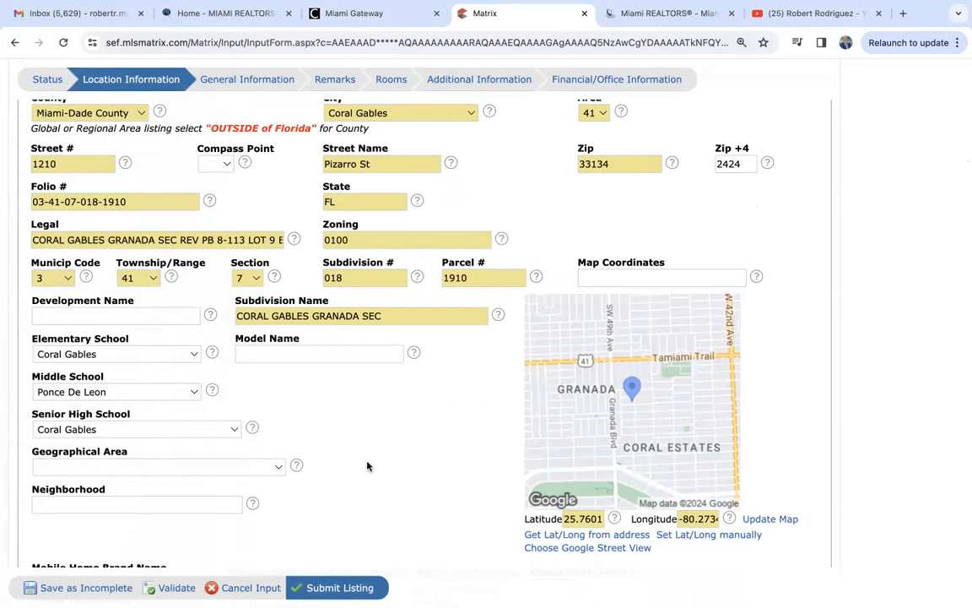
scroll(369, 462, "down", 3)
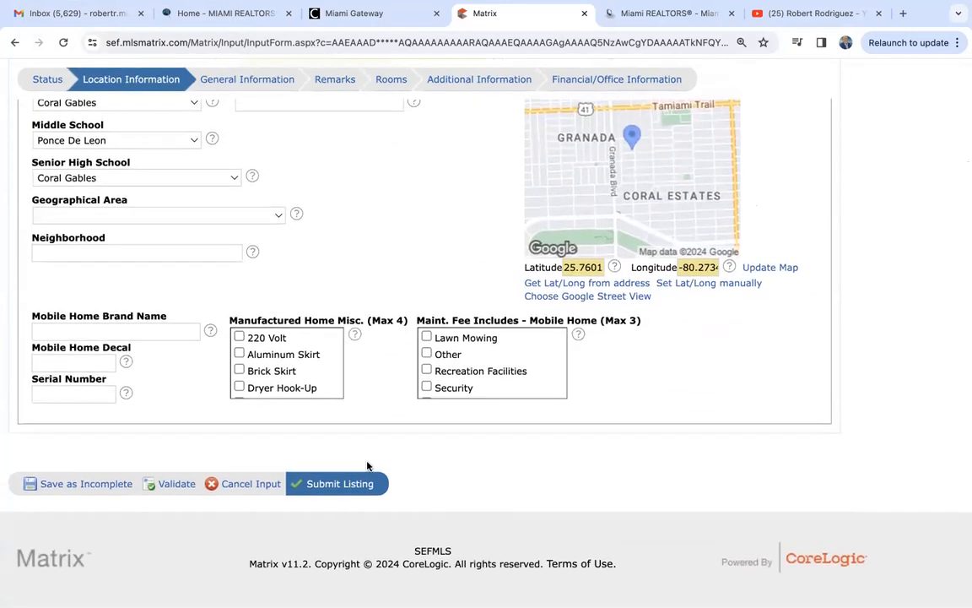
scroll(368, 464, "up", 6)
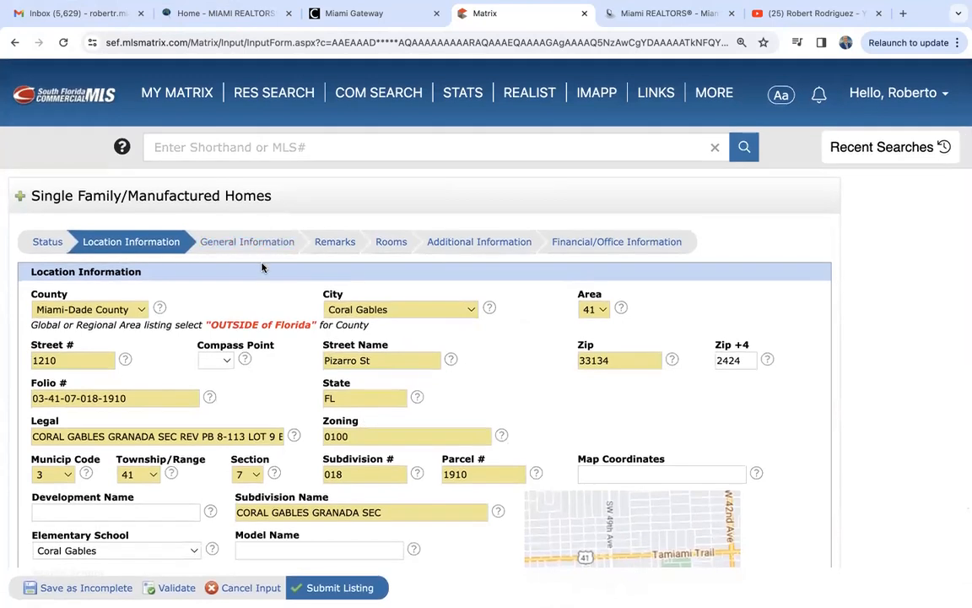
- In General Information, set both Short Sale and REO to No
left_click(255, 242)
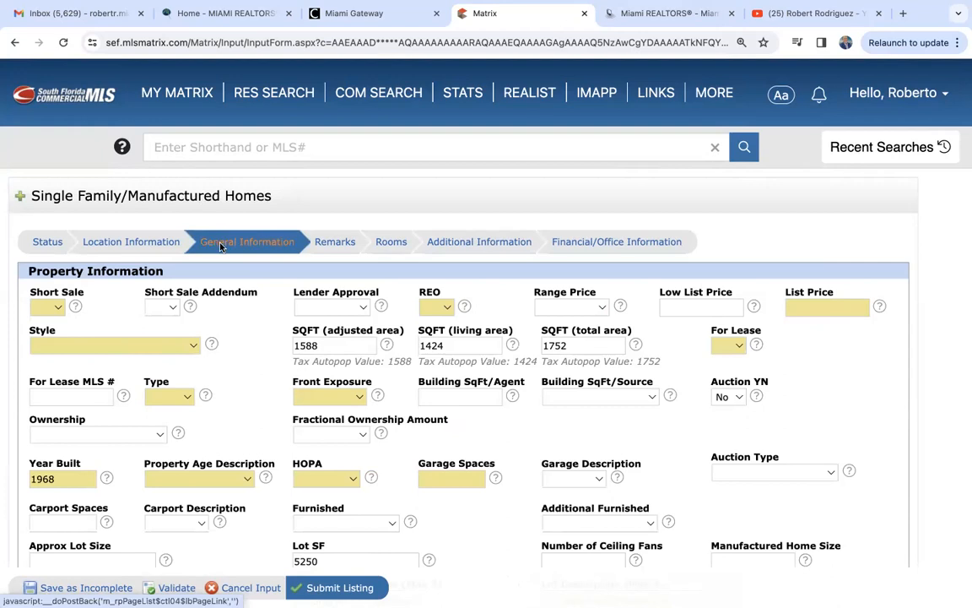
left_click(56, 311)
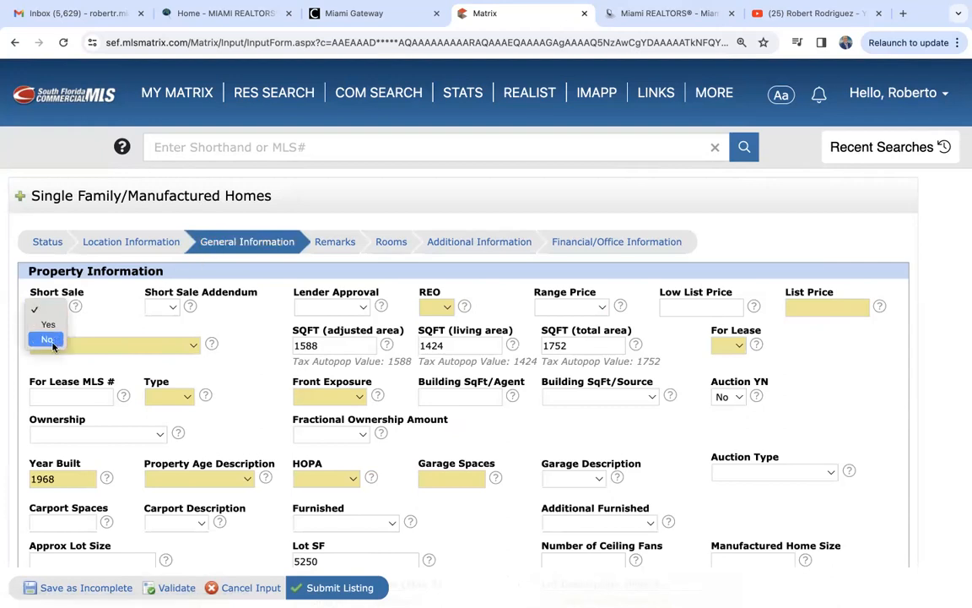
left_click(47, 339)
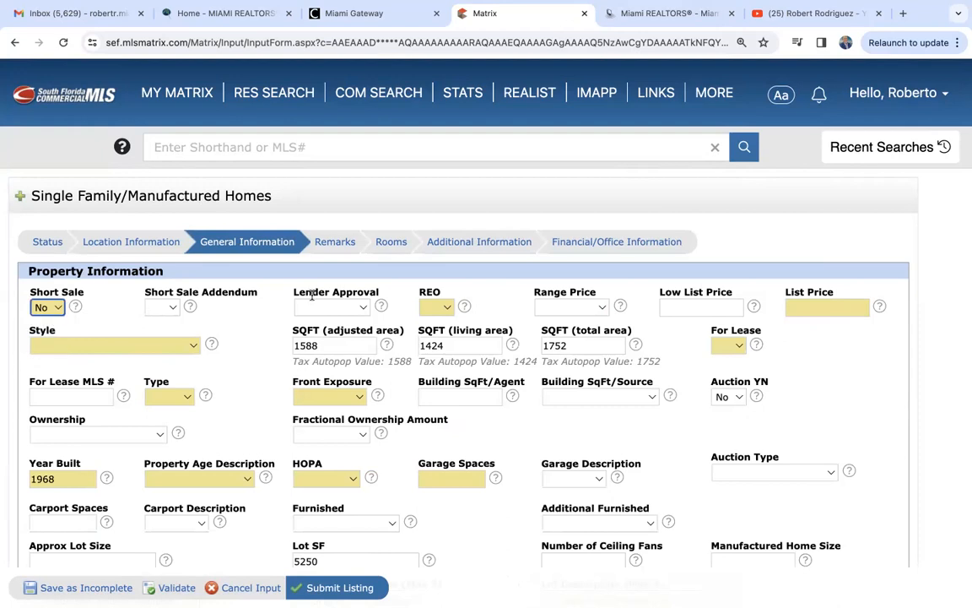
left_click(441, 308)
left_click(436, 340)
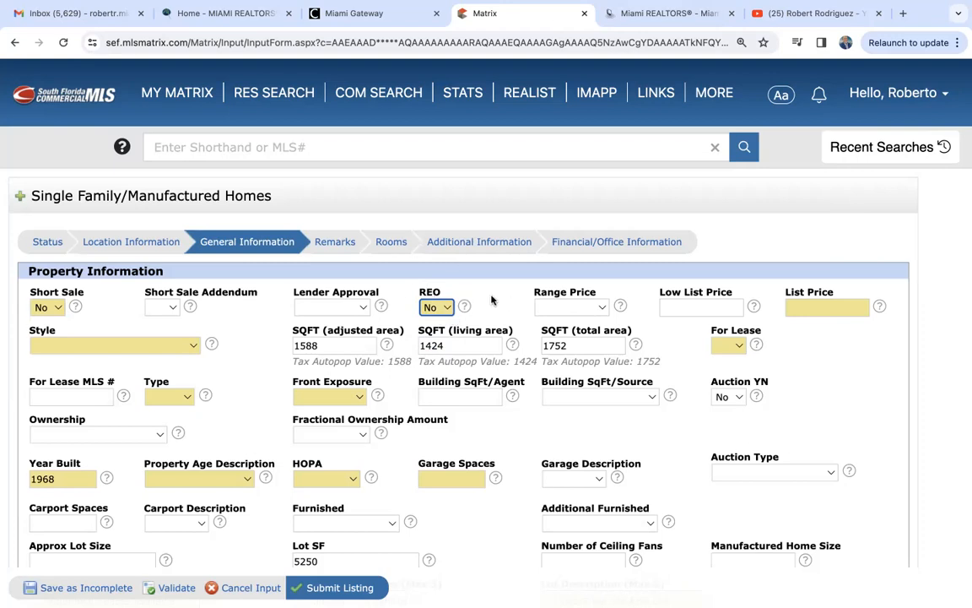
- Enter a list price of 975000 and choose the style R30-No Pool/No Water
left_click(814, 306)
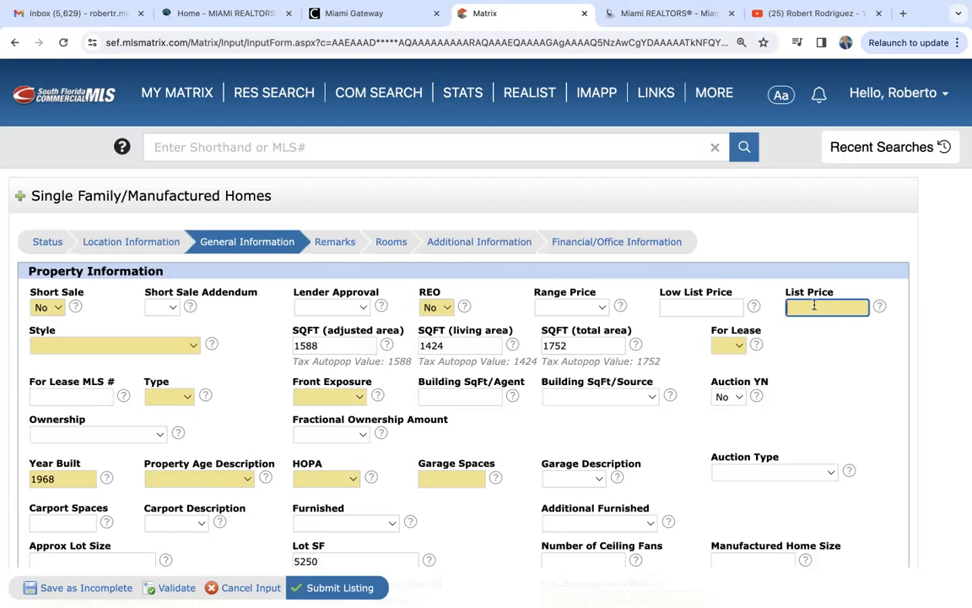
type("975000")
left_click(874, 384)
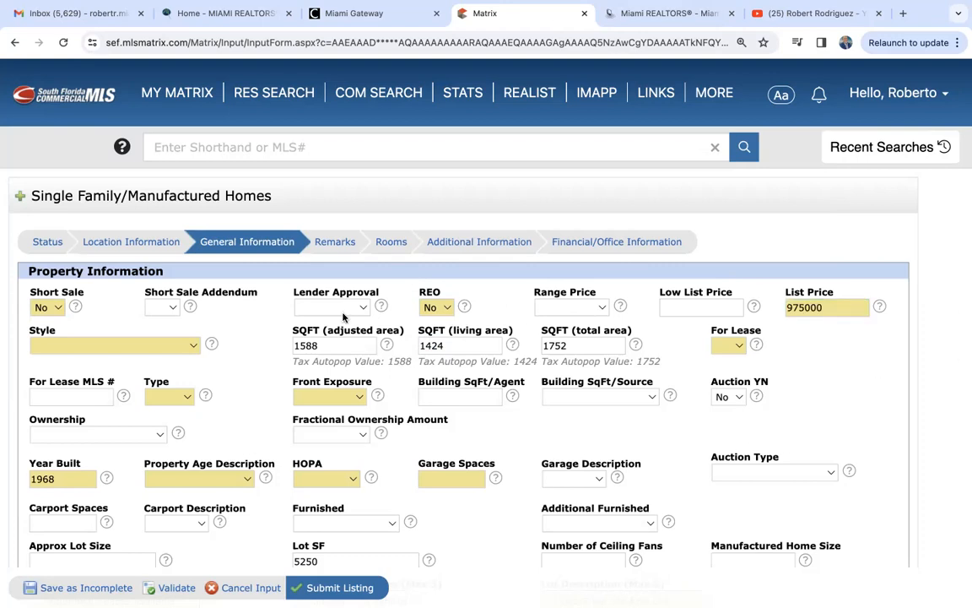
left_click(145, 345)
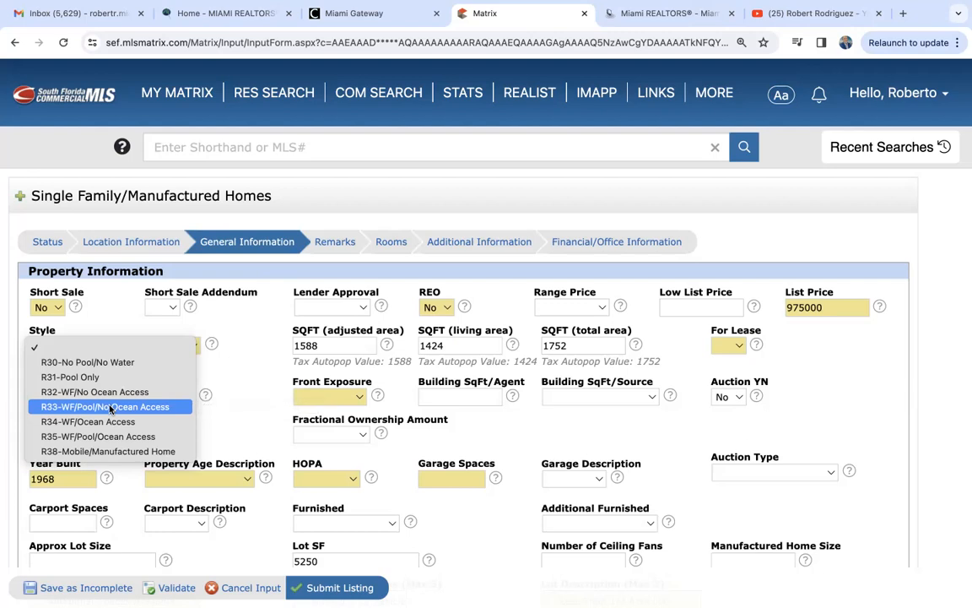
left_click(97, 362)
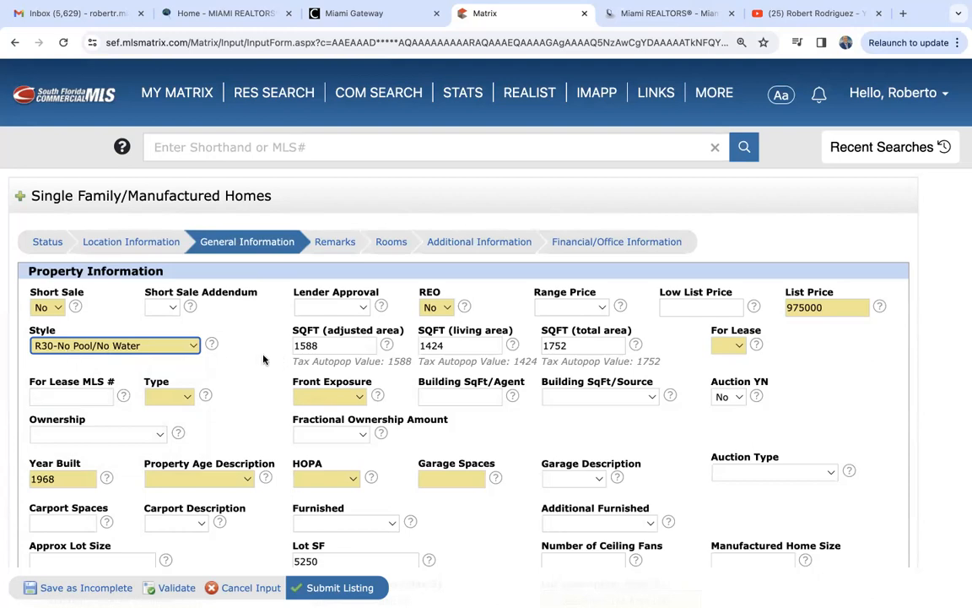
scroll(240, 325, "down", 1)
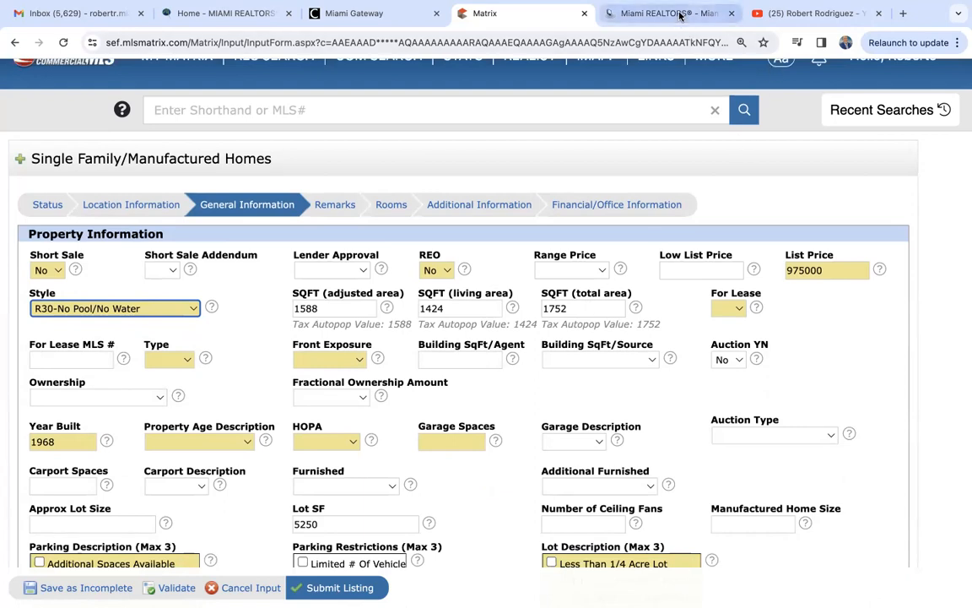
left_click(612, 14)
scroll(526, 406, "up", 4)
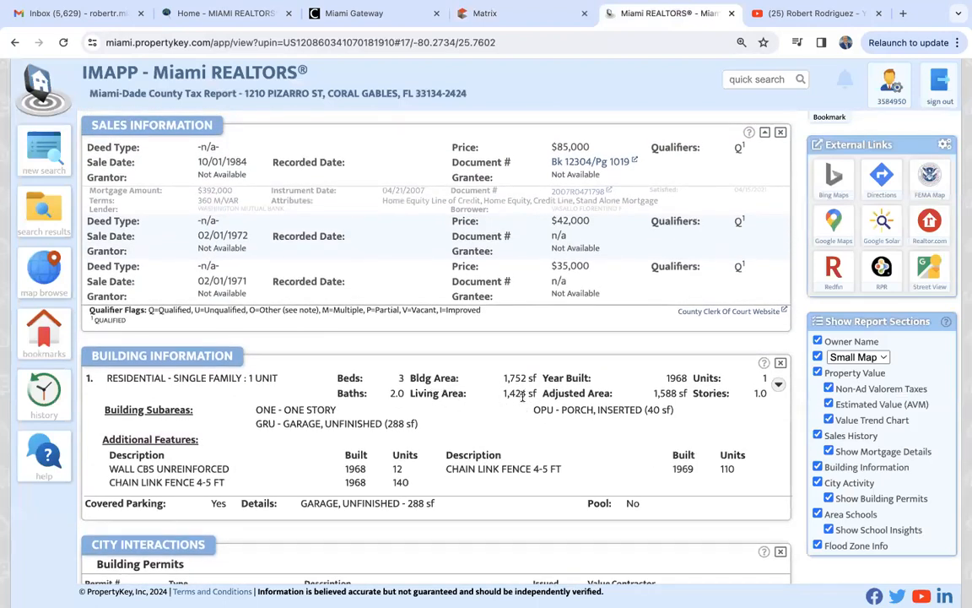
left_click(544, 21)
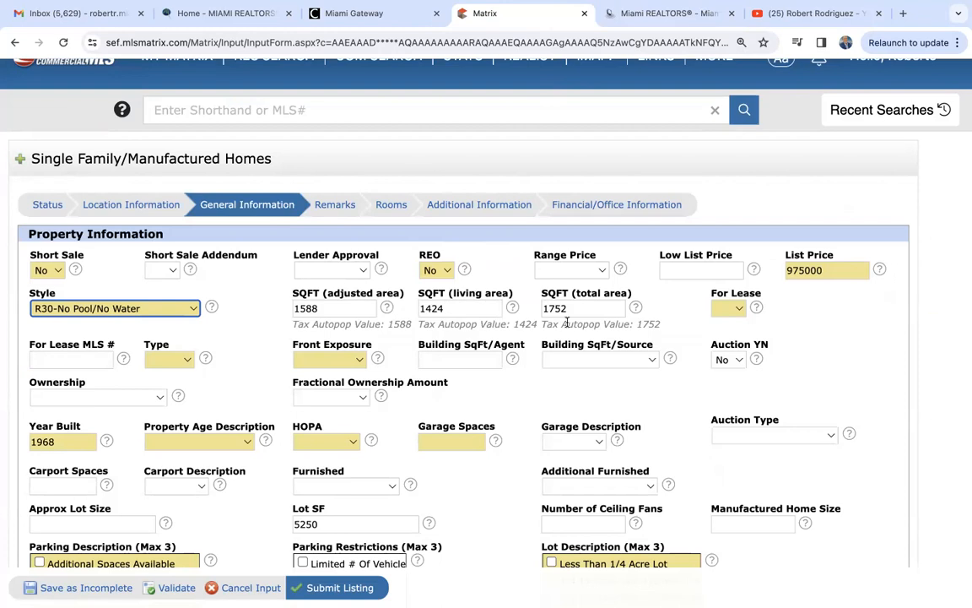
- Set For Lease to No, Type to Single and Front Exposure to East
left_click(723, 310)
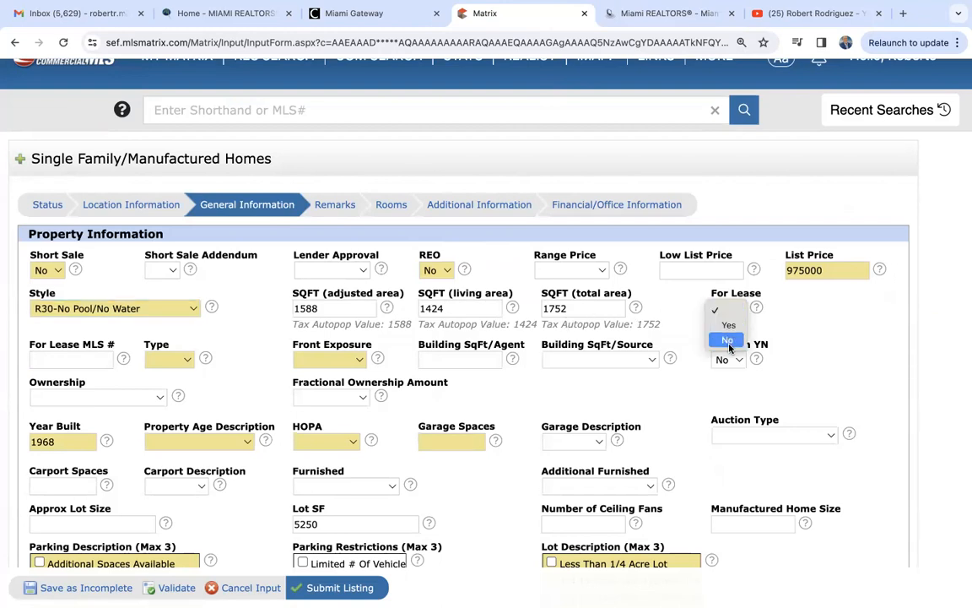
left_click(728, 340)
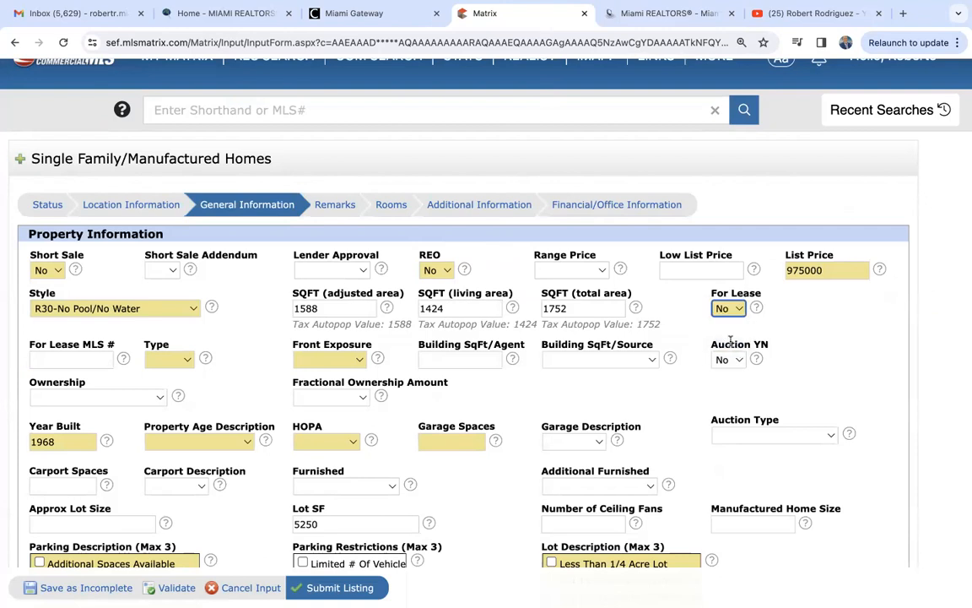
left_click(174, 360)
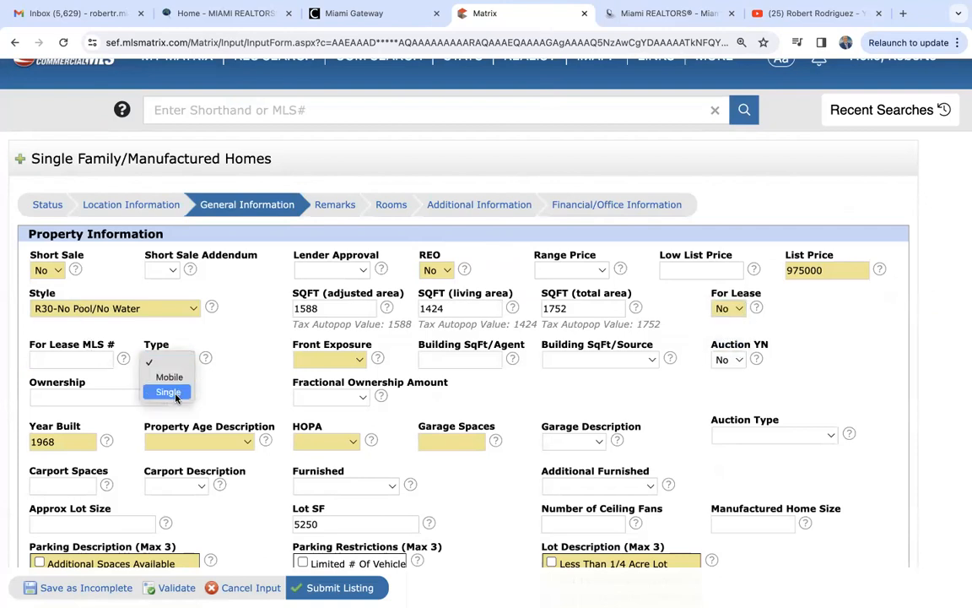
left_click(168, 393)
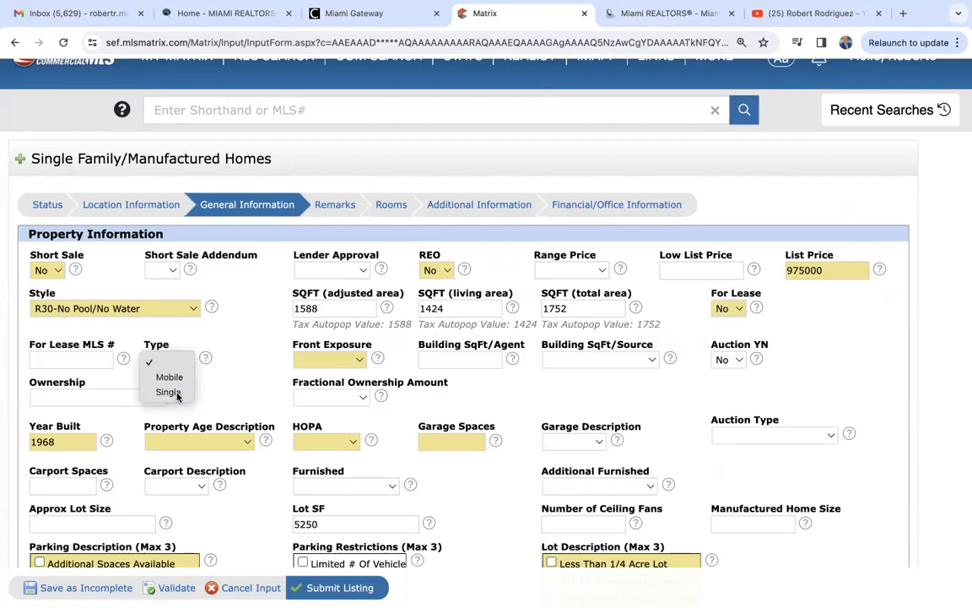
left_click(328, 361)
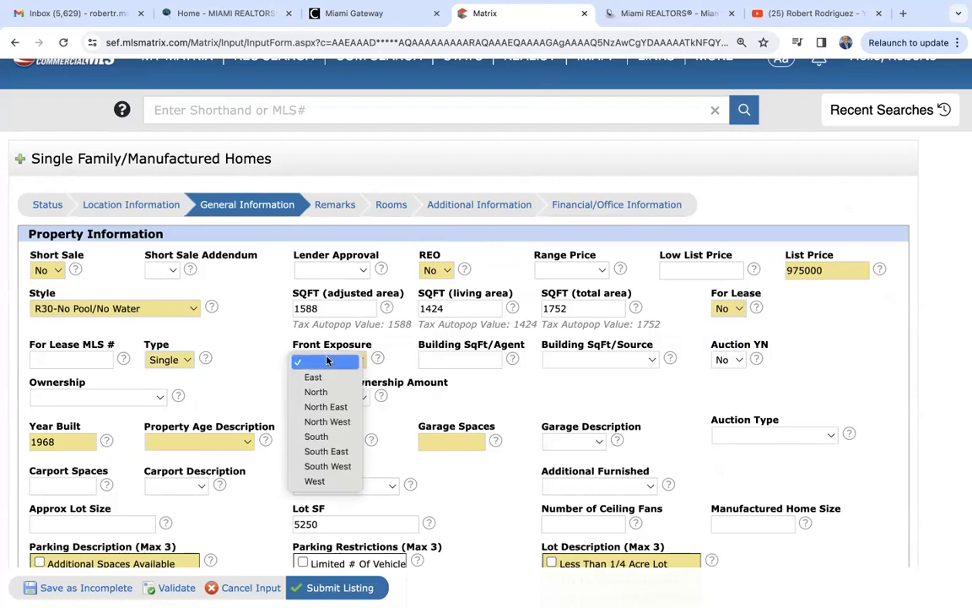
left_click(328, 381)
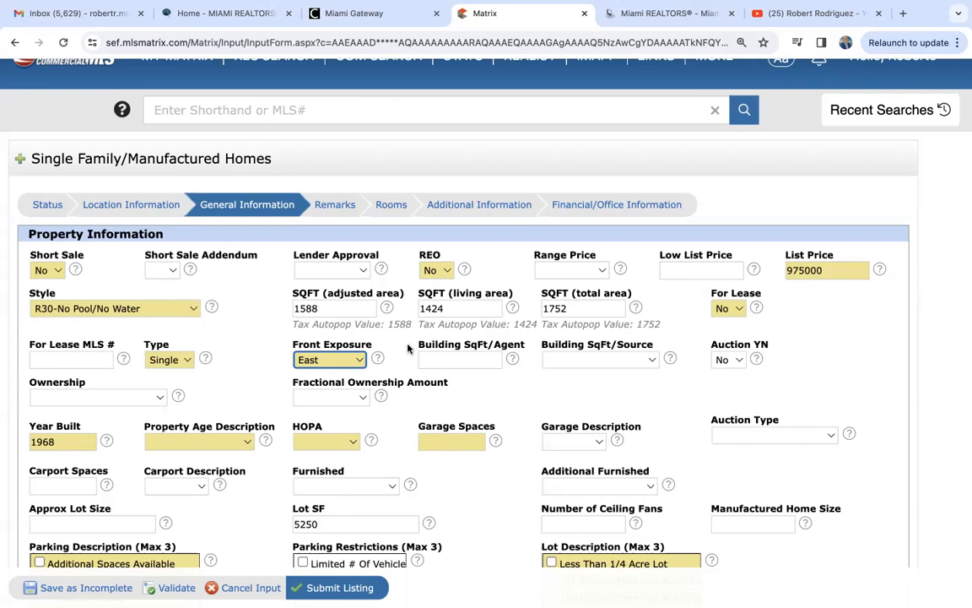
left_click(650, 14)
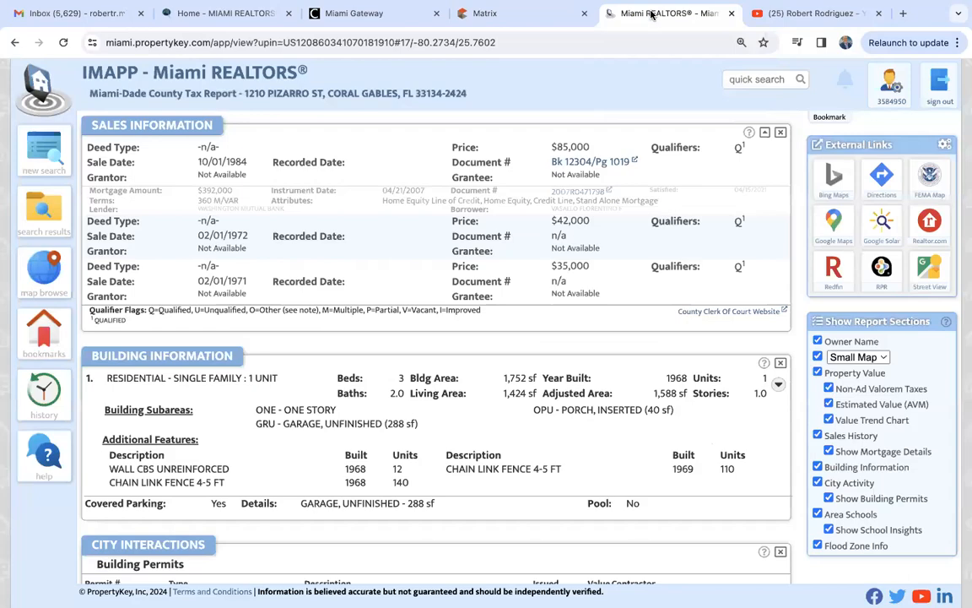
scroll(543, 291, "up", 1)
scroll(542, 293, "up", 6)
scroll(542, 288, "up", 2)
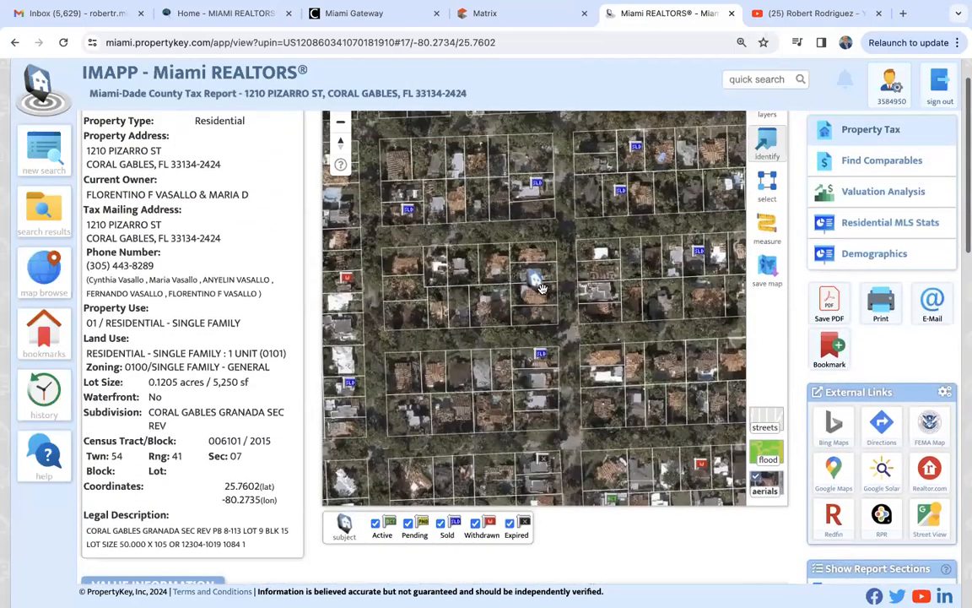
scroll(542, 289, "up", 2)
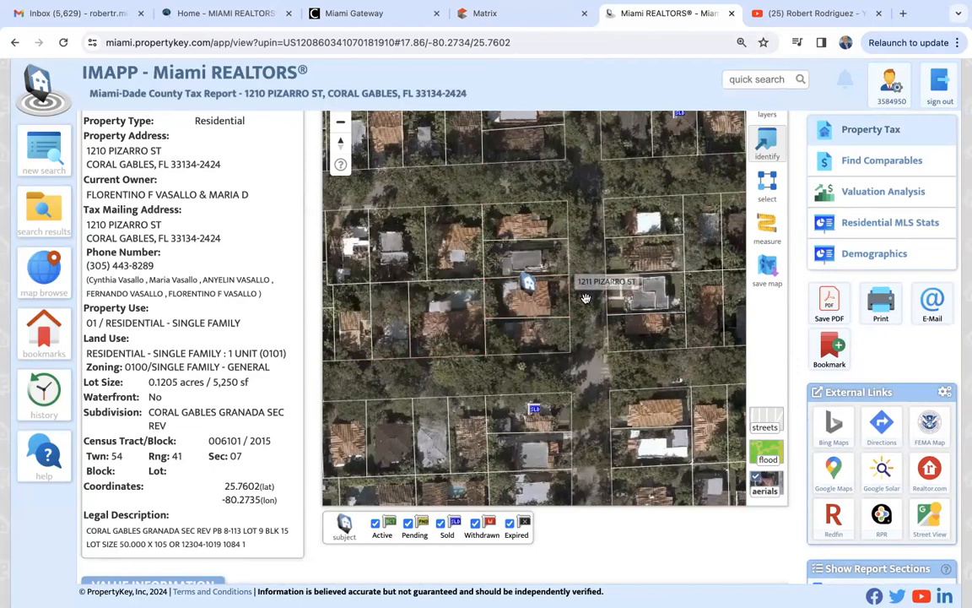
left_click(553, 21)
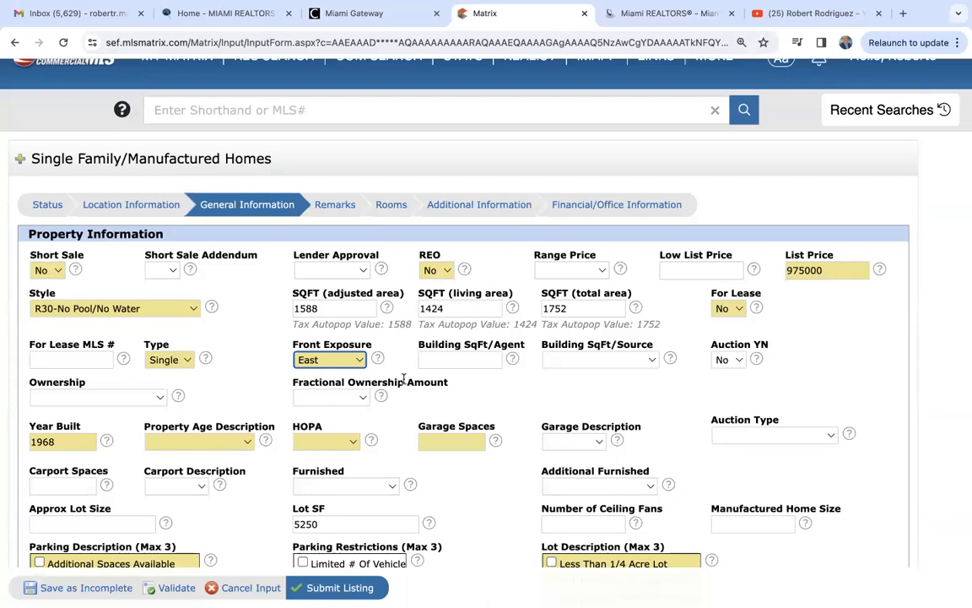
- Set the Property Age Description to Resale
scroll(403, 379, "down", 3)
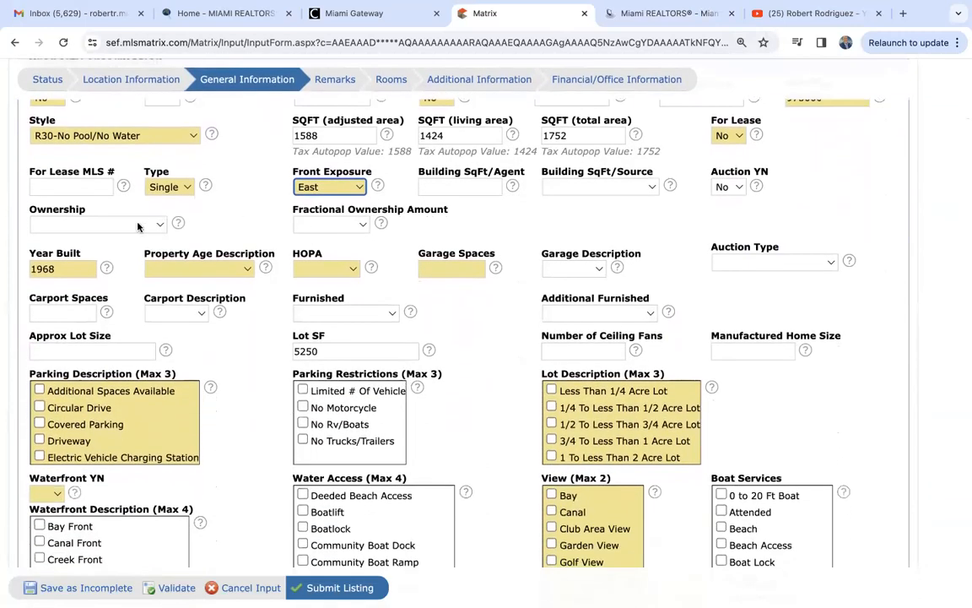
scroll(138, 226, "down", 1)
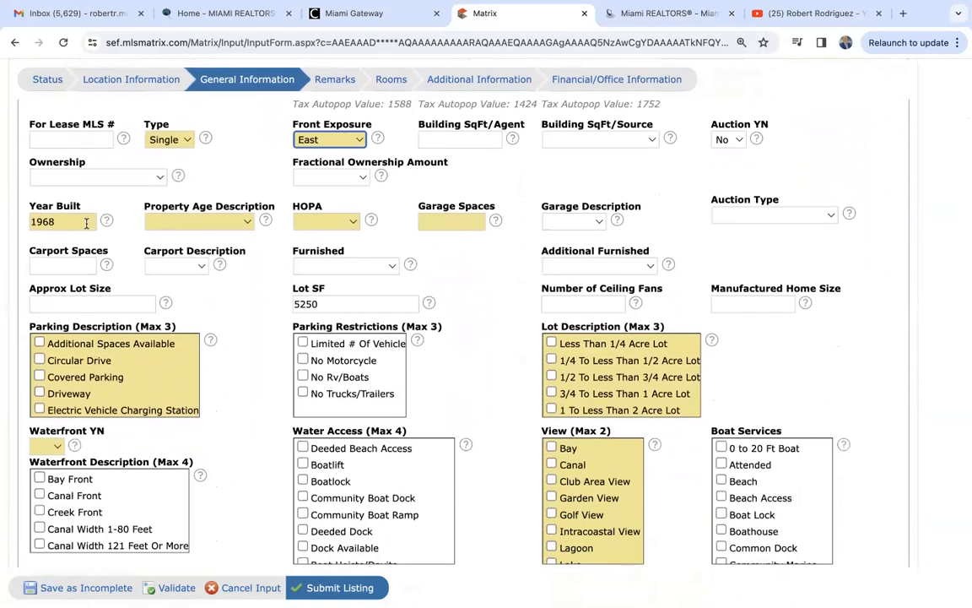
left_click(198, 222)
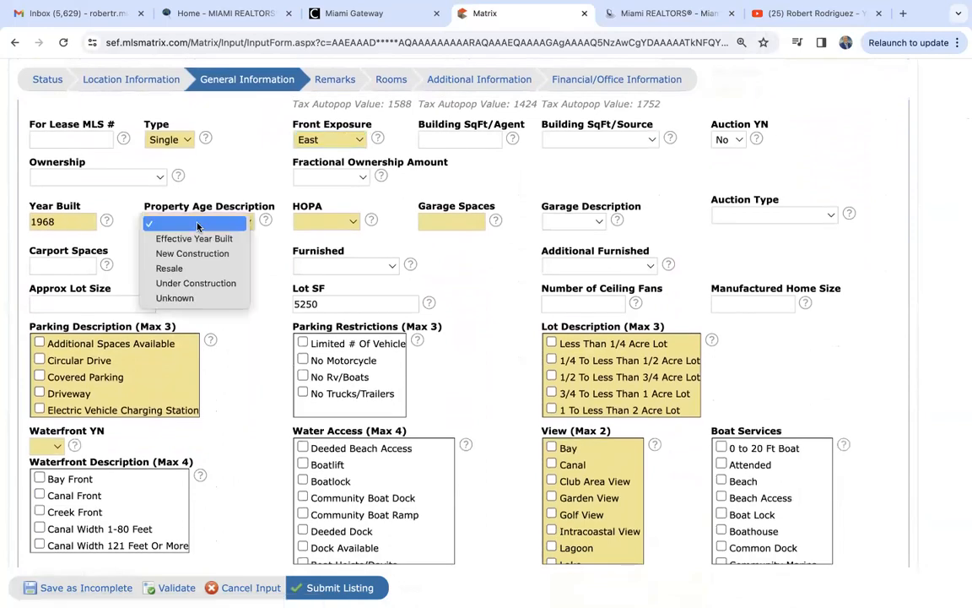
left_click(201, 269)
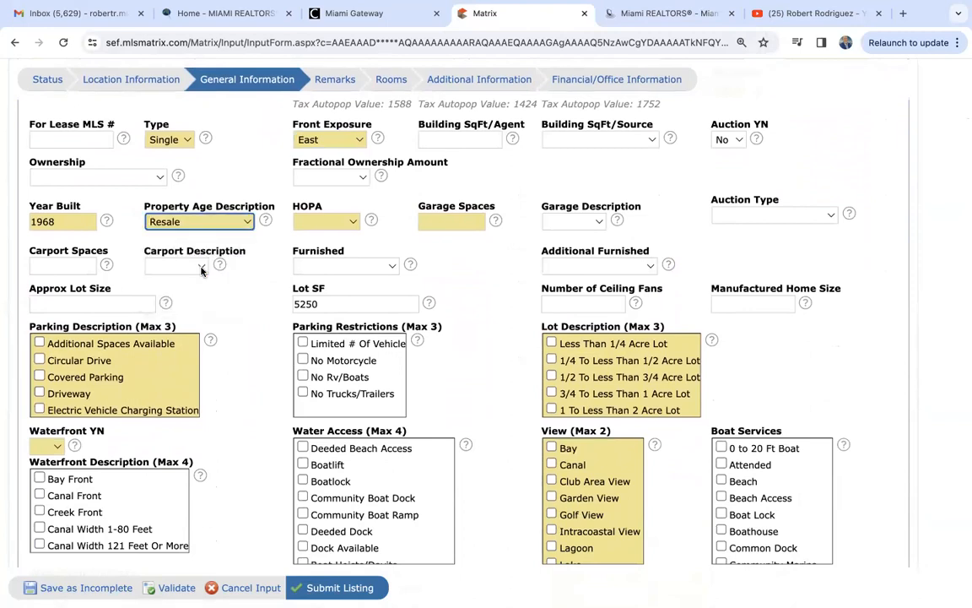
left_click(192, 224)
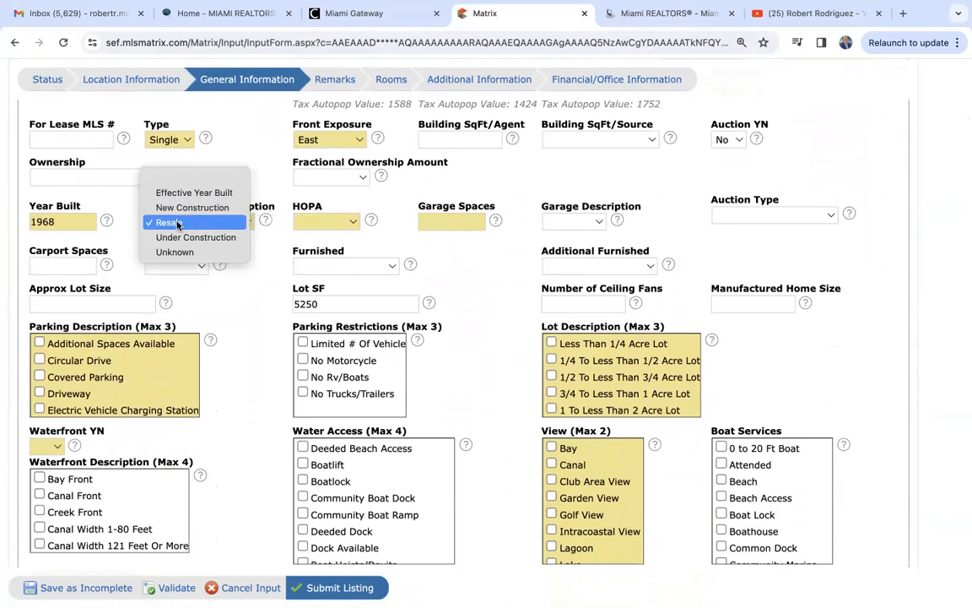
left_click(178, 223)
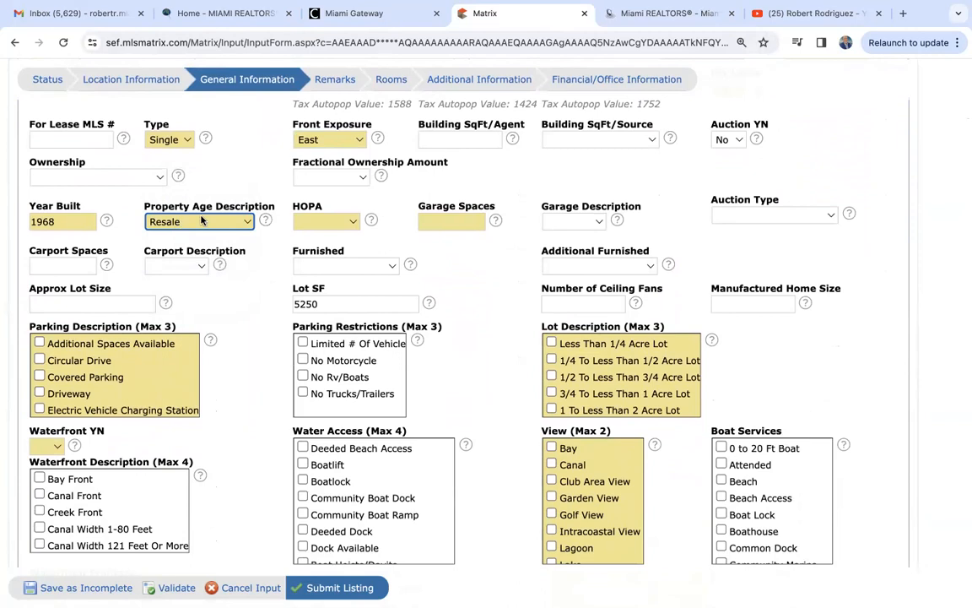
- Set HOPA to No HOPA and enter 0 garage spaces
left_click(332, 223)
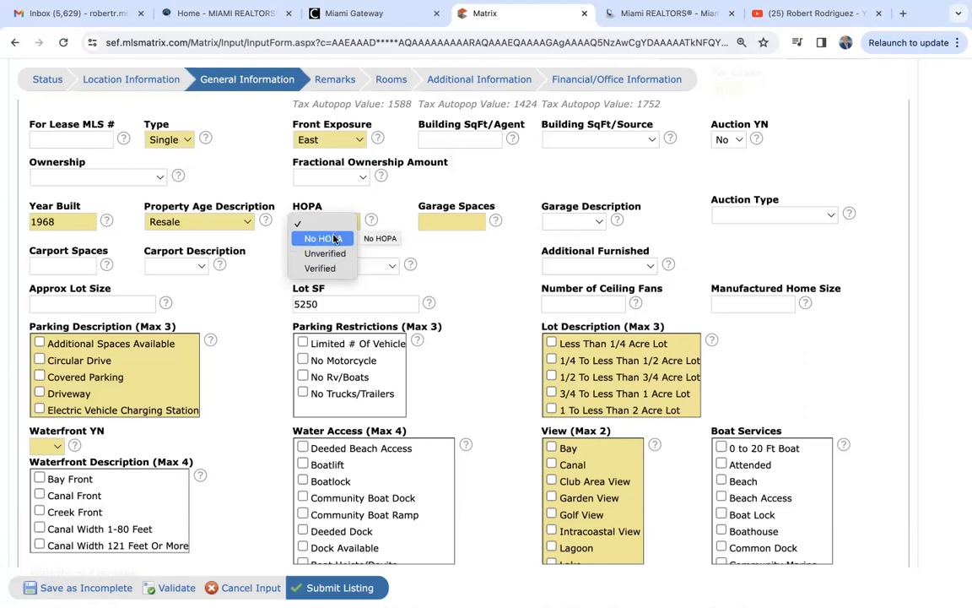
left_click(332, 238)
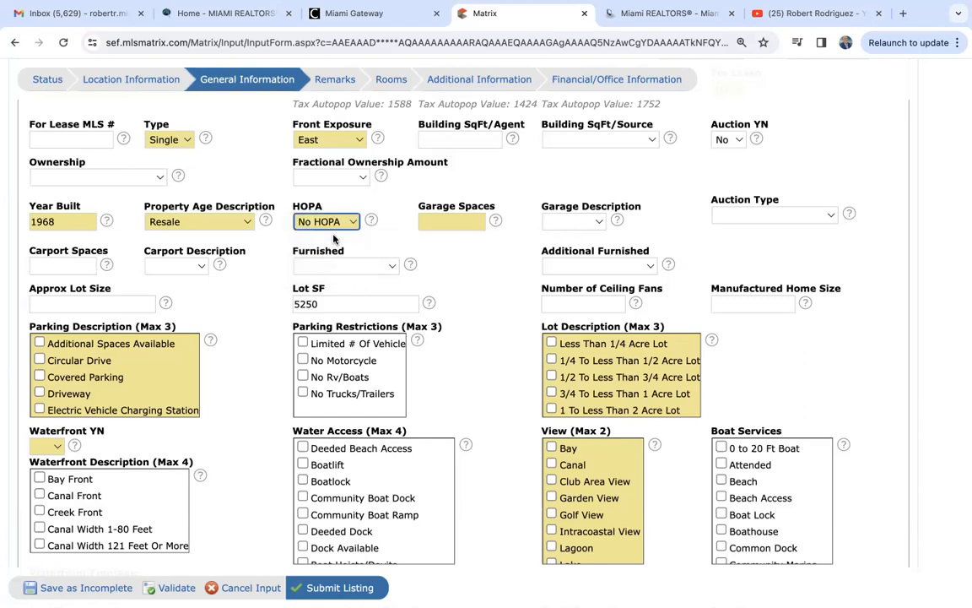
left_click(444, 221)
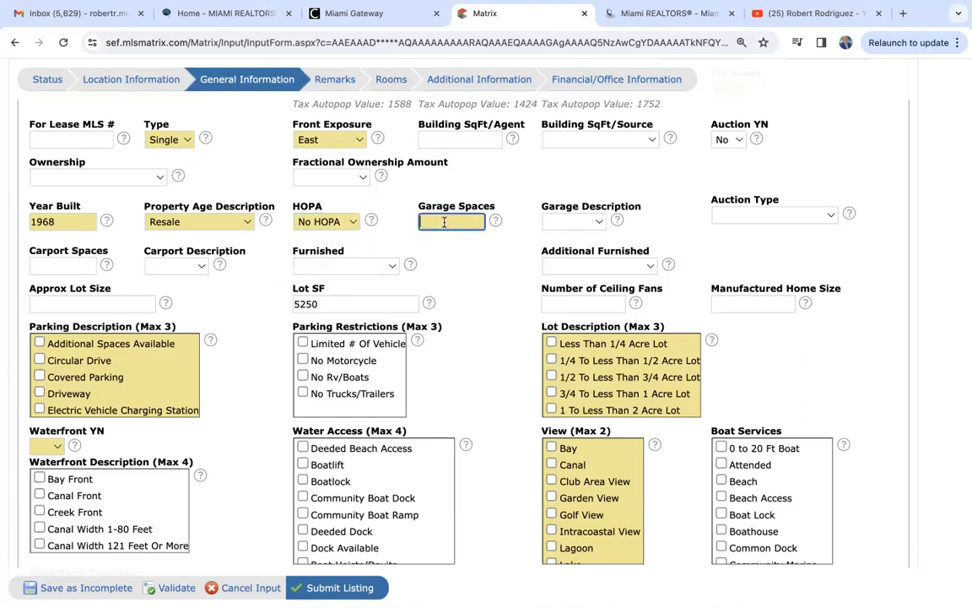
type("0")
left_click(493, 259)
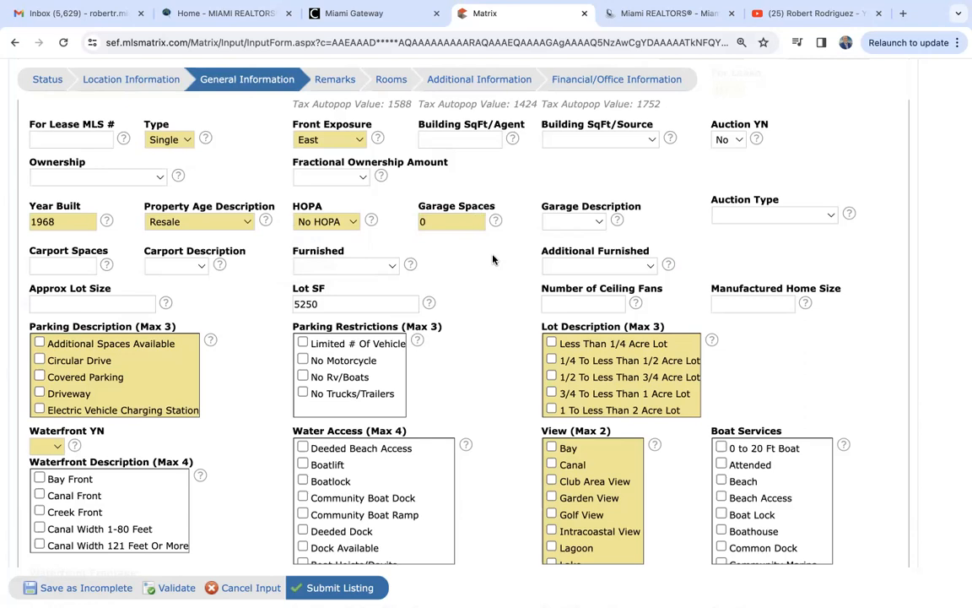
scroll(492, 259, "down", 2)
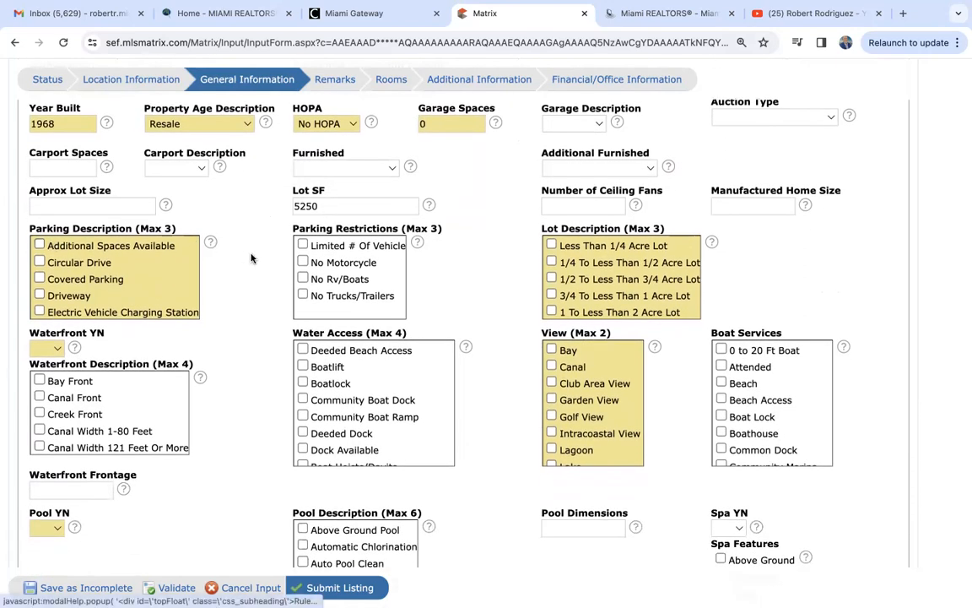
scroll(251, 259, "up", 2)
scroll(251, 258, "up", 2)
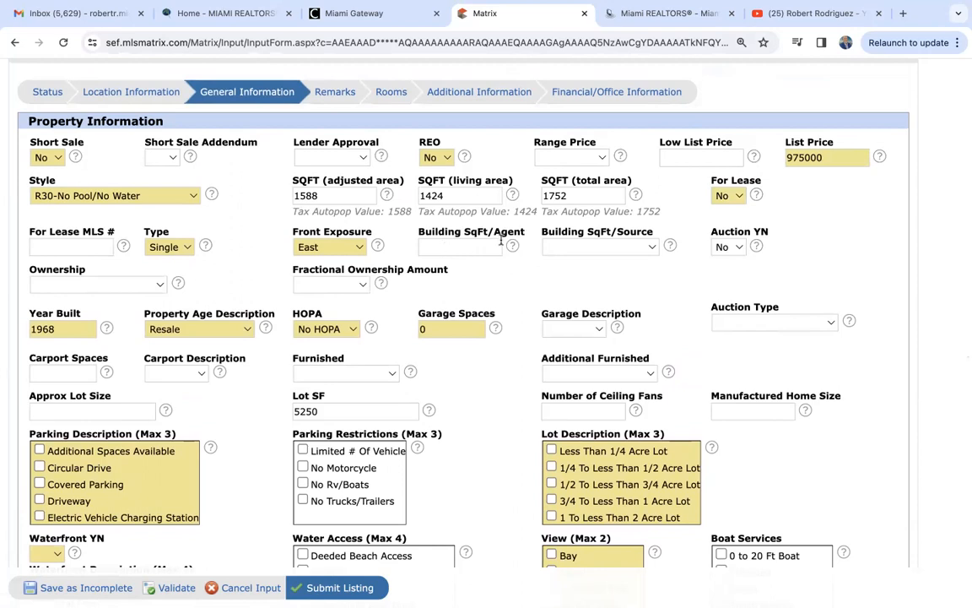
left_click(438, 248)
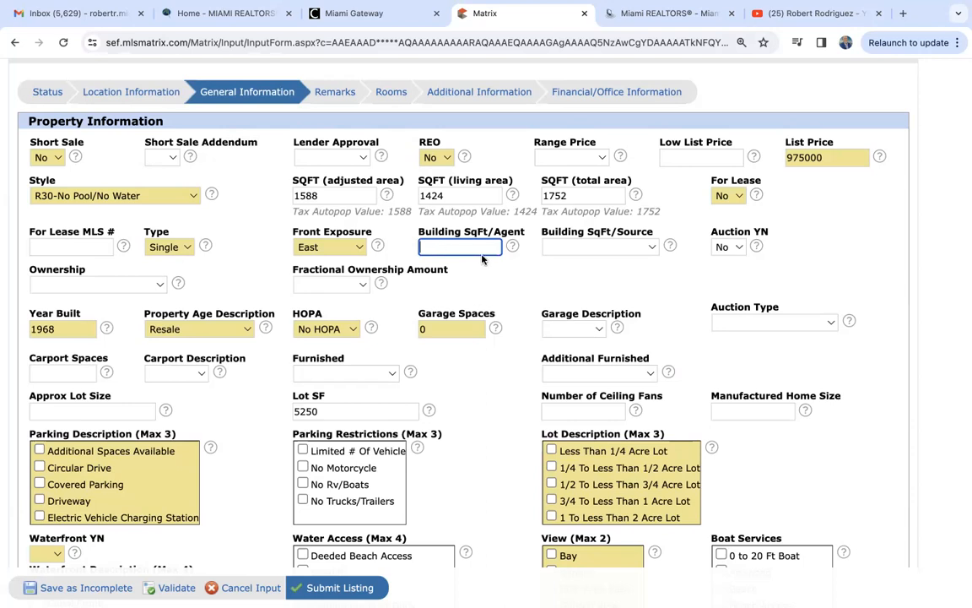
left_click(579, 246)
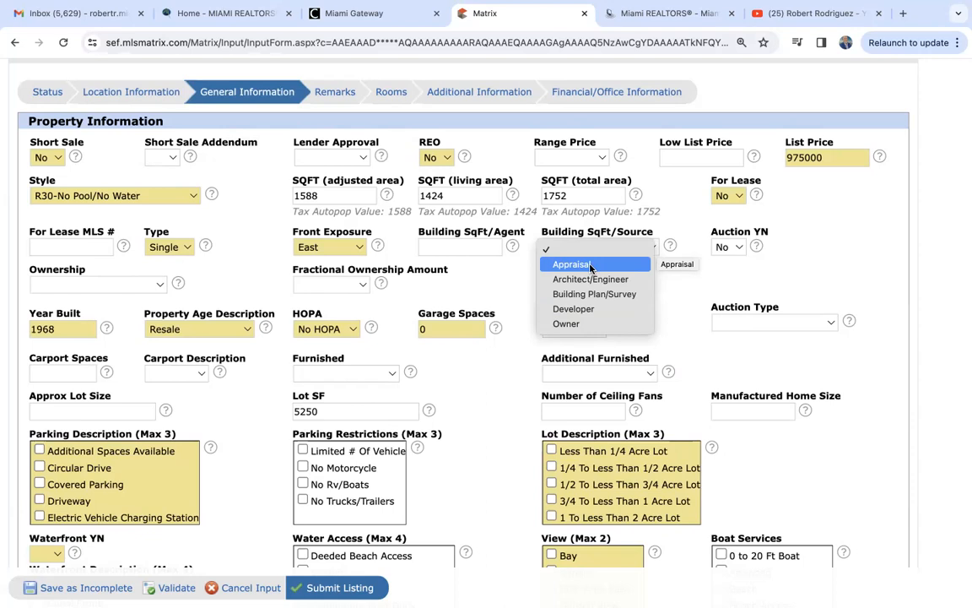
left_click(488, 281)
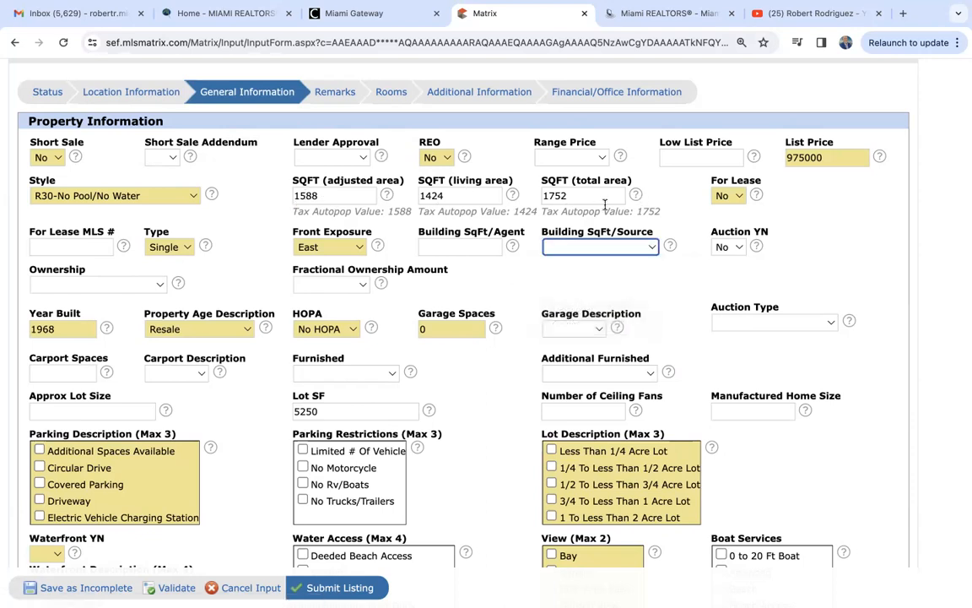
left_click(487, 267)
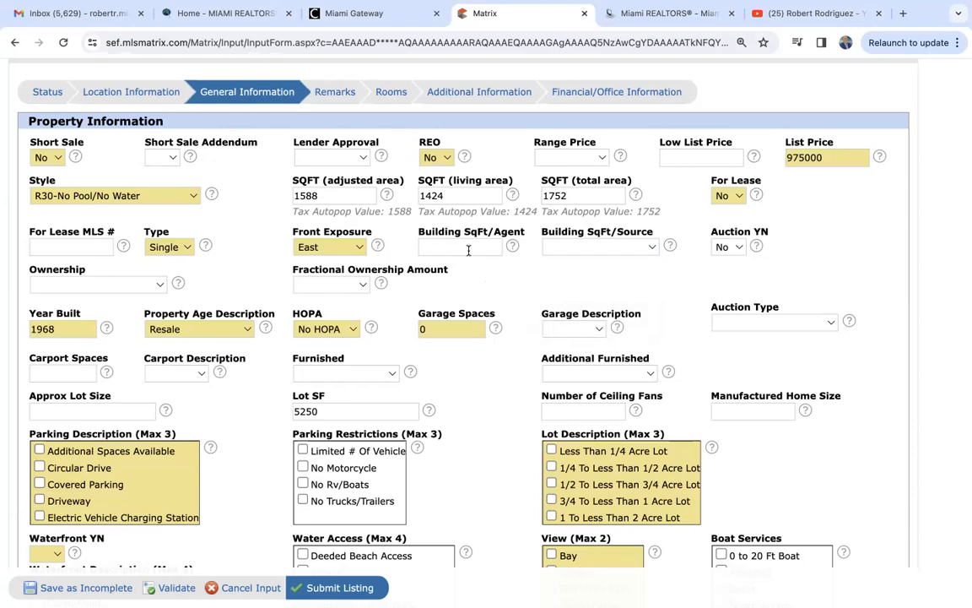
left_click(590, 247)
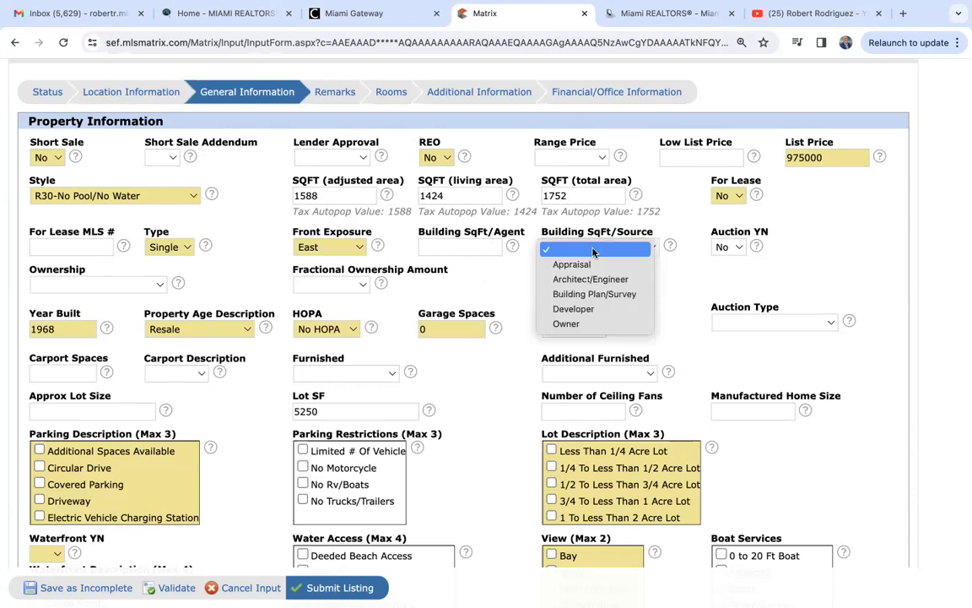
left_click(504, 278)
scroll(502, 276, "down", 3)
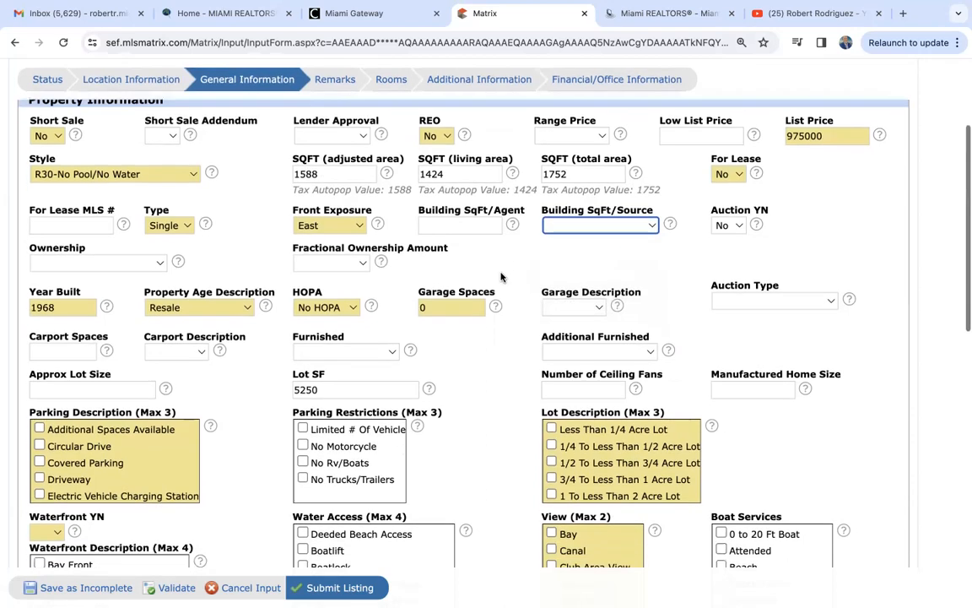
scroll(500, 277, "down", 2)
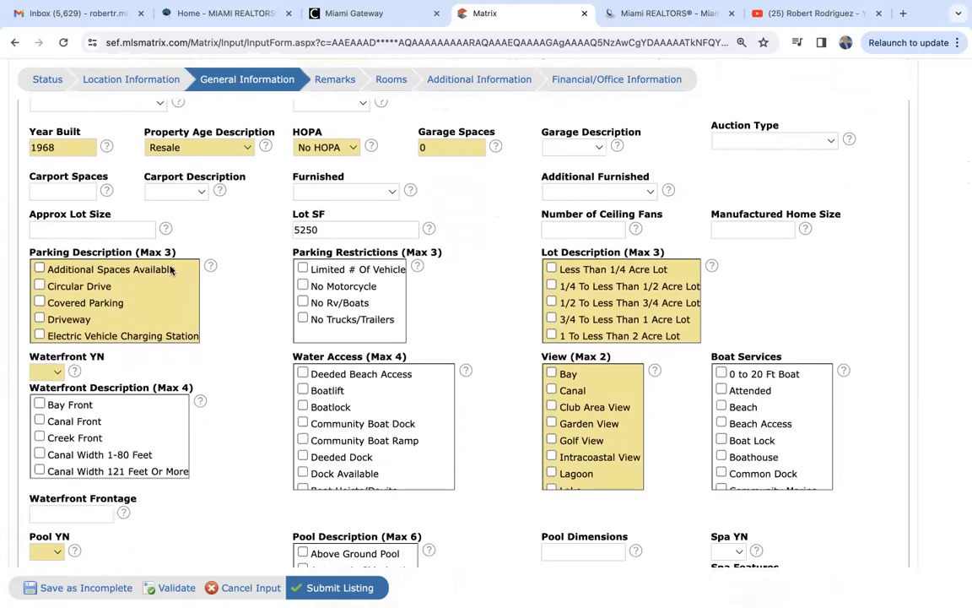
- Check Driveway as parking and Less Than 1/4 Acre Lot as the lot description
left_click(40, 319)
scroll(84, 311, "down", 5)
scroll(83, 311, "down", 2)
scroll(83, 311, "up", 5)
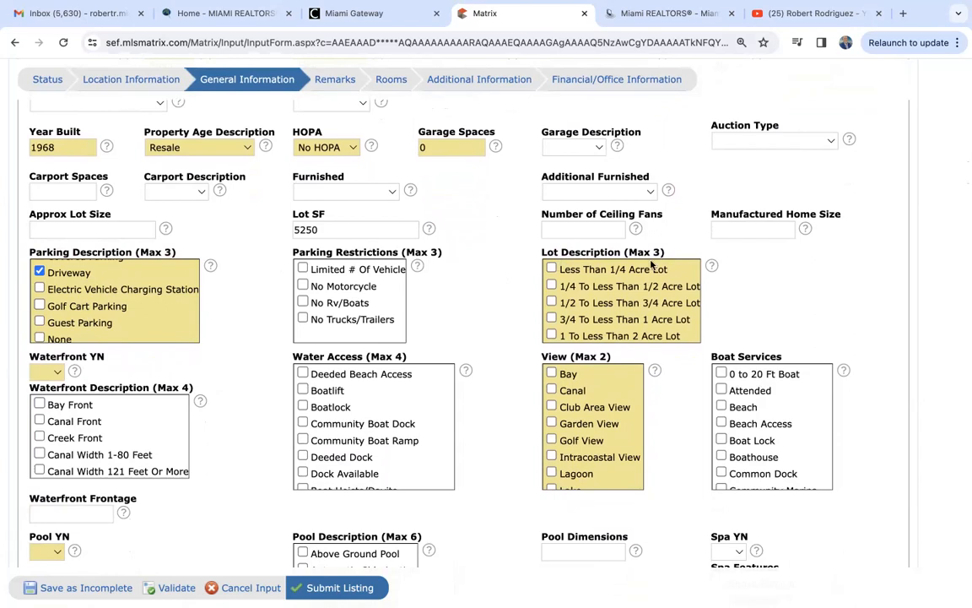
scroll(493, 297, "up", 1)
scroll(492, 297, "up", 2)
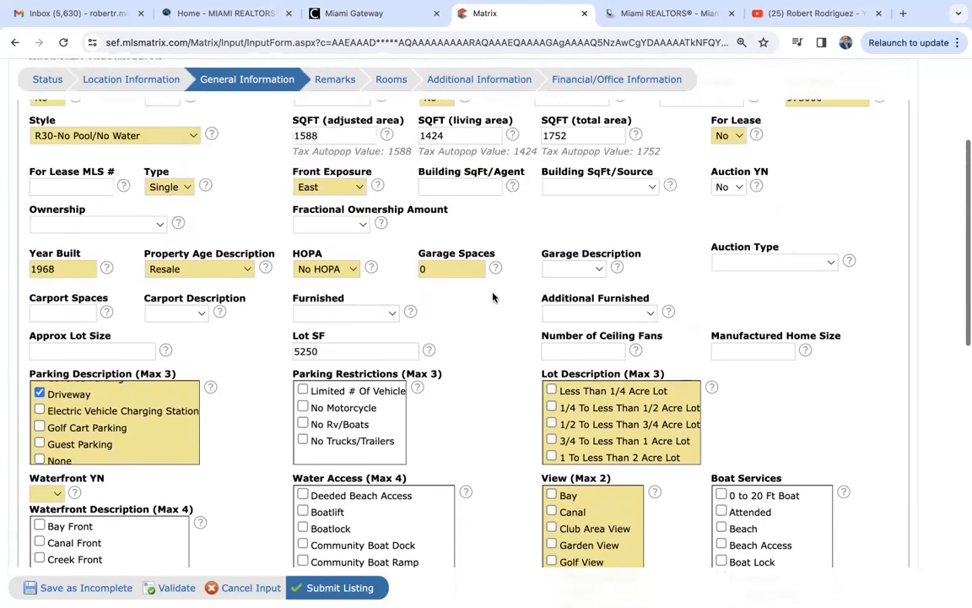
scroll(493, 297, "down", 2)
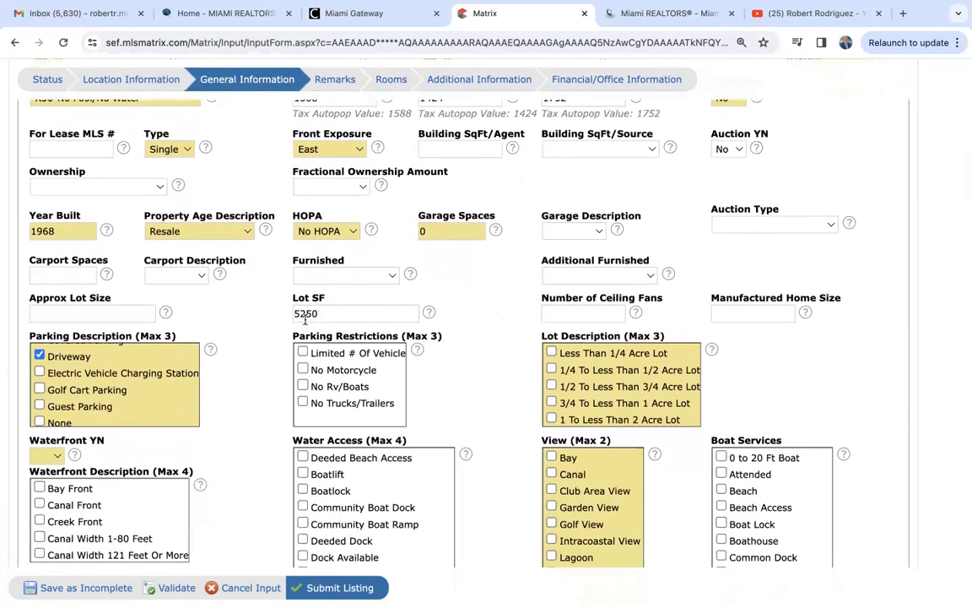
left_click(579, 355)
- Set Waterfront YN to No and look through the View list
scroll(439, 405, "down", 2)
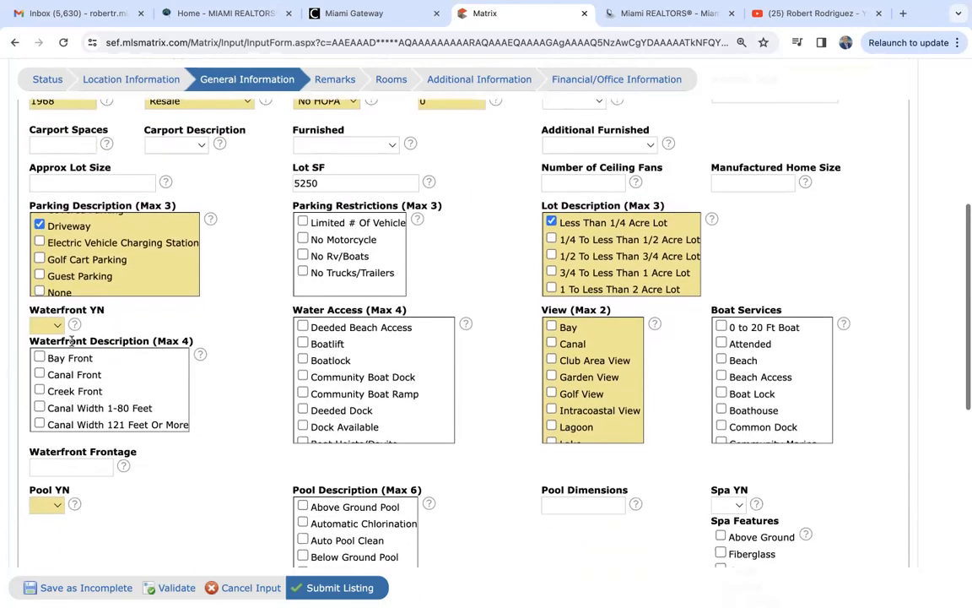
left_click(44, 326)
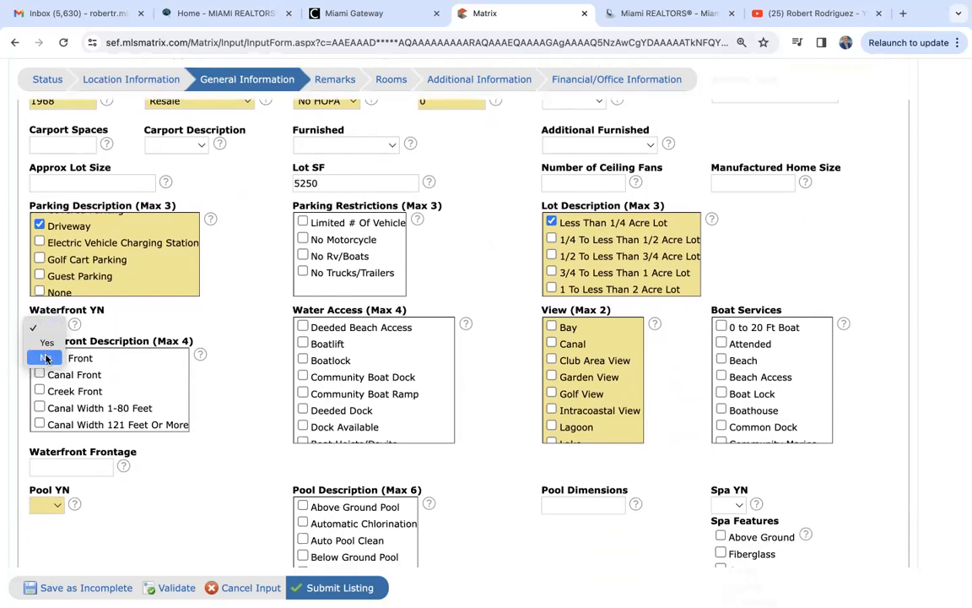
left_click(45, 358)
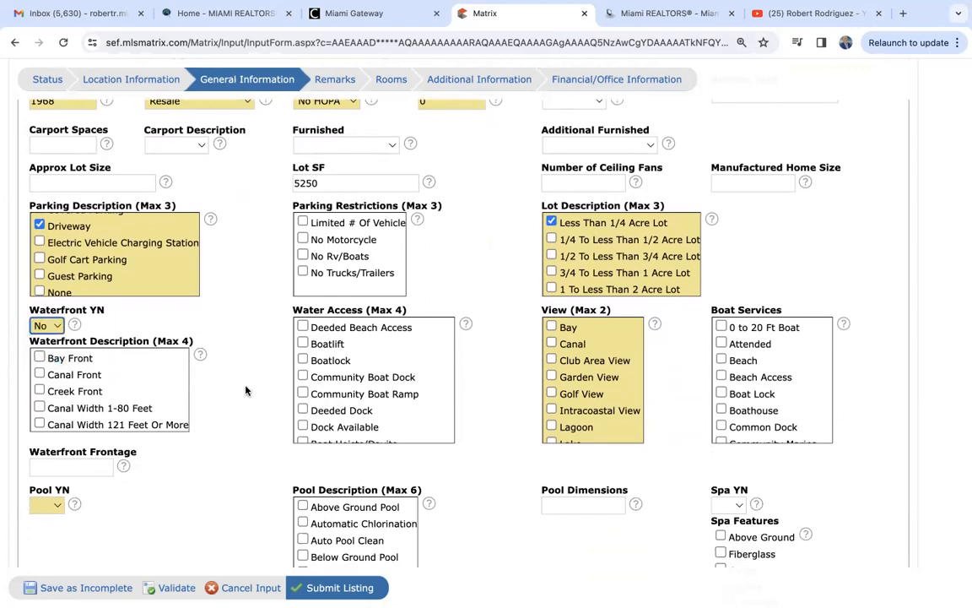
scroll(224, 355, "down", 1)
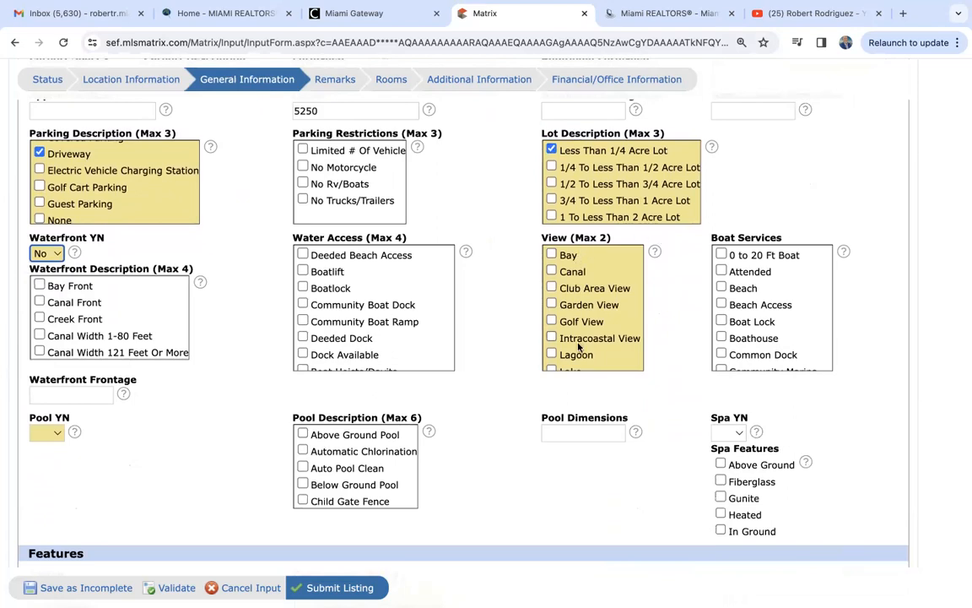
scroll(579, 346, "down", 5)
scroll(579, 346, "down", 1)
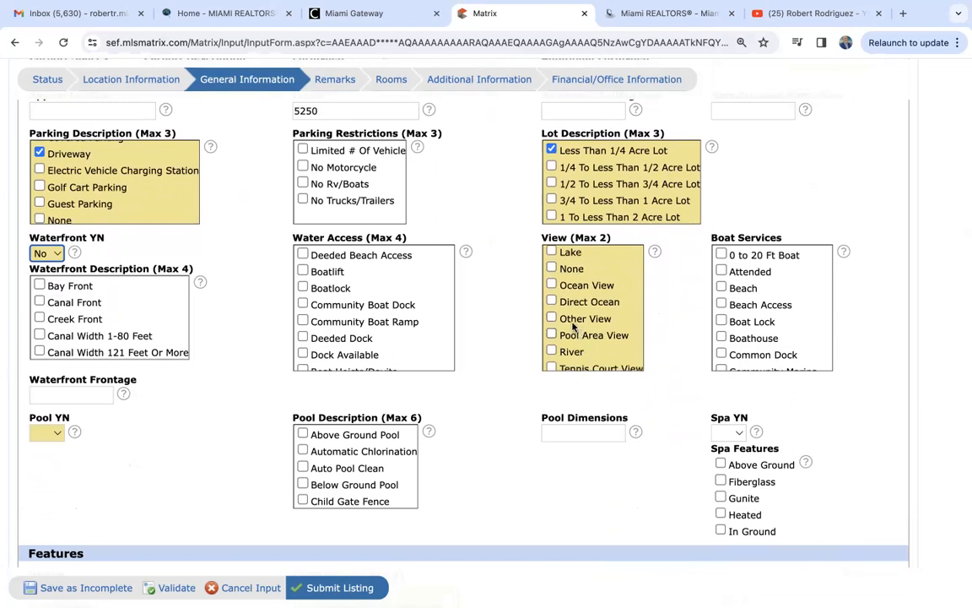
left_click(550, 319)
scroll(567, 324, "up", 3)
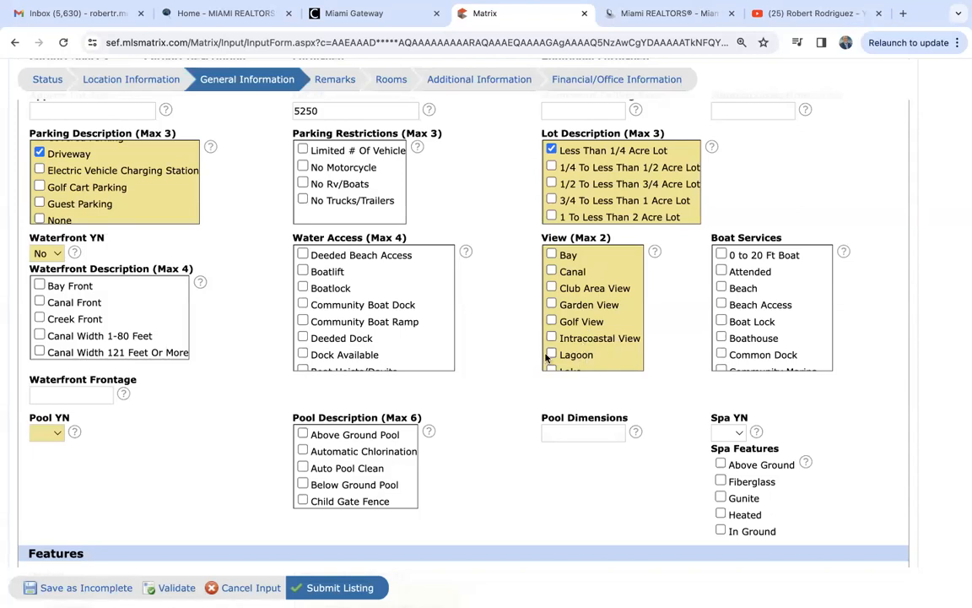
- Set Pool YN to No
scroll(516, 360, "down", 2)
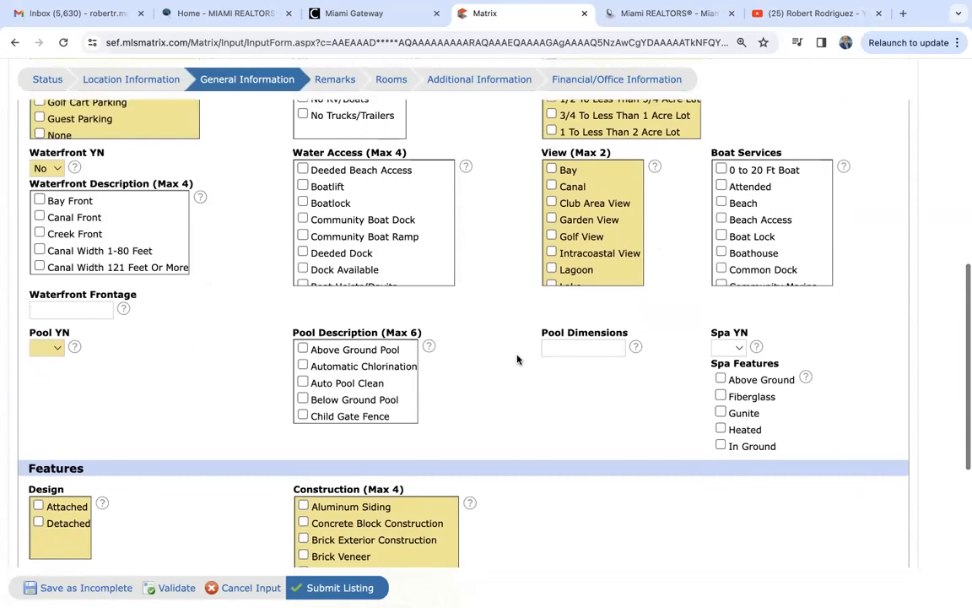
left_click(53, 350)
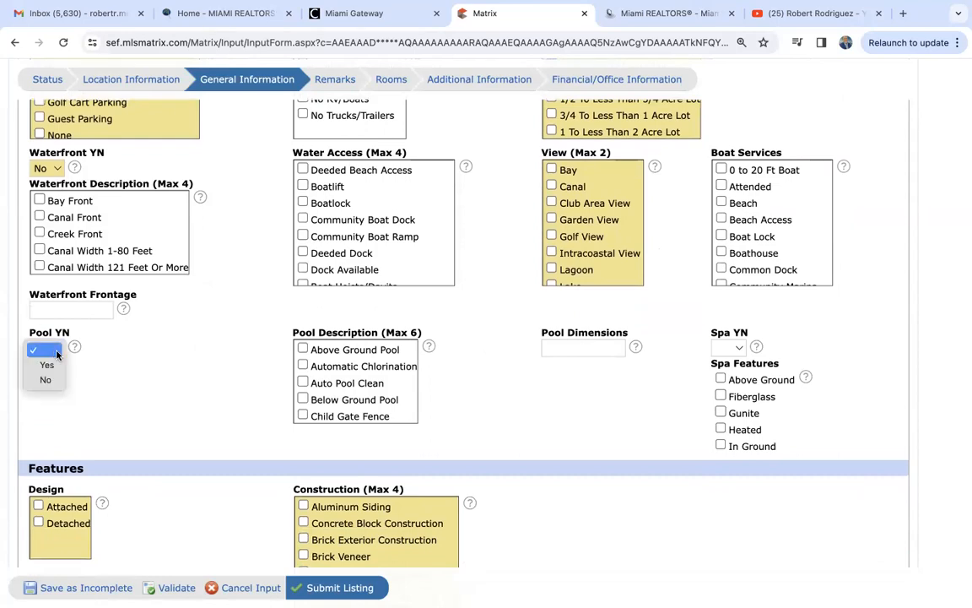
left_click(43, 378)
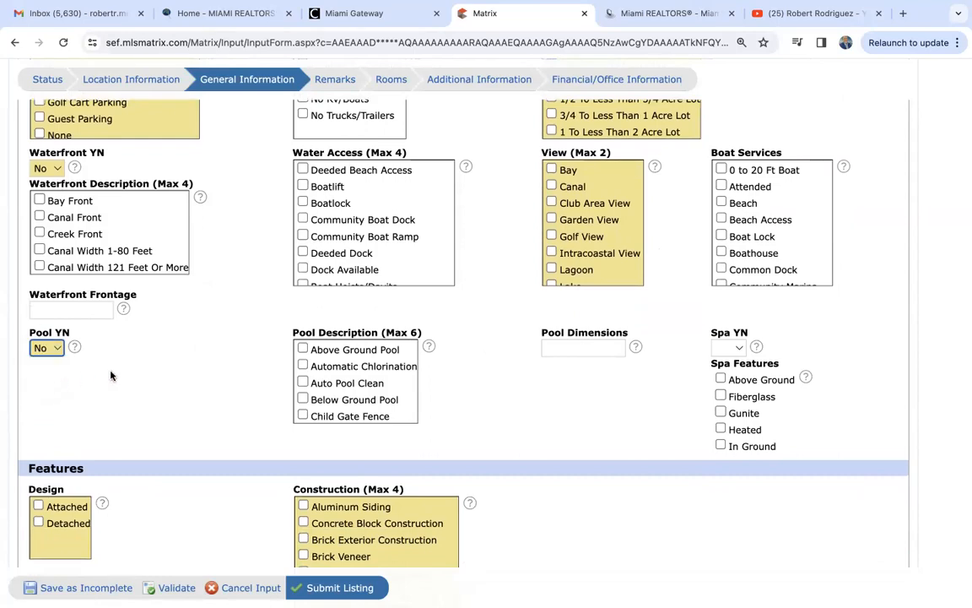
- Check CBS Construction, then return to the IMAPP tax report tab
scroll(152, 386, "down", 4)
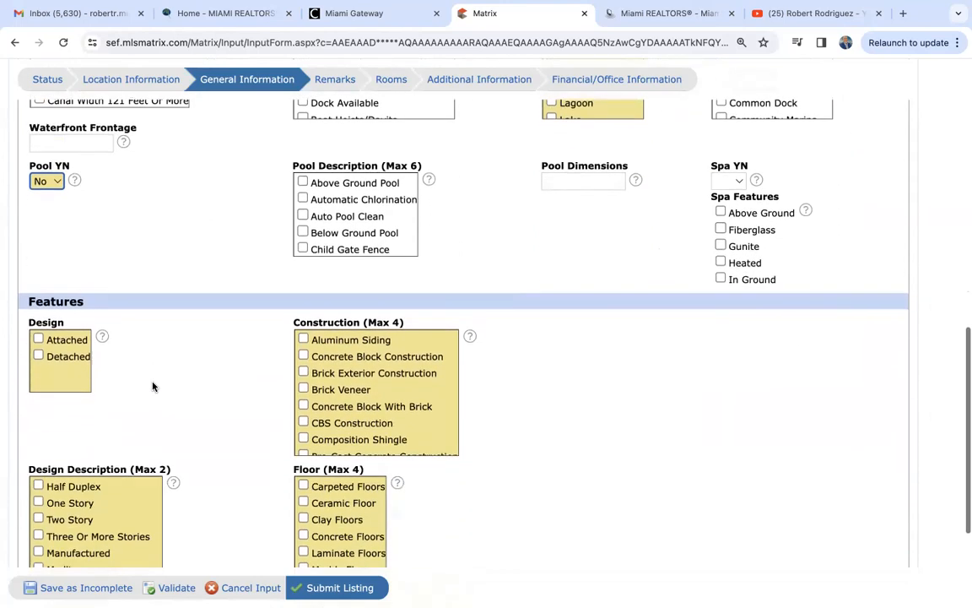
scroll(153, 387, "down", 1)
scroll(152, 386, "up", 2)
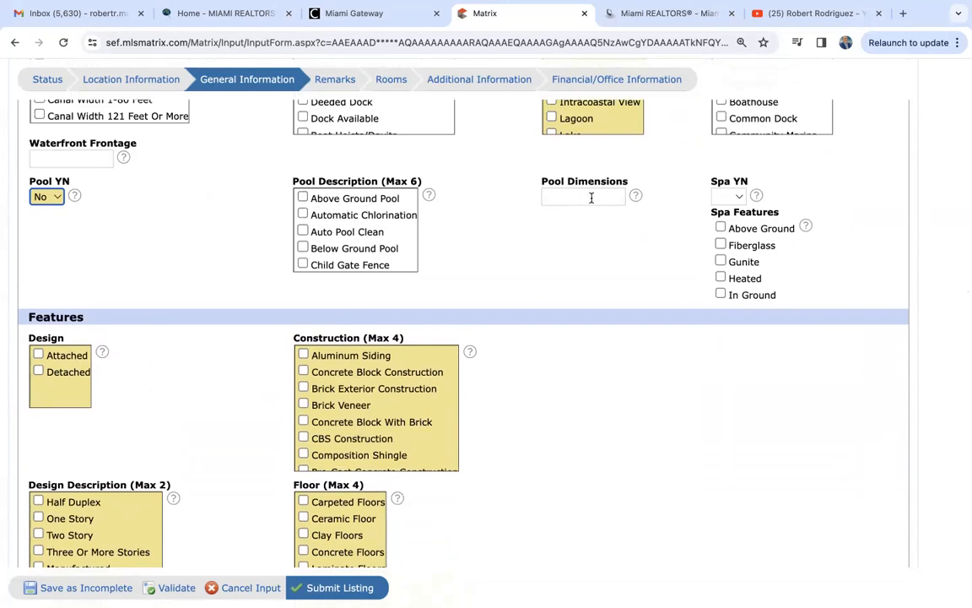
scroll(194, 386, "down", 2)
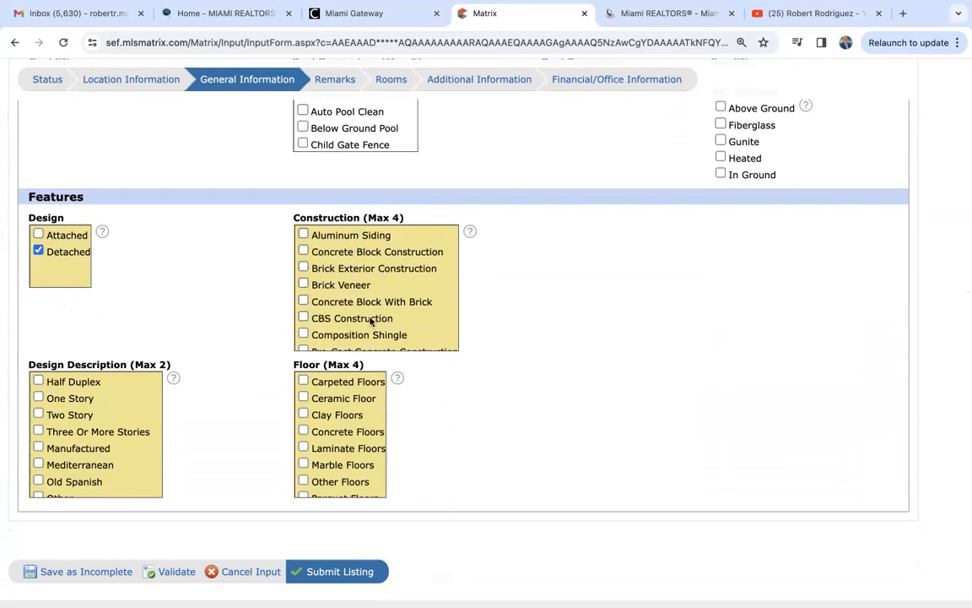
left_click(304, 317)
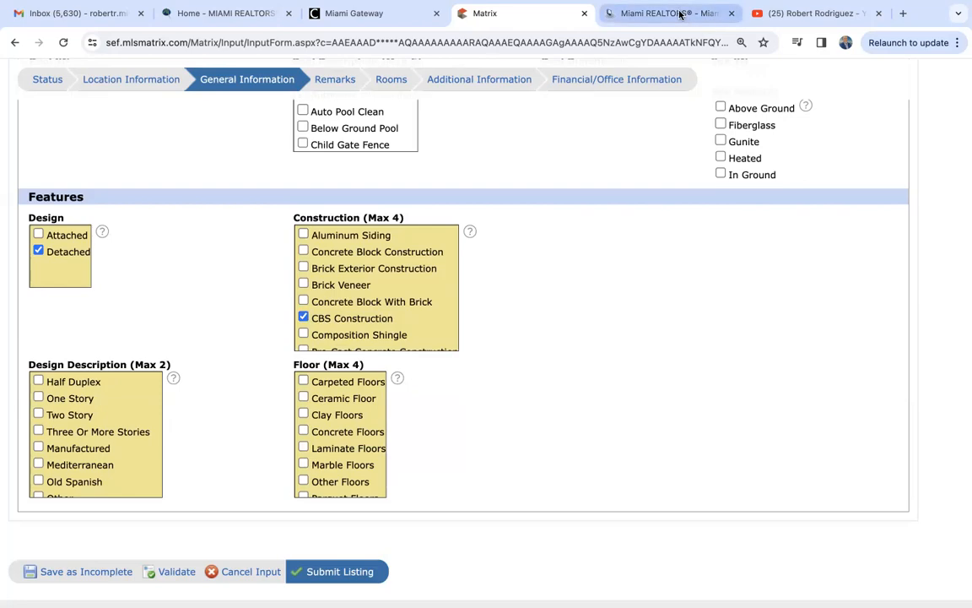
left_click(614, 13)
scroll(237, 494, "down", 10)
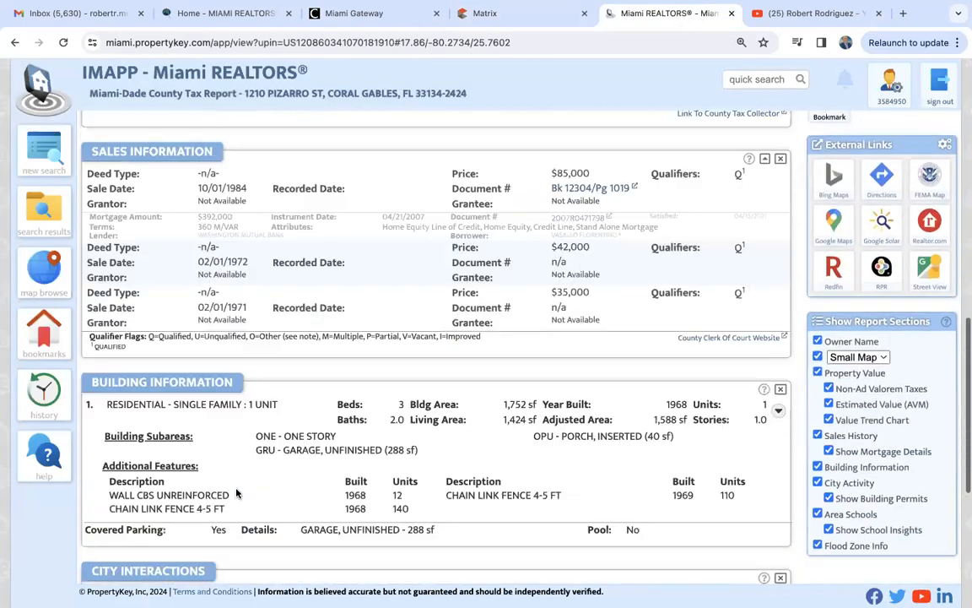
scroll(237, 494, "down", 2)
scroll(237, 494, "up", 3)
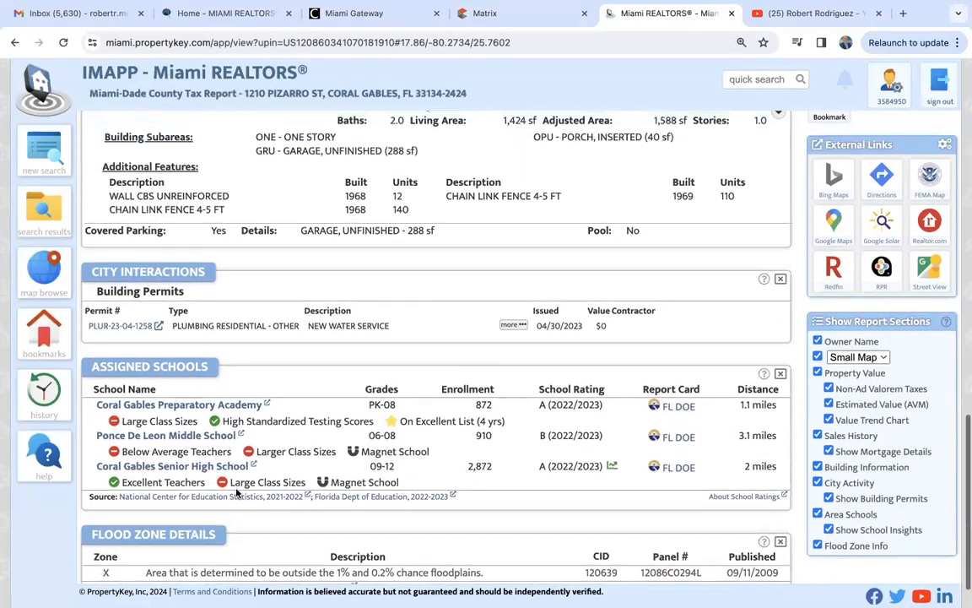
scroll(237, 494, "up", 2)
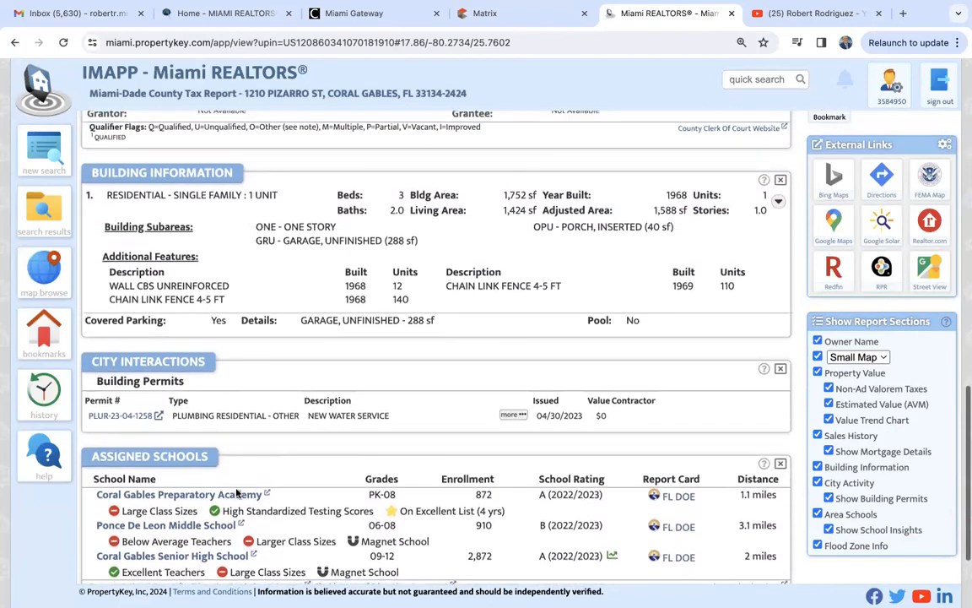
scroll(237, 494, "up", 1)
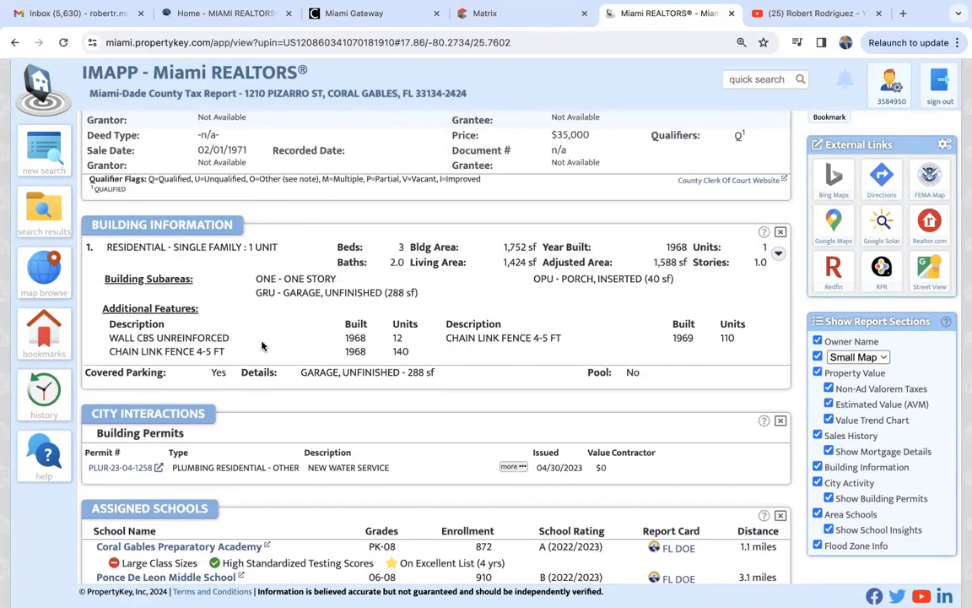
- Back on the listing form, check One Story under Design Description
left_click(545, 14)
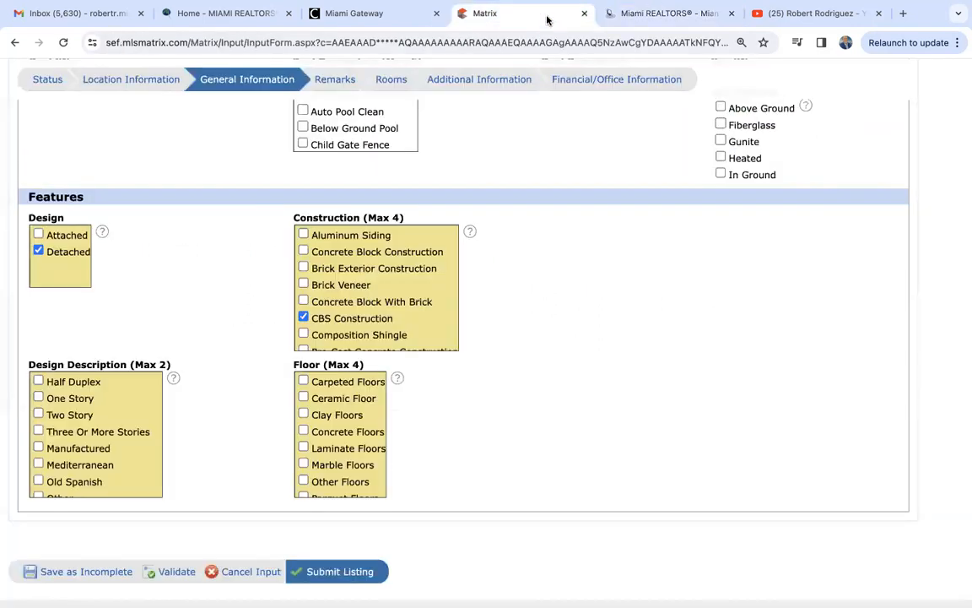
scroll(491, 383, "down", 2)
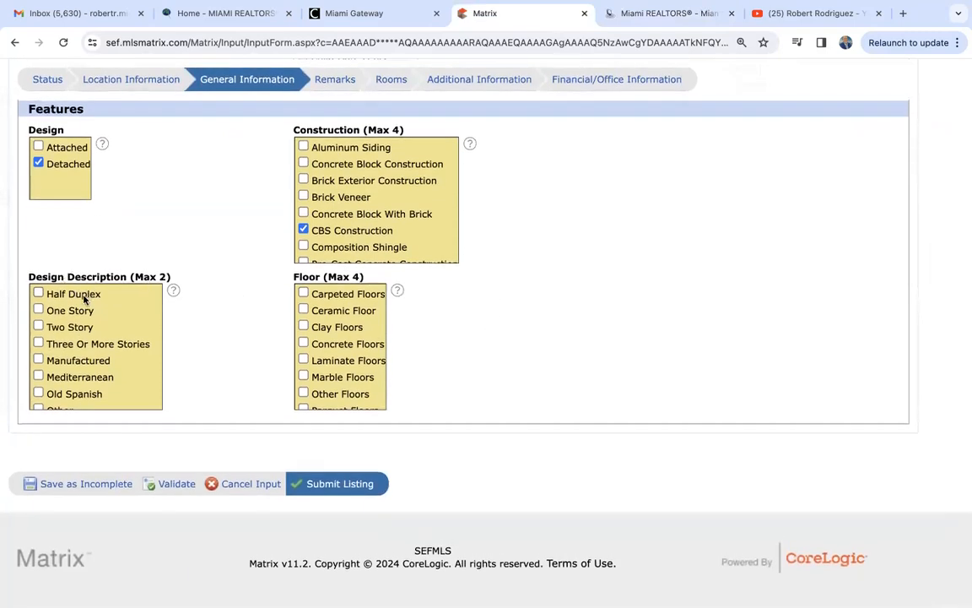
left_click(38, 310)
scroll(72, 391, "down", 3)
scroll(101, 388, "up", 1)
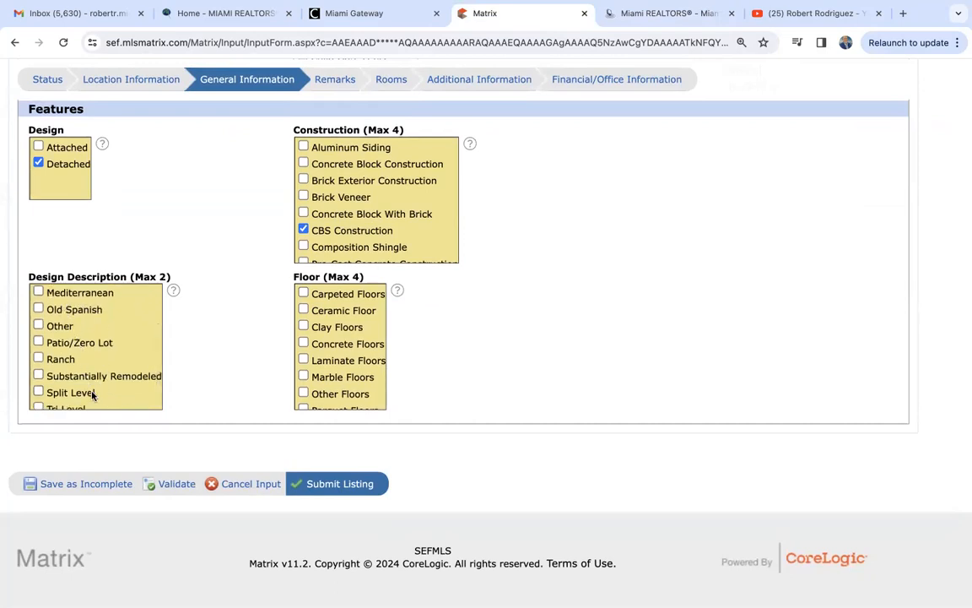
- Check Tile Floors under Floor and return to the top of the form
scroll(92, 395, "down", 2)
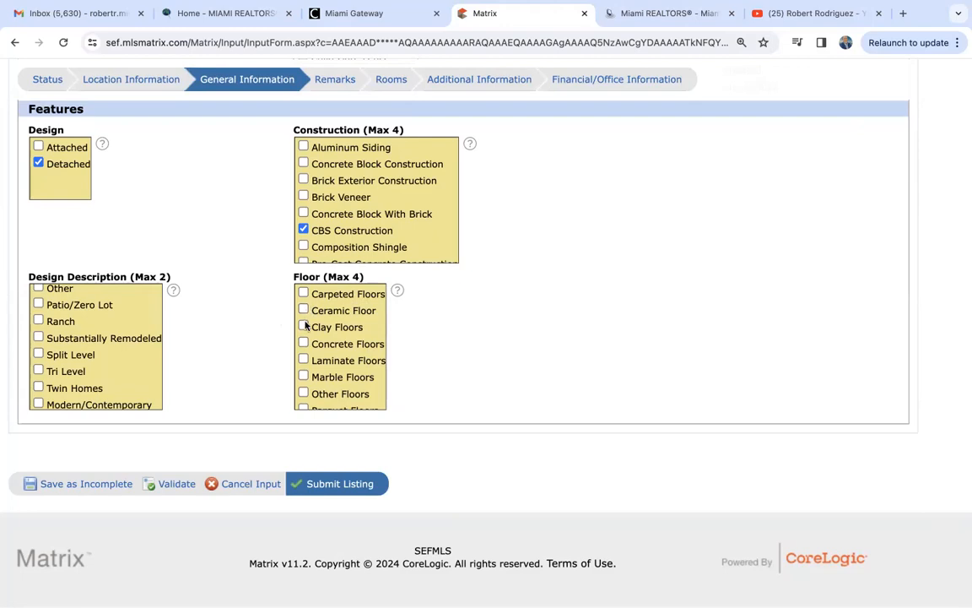
scroll(306, 357, "down", 5)
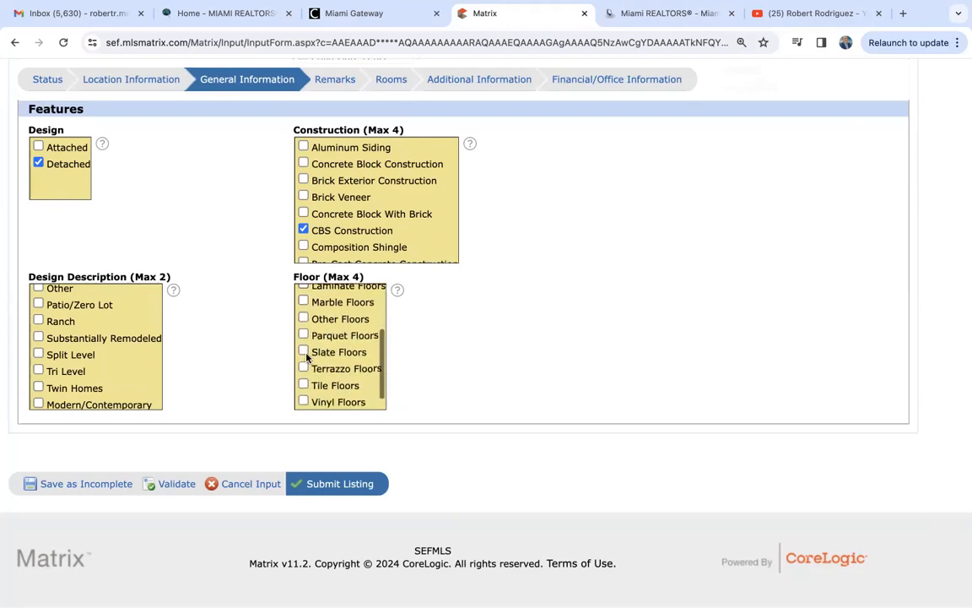
left_click(304, 368)
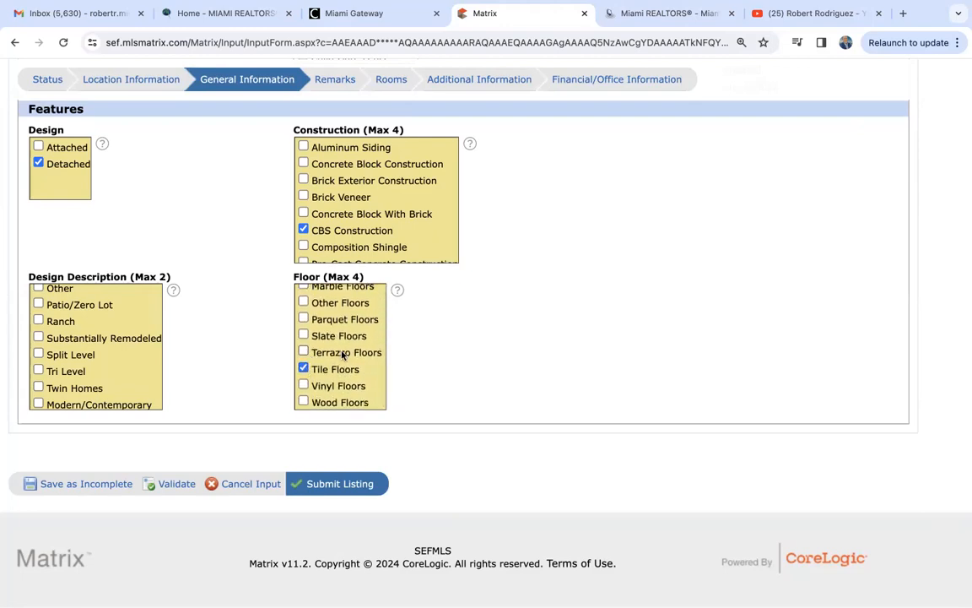
scroll(344, 348, "up", 1)
scroll(344, 349, "up", 2)
scroll(345, 347, "down", 4)
scroll(344, 347, "up", 4)
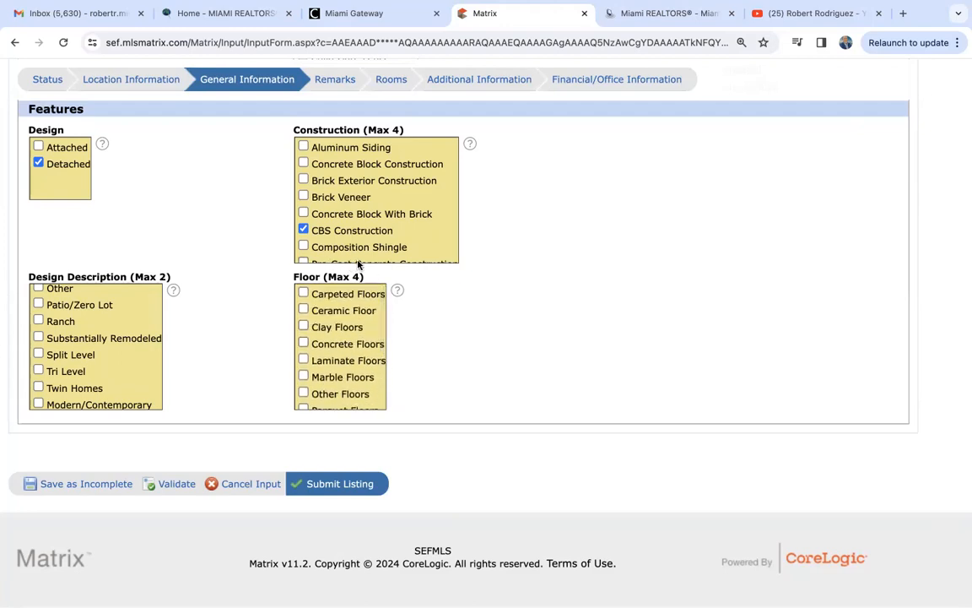
scroll(426, 347, "up", 10)
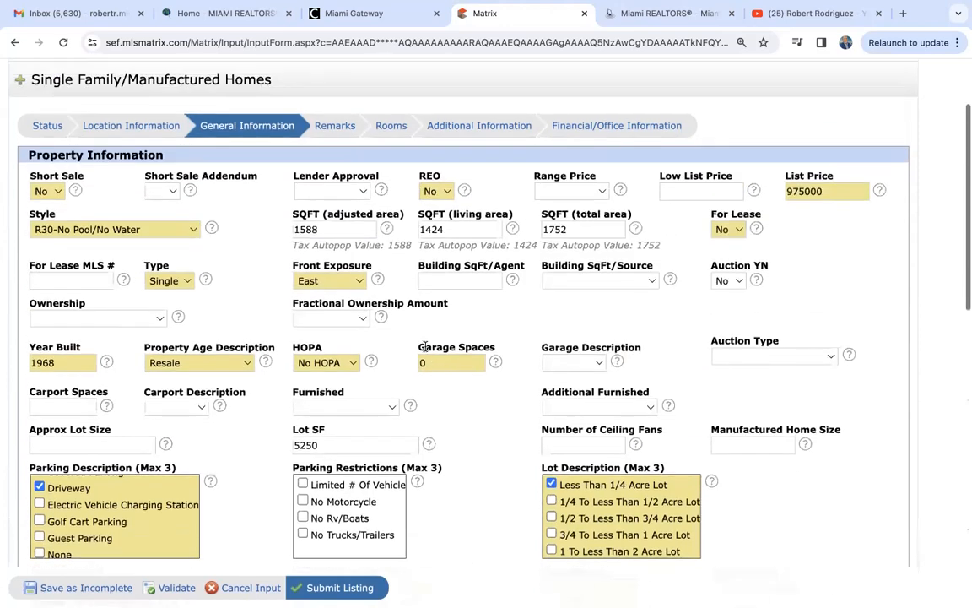
scroll(425, 347, "up", 1)
- Open the listing's Remarks section and place the cursor in the empty Remarks box
left_click(331, 187)
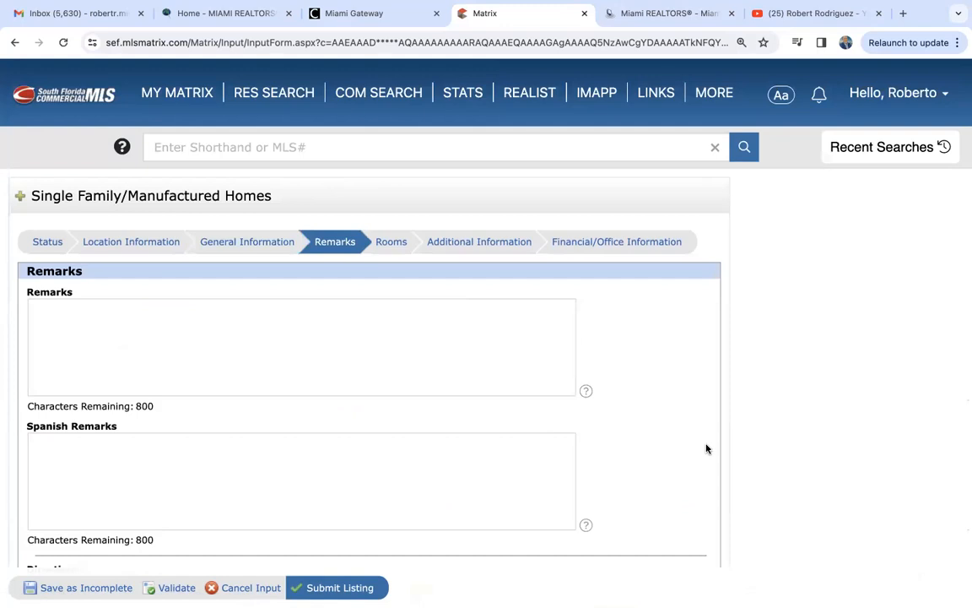
scroll(299, 334, "down", 2)
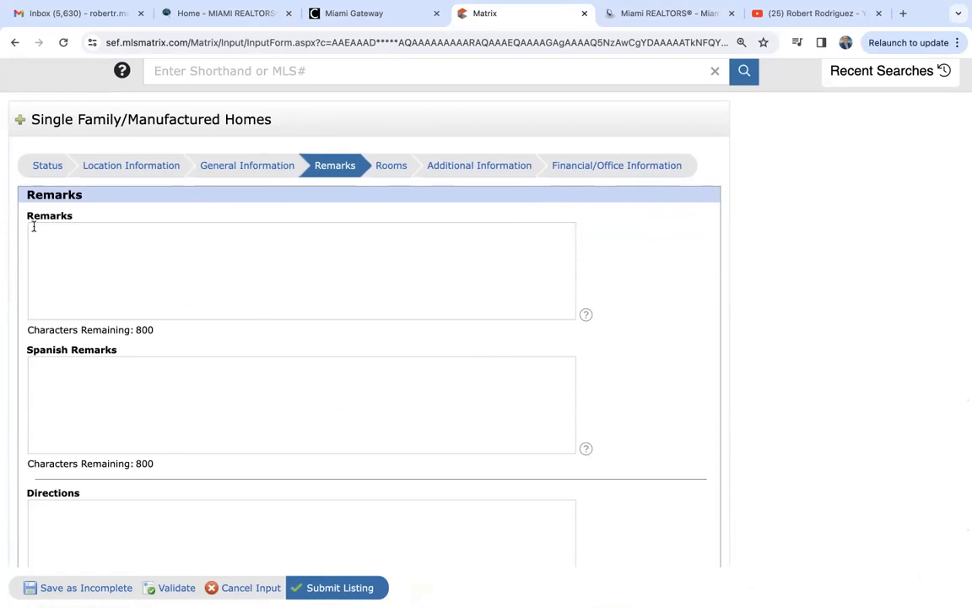
scroll(121, 426, "down", 5)
scroll(121, 429, "down", 5)
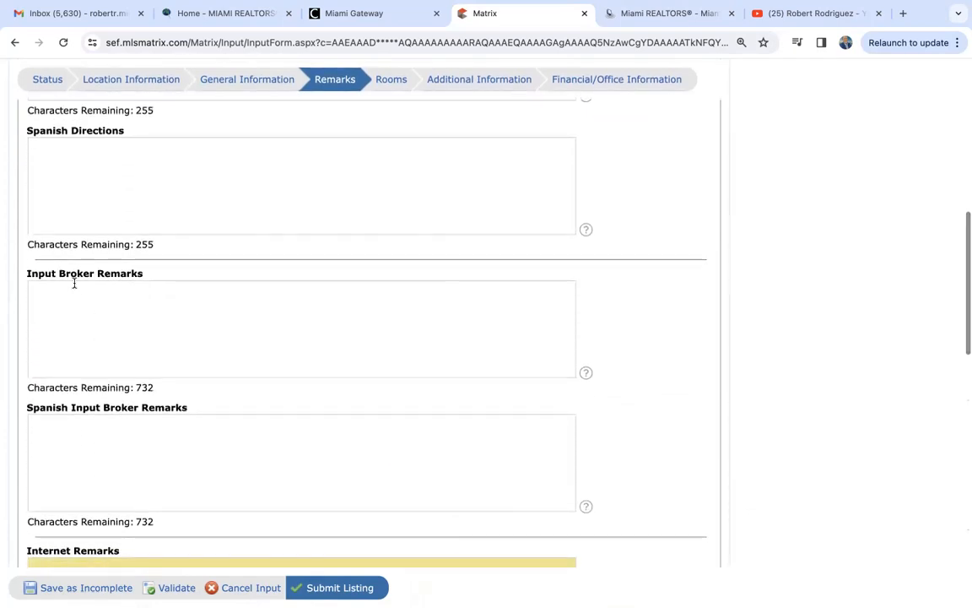
scroll(74, 284, "down", 4)
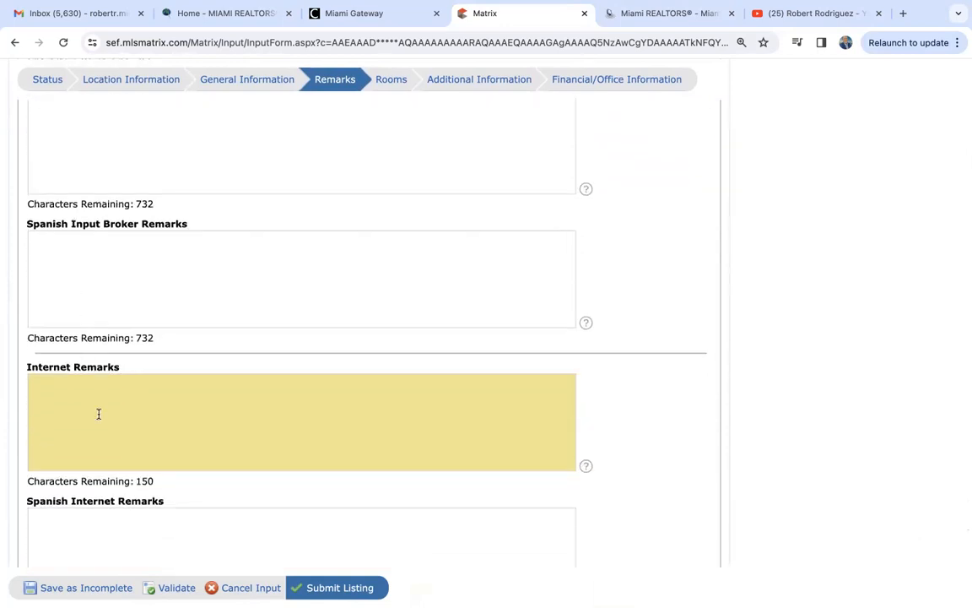
scroll(98, 413, "up", 10)
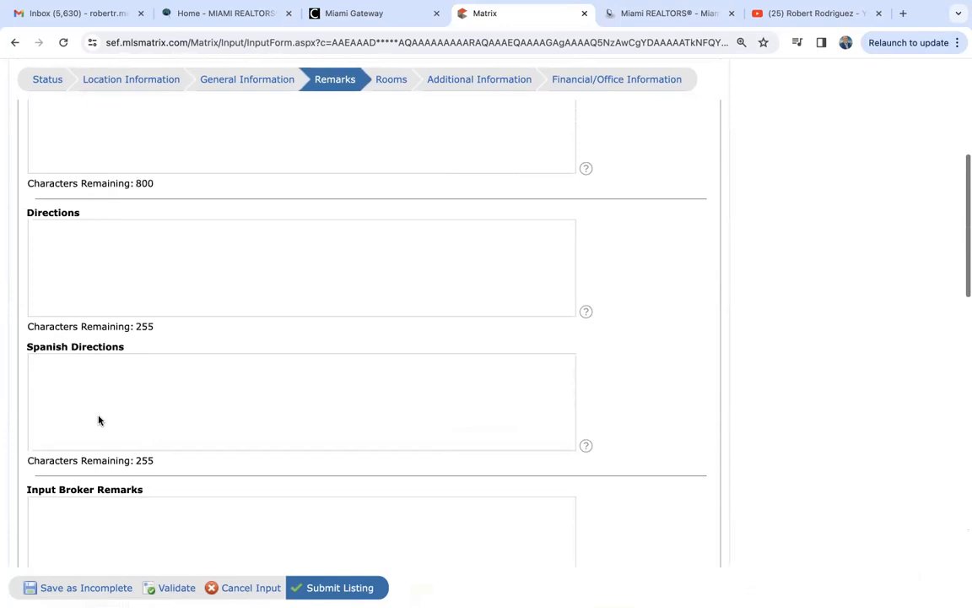
scroll(98, 419, "up", 2)
left_click(138, 281)
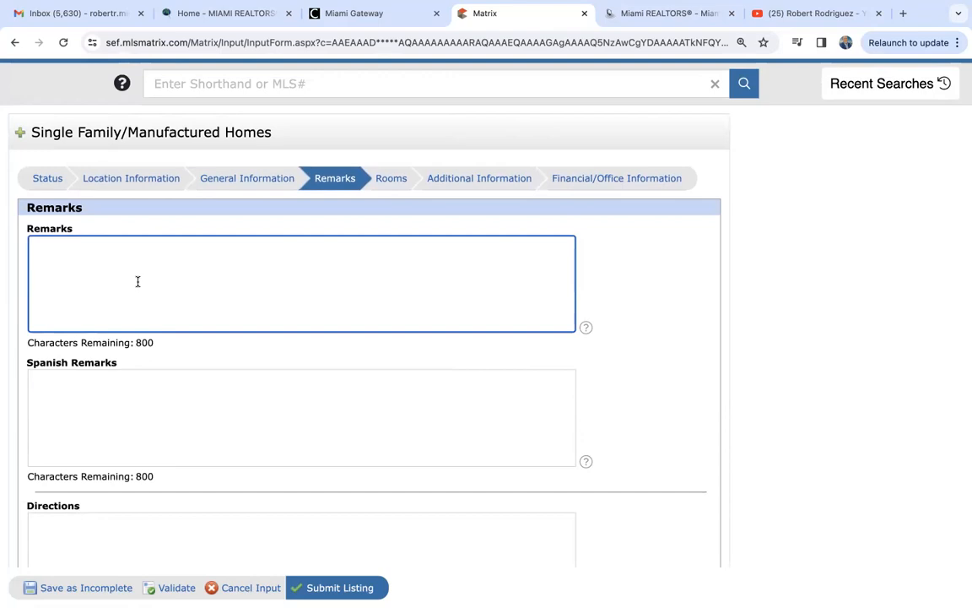
- Enter 'This beautiful home in Coral Gables is for sale at an amazing price!' as the Remarks
type("This beautiful home in C")
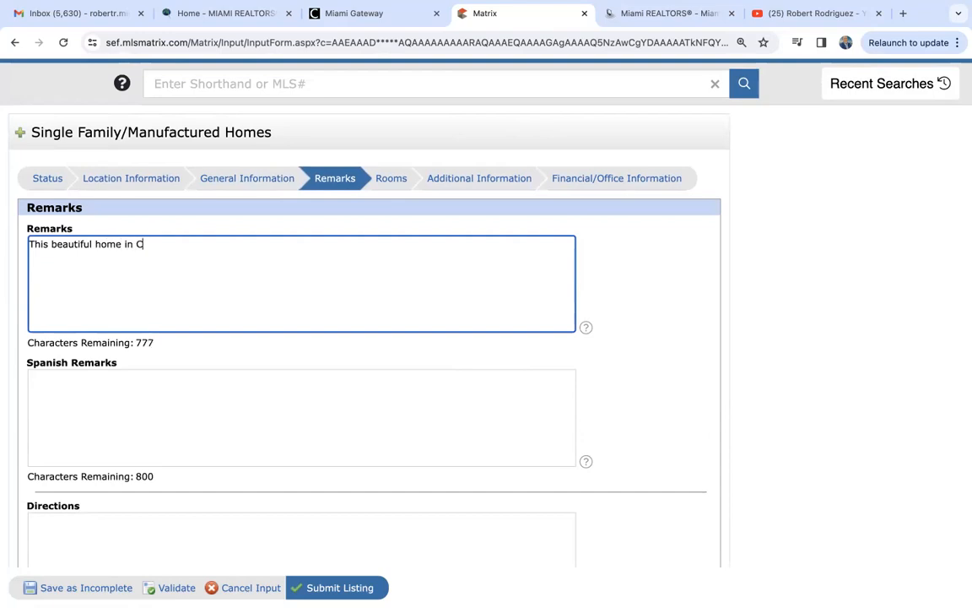
type("oral Gables is fo")
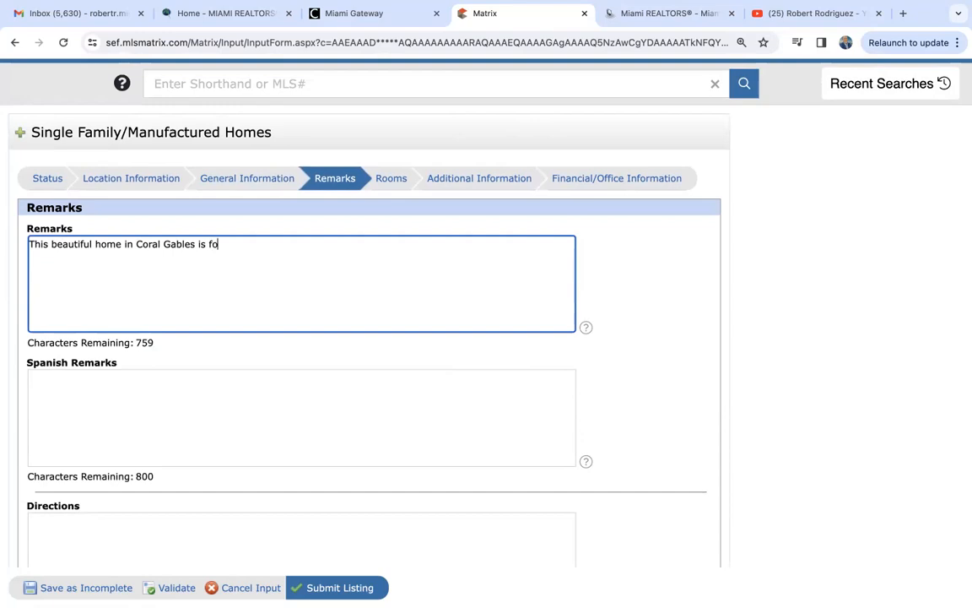
type("r sale at an ama")
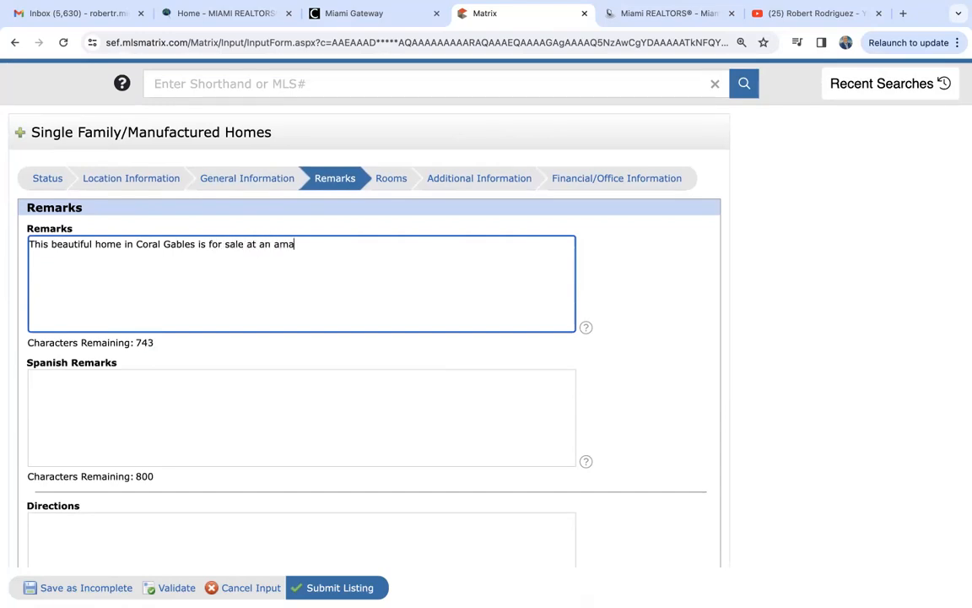
type("zing price!")
scroll(367, 264, "down", 2)
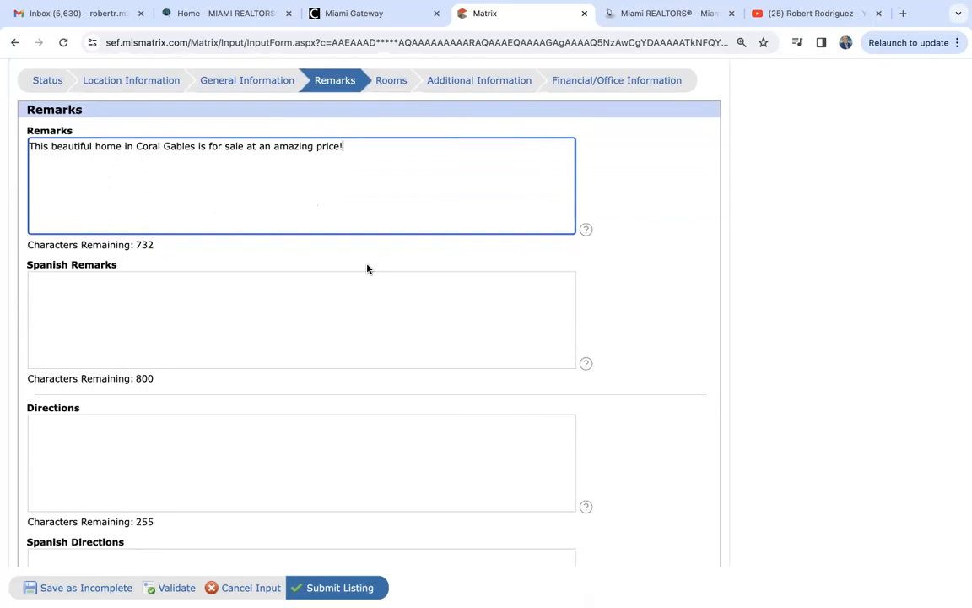
scroll(367, 268, "down", 5)
scroll(367, 268, "down", 3)
- Write Broker Remarks asking agents to call the listing agent, by name and phone, for showings
left_click(128, 352)
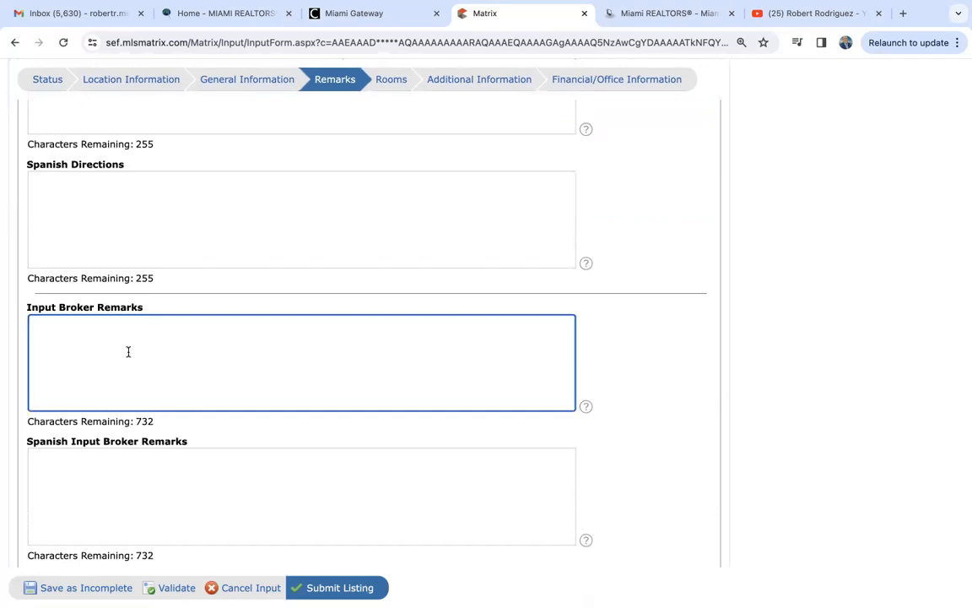
type("or ")
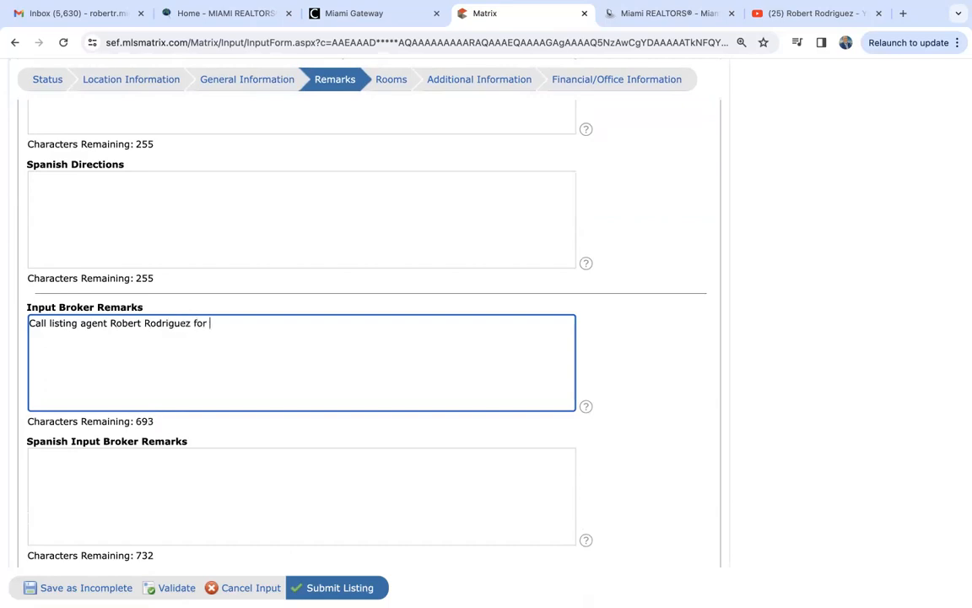
type("showings 786-555-555")
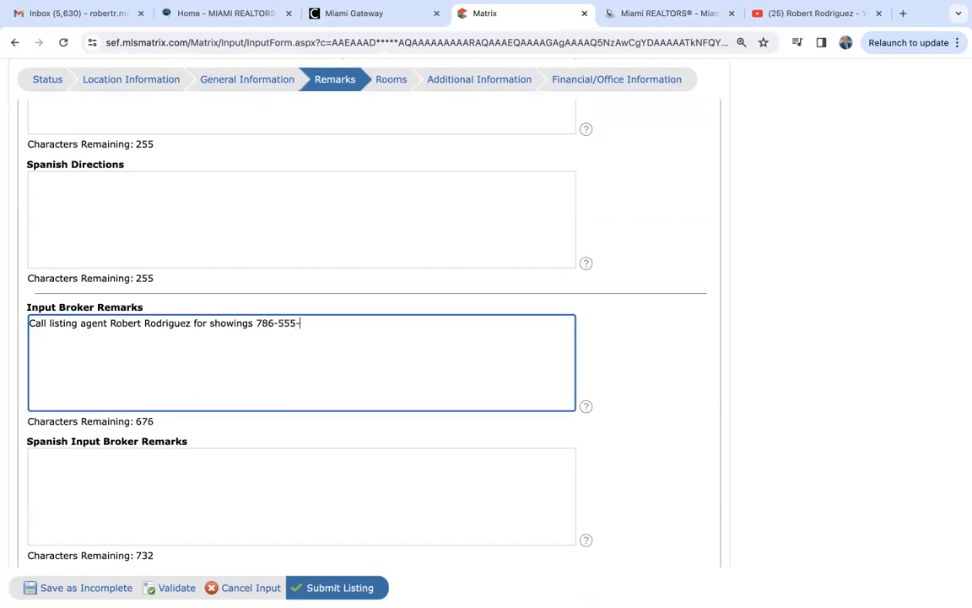
type("5.")
scroll(232, 372, "down", 1)
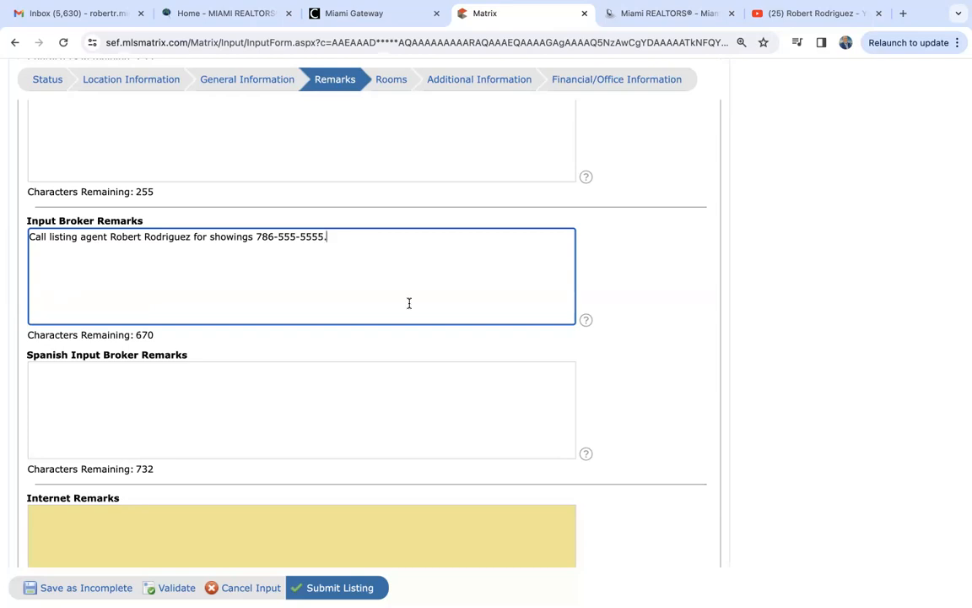
scroll(408, 303, "down", 1)
scroll(408, 303, "down", 4)
- Copy the Coral Gables public Remarks sentence and paste it into Internet Remarks
left_click(142, 188)
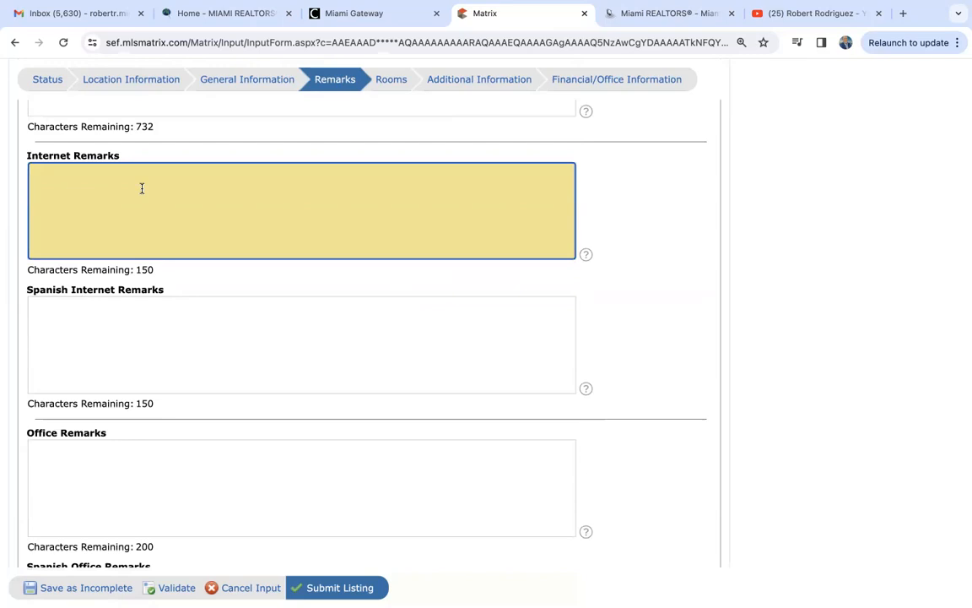
scroll(142, 188, "up", 10)
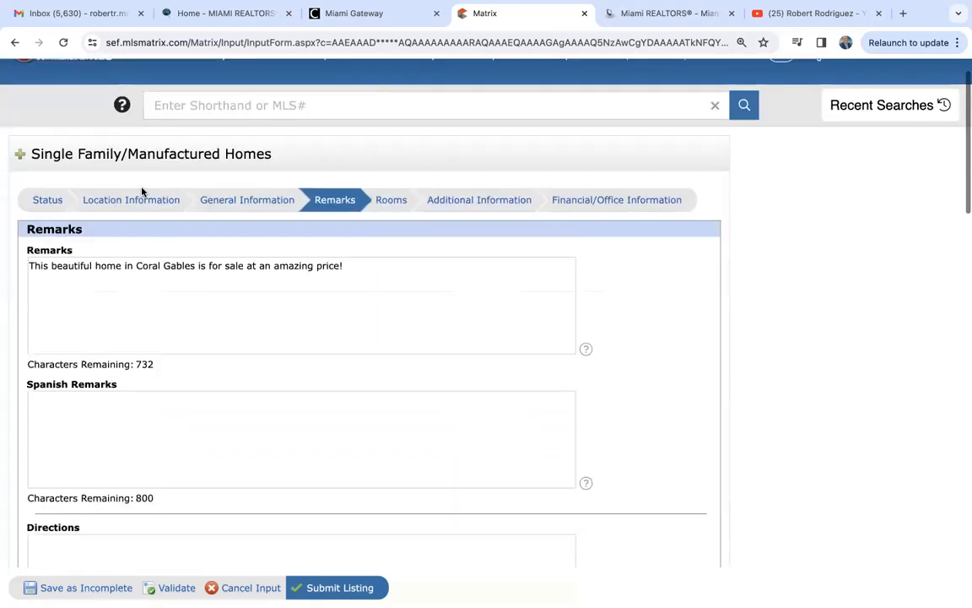
triple_click(179, 271)
key("ctrl+c")
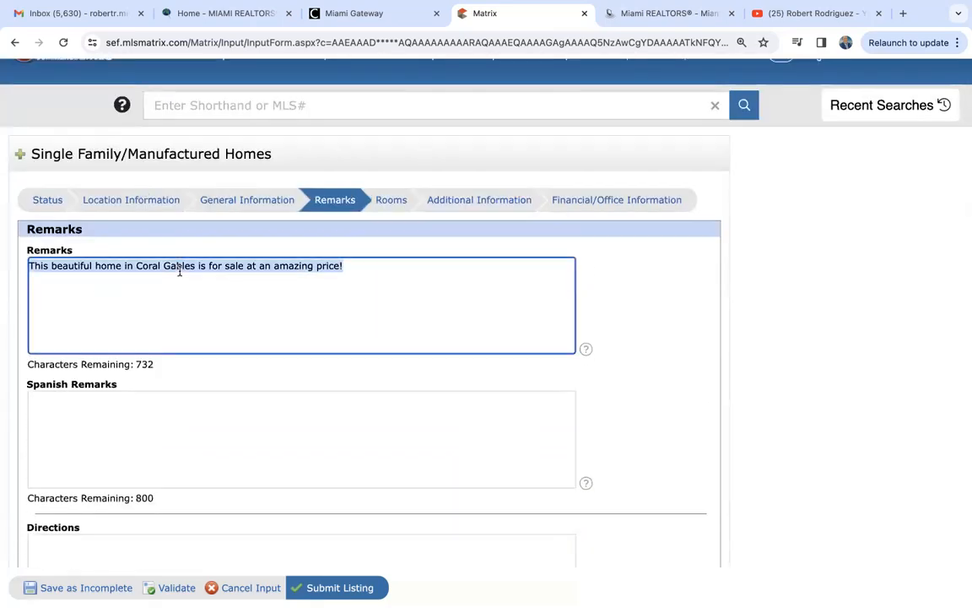
scroll(179, 271, "down", 10)
left_click(166, 345)
key("ctrl+v")
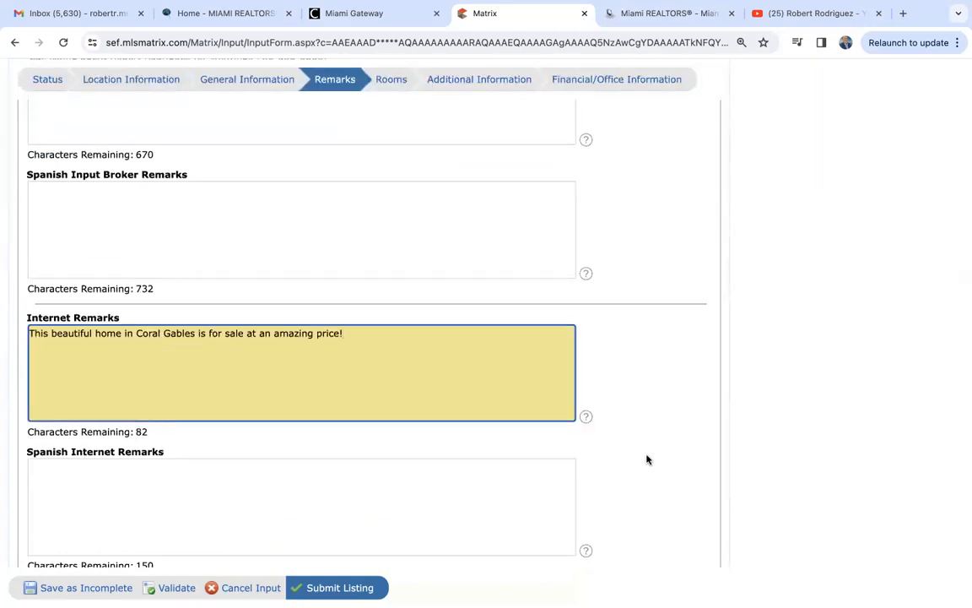
scroll(646, 459, "down", 1)
scroll(647, 459, "up", 15)
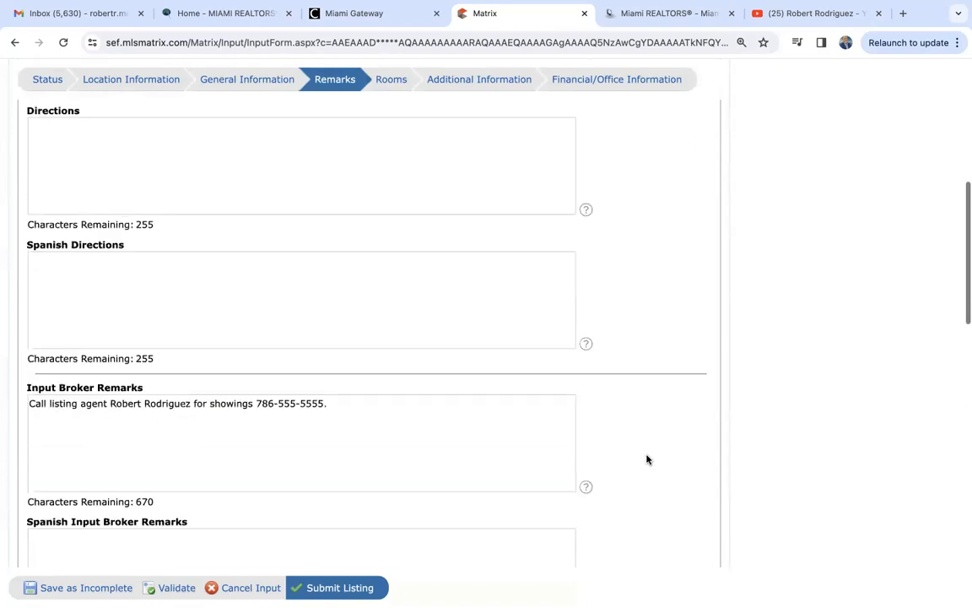
scroll(647, 460, "down", 2)
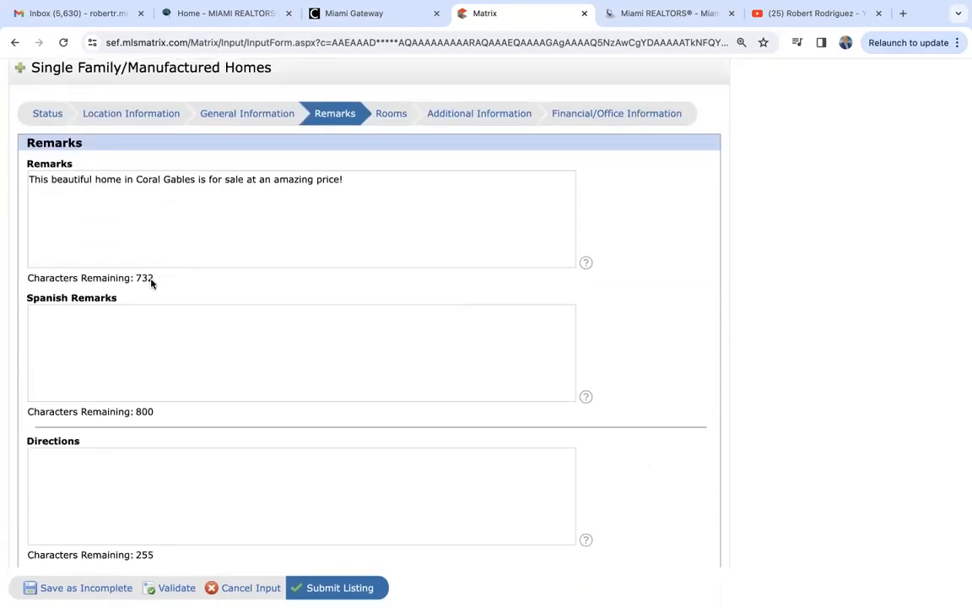
scroll(151, 283, "down", 9)
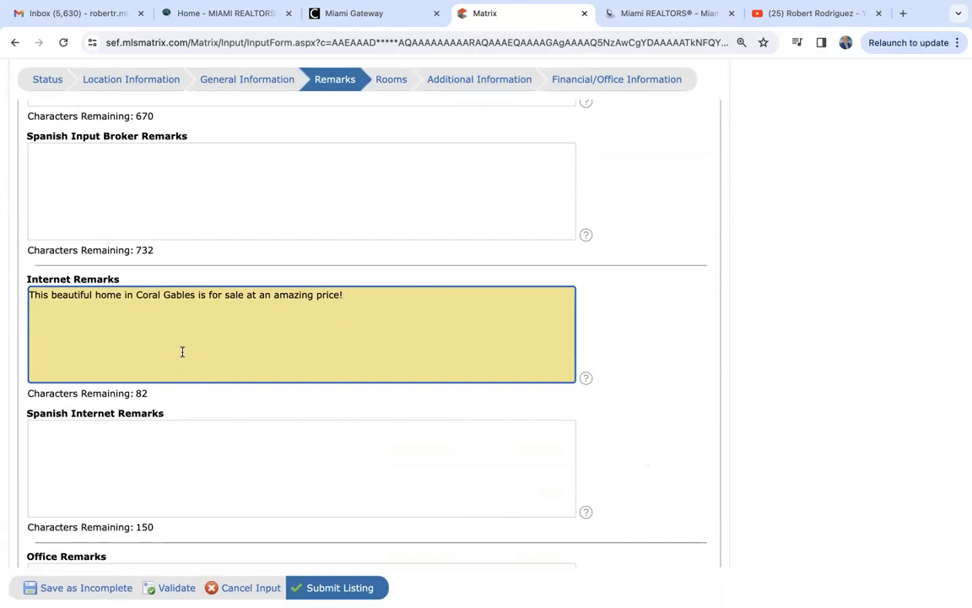
scroll(183, 352, "down", 5)
scroll(183, 352, "down", 1)
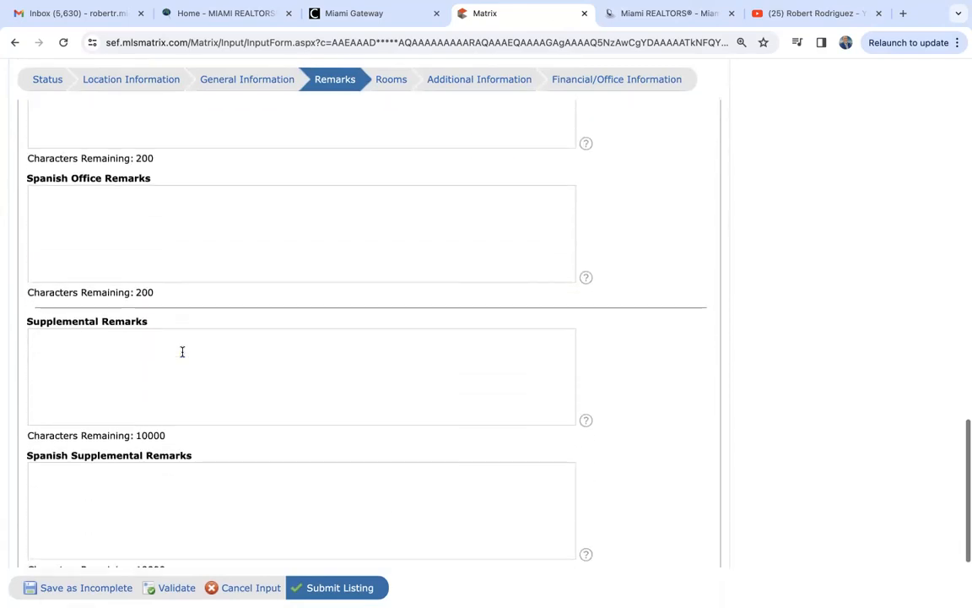
scroll(182, 351, "up", 5)
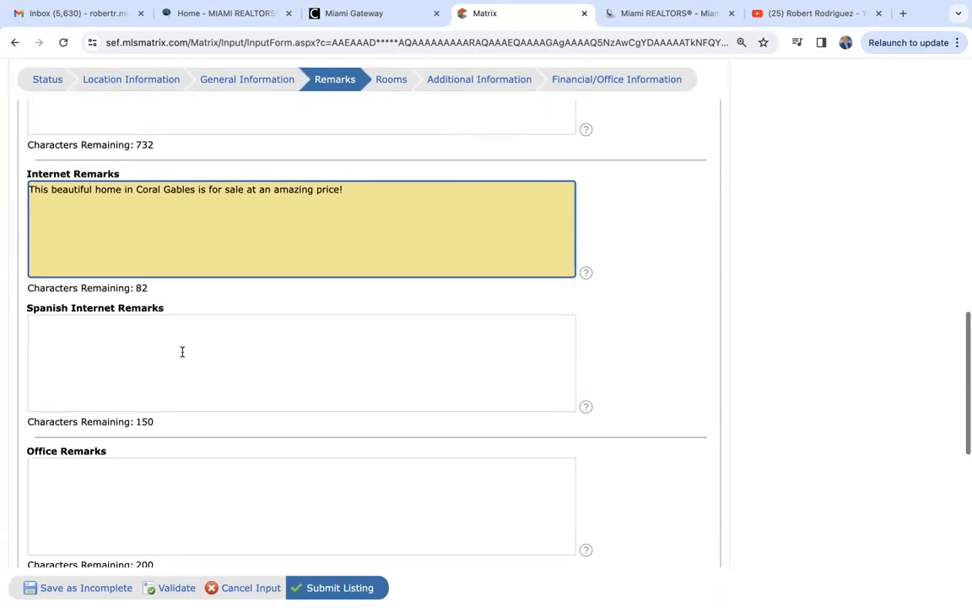
scroll(182, 352, "up", 6)
scroll(183, 352, "up", 6)
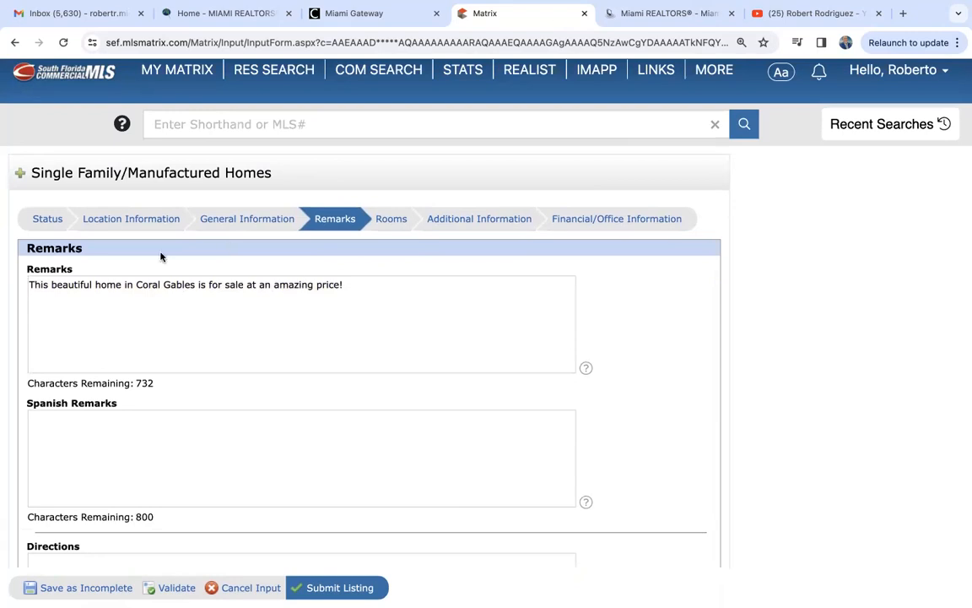
scroll(247, 355, "down", 5)
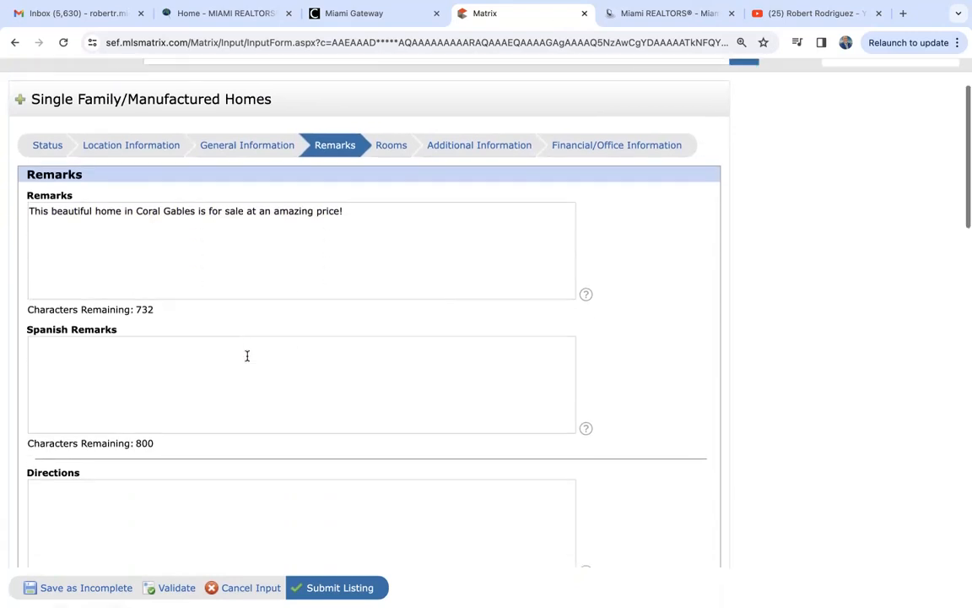
scroll(247, 358, "down", 8)
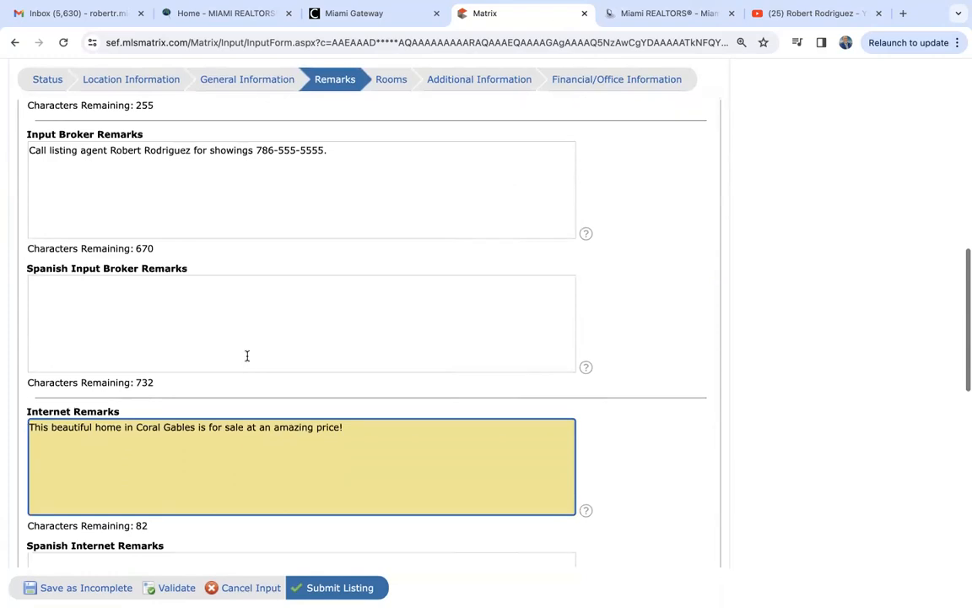
scroll(247, 355, "down", 5)
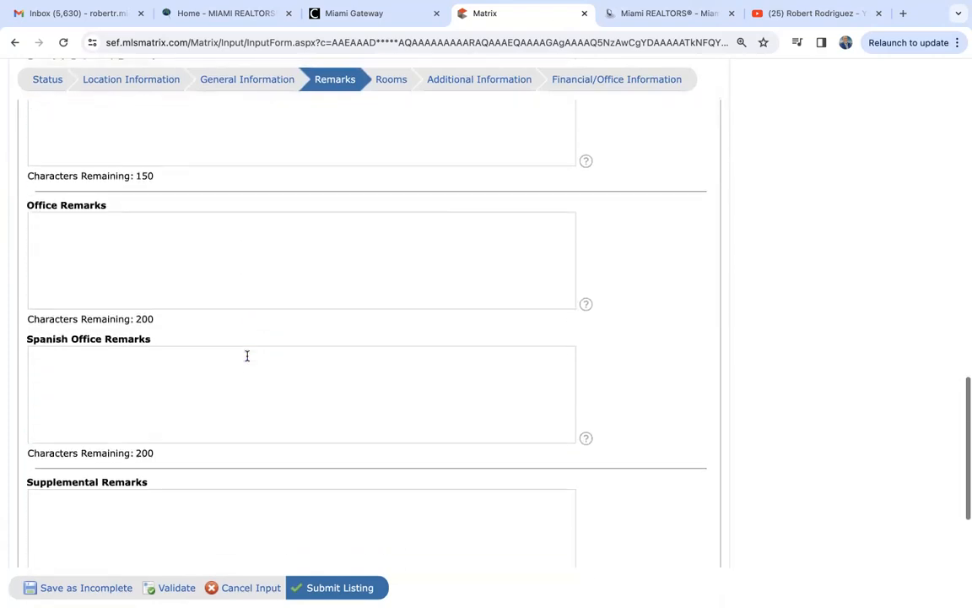
scroll(247, 361, "down", 1)
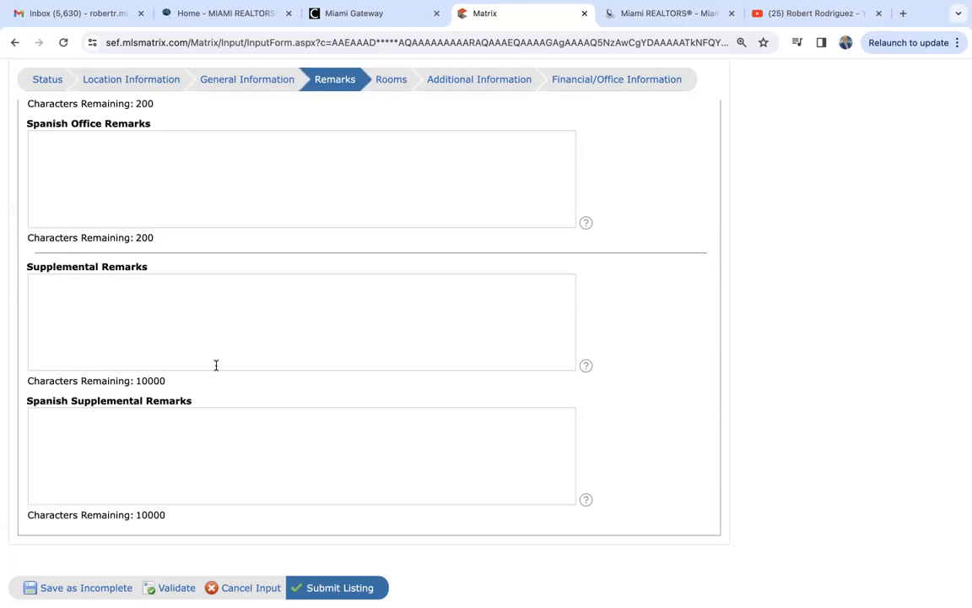
scroll(216, 365, "up", 10)
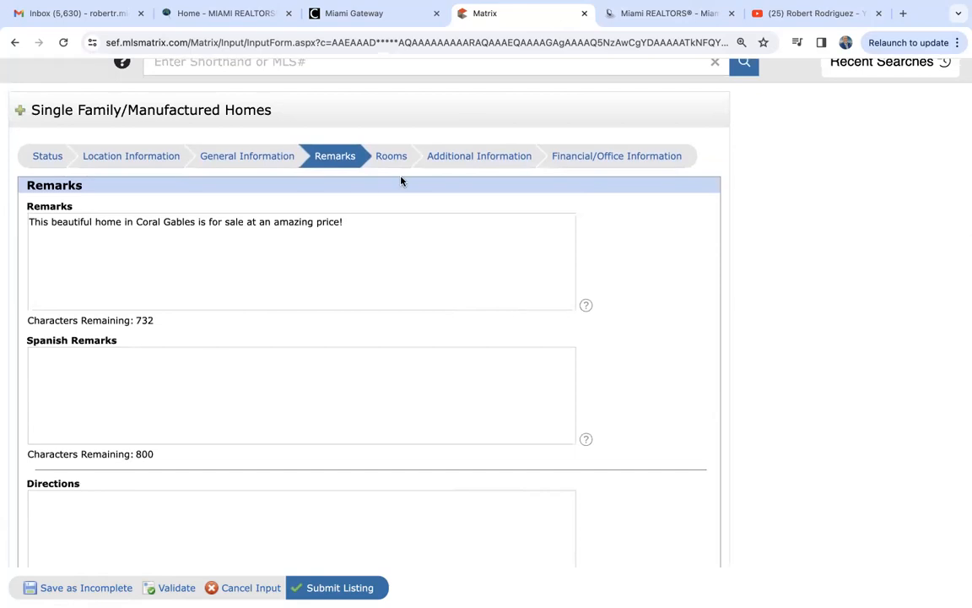
left_click(393, 158)
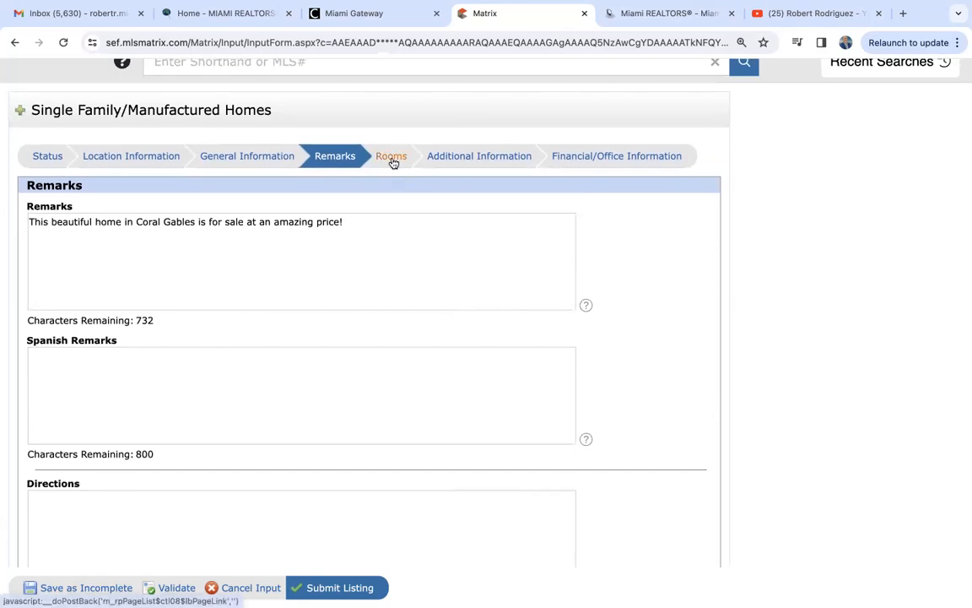
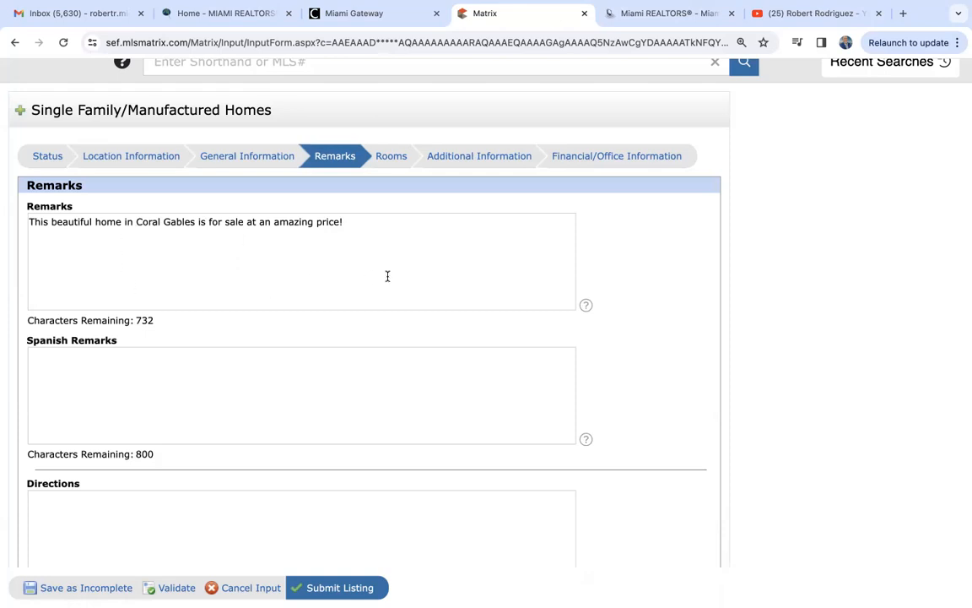
- Finish reviewing the Remarks fields and move on to the Rooms section
scroll(387, 276, "down", 6)
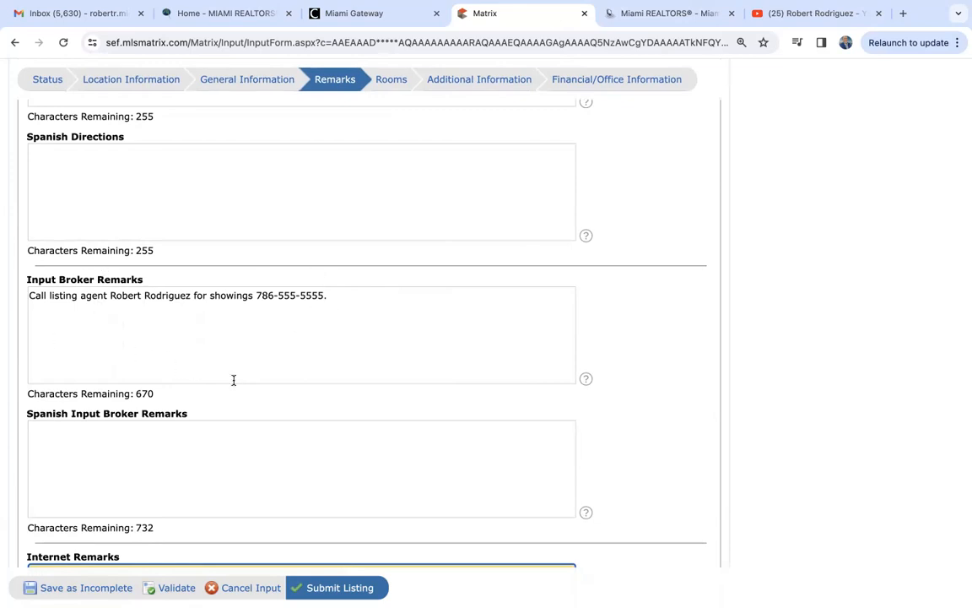
scroll(234, 380, "down", 10)
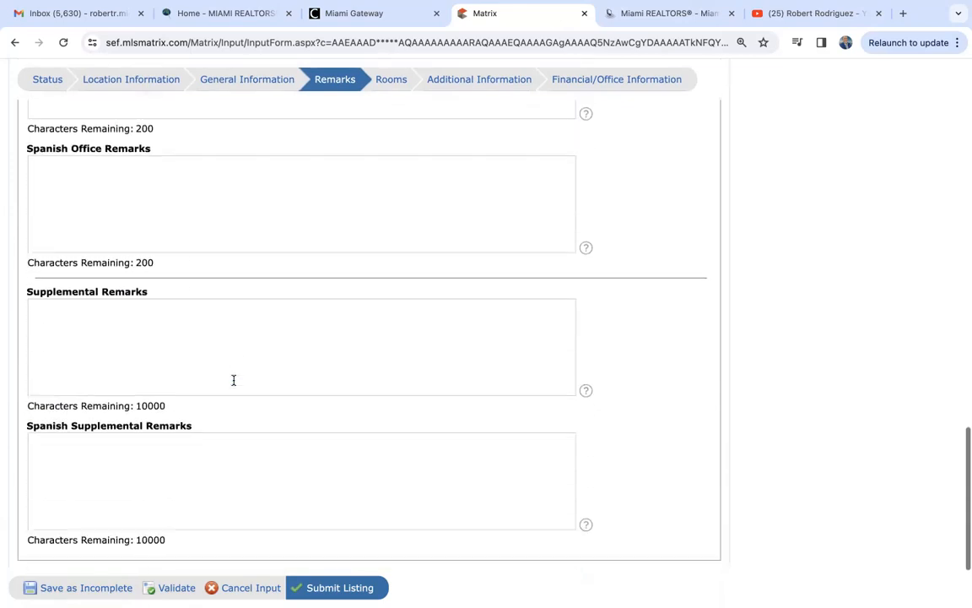
scroll(234, 380, "up", 15)
scroll(234, 378, "up", 3)
left_click(391, 245)
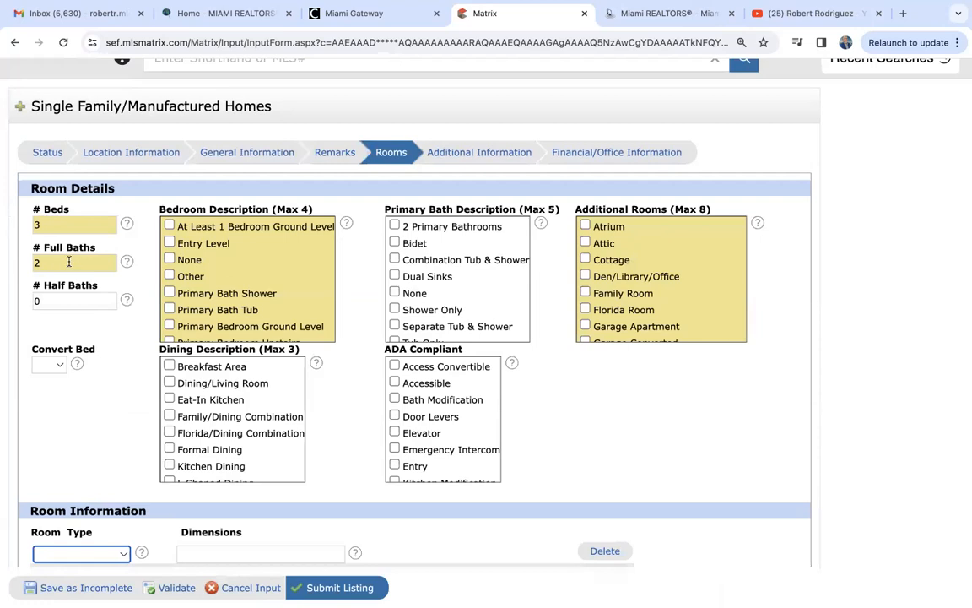
- Mark the bedroom as Entry Level
left_click(169, 242)
scroll(212, 296, "down", 2)
scroll(217, 297, "up", 2)
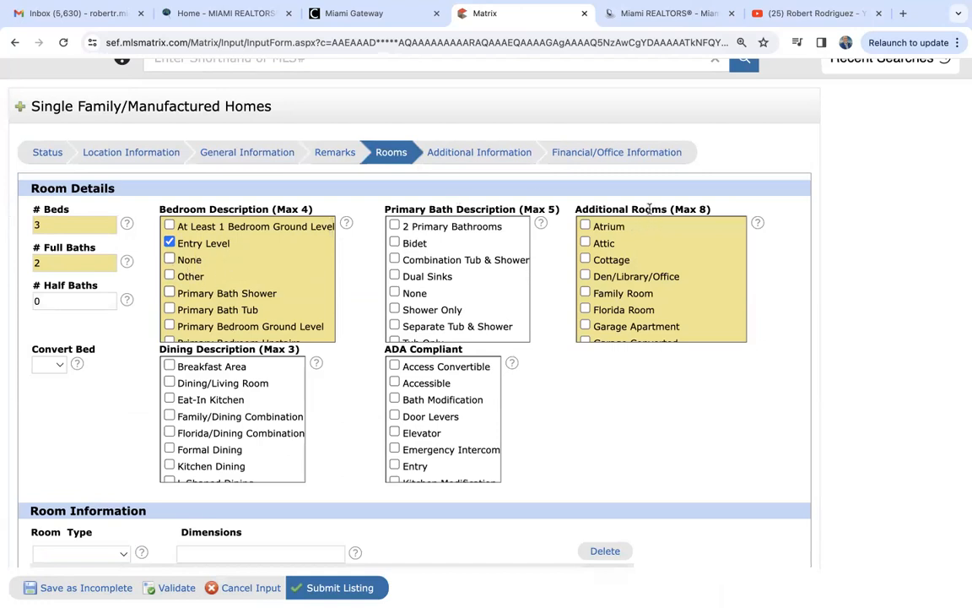
scroll(609, 289, "down", 1)
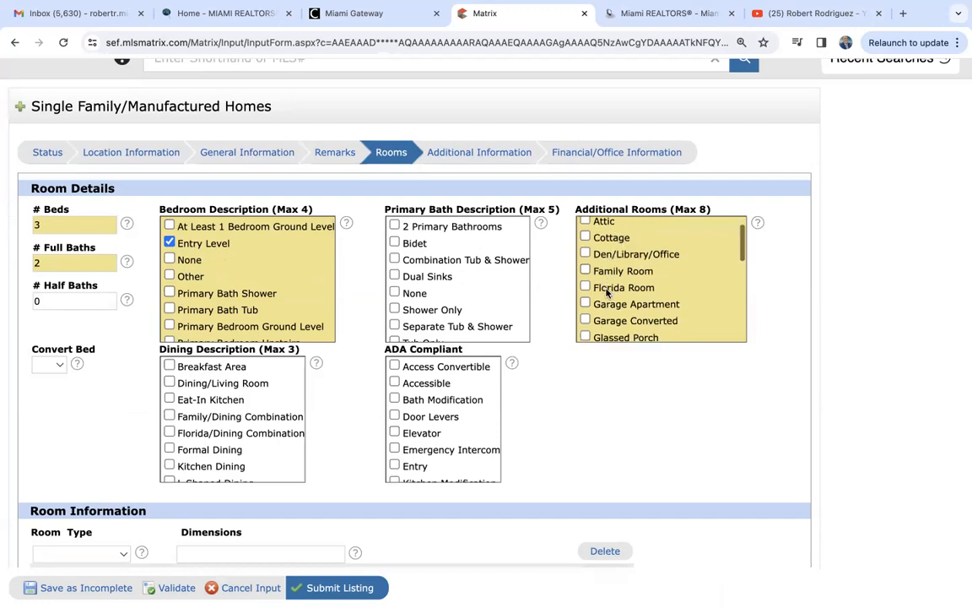
- Add Family Room and Utility Room/Laundry to the additional rooms
left_click(585, 270)
scroll(602, 300, "down", 1)
scroll(602, 299, "down", 5)
scroll(602, 300, "down", 4)
scroll(603, 300, "down", 1)
scroll(602, 300, "up", 15)
scroll(602, 300, "down", 10)
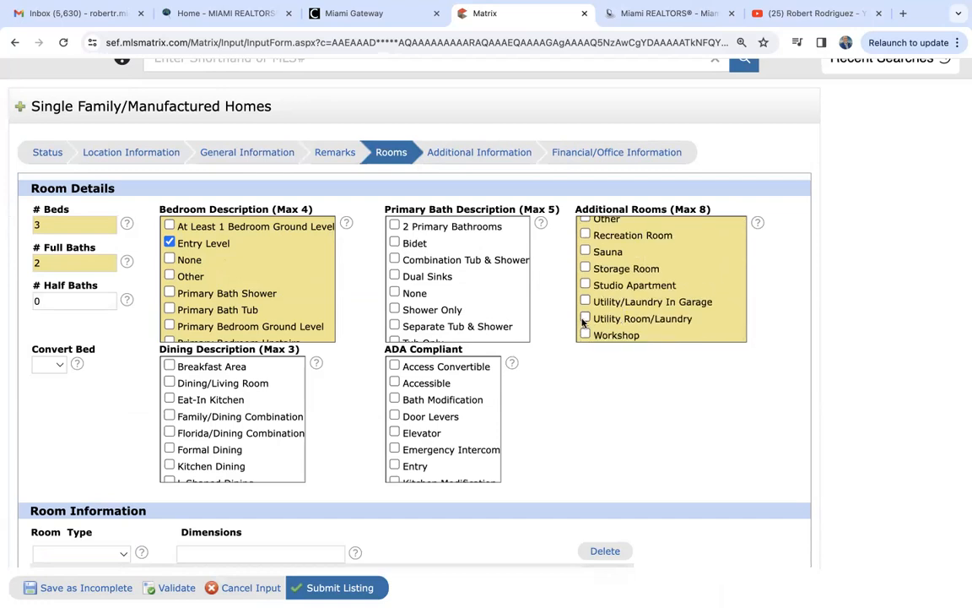
left_click(585, 319)
scroll(122, 367, "down", 2)
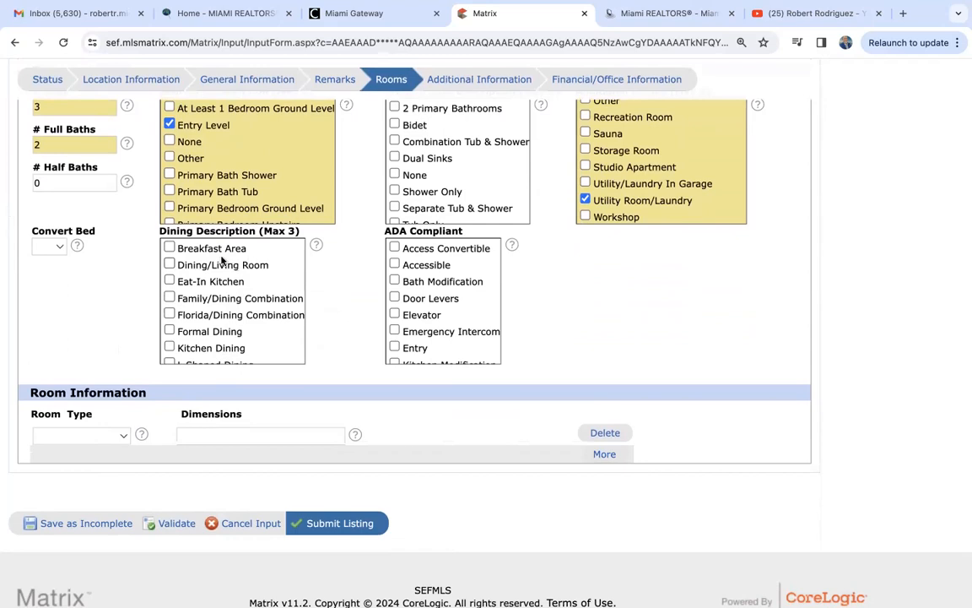
- Add Breakfast Area to the dining description
left_click(170, 246)
scroll(460, 315, "down", 3)
scroll(460, 314, "up", 1)
scroll(460, 315, "up", 2)
scroll(354, 360, "down", 1)
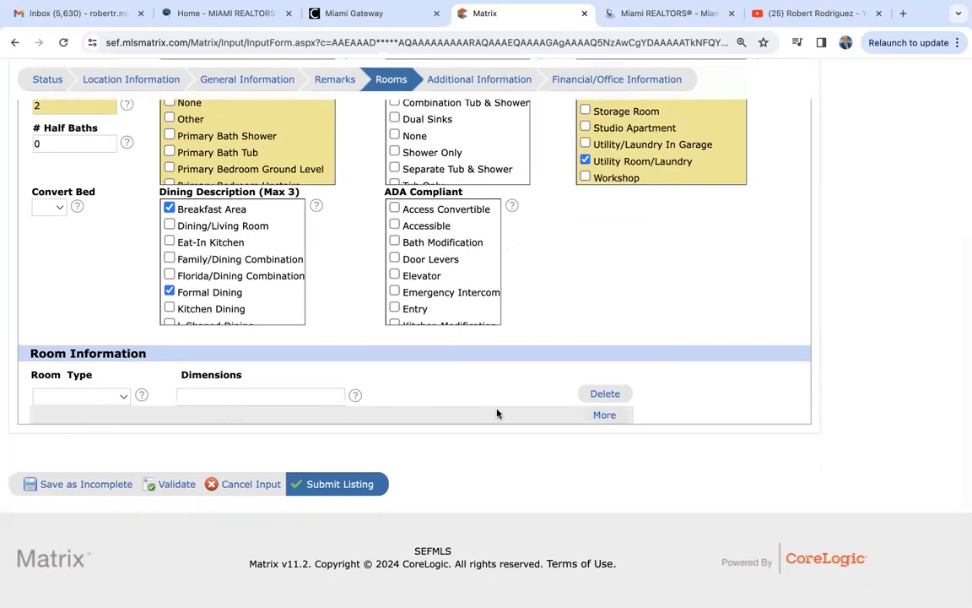
scroll(497, 413, "up", 3)
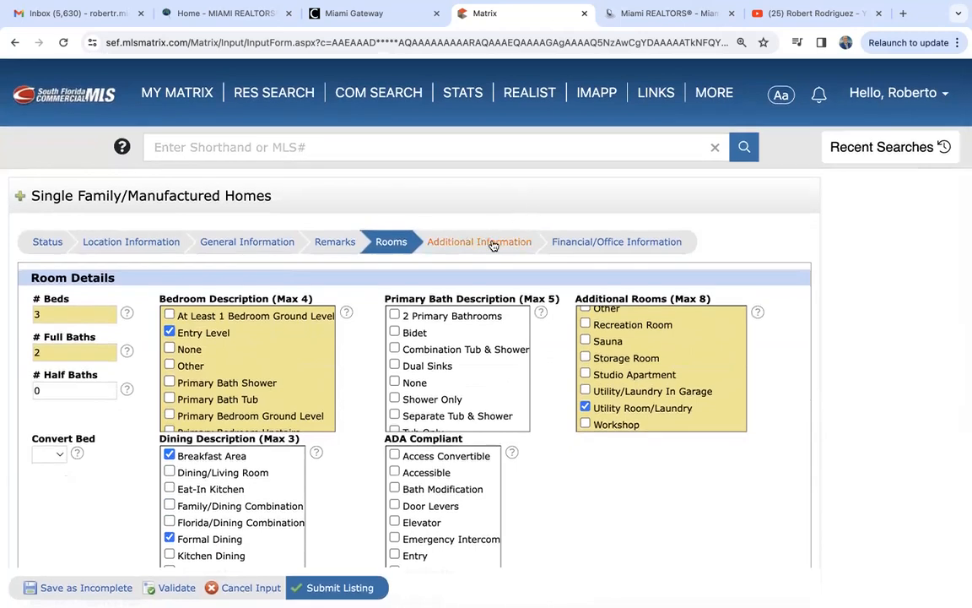
- In Additional Information, add Bar as an interior feature
left_click(494, 245)
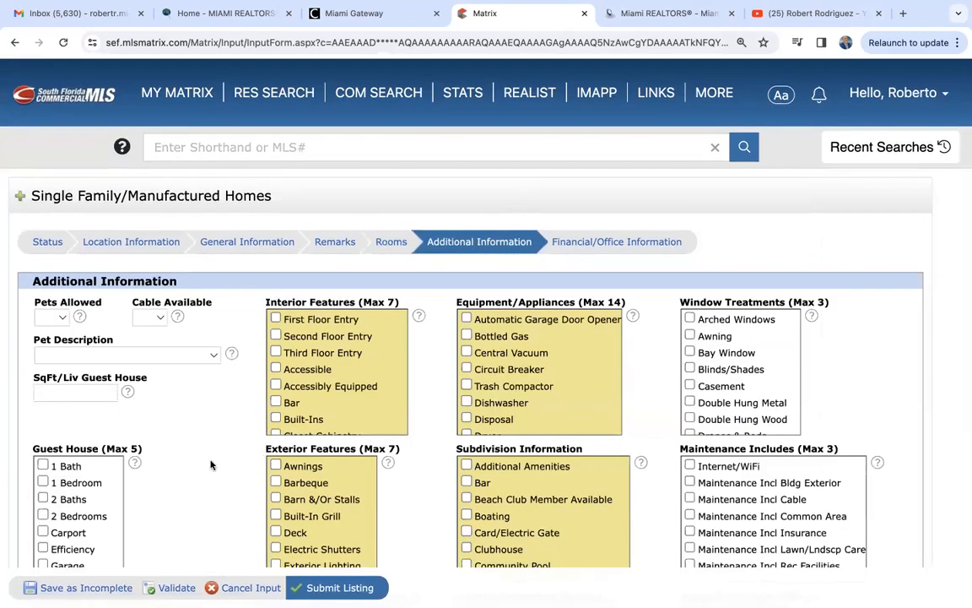
scroll(210, 462, "down", 1)
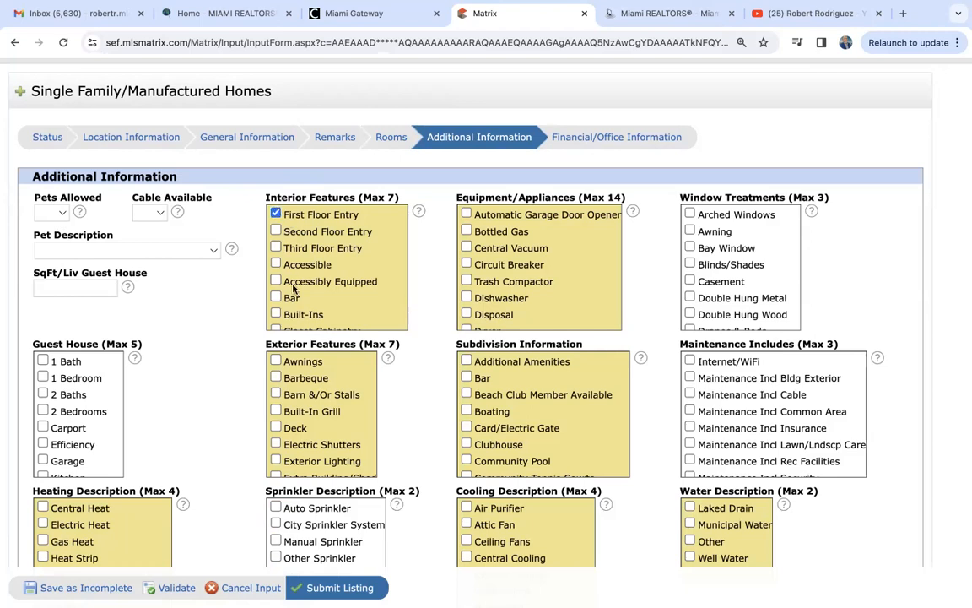
scroll(283, 281, "down", 3)
scroll(287, 285, "down", 1)
left_click(275, 219)
scroll(304, 287, "down", 1)
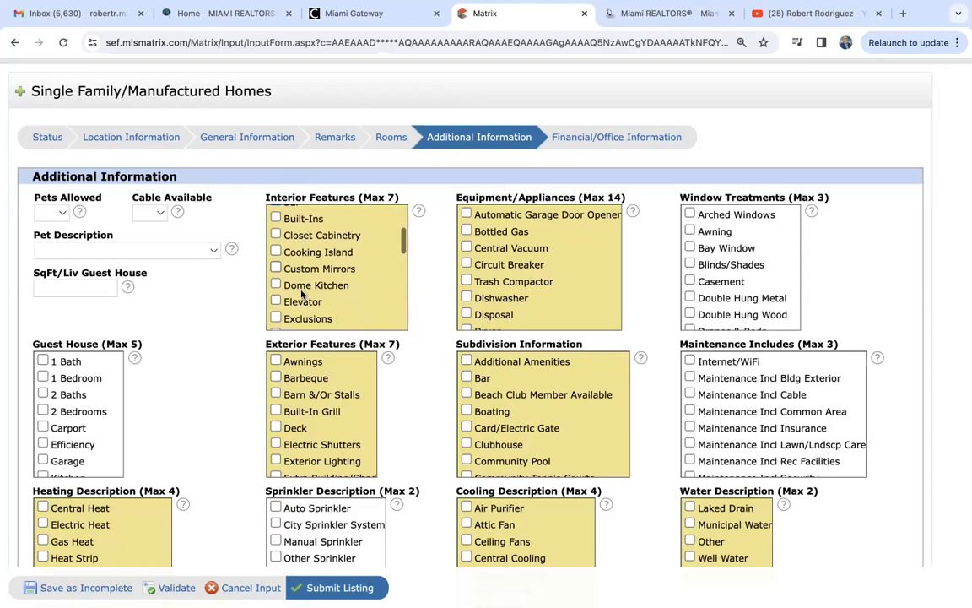
scroll(319, 297, "down", 4)
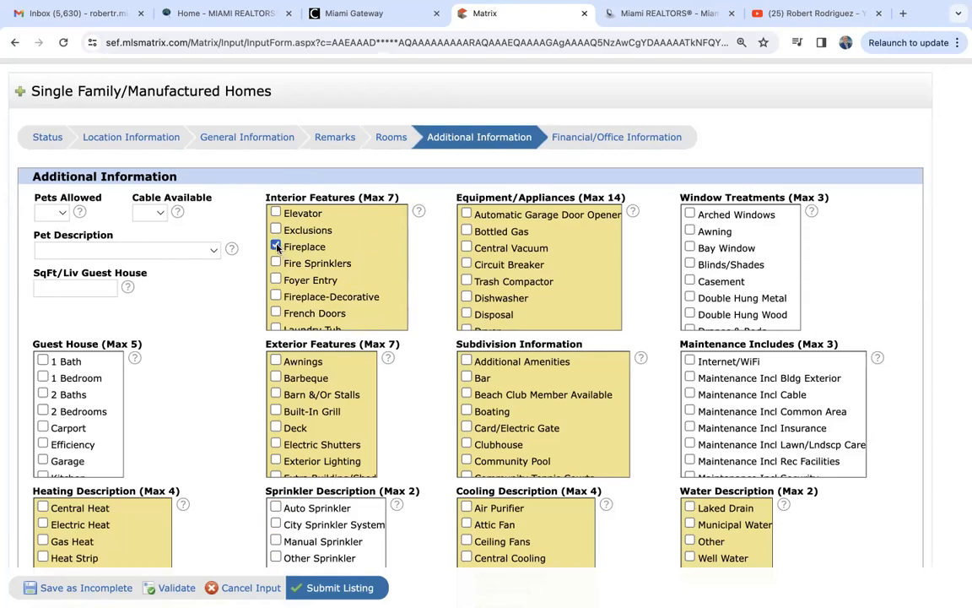
scroll(277, 248, "down", 3)
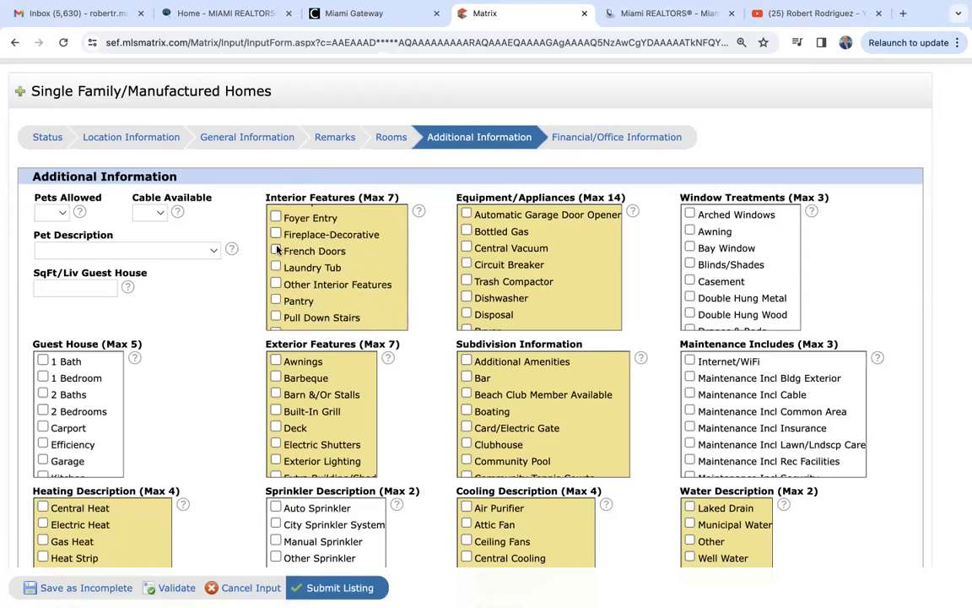
scroll(296, 270, "down", 3)
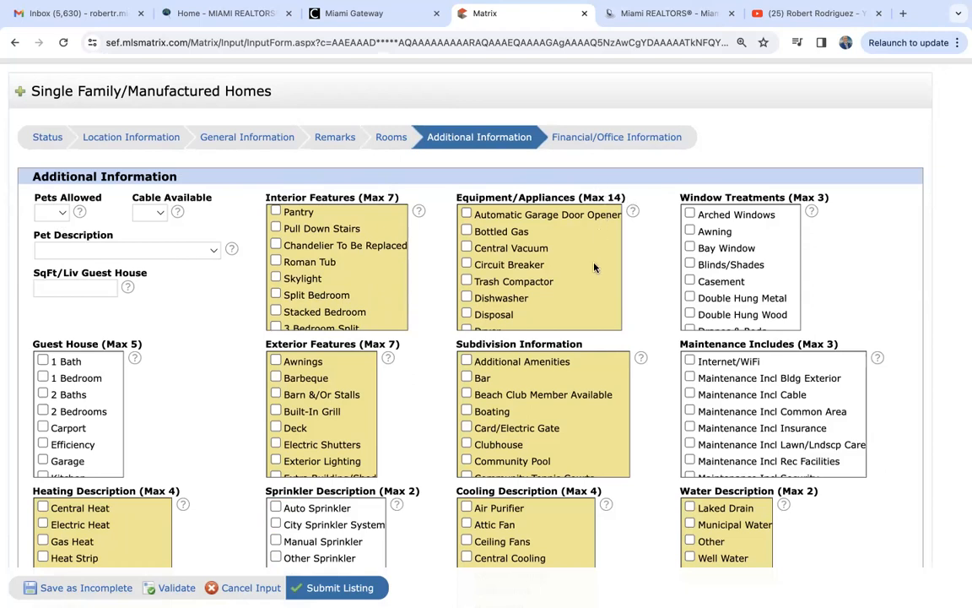
scroll(594, 268, "up", 1)
scroll(594, 267, "down", 1)
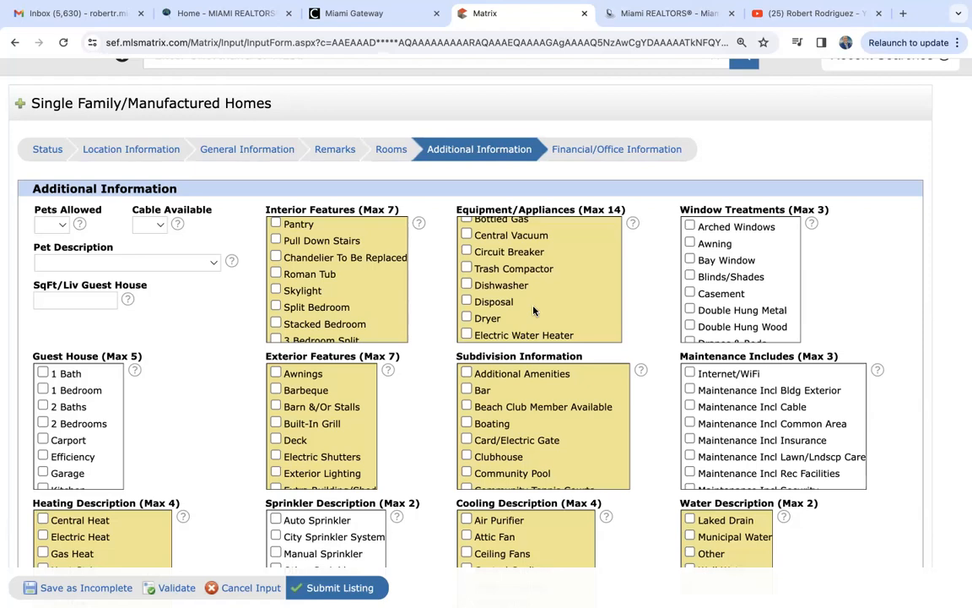
- Check Dishwasher, Disposal, Dryer, Electric Range, Refrigerator and Washer as appliances
left_click(467, 285)
left_click(468, 303)
left_click(467, 319)
scroll(497, 314, "down", 2)
scroll(499, 313, "down", 4)
scroll(500, 312, "down", 3)
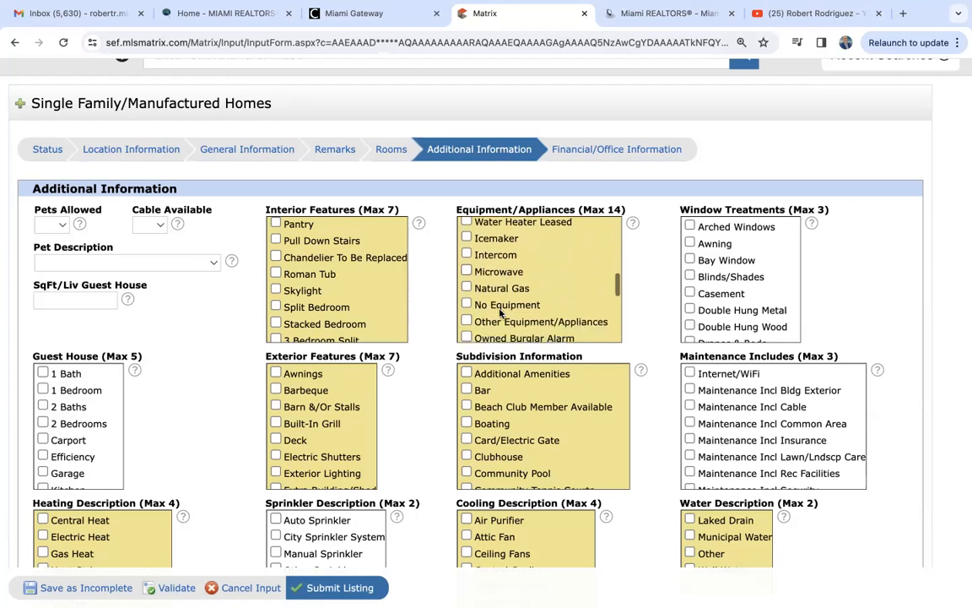
scroll(498, 308, "down", 4)
left_click(467, 277)
scroll(485, 308, "down", 1)
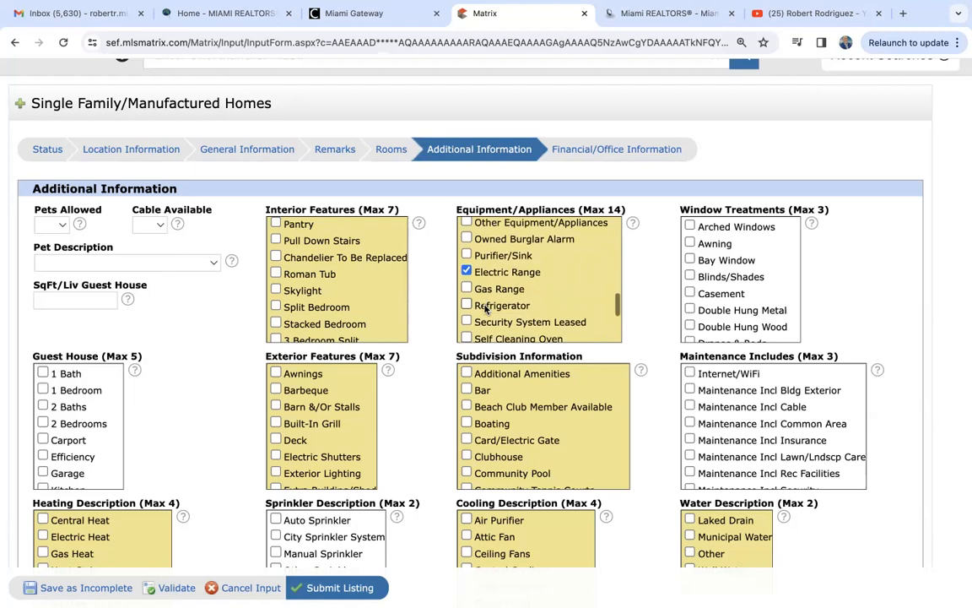
scroll(485, 309, "down", 1)
left_click(466, 287)
scroll(468, 288, "down", 3)
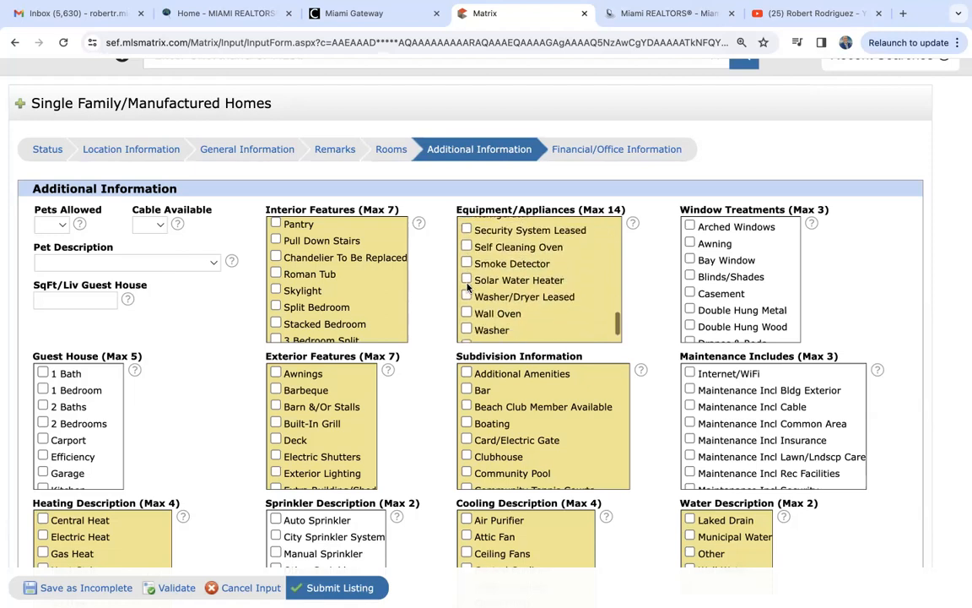
scroll(470, 290, "down", 1)
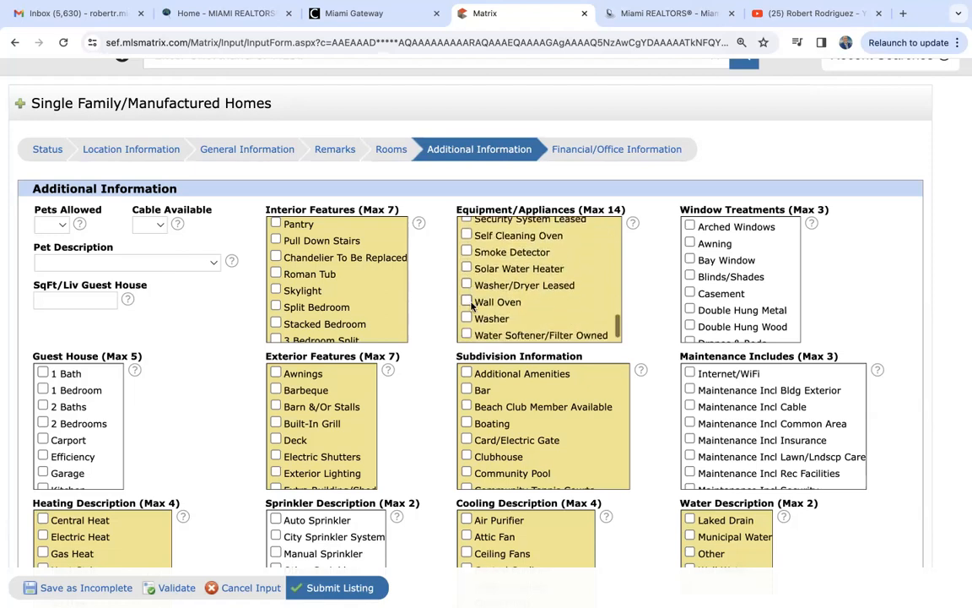
left_click(467, 318)
scroll(497, 307, "down", 1)
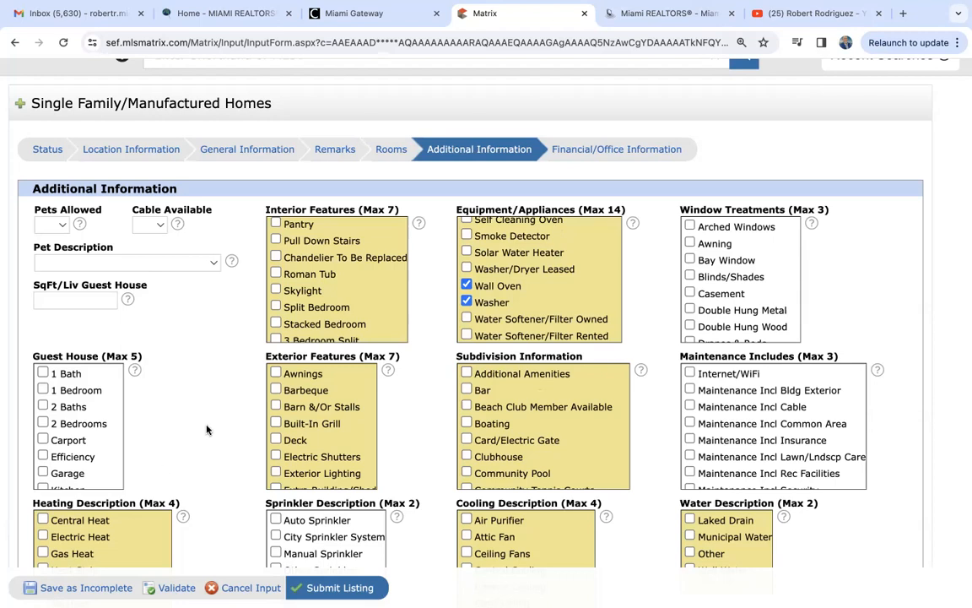
- Check No Subdiv/Park Info, Central Cooling and Municipal Water
scroll(207, 430, "down", 2)
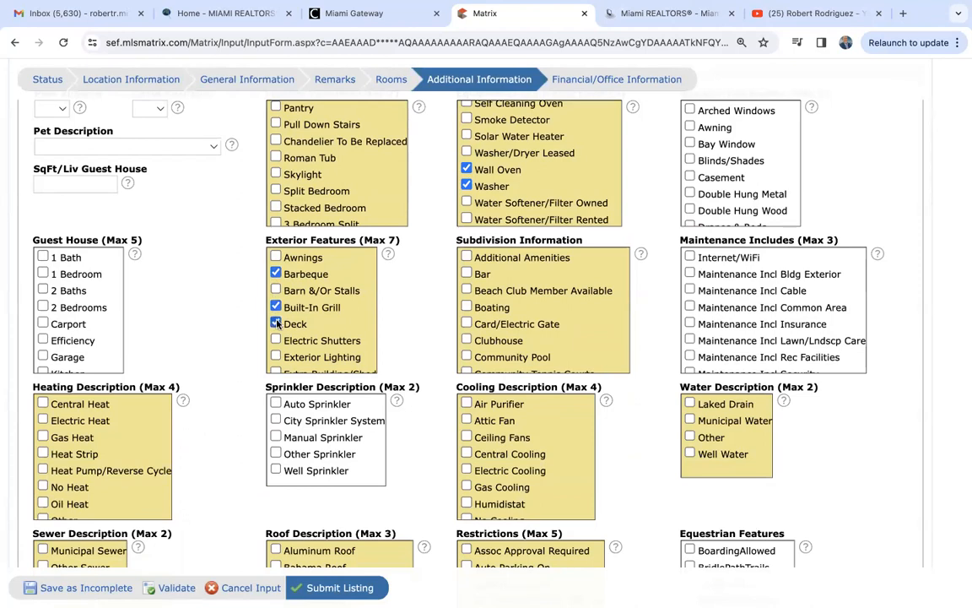
scroll(540, 357, "down", 5)
scroll(540, 357, "down", 5)
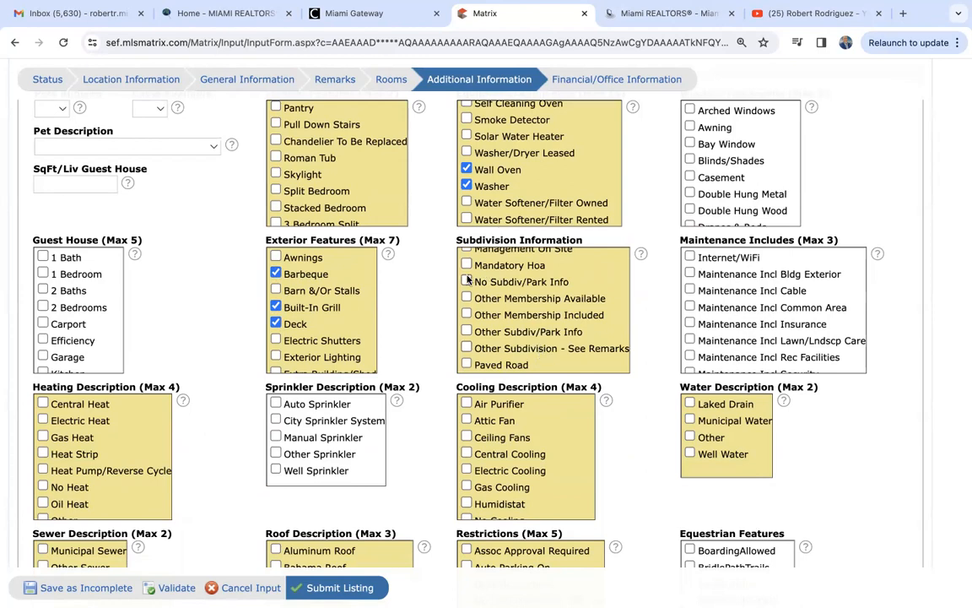
left_click(468, 280)
scroll(223, 403, "down", 2)
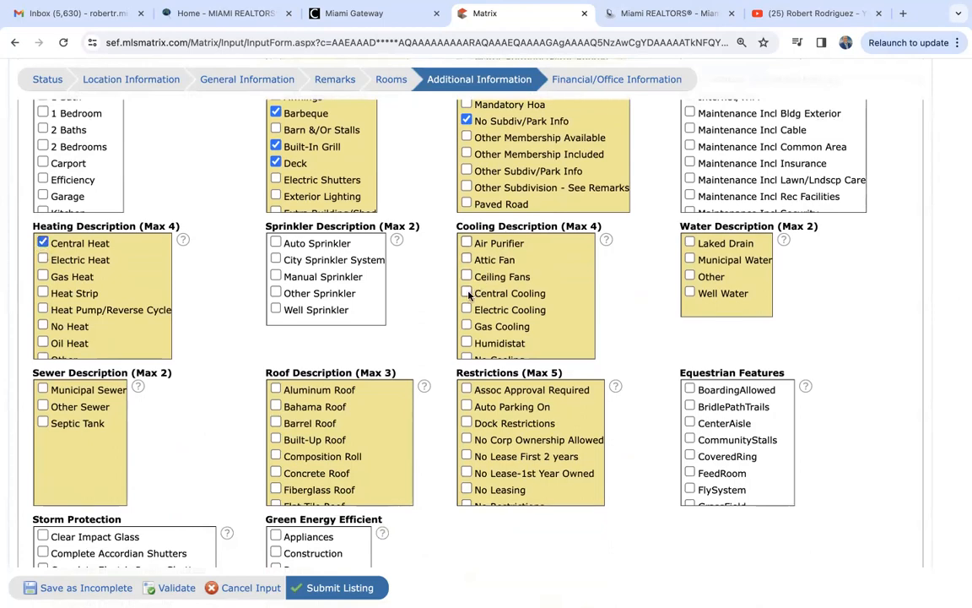
left_click(466, 294)
left_click(690, 260)
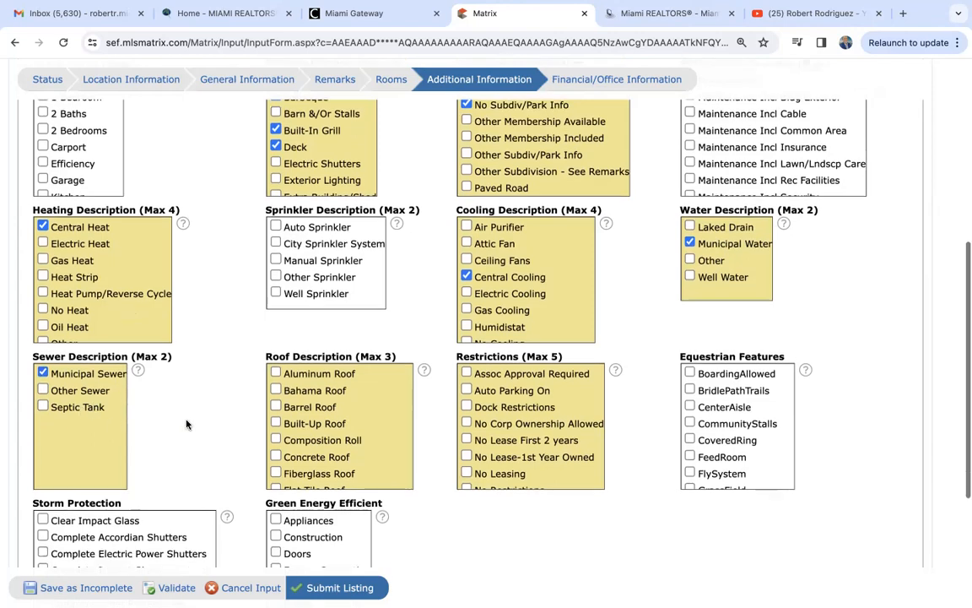
scroll(187, 422, "down", 3)
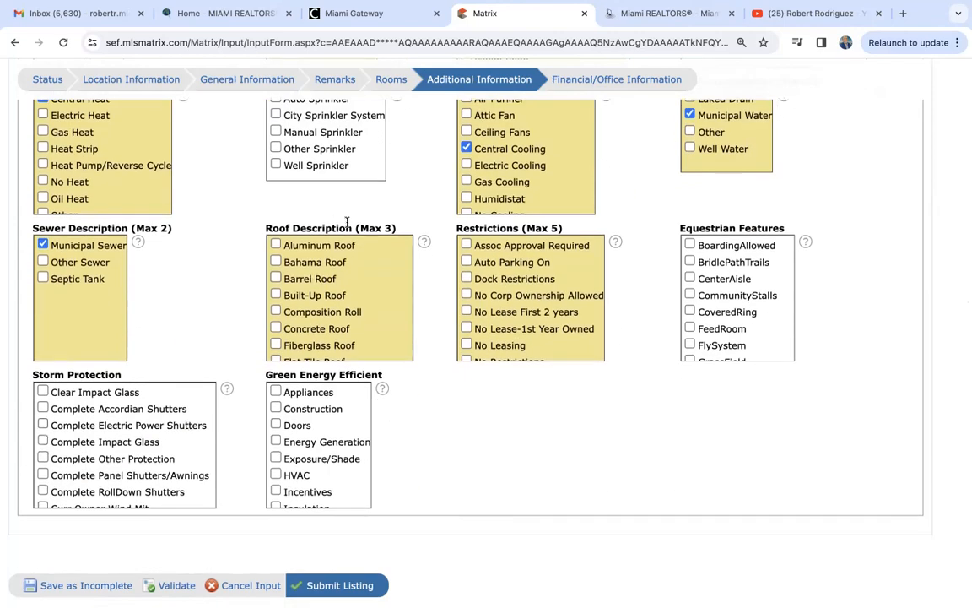
- Describe the roof as Barrel Roof
left_click(278, 280)
scroll(310, 341, "down", 3)
scroll(310, 341, "up", 3)
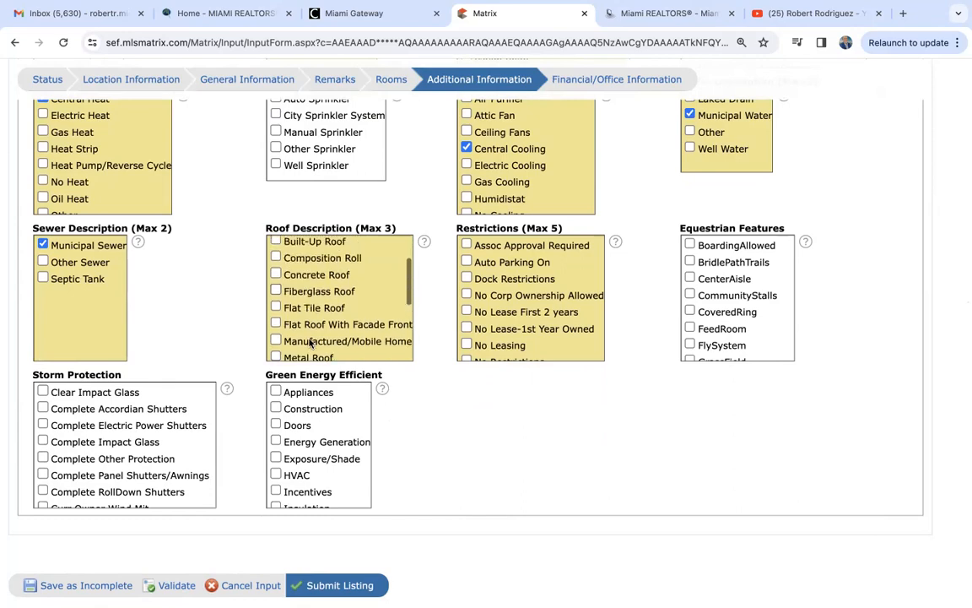
scroll(310, 341, "down", 1)
scroll(310, 341, "up", 1)
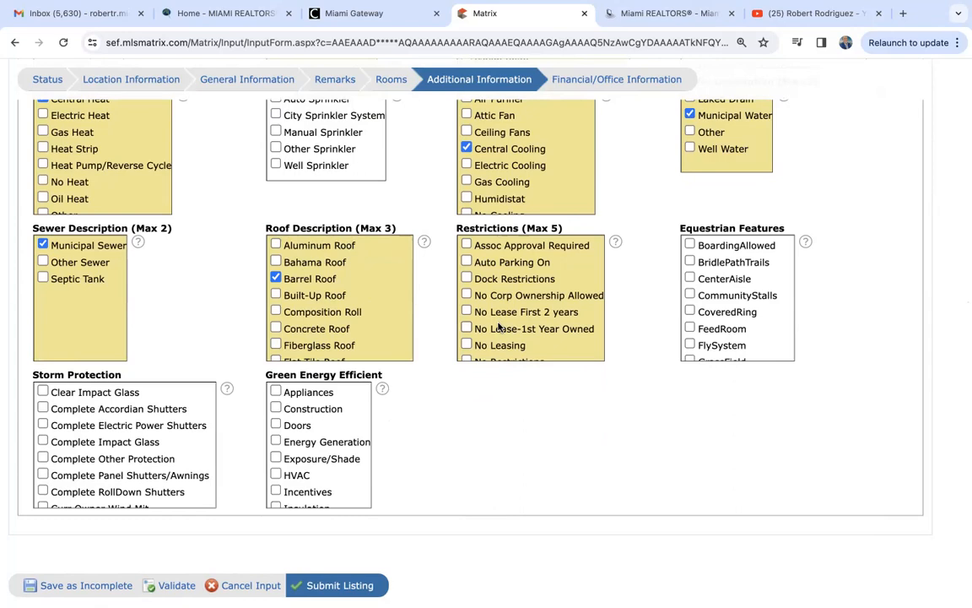
scroll(484, 335, "down", 2)
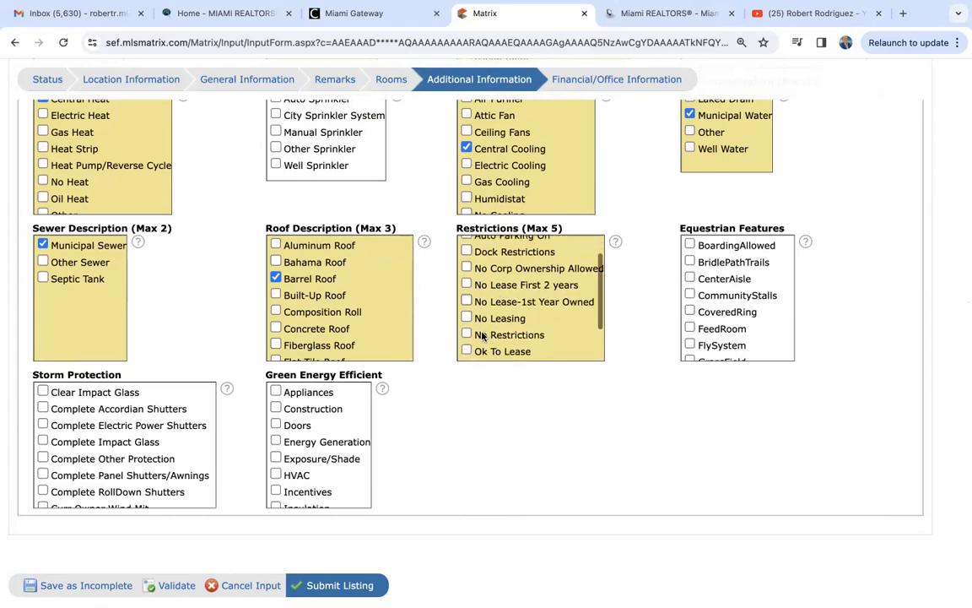
- Mark No Restrictions, then move on to Financial/Office Information
left_click(468, 307)
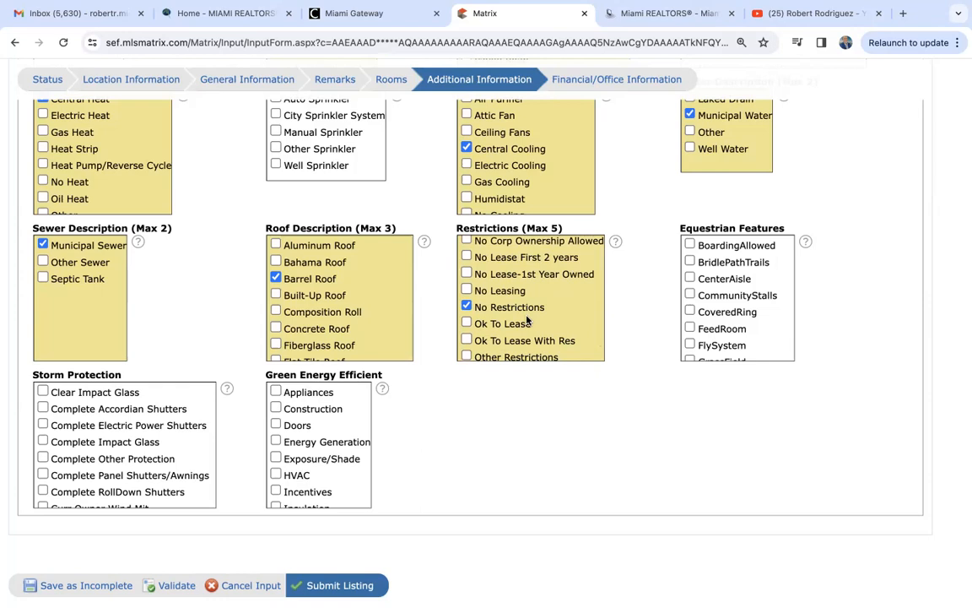
scroll(521, 321, "up", 1)
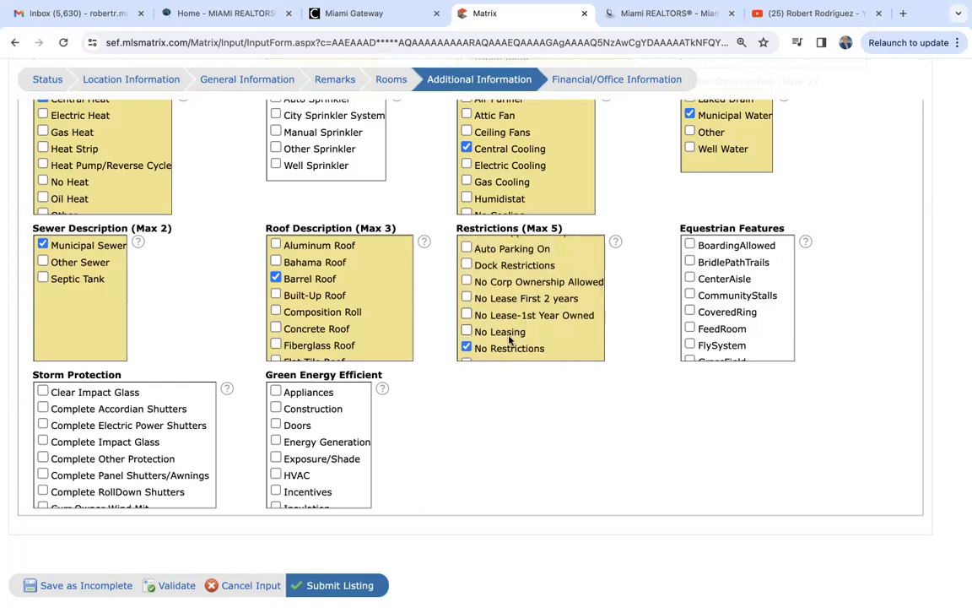
scroll(509, 339, "down", 1)
scroll(509, 339, "up", 1)
scroll(509, 339, "down", 1)
scroll(509, 340, "up", 1)
scroll(509, 339, "down", 3)
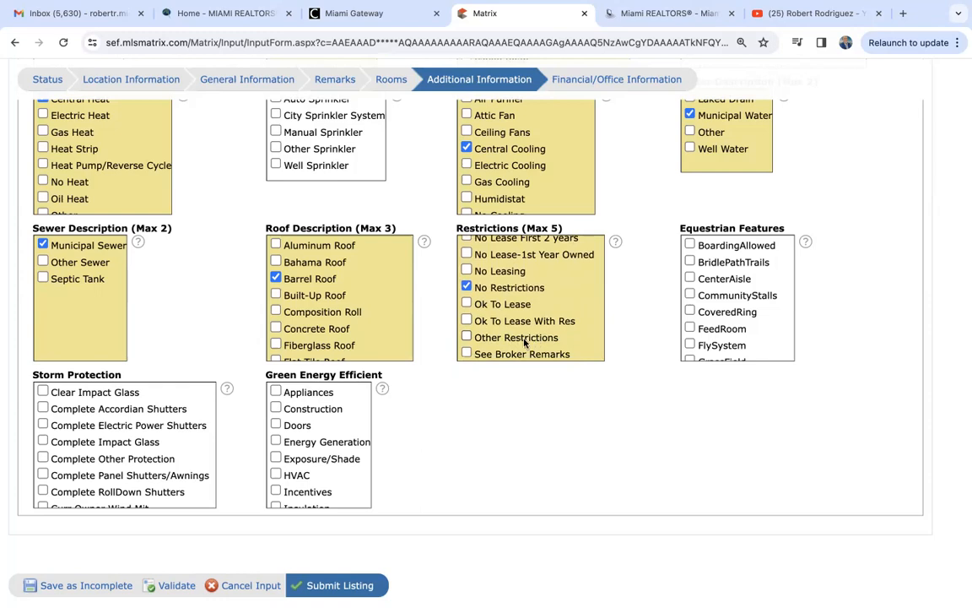
scroll(533, 341, "up", 3)
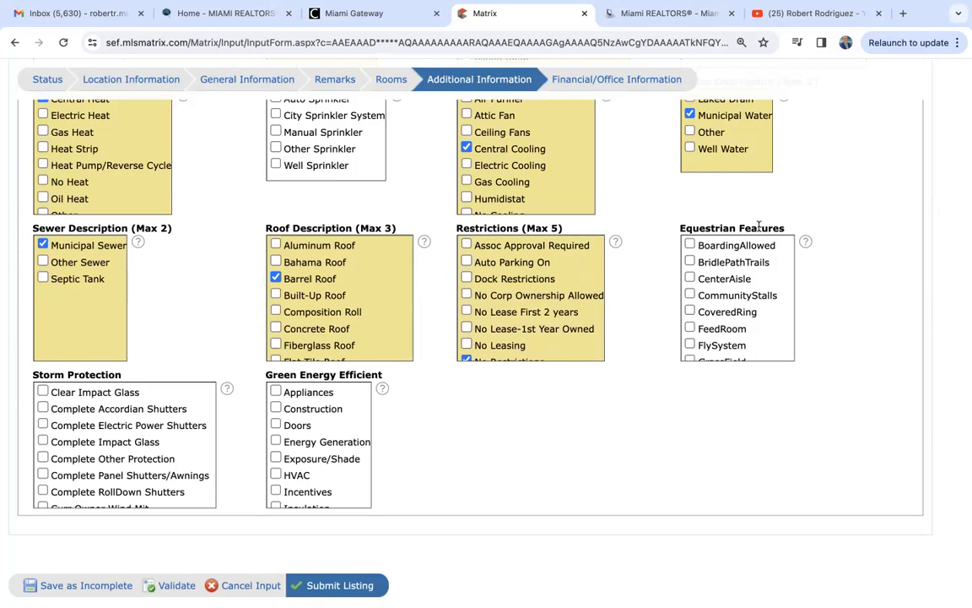
scroll(643, 402, "down", 2)
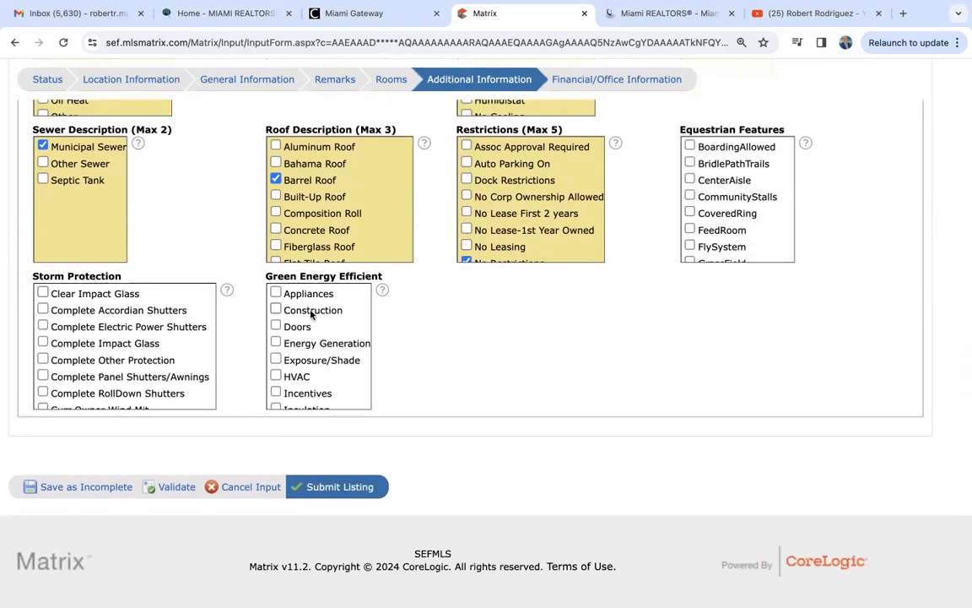
scroll(452, 357, "up", 5)
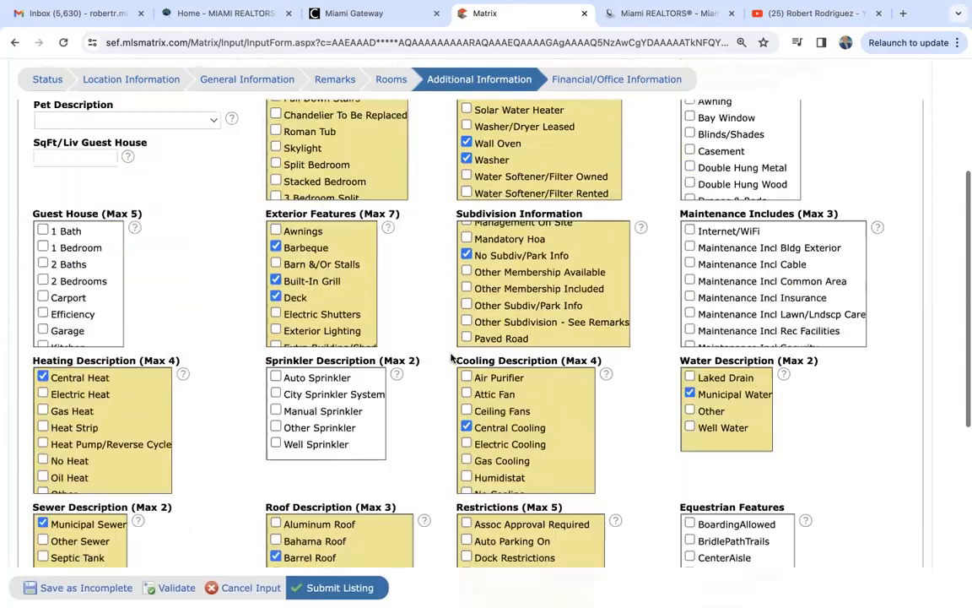
scroll(452, 356, "up", 3)
scroll(451, 357, "down", 8)
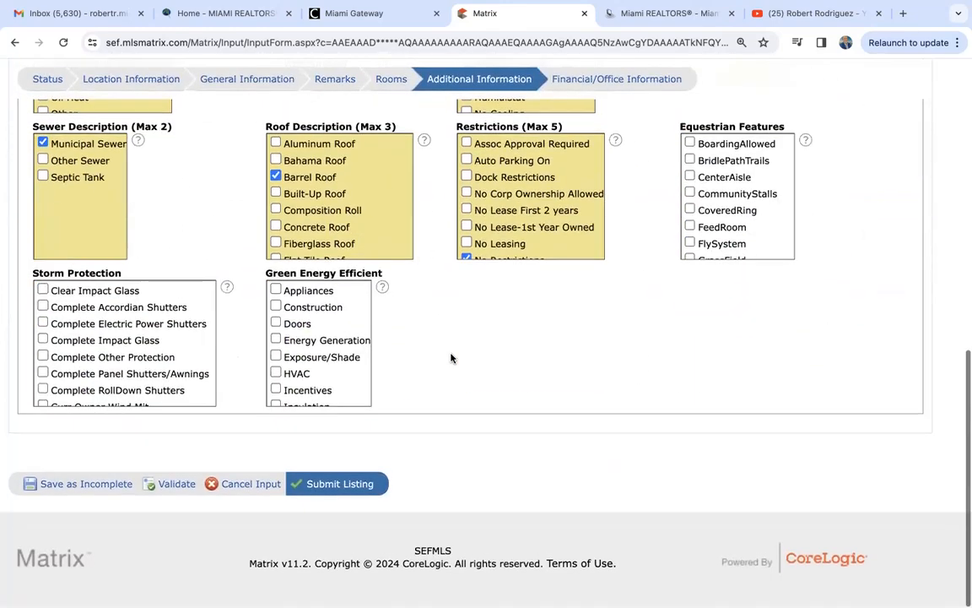
scroll(451, 357, "up", 3)
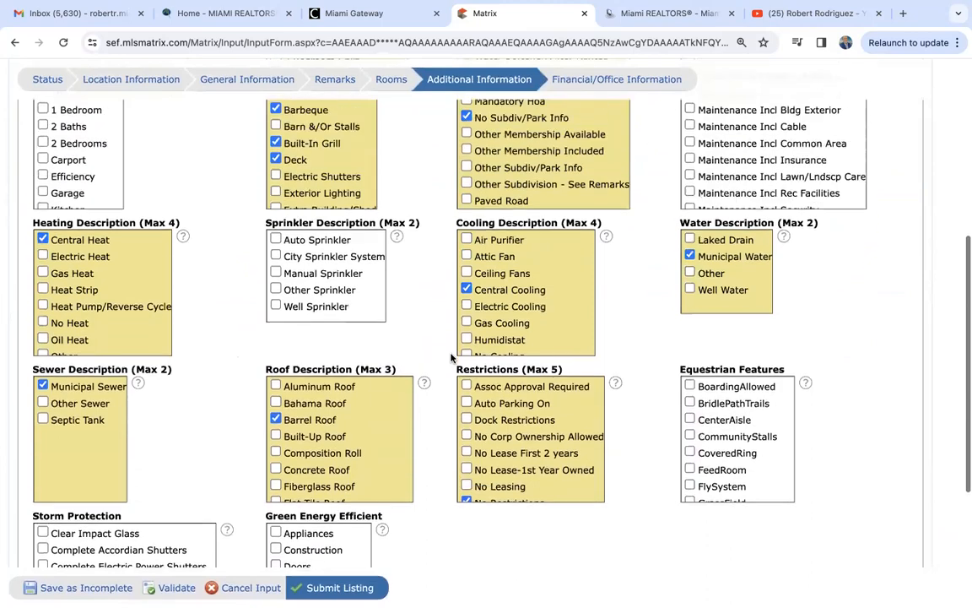
scroll(452, 357, "down", 3)
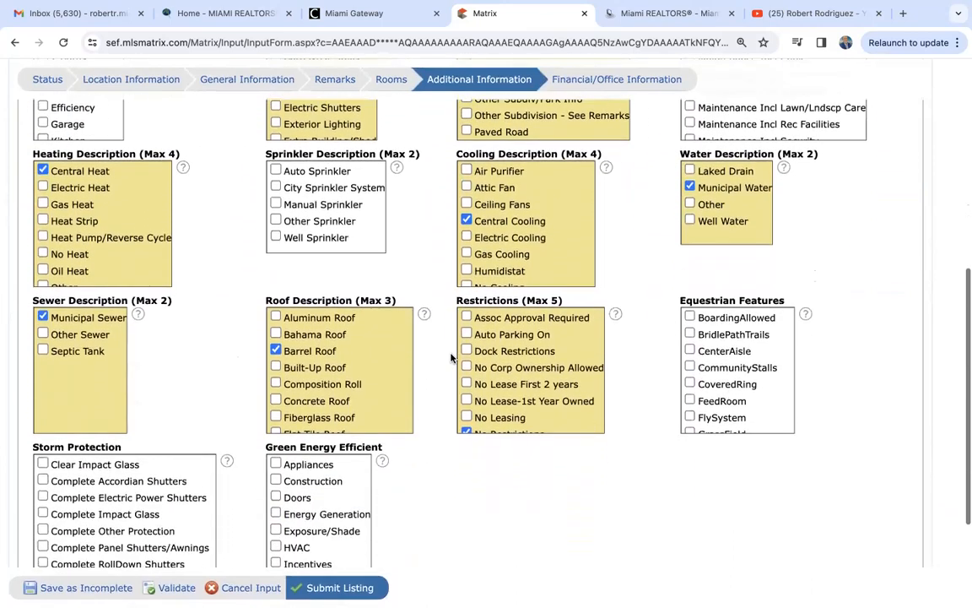
scroll(123, 405, "down", 3)
scroll(122, 405, "down", 1)
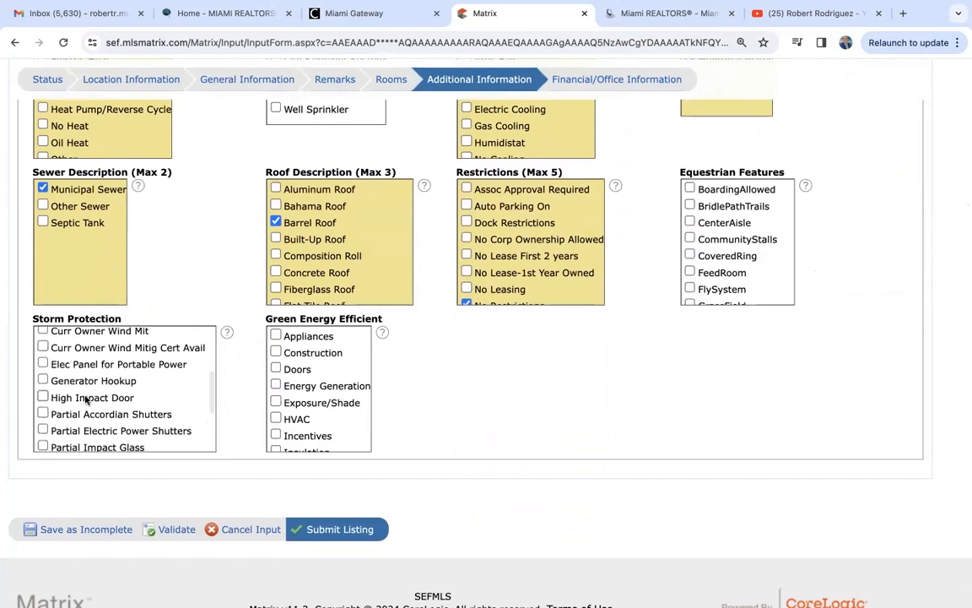
scroll(101, 414, "down", 3)
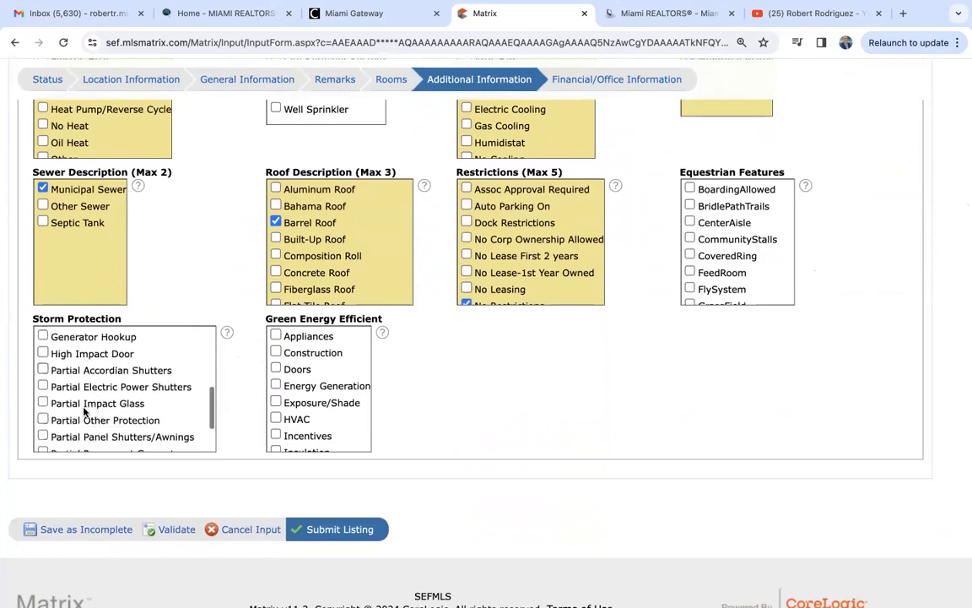
scroll(114, 422, "down", 1)
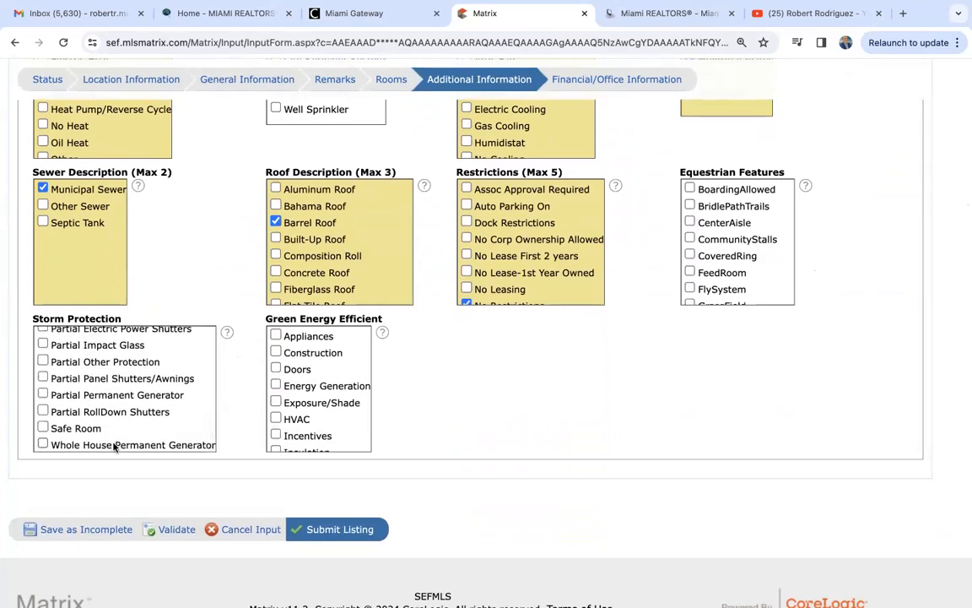
scroll(434, 436, "up", 1)
scroll(435, 436, "up", 6)
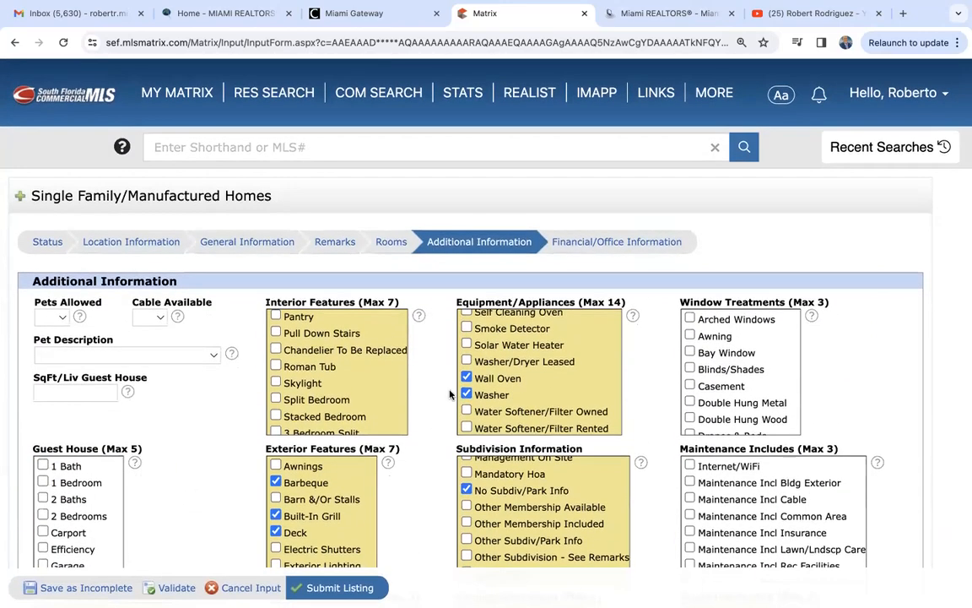
left_click(602, 244)
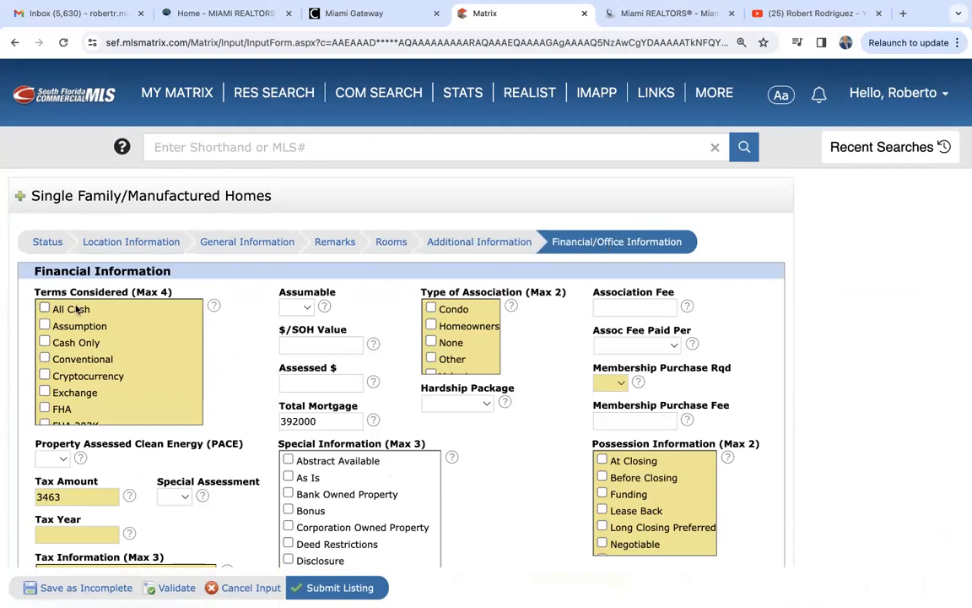
- Accept All Cash and Conventional terms and set the association type to None
scroll(232, 342, "down", 1)
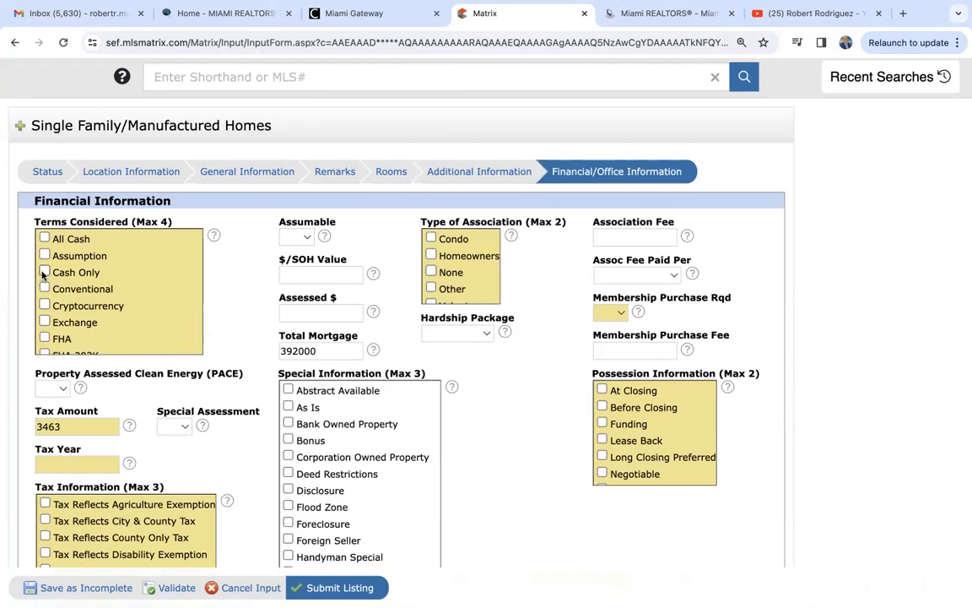
left_click(44, 239)
left_click(44, 289)
scroll(44, 288, "down", 1)
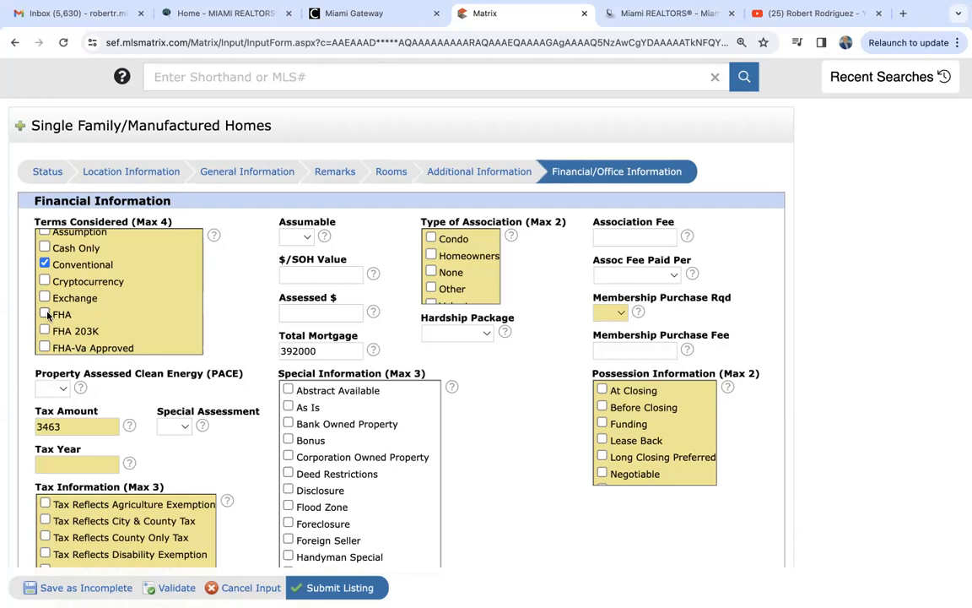
scroll(48, 314, "up", 2)
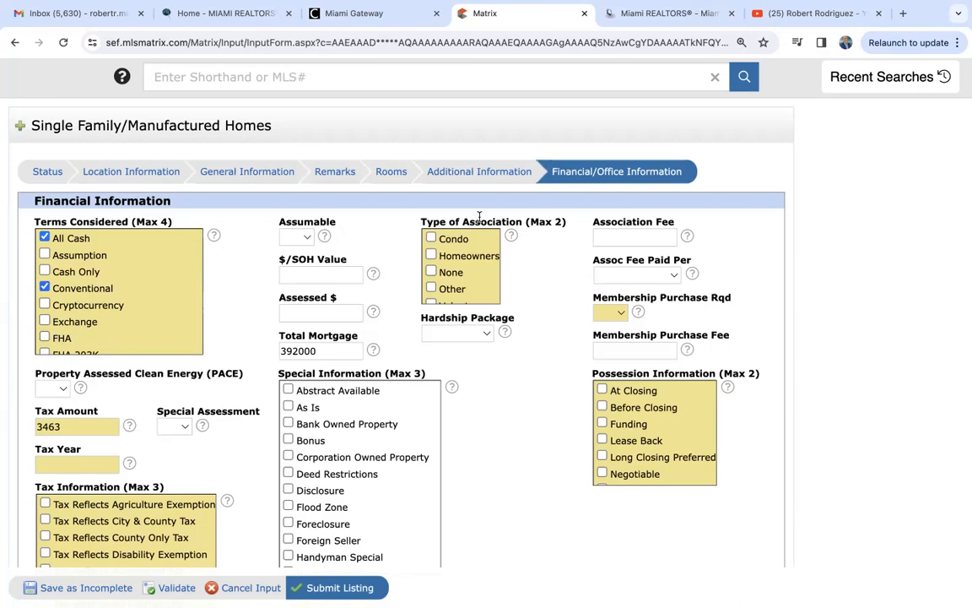
left_click(432, 271)
- Set Membership Purchase Rqd to No, leaving the fee payment frequency unset
left_click(643, 240)
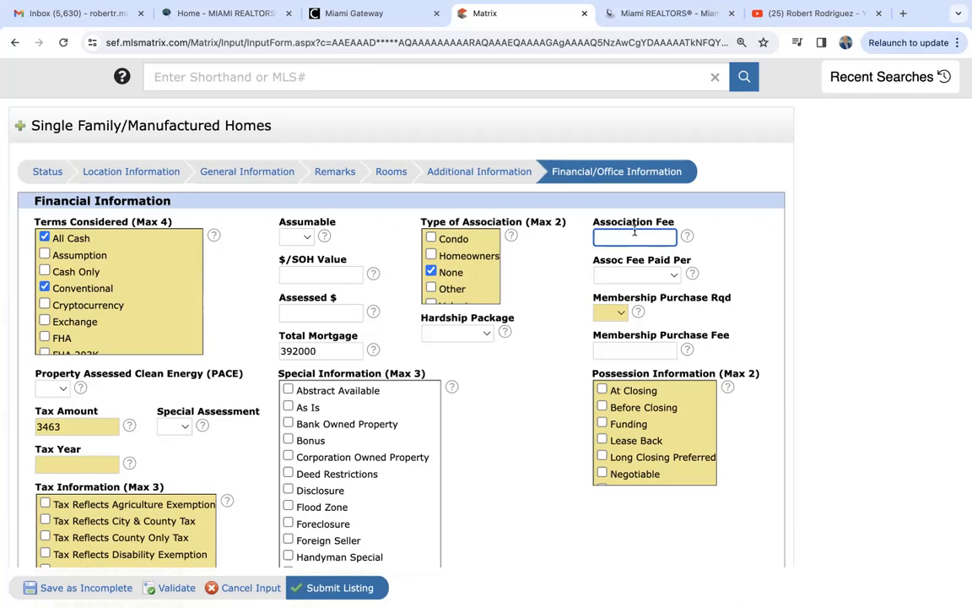
left_click(619, 276)
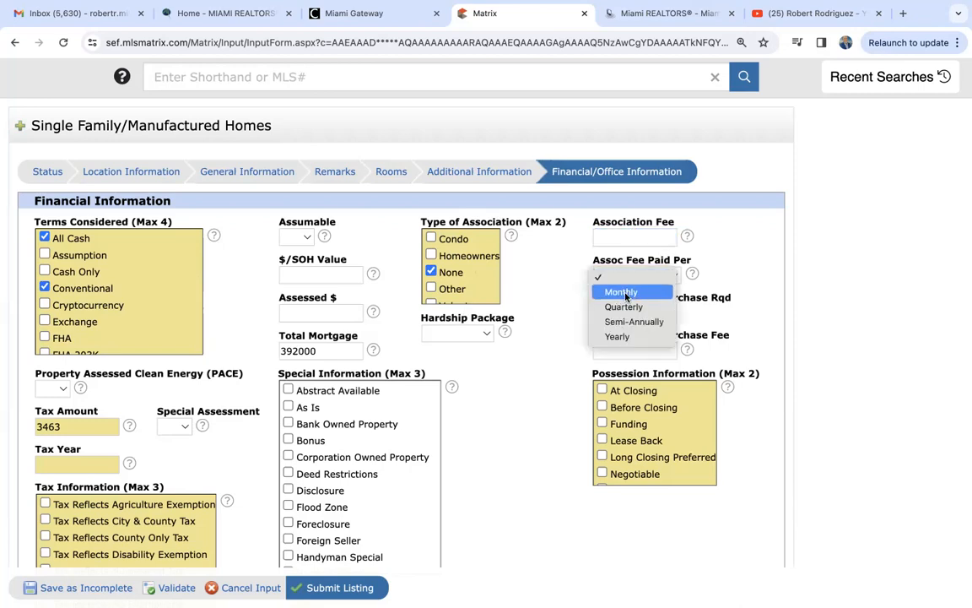
left_click(775, 298)
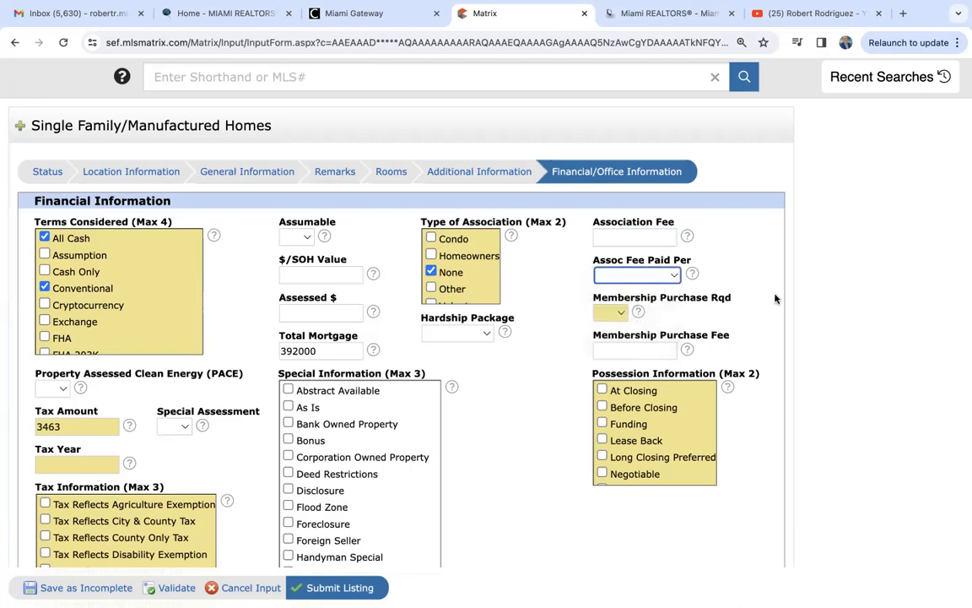
left_click(617, 316)
left_click(608, 344)
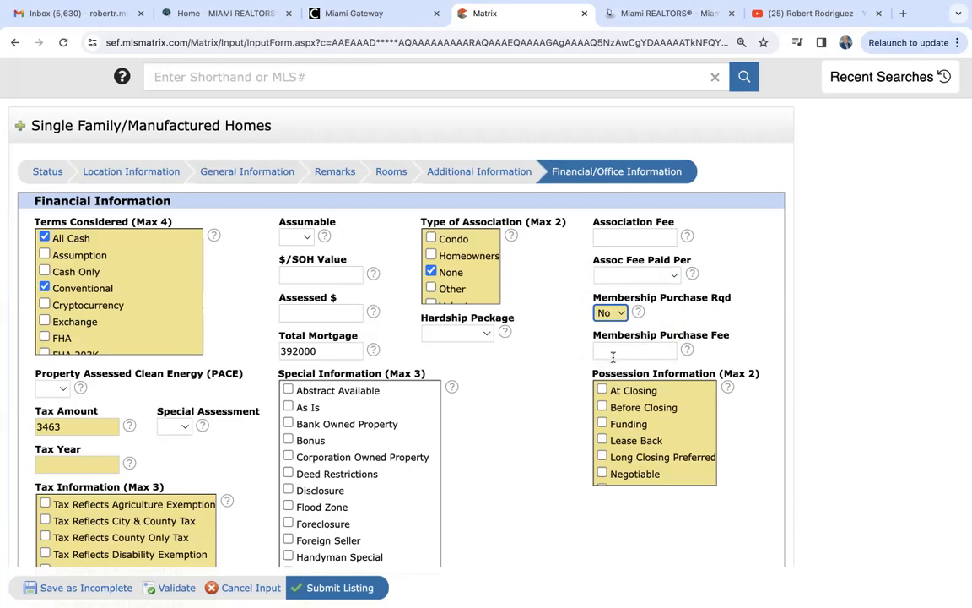
scroll(511, 374, "down", 3)
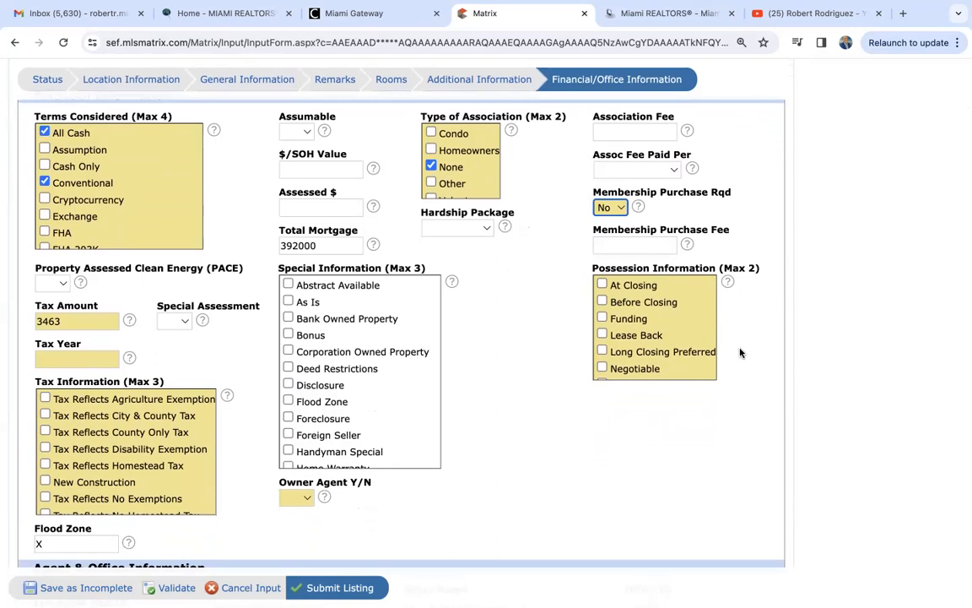
- Check Funding and At Closing as the possession terms
left_click(601, 318)
left_click(602, 284)
scroll(128, 343, "down", 1)
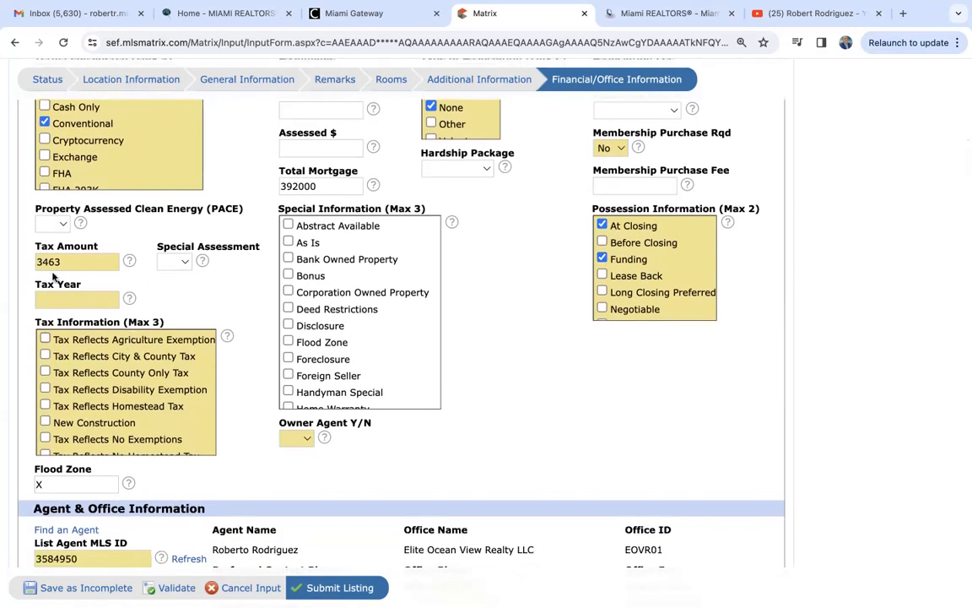
left_click(648, 22)
scroll(459, 408, "up", 5)
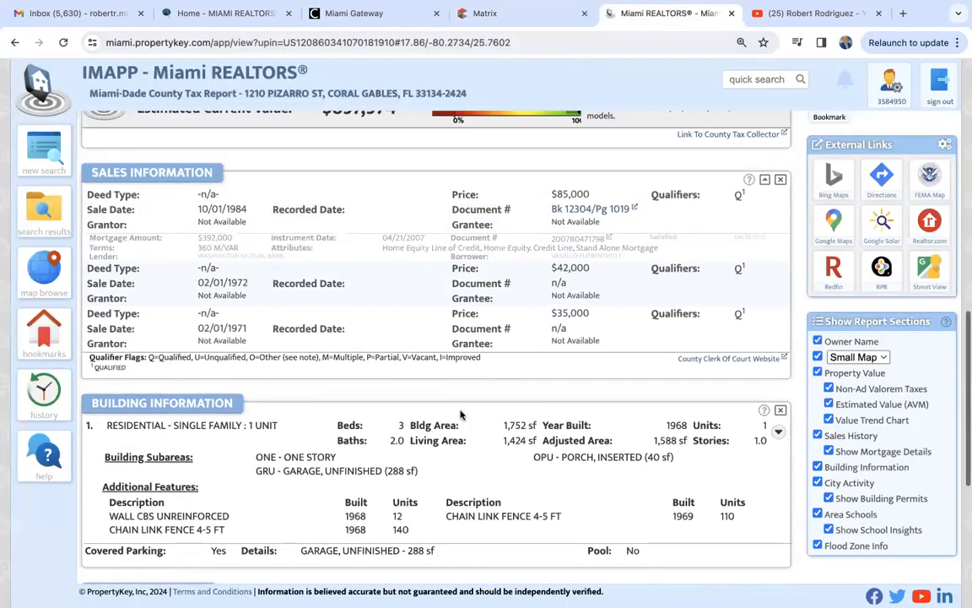
scroll(459, 408, "up", 1)
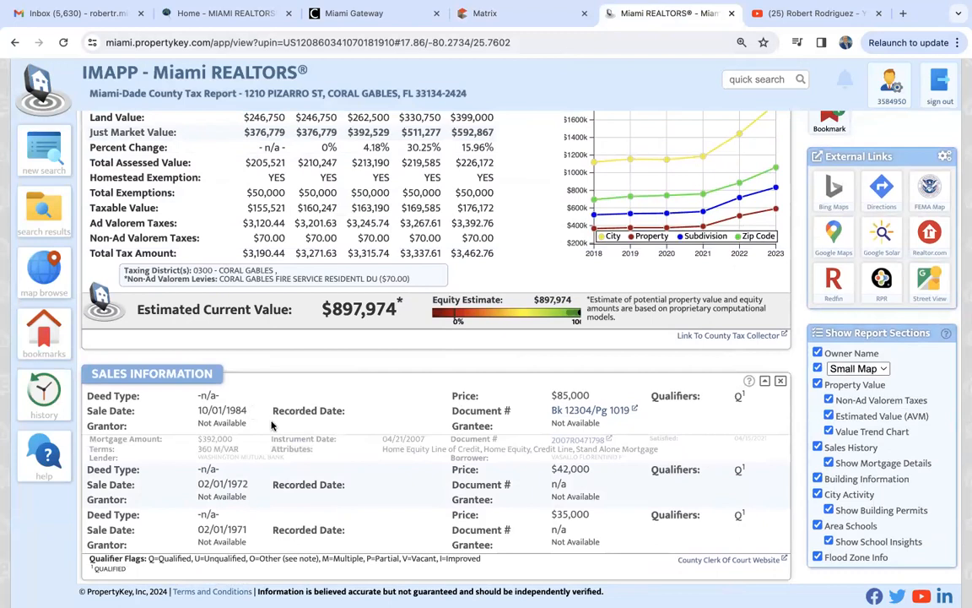
scroll(272, 426, "up", 3)
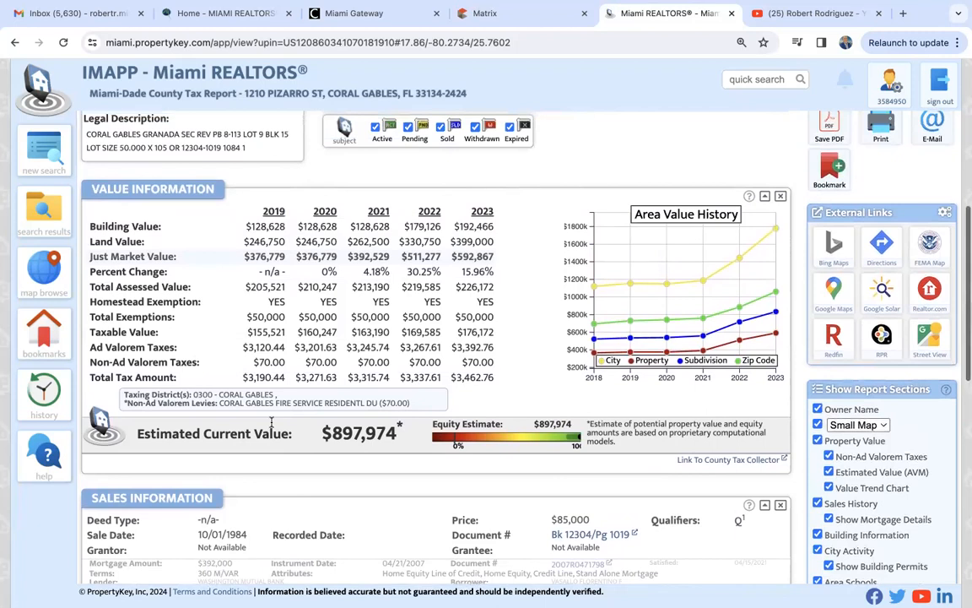
left_click(545, 22)
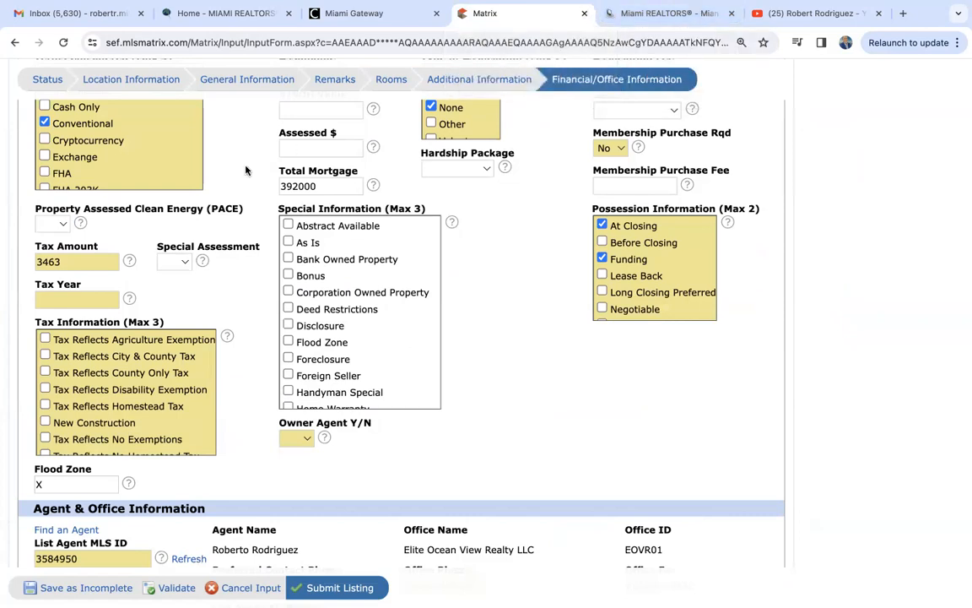
- Enter tax year 2023 and tick Tax Reflects Homestead Tax and City & County Tax
left_click(70, 297)
type("2023")
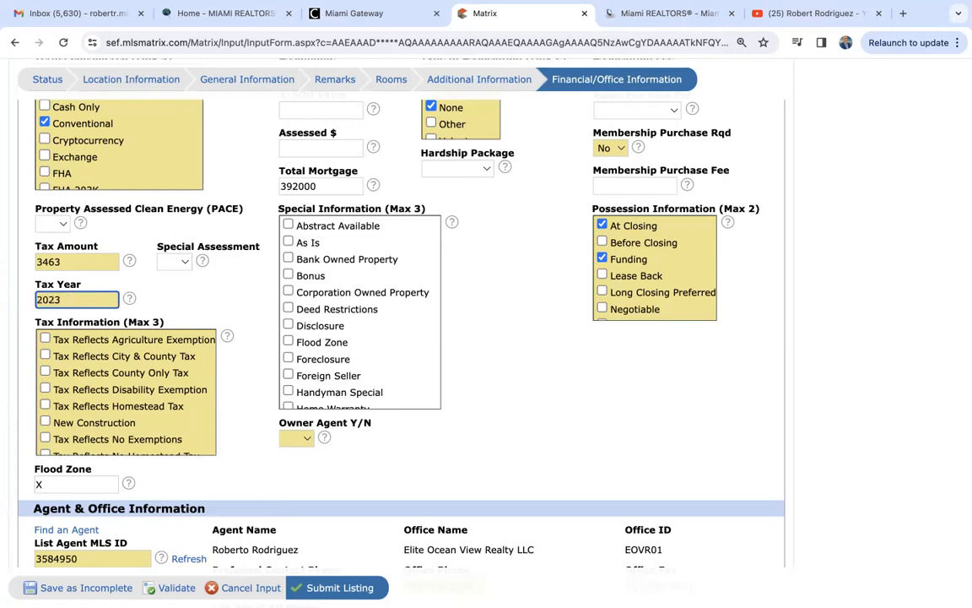
left_click(249, 295)
scroll(249, 295, "down", 2)
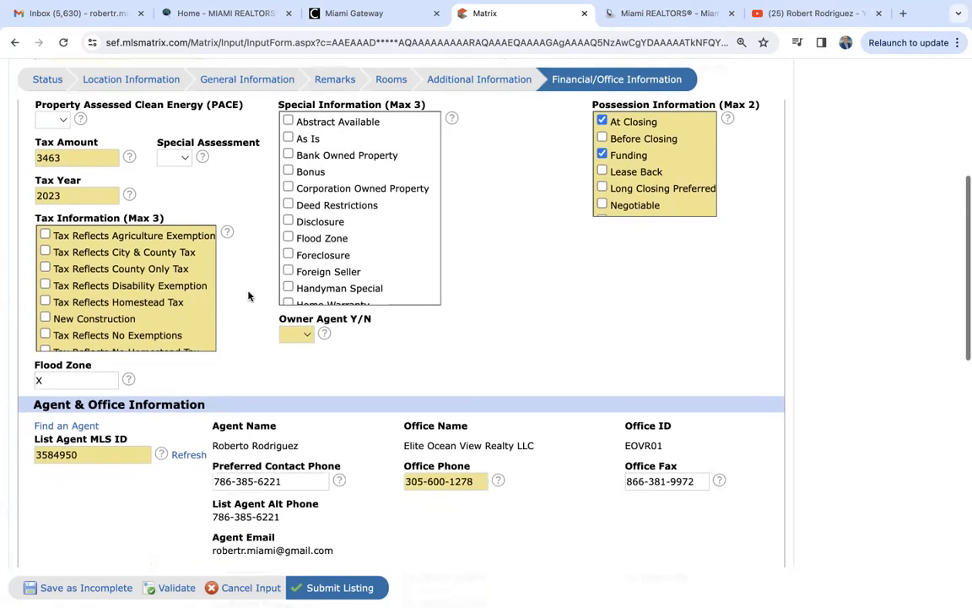
scroll(56, 312, "down", 1)
left_click(44, 295)
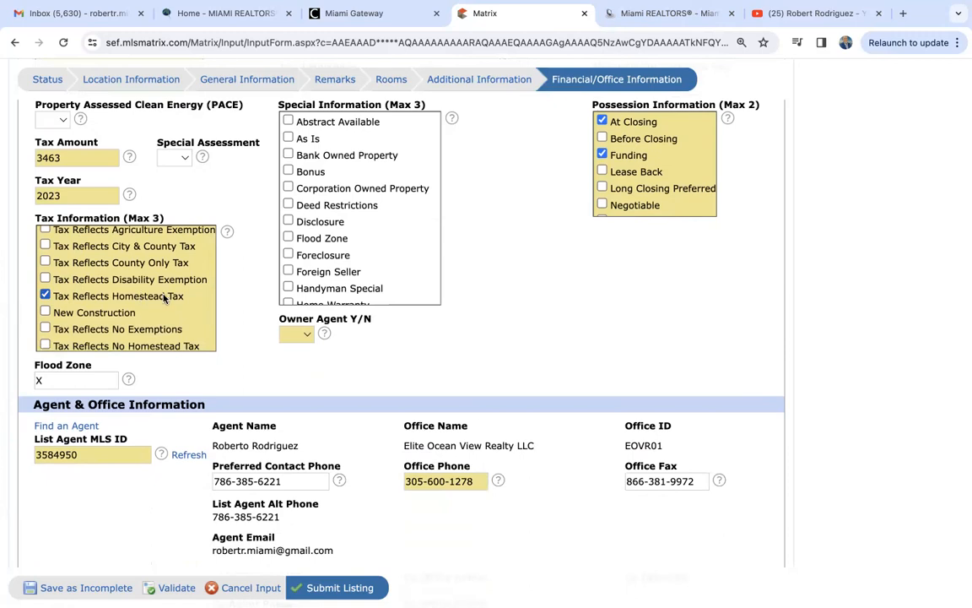
scroll(164, 297, "down", 1)
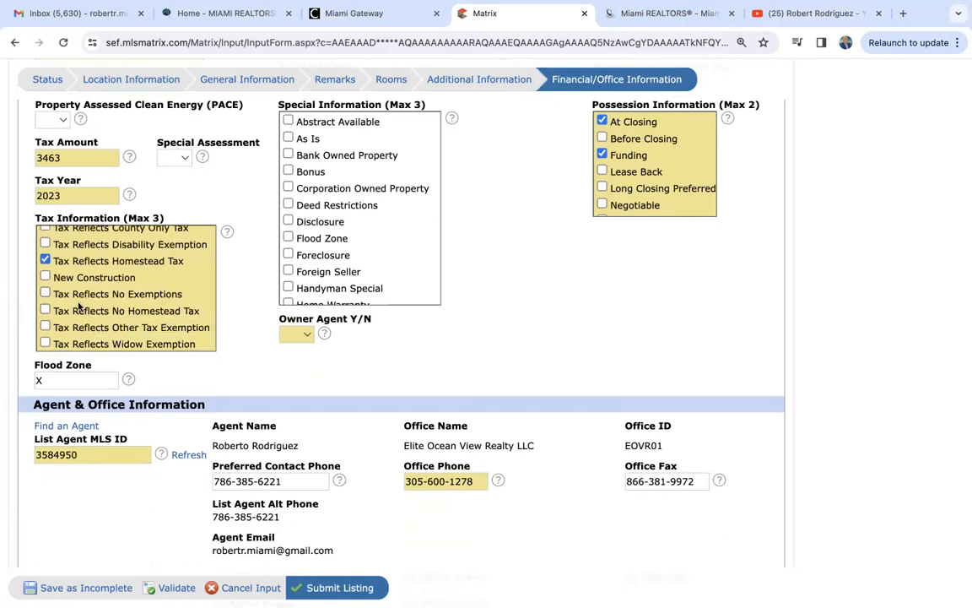
scroll(101, 321, "up", 2)
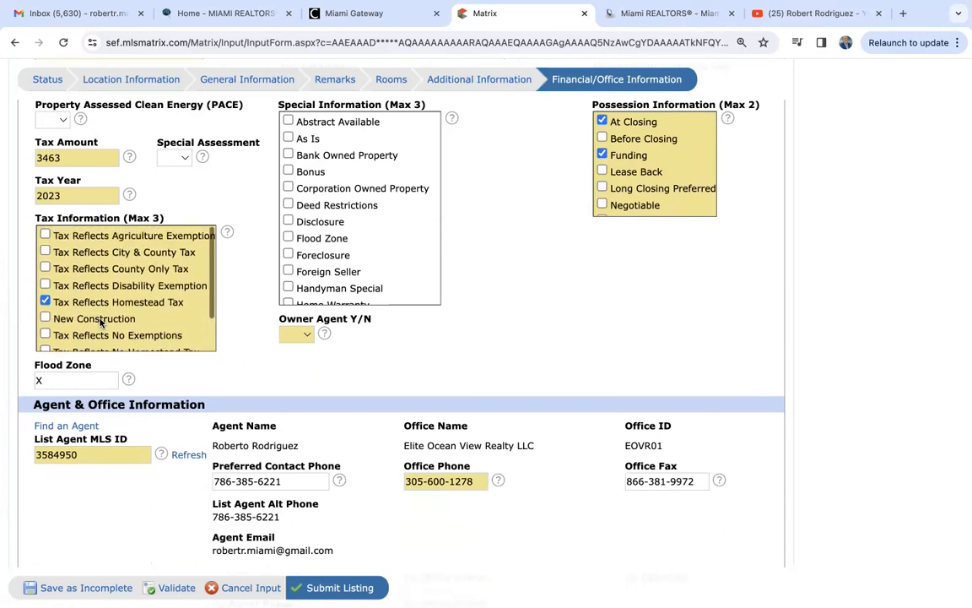
left_click(45, 252)
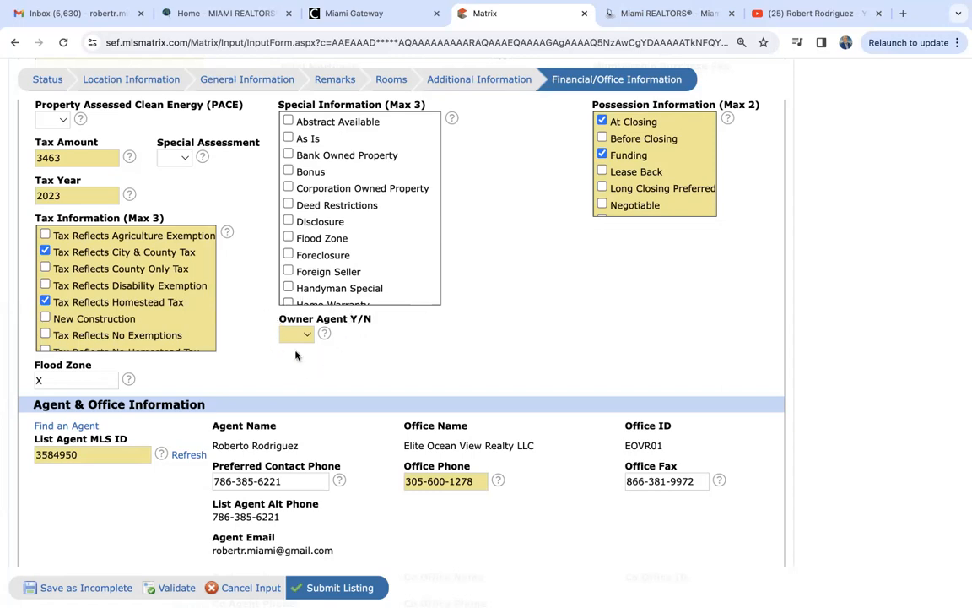
- Choose No for Owner Agent Y/N in the agent information
scroll(355, 351, "down", 2)
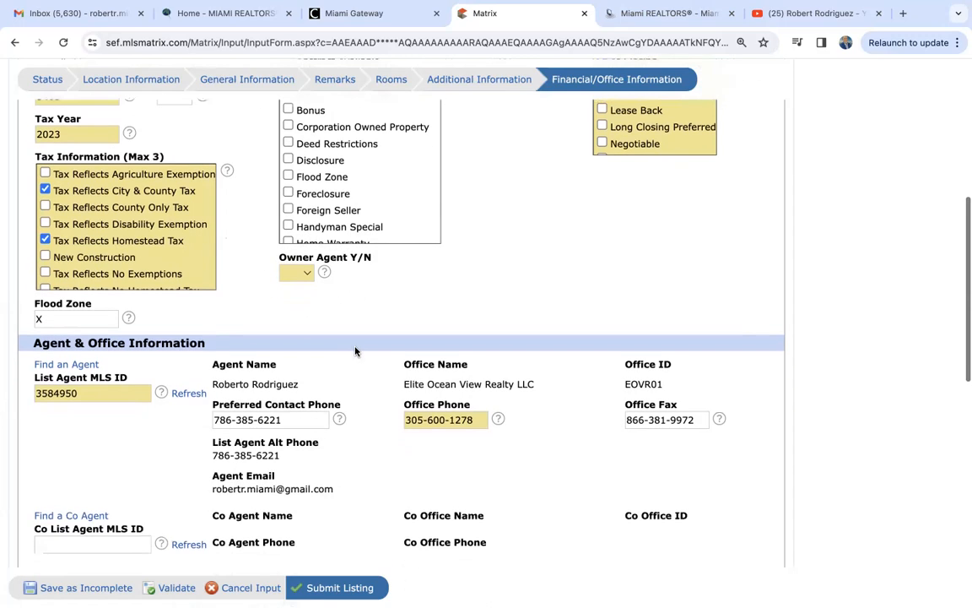
left_click(302, 273)
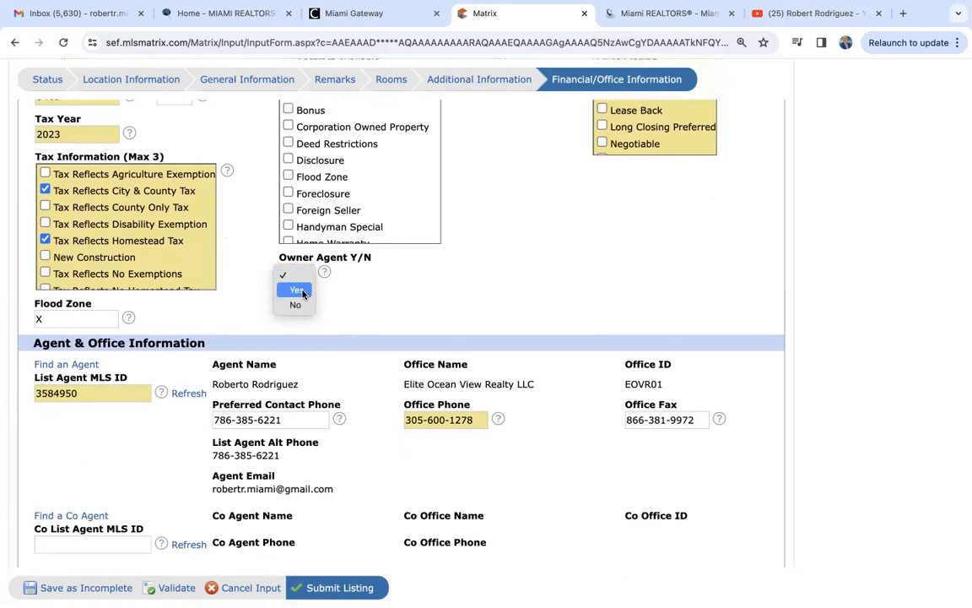
left_click(301, 305)
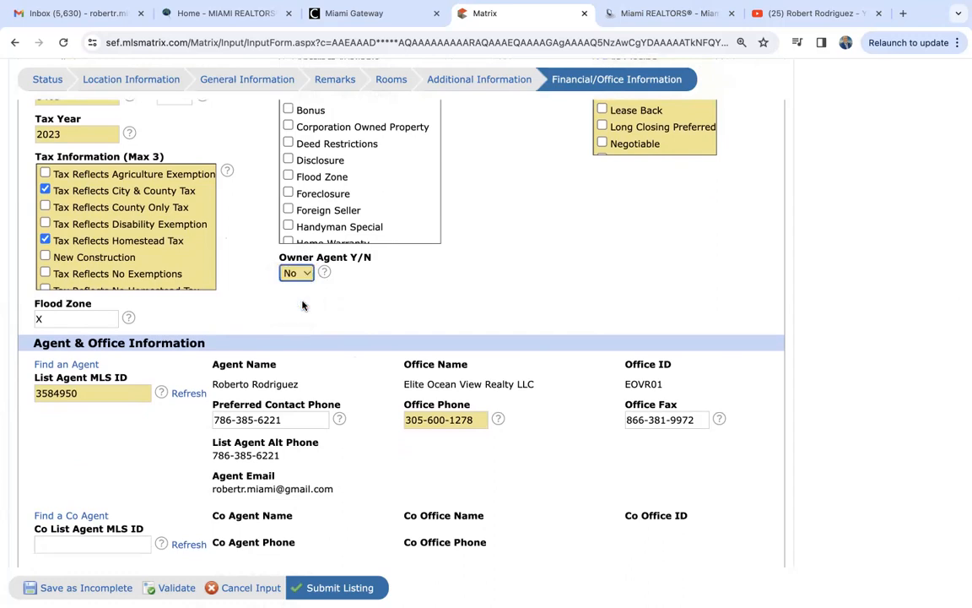
scroll(303, 305, "up", 5)
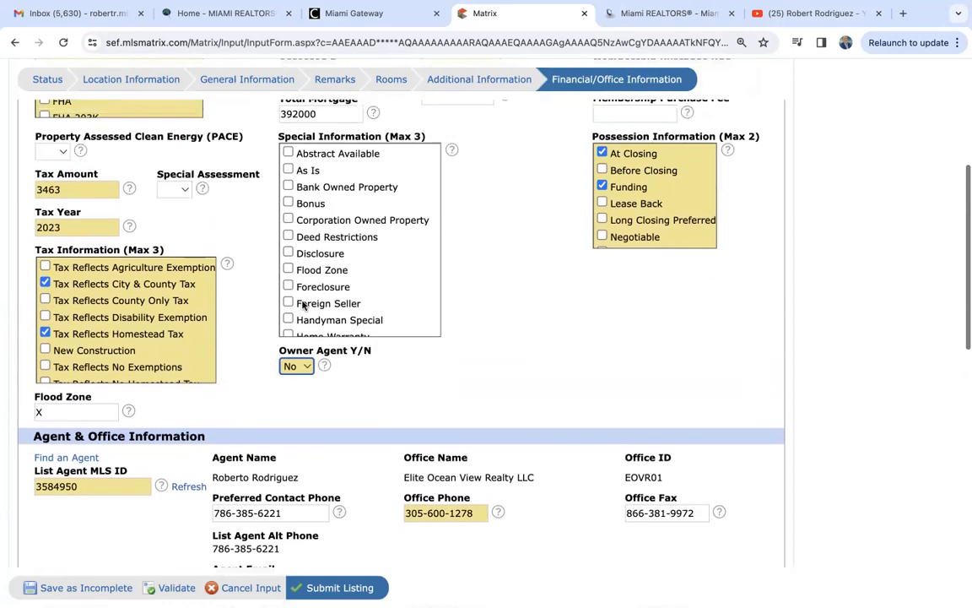
scroll(303, 306, "up", 3)
scroll(303, 306, "down", 4)
scroll(253, 393, "down", 6)
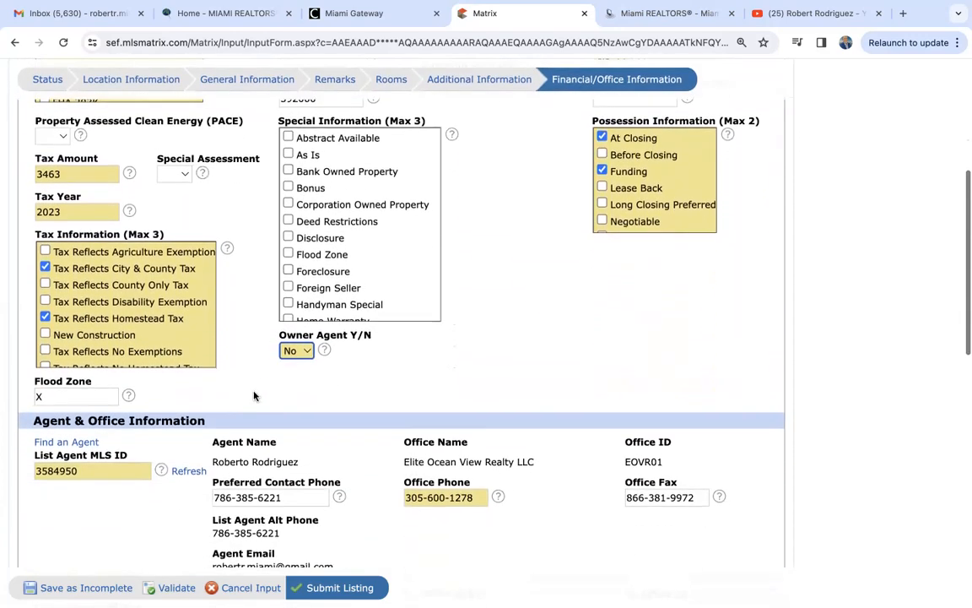
scroll(144, 404, "down", 3)
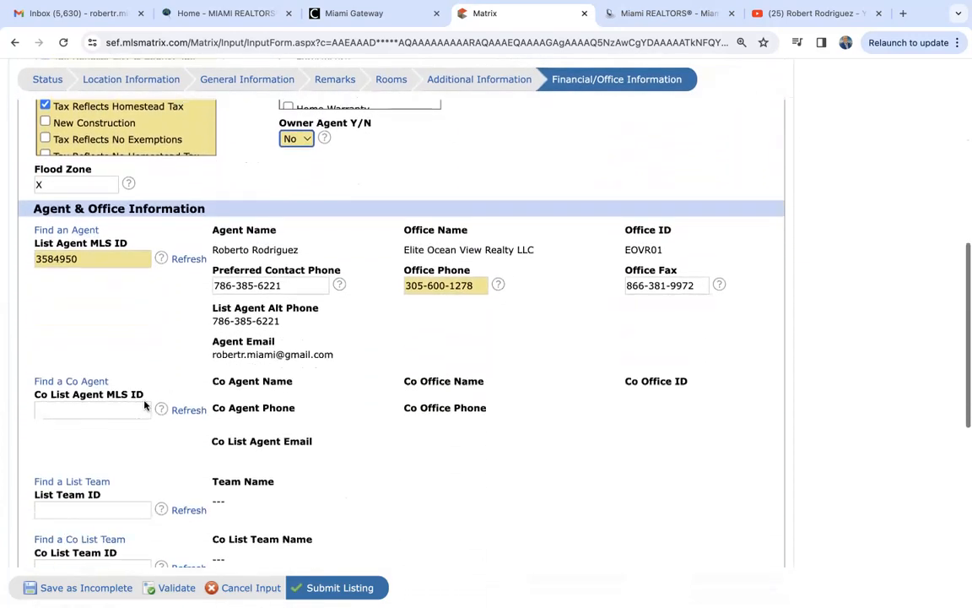
scroll(143, 404, "up", 1)
scroll(144, 405, "up", 1)
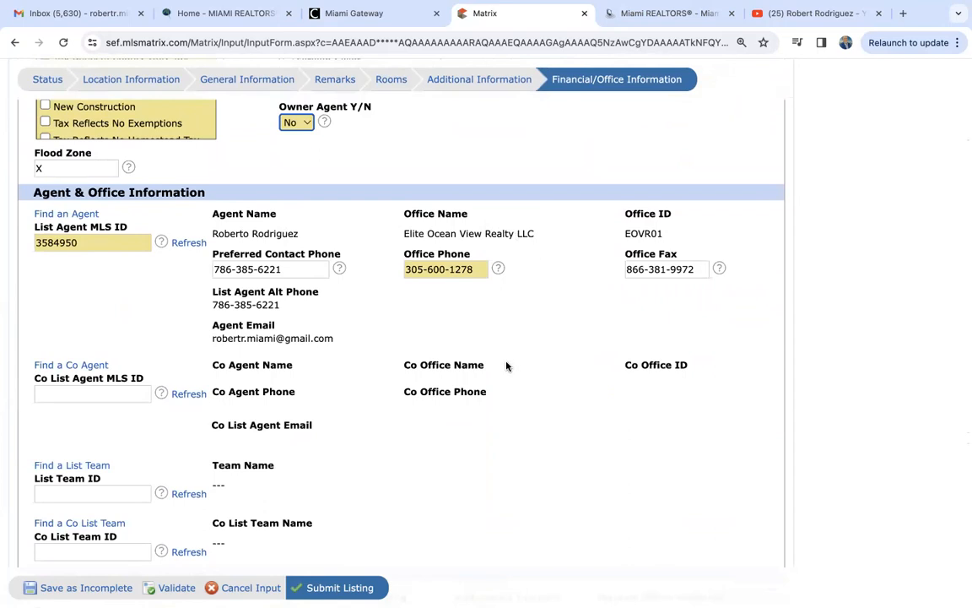
scroll(506, 365, "down", 2)
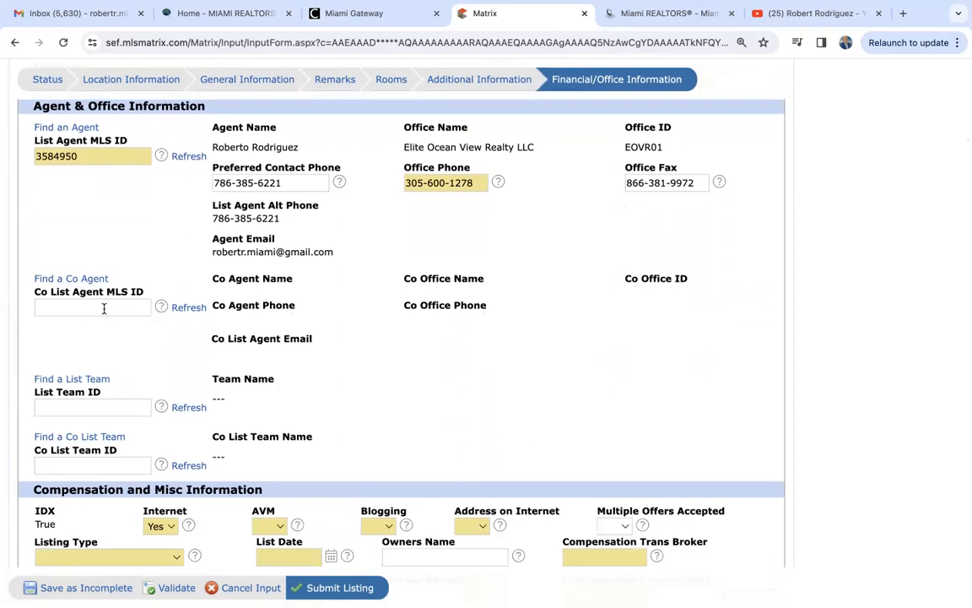
- Keep Internet display set to Yes in Compensation and Misc Information
scroll(104, 309, "down", 5)
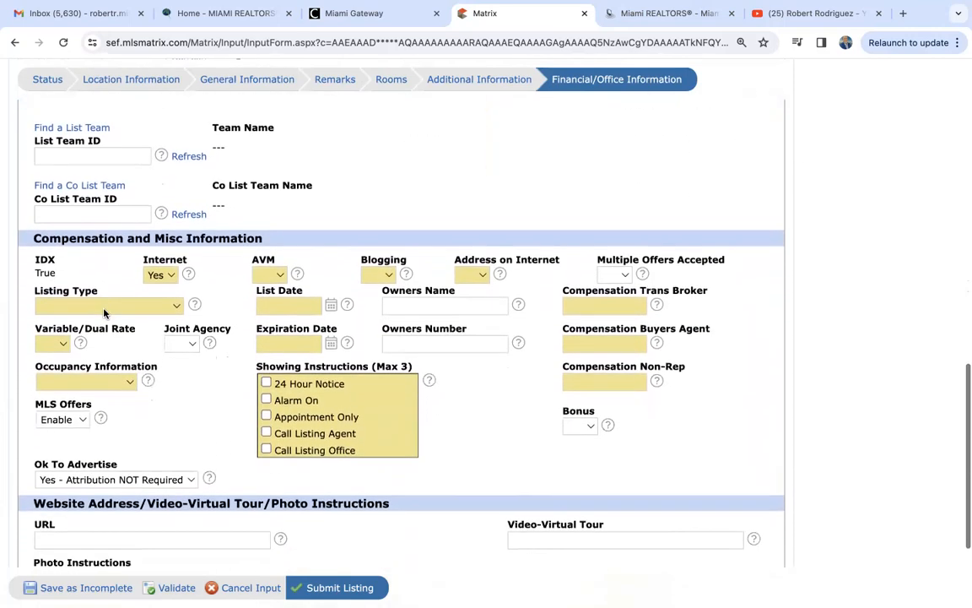
scroll(104, 314, "down", 2)
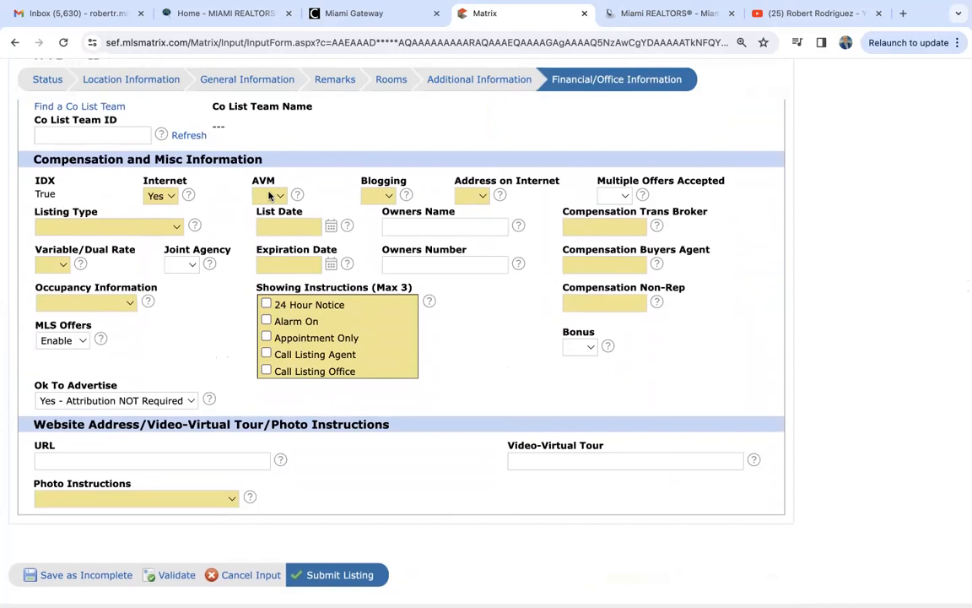
left_click(164, 195)
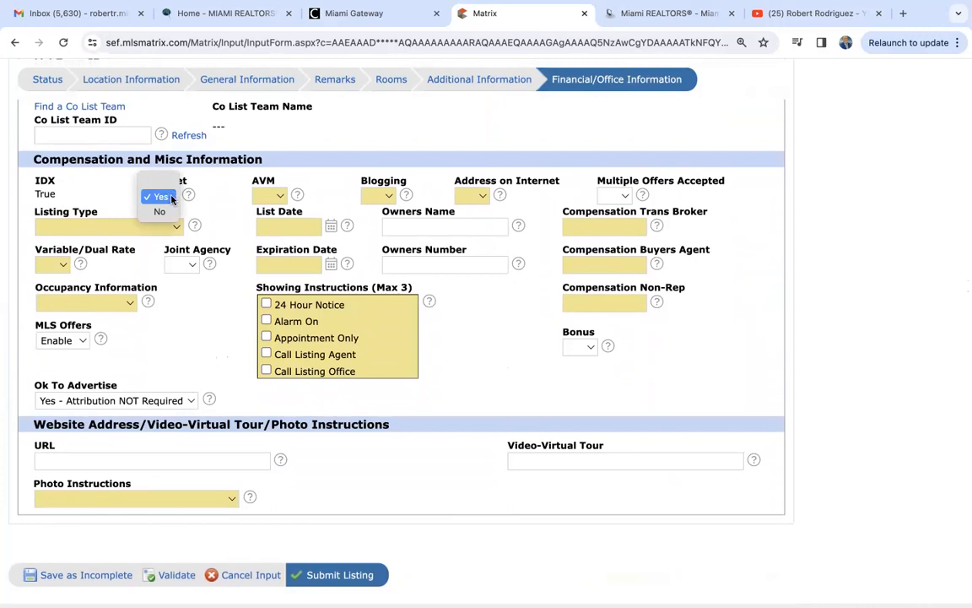
left_click(170, 198)
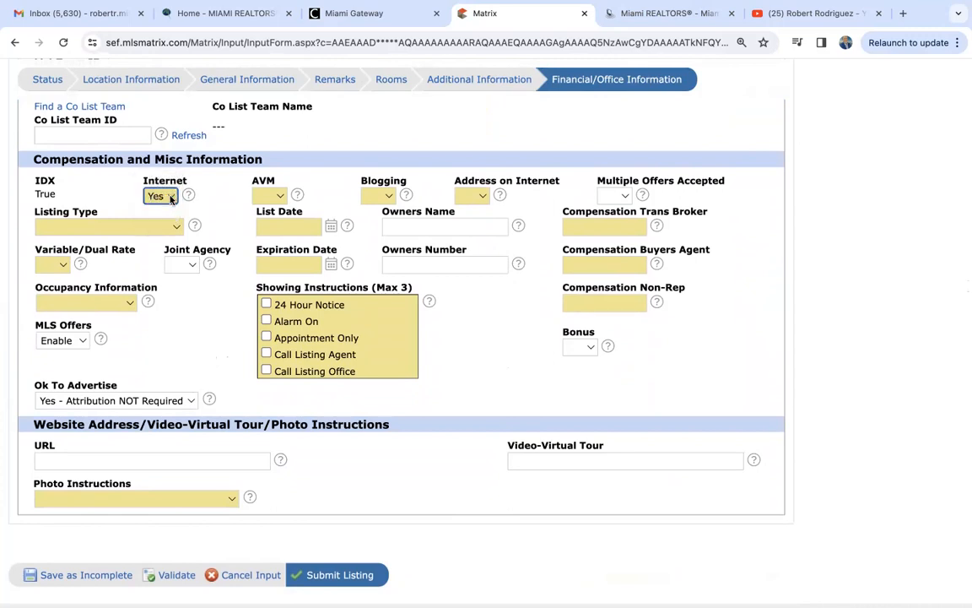
left_click(171, 198)
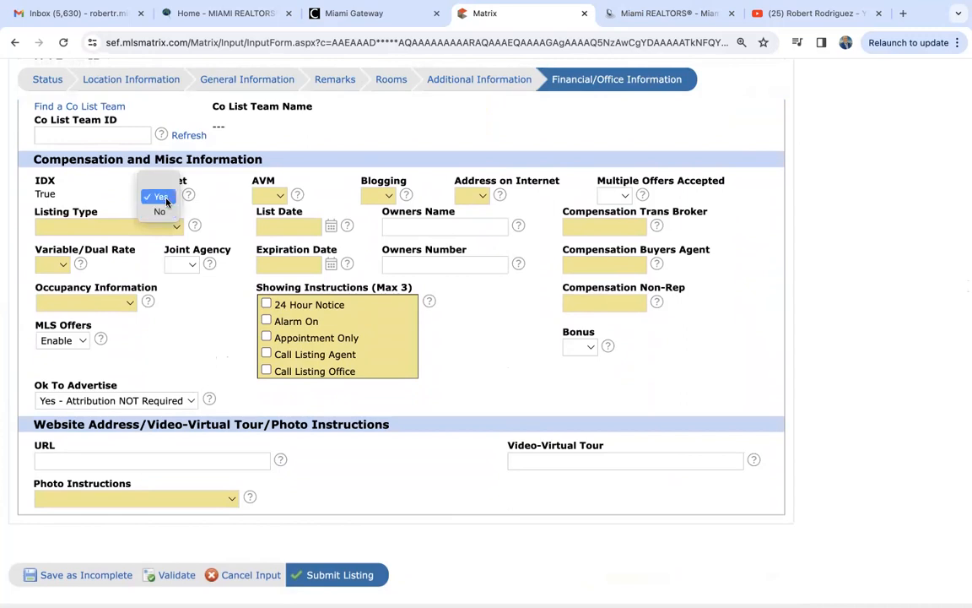
left_click(157, 196)
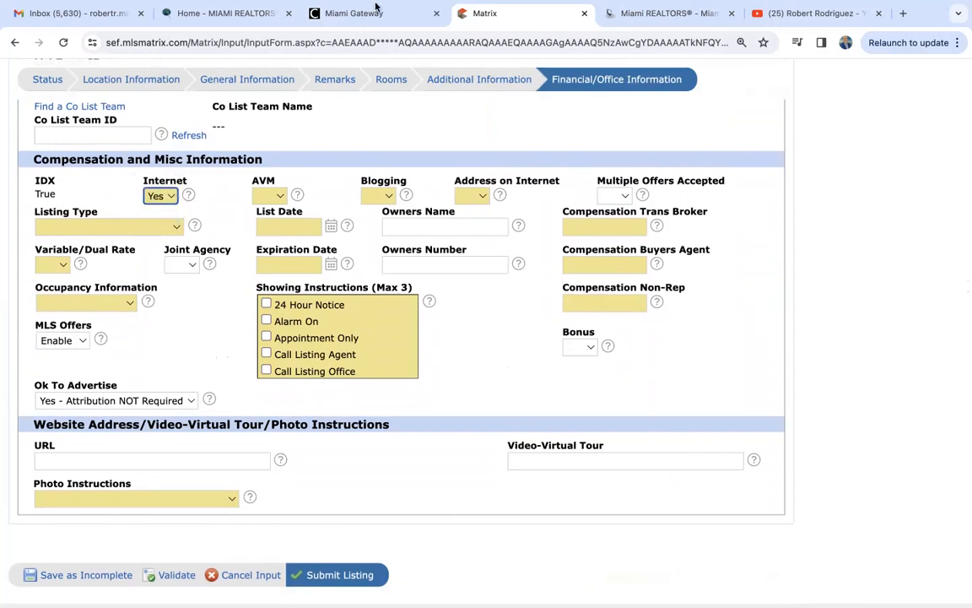
- Set AVM to No, and Blogging and Address on Internet to Yes
left_click(274, 195)
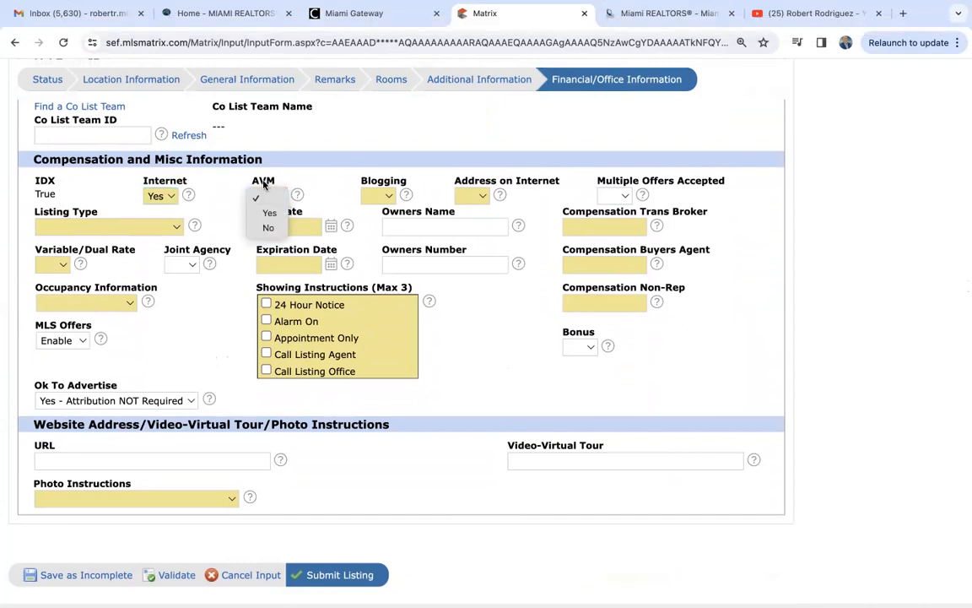
left_click(270, 228)
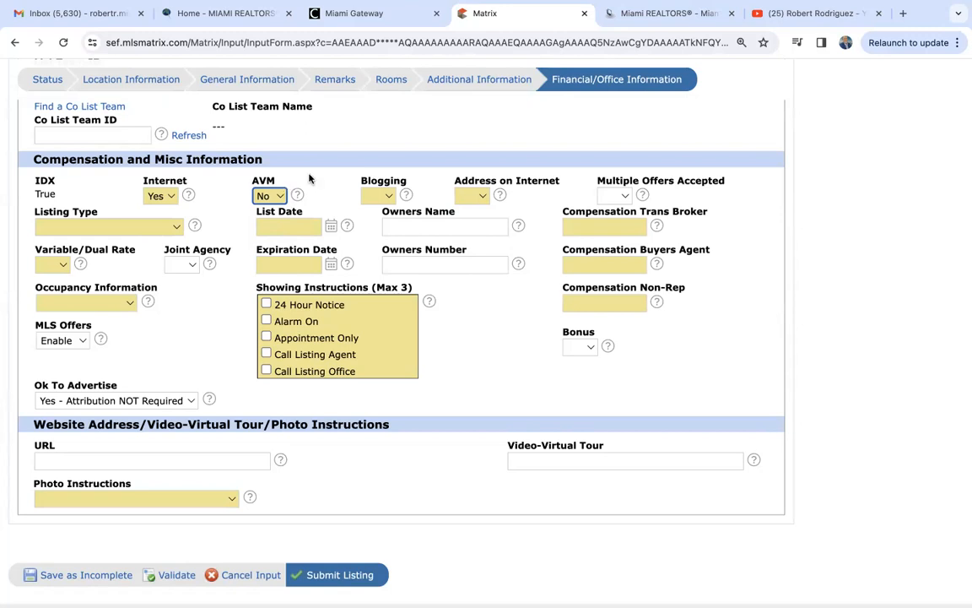
left_click(380, 195)
left_click(380, 213)
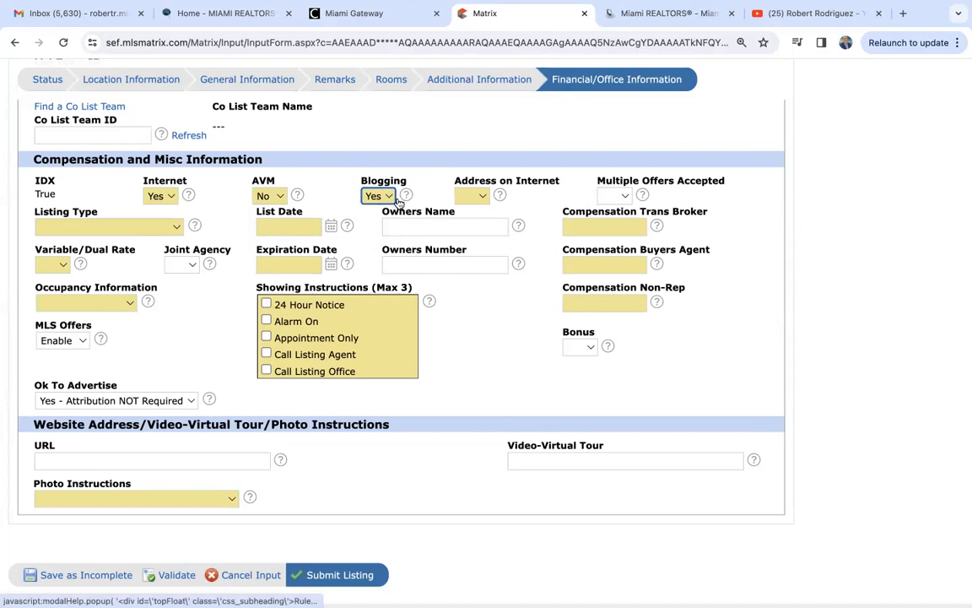
mouse_move(399, 200)
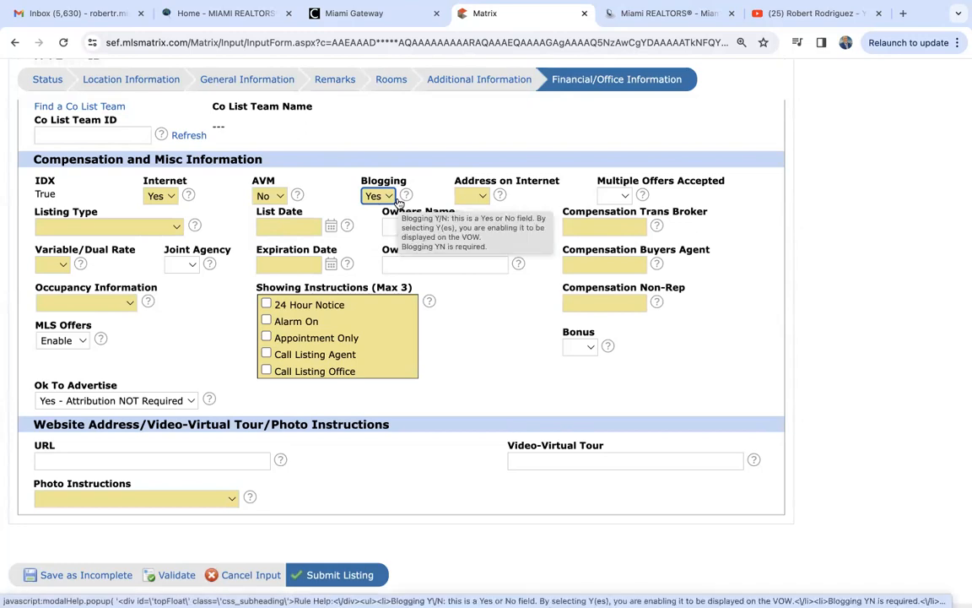
left_click(482, 195)
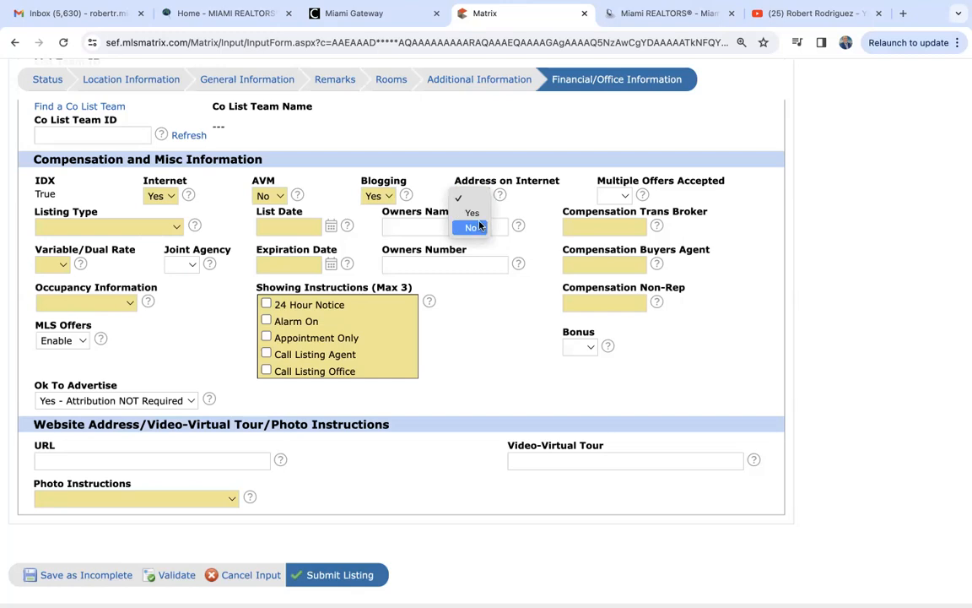
left_click(474, 213)
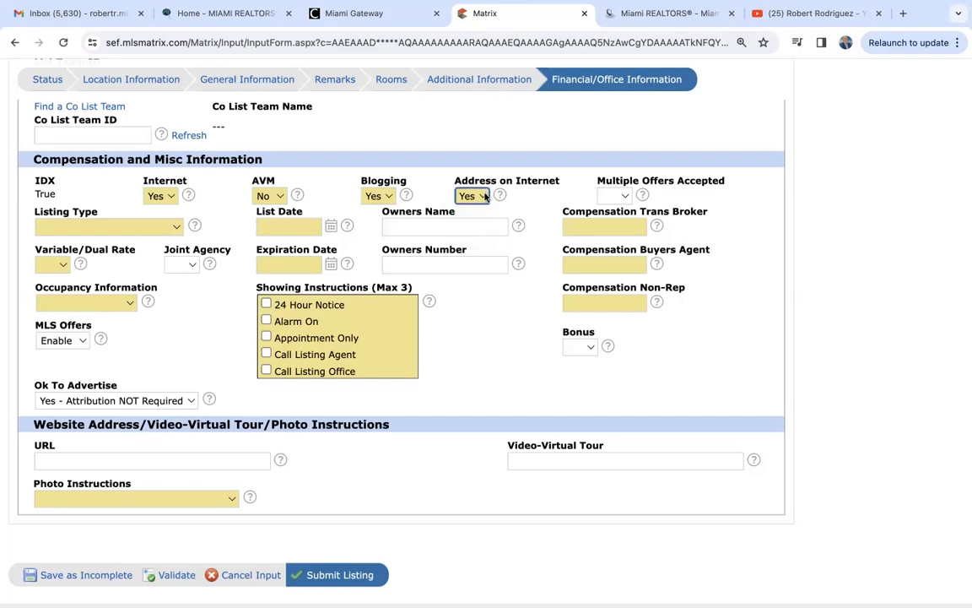
- Leave Address on Internet at Yes and show the Listing Type options
left_click(485, 196)
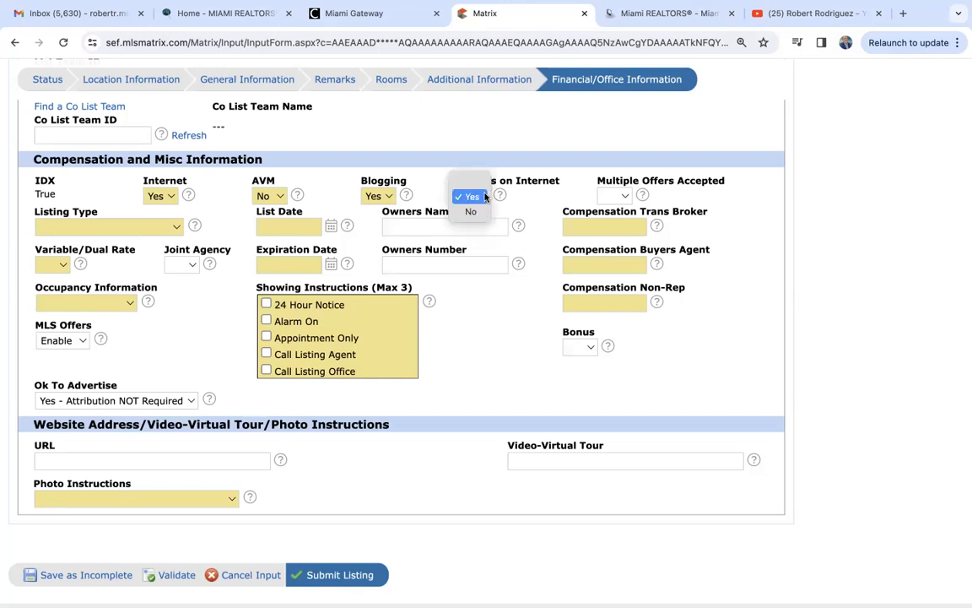
left_click(544, 198)
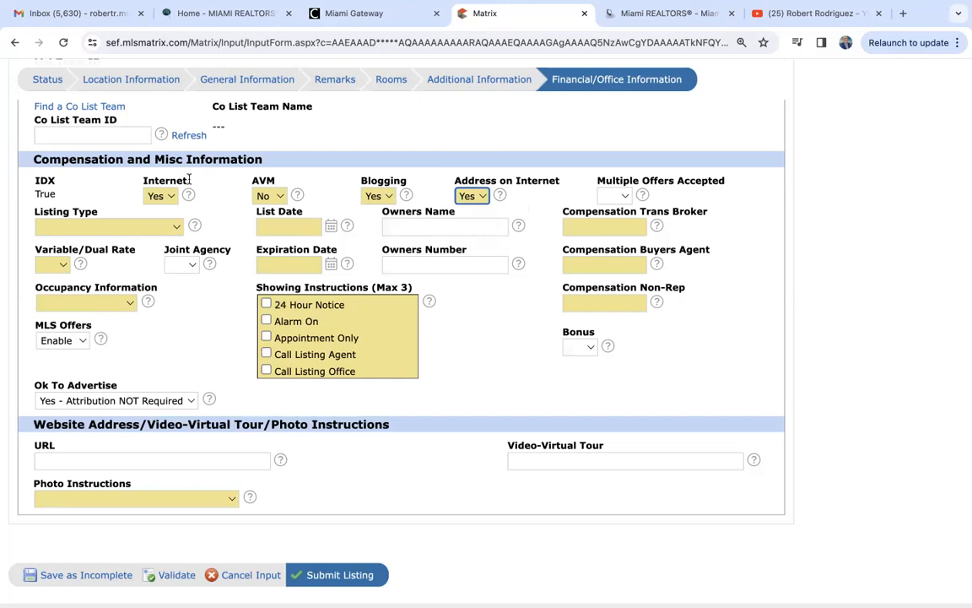
left_click(101, 226)
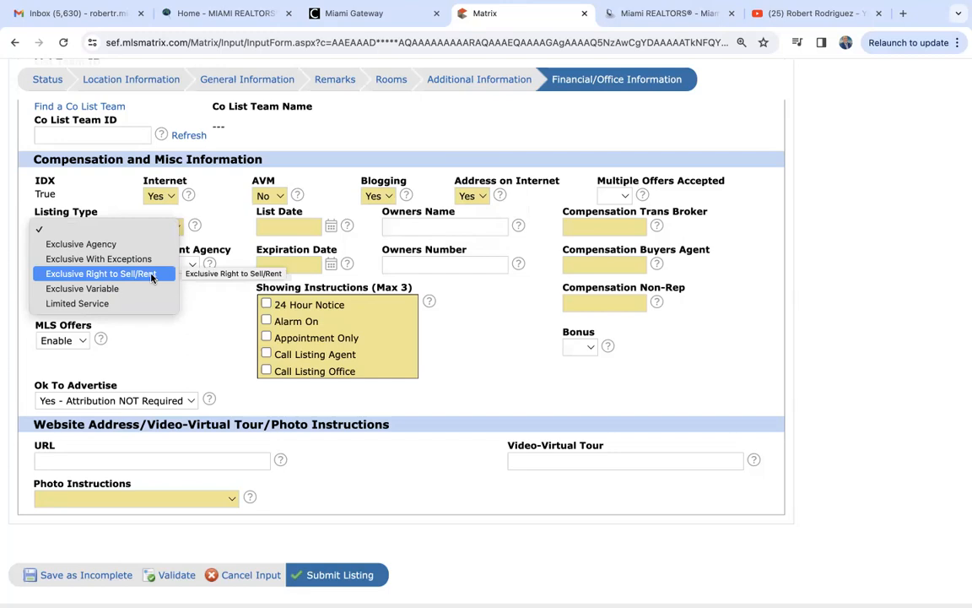
- Set Listing Type to Exclusive Right to Sell/Rent and List Date to 05/02/2024
left_click(125, 278)
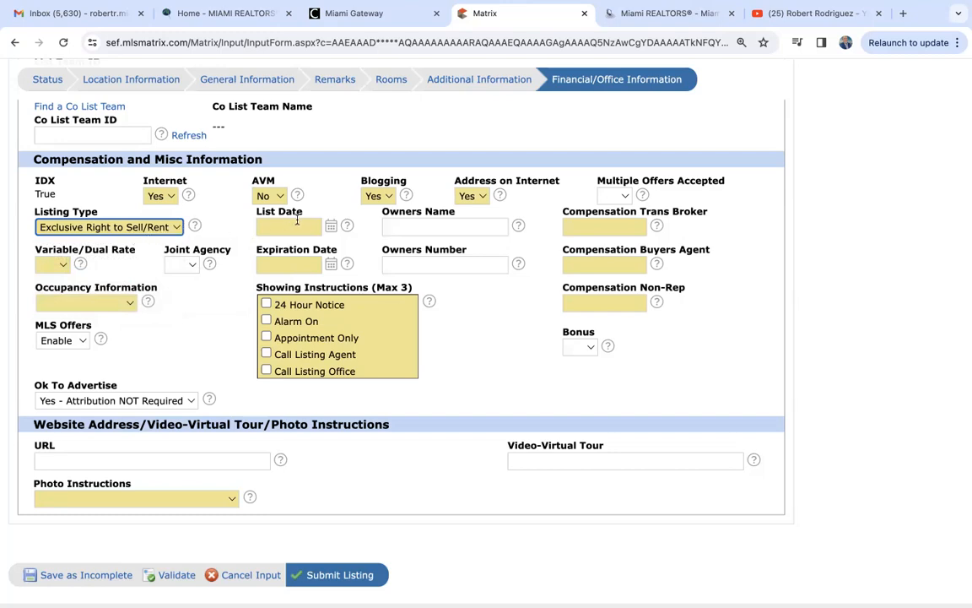
left_click(330, 225)
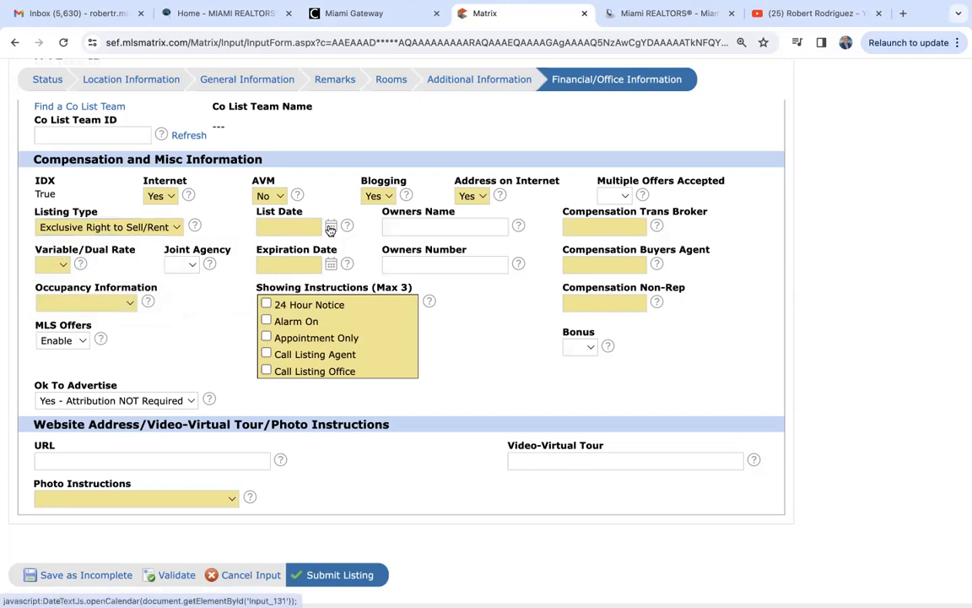
left_click(359, 303)
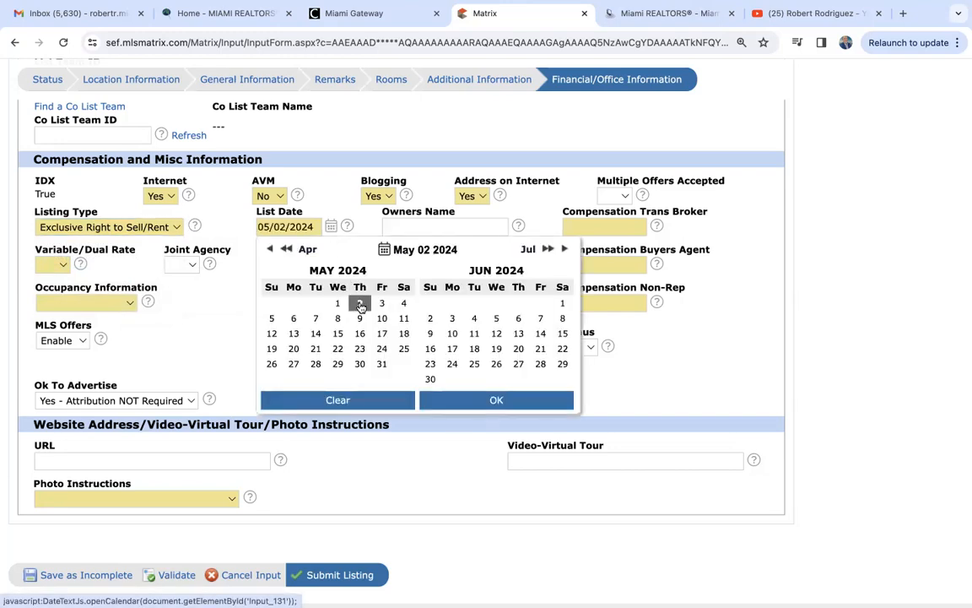
left_click(495, 399)
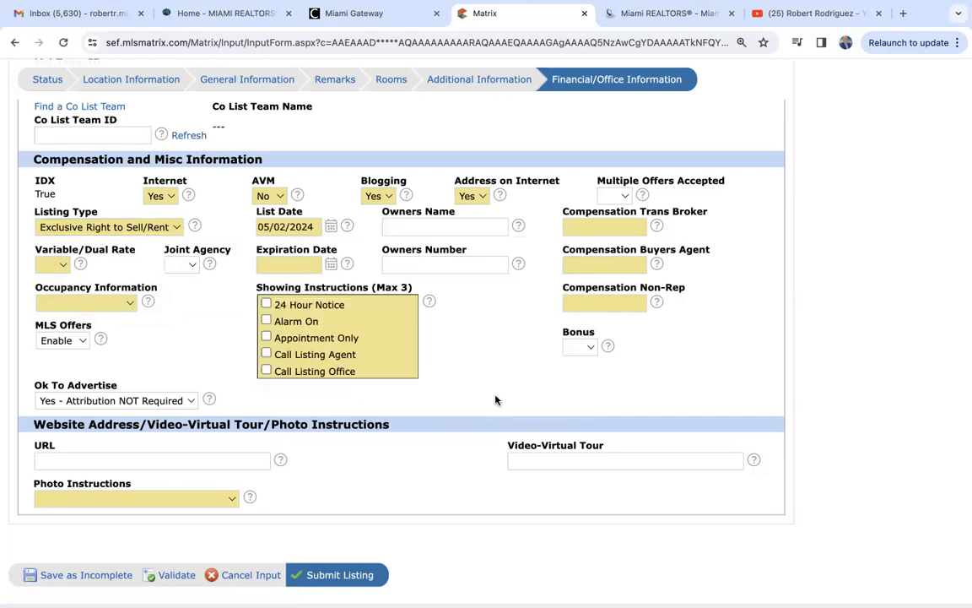
- Set the Expiration Date to 11/01/2024 using the calendar
left_click(332, 265)
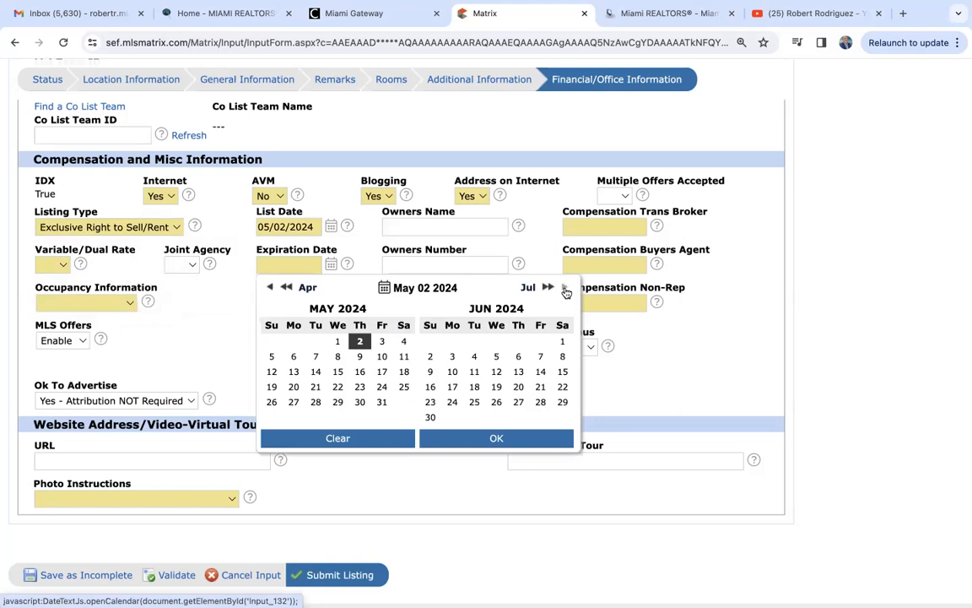
left_click(565, 288)
left_click(564, 288)
left_click(564, 288)
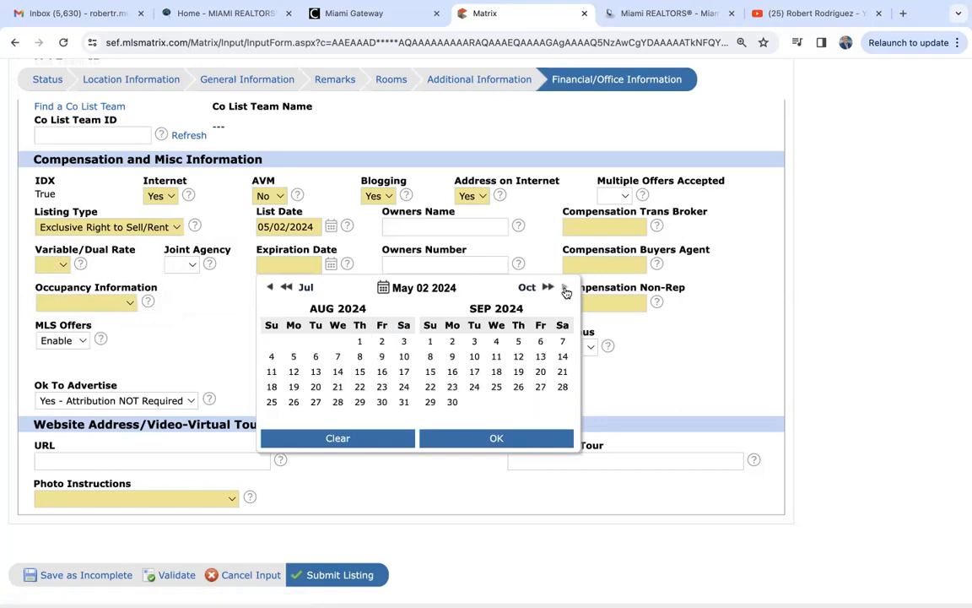
left_click(564, 288)
left_click(565, 287)
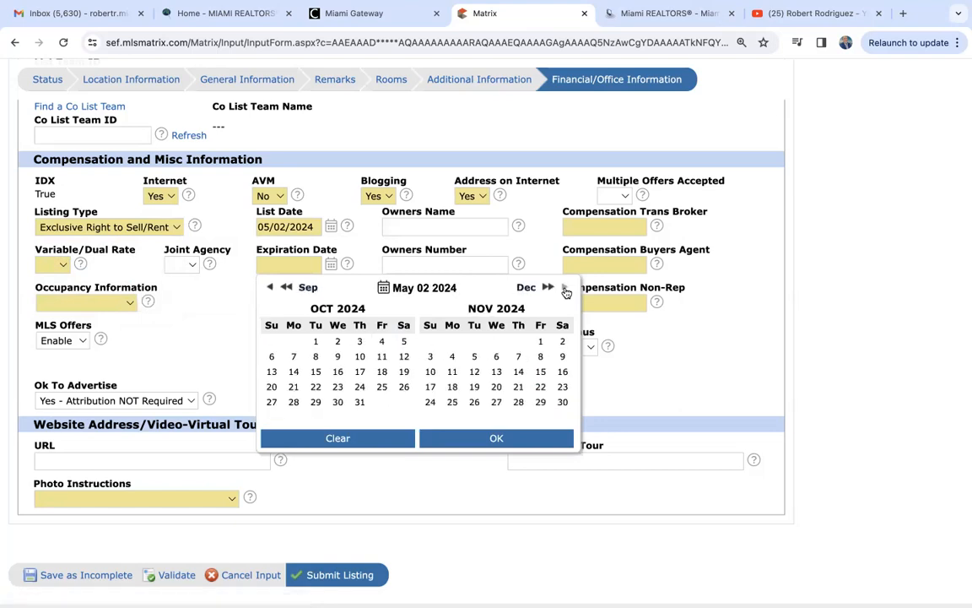
left_click(541, 341)
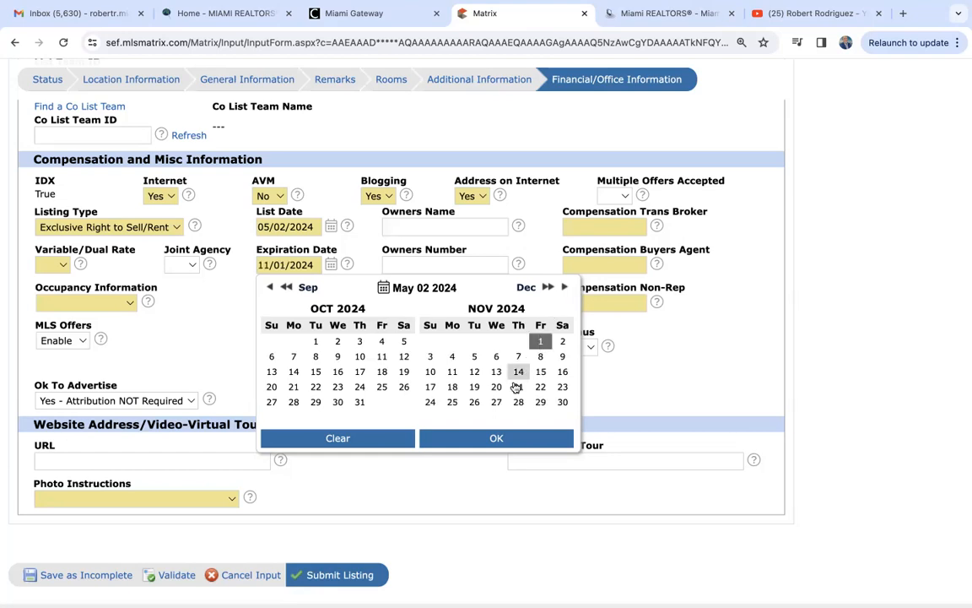
left_click(492, 439)
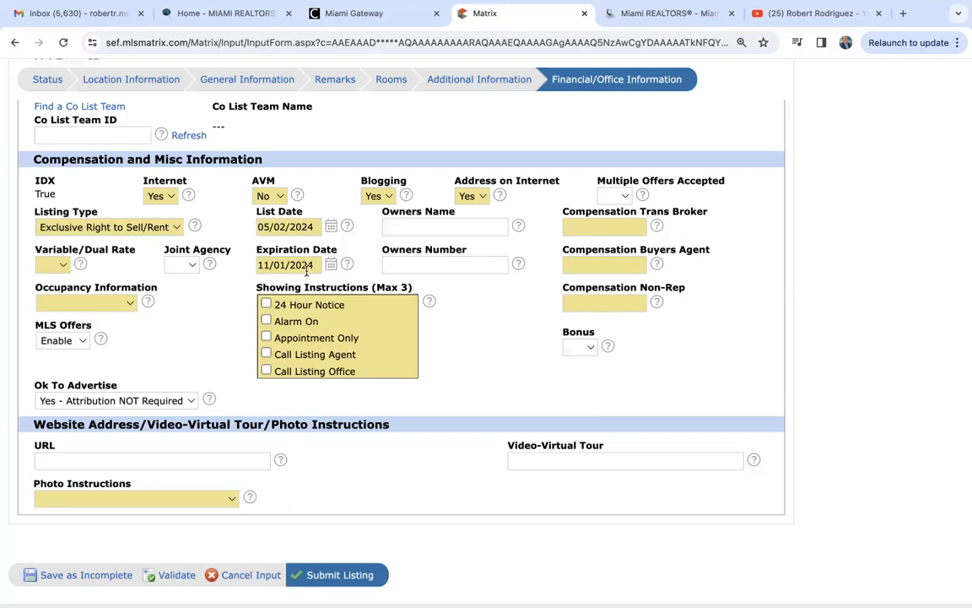
- Choose No for Variable/Dual Rate in Compensation and Misc Information
left_click(61, 267)
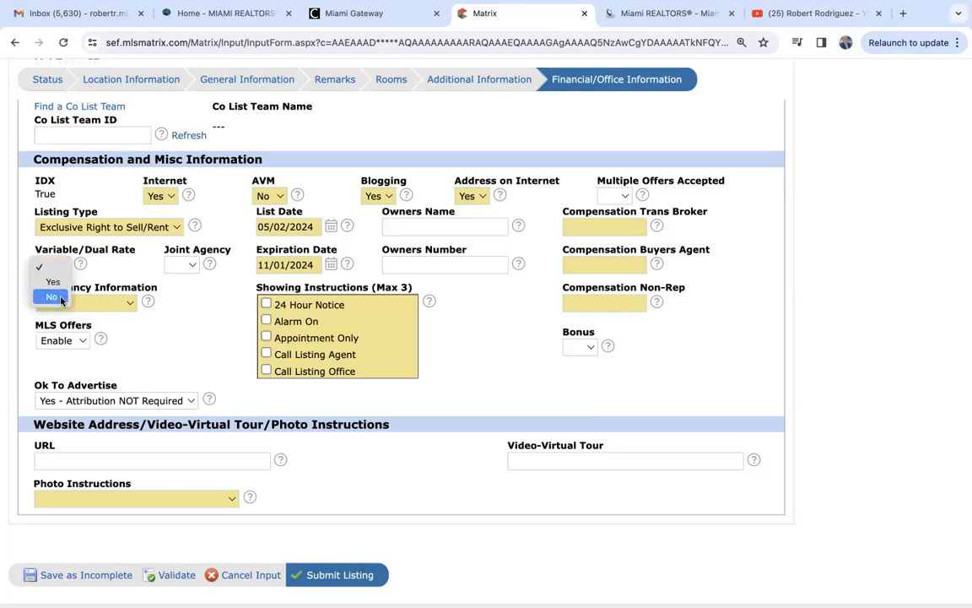
left_click(52, 297)
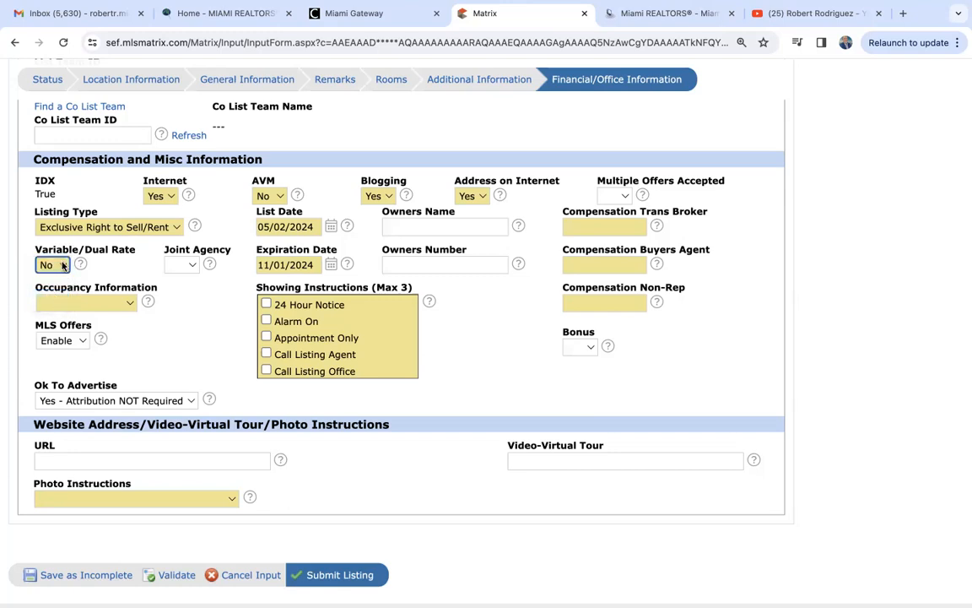
left_click(63, 266)
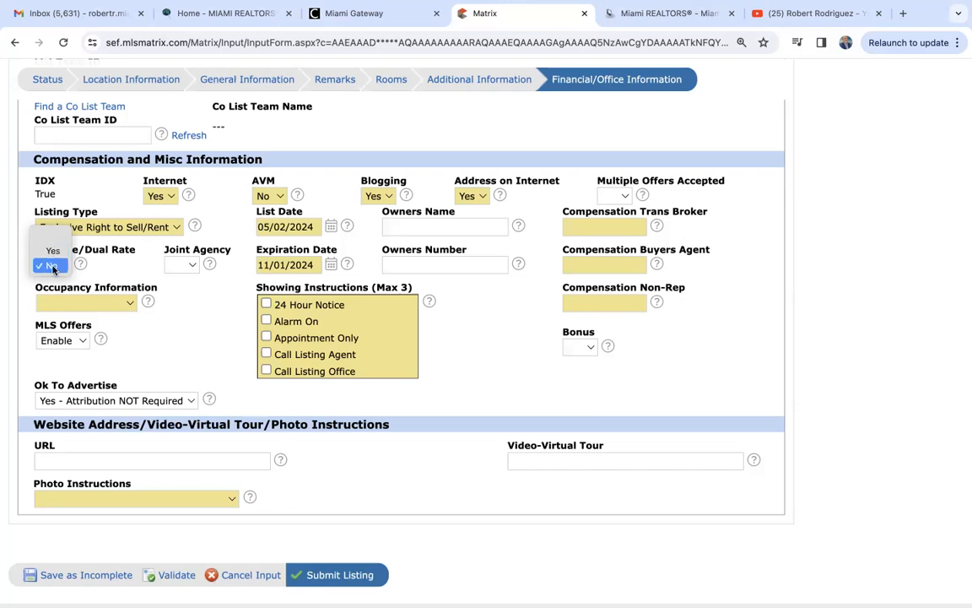
left_click(49, 266)
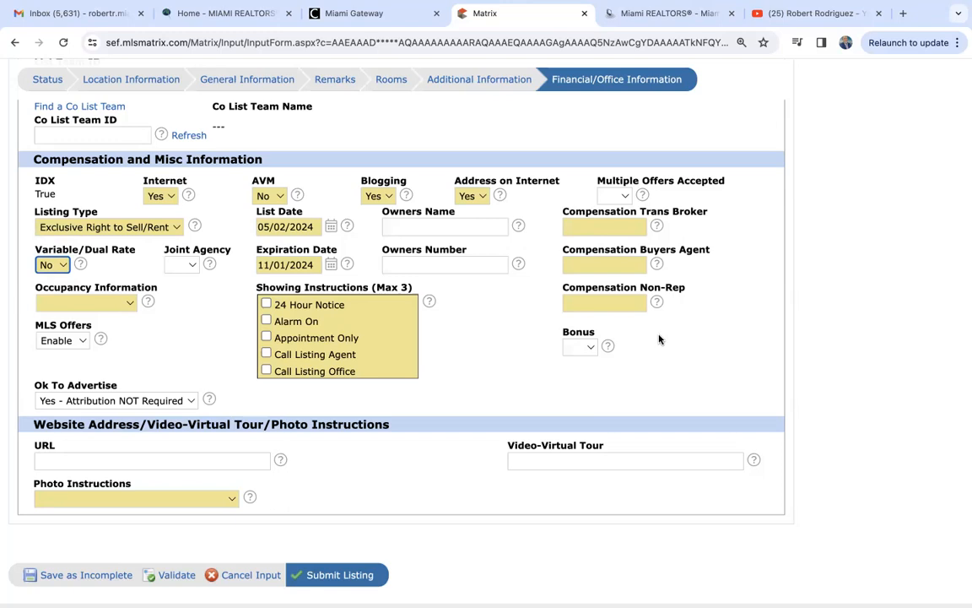
- Enter 3% in the Compensation Trans Broker, Buyers Agent and Non-Rep fields
left_click(602, 227)
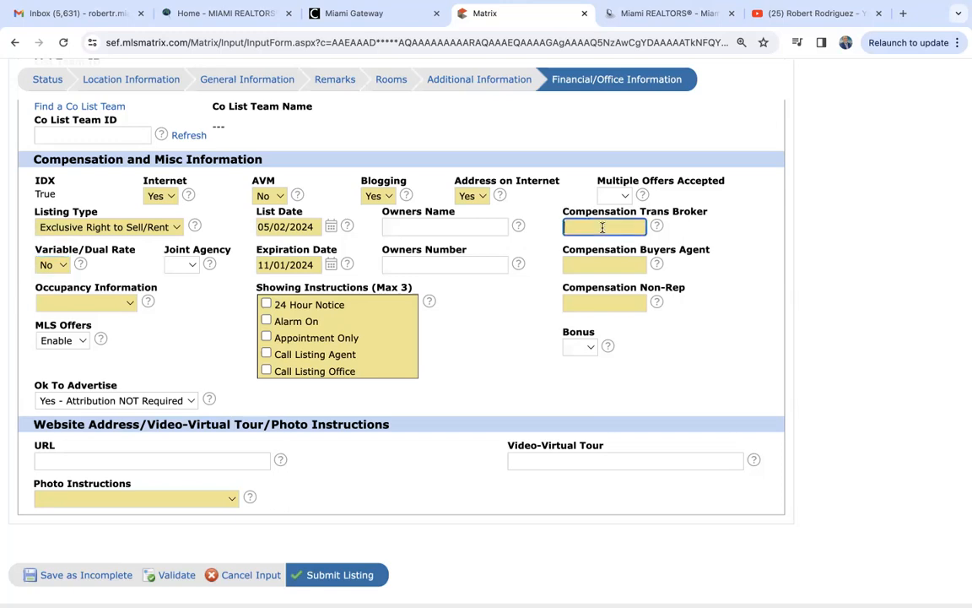
type("3%")
left_click(608, 264)
type("3")
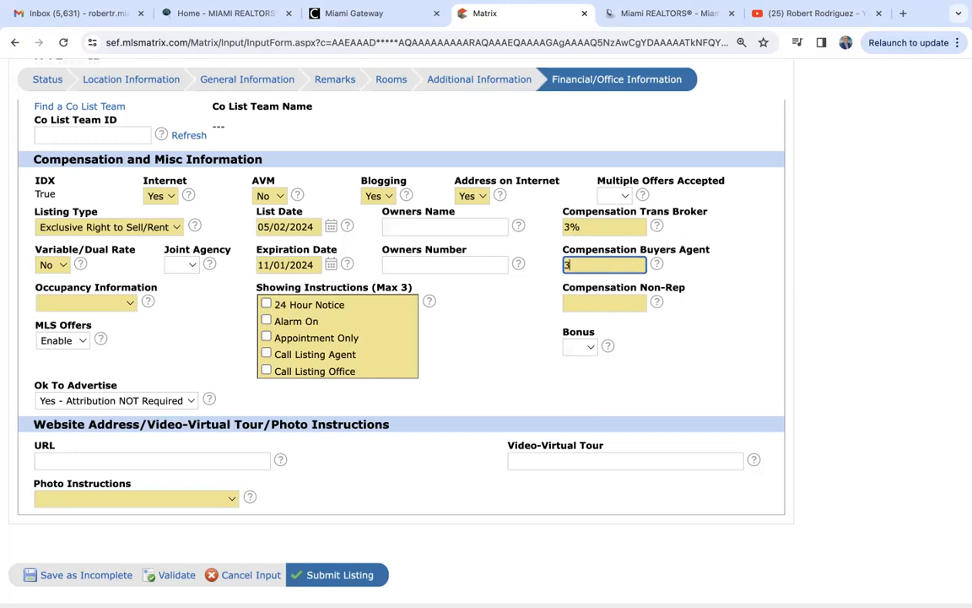
type("%")
left_click(608, 298)
type("3")
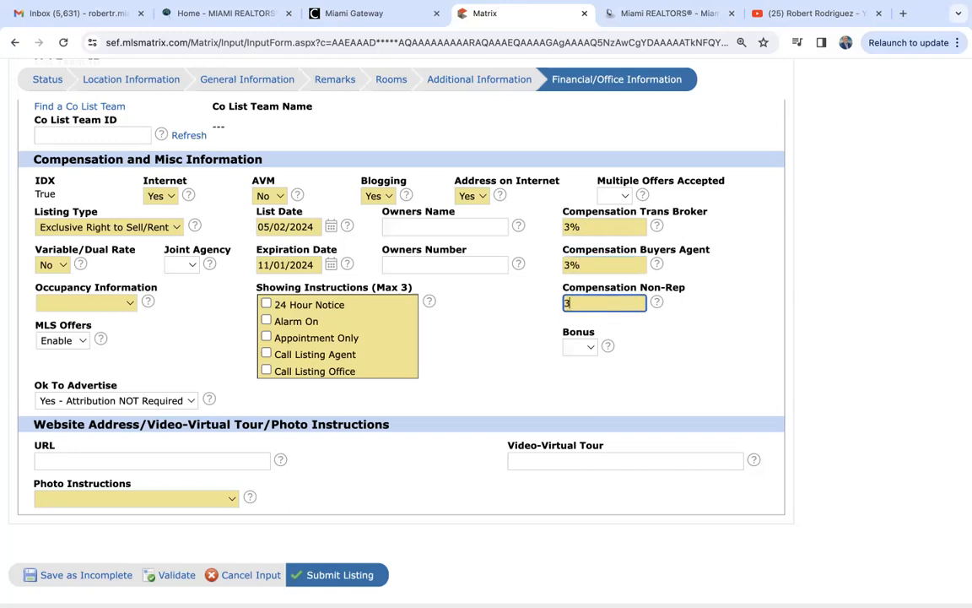
type("%")
left_click(710, 347)
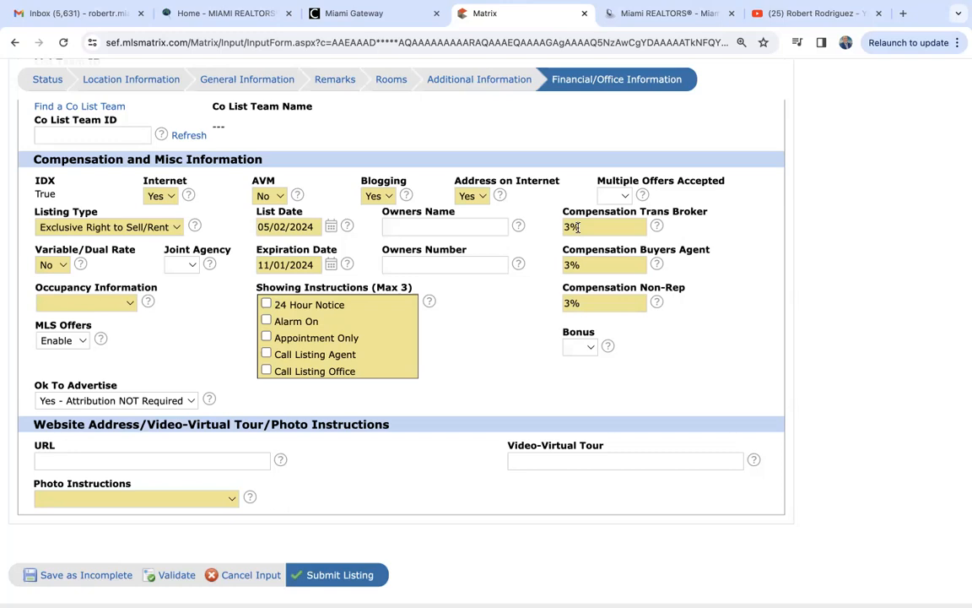
- Set Occupancy to Owner Occupied and tick 24 Hour Notice and Appointment Only showing instructions
left_click(130, 305)
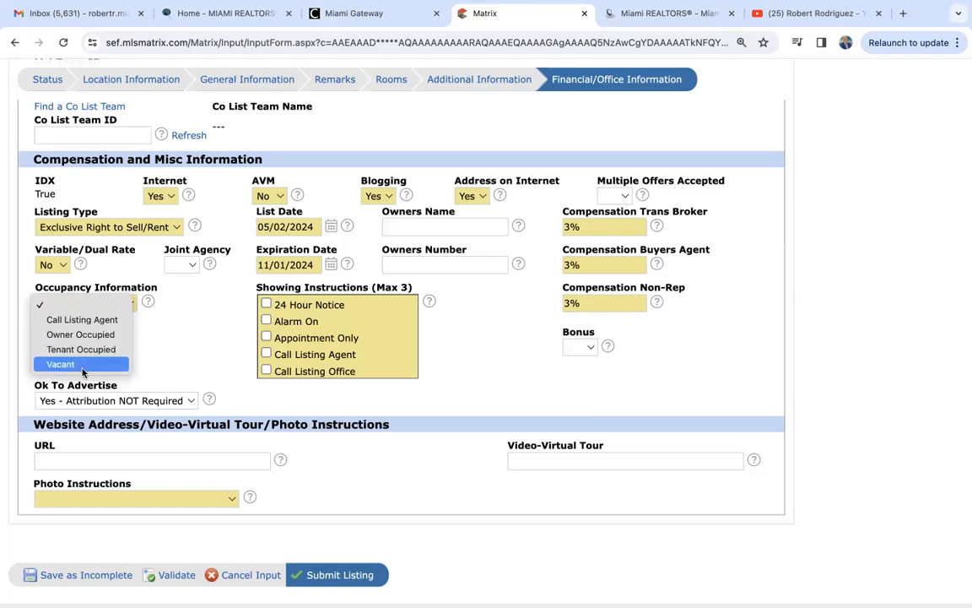
left_click(88, 335)
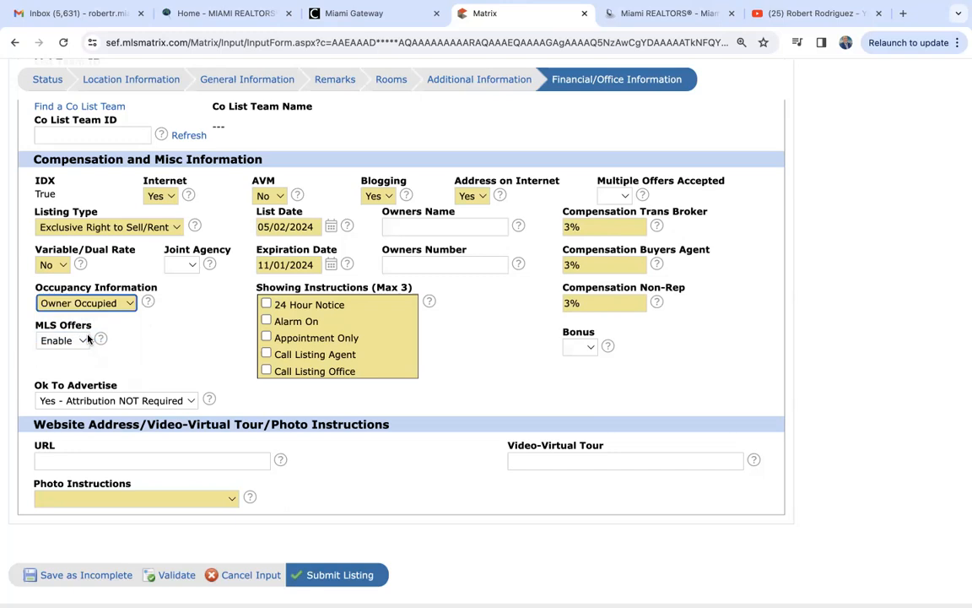
left_click(266, 305)
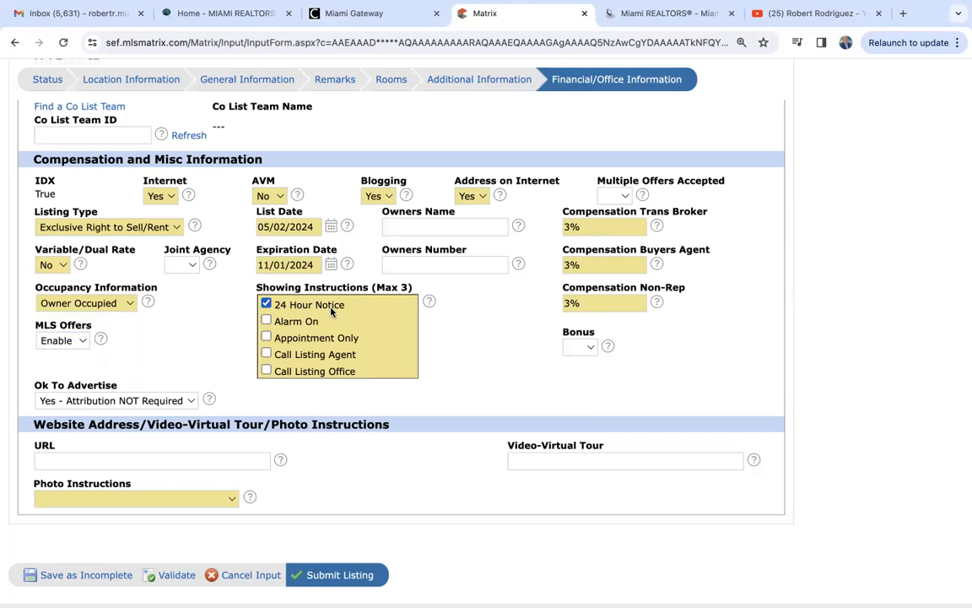
left_click(266, 338)
- Tick Call Listing Agent as the third Showing Instruction
scroll(284, 351, "down", 5)
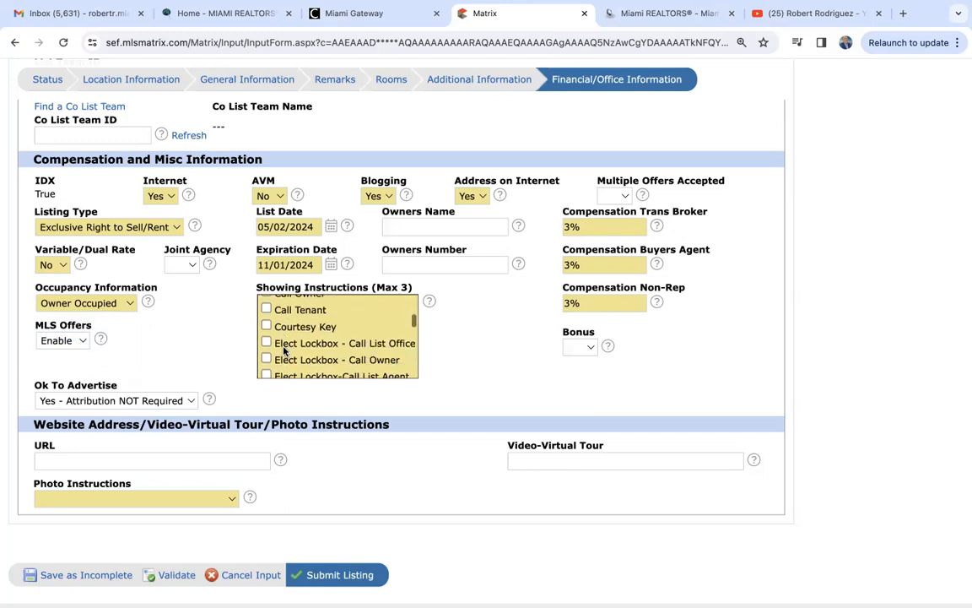
scroll(284, 351, "down", 2)
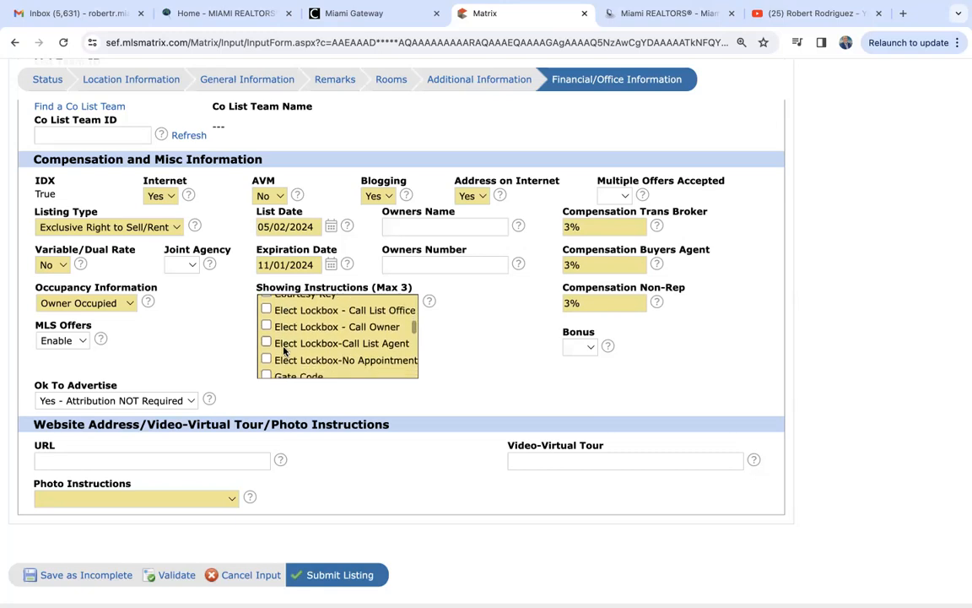
scroll(285, 351, "down", 4)
scroll(284, 351, "down", 4)
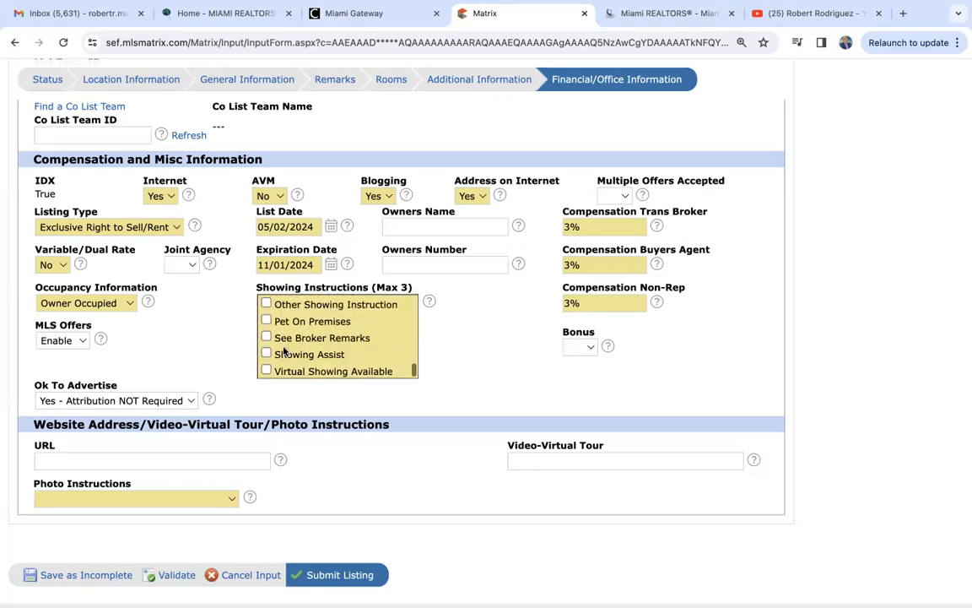
scroll(285, 351, "up", 1)
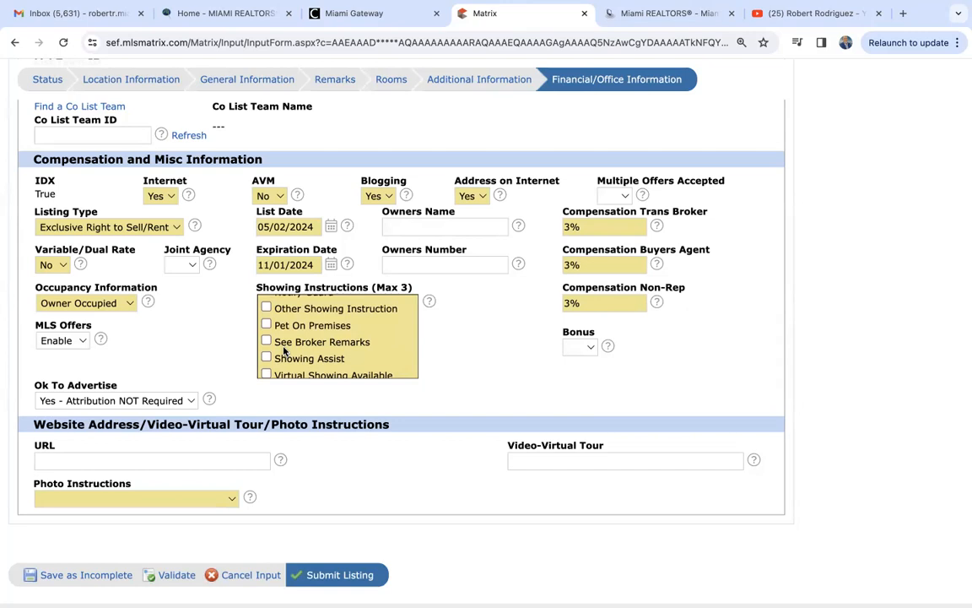
scroll(284, 351, "up", 1)
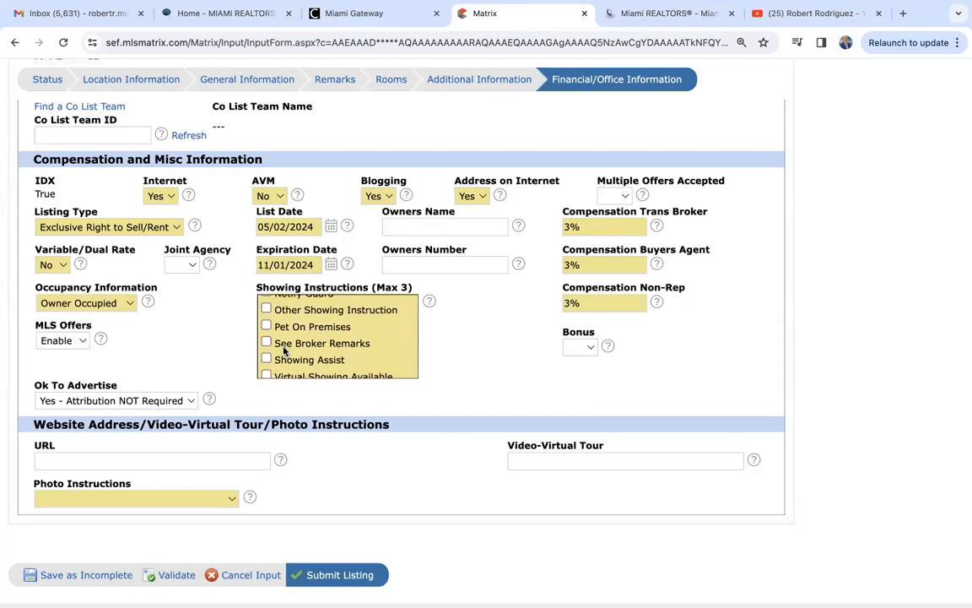
scroll(284, 351, "down", 1)
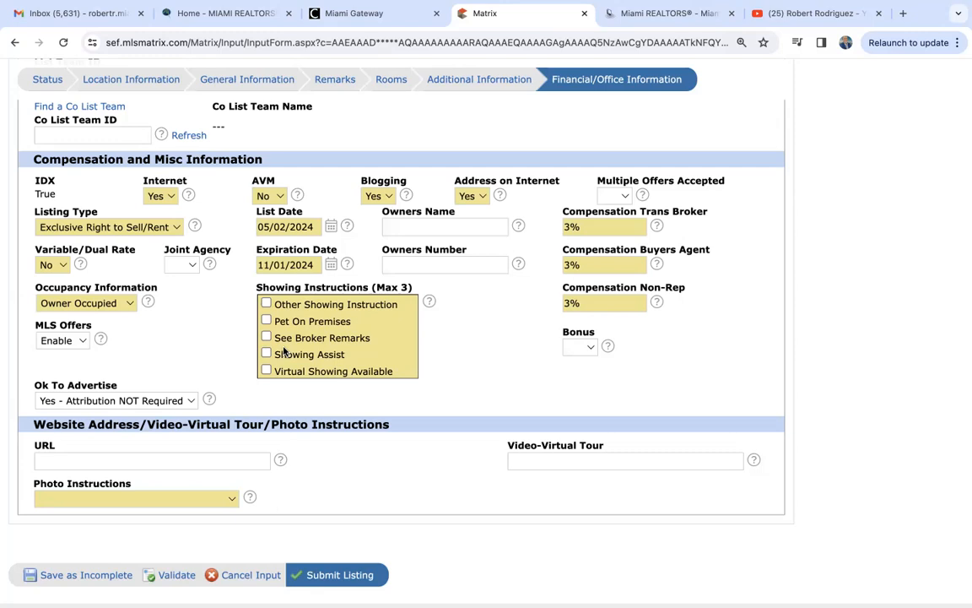
scroll(284, 351, "up", 5)
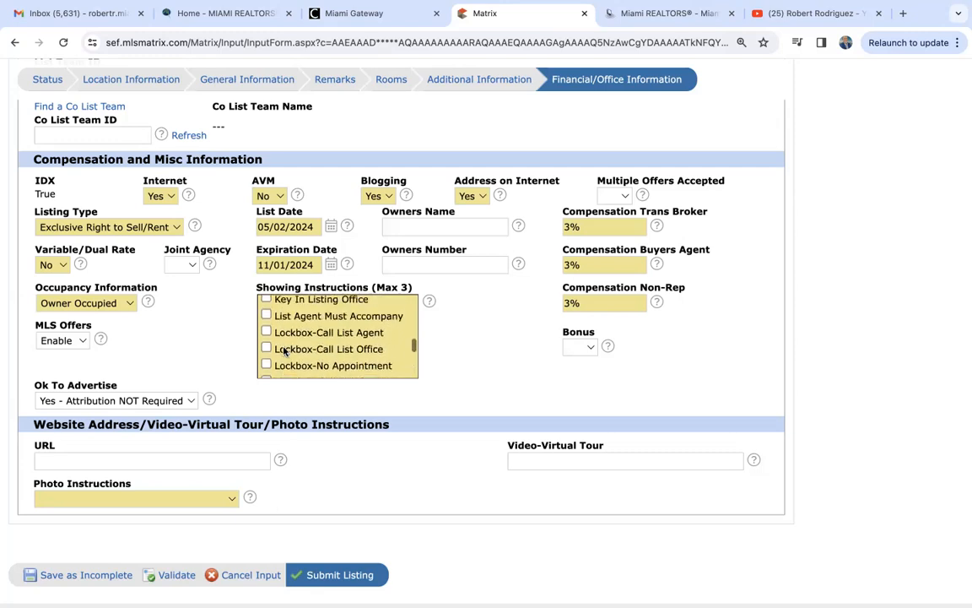
scroll(284, 351, "up", 5)
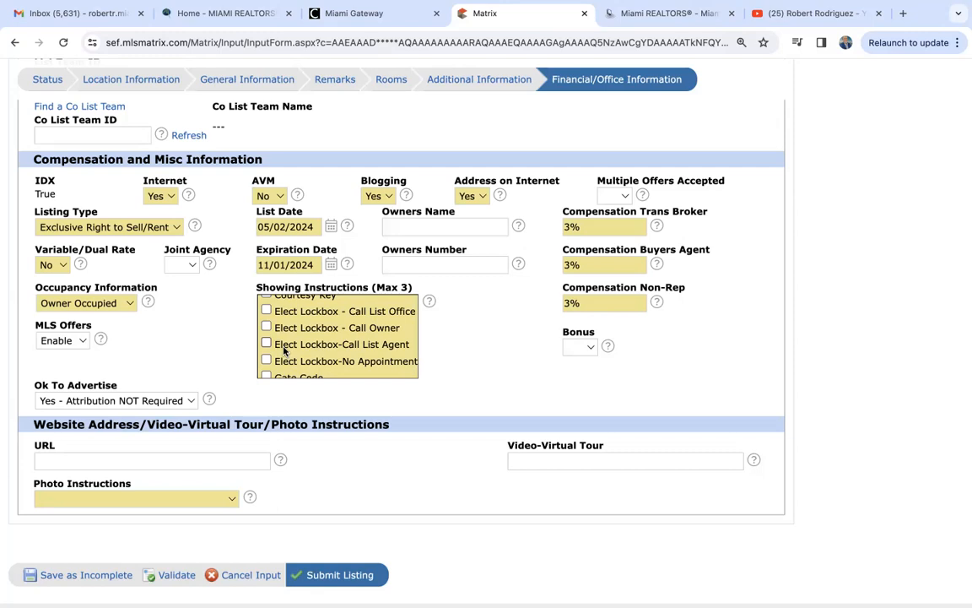
scroll(284, 351, "up", 3)
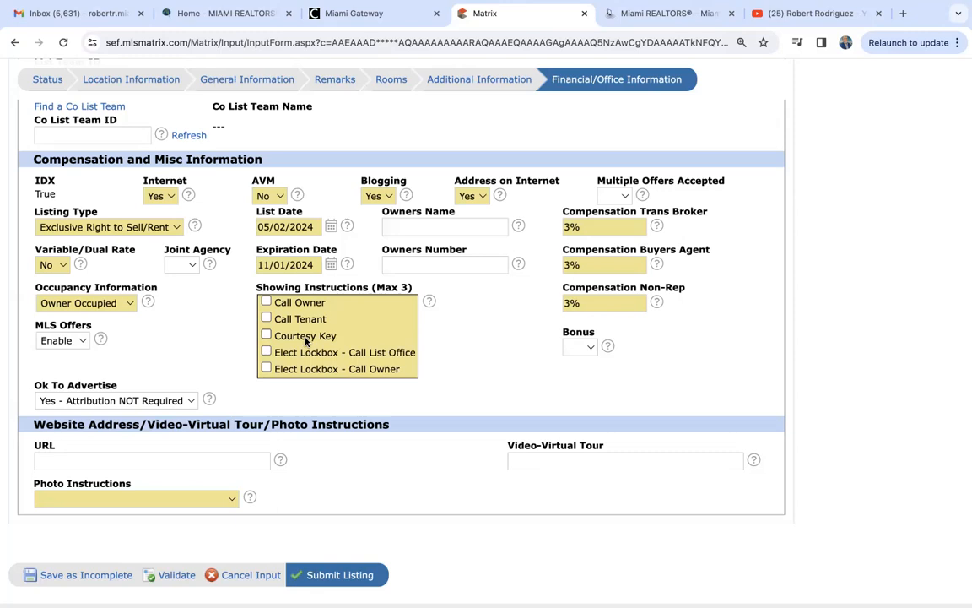
scroll(295, 338, "up", 3)
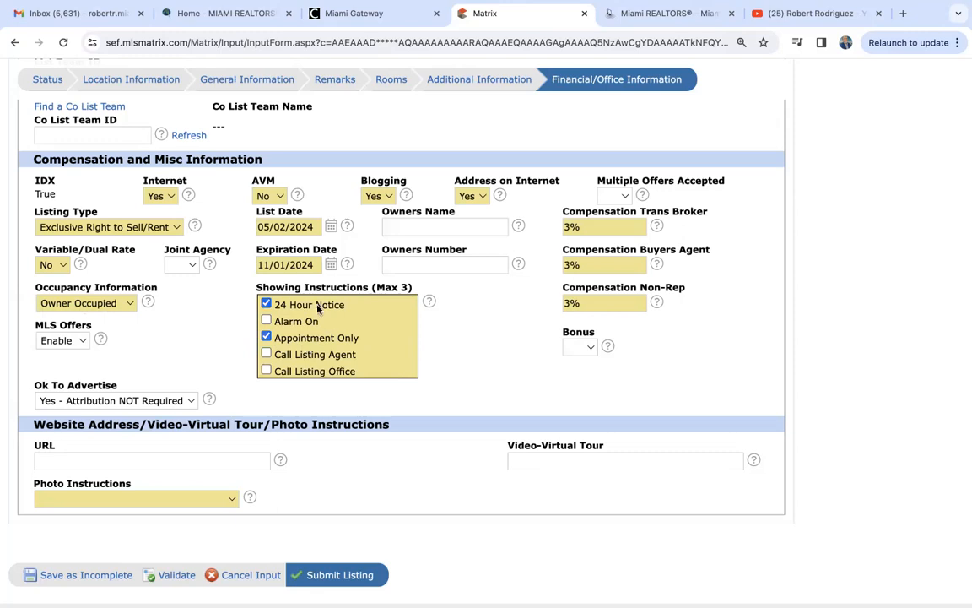
scroll(327, 313, "down", 1)
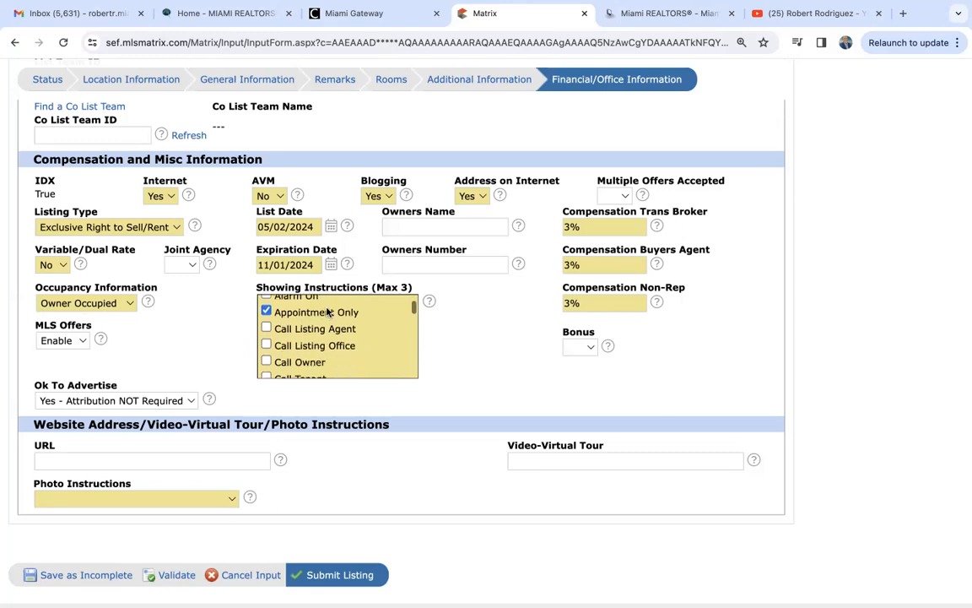
left_click(266, 328)
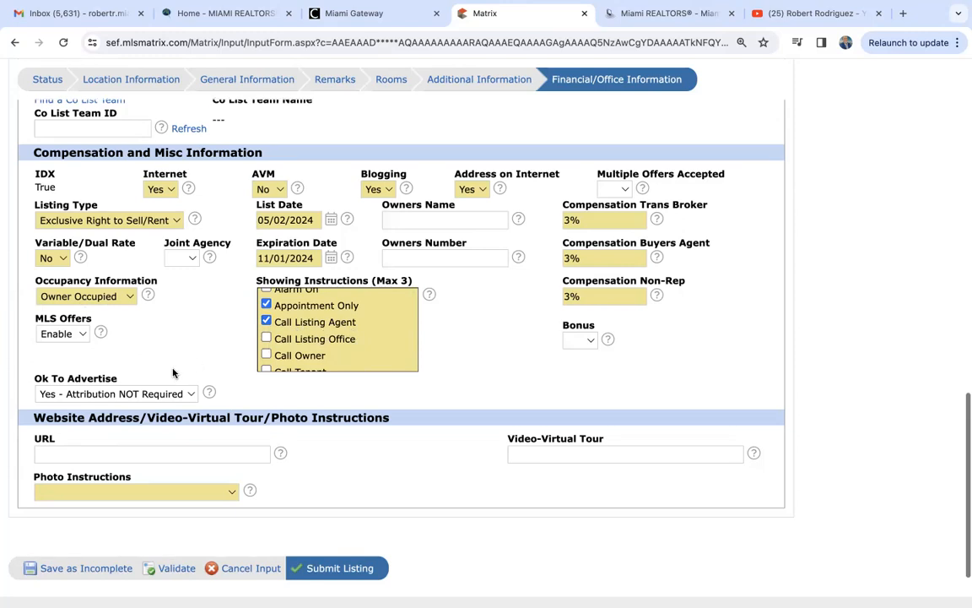
scroll(174, 372, "down", 2)
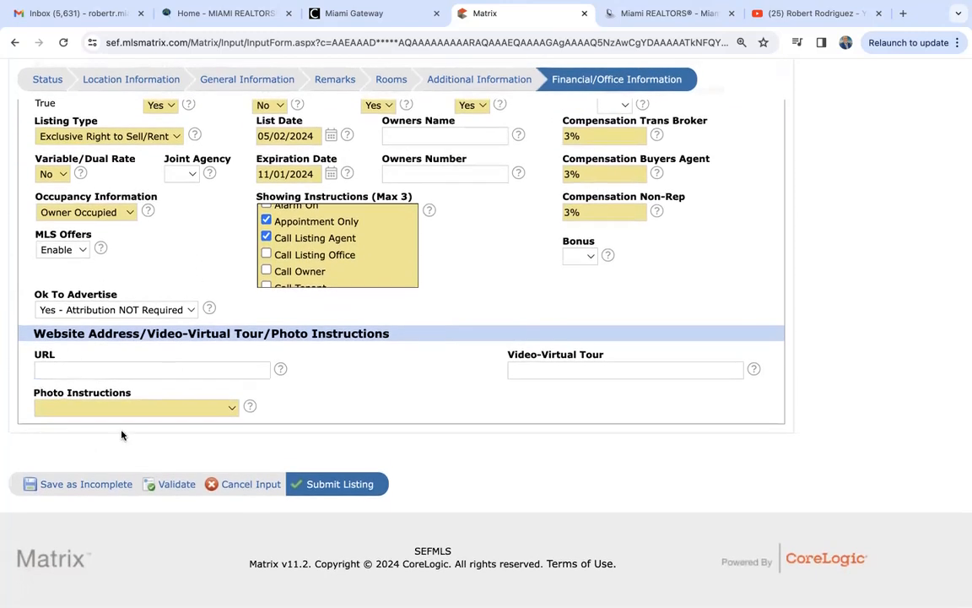
- Set Photo Instructions to Realtor to Upload Images 1-99
left_click(88, 405)
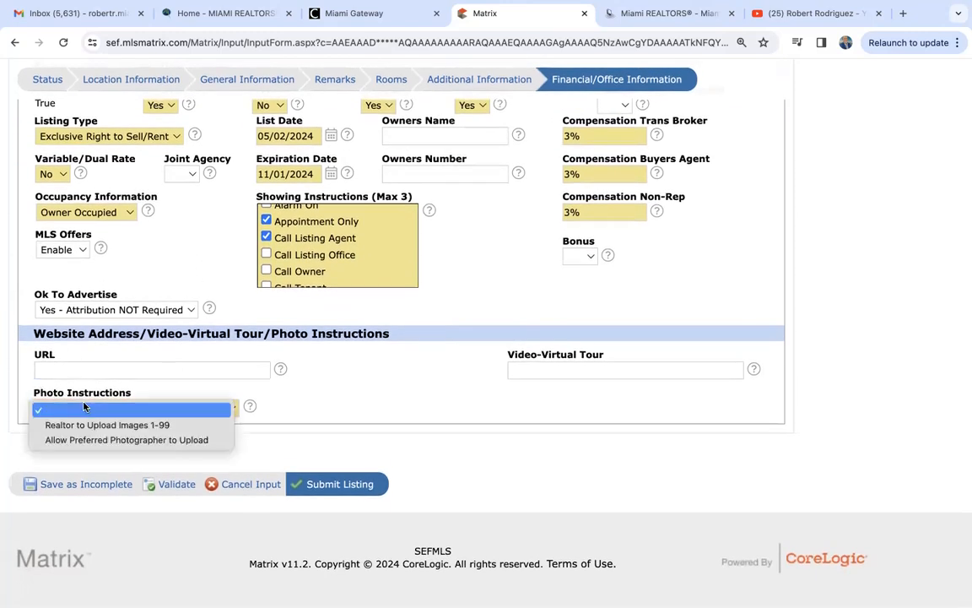
left_click(123, 425)
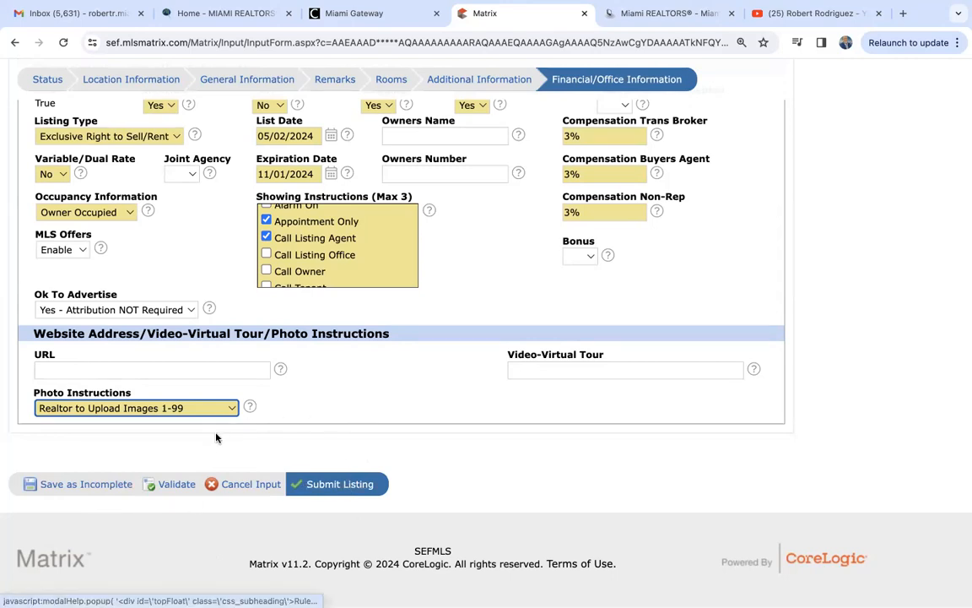
- Run Validate on the listing input form
left_click(178, 486)
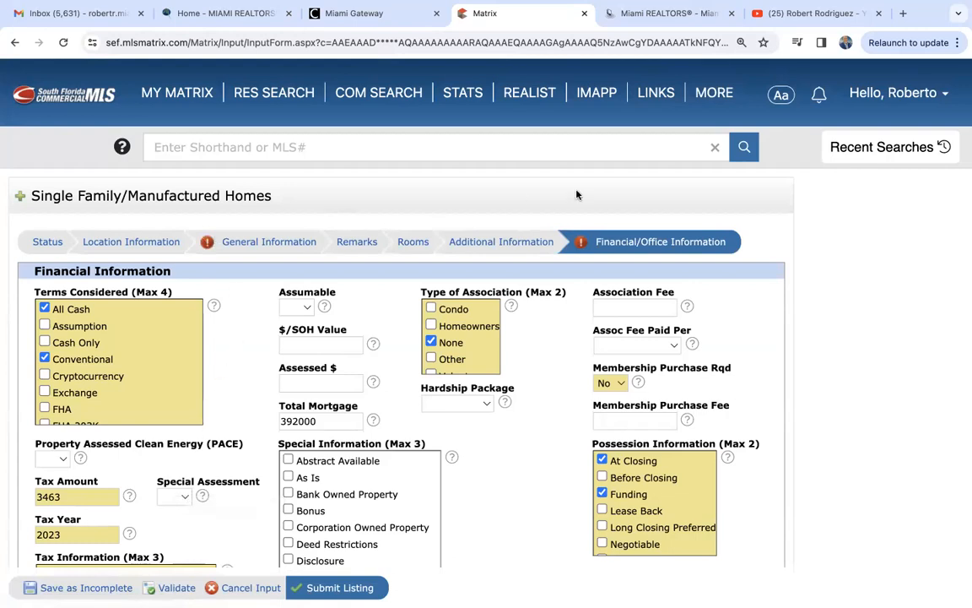
- Enter 0 in Carport Spaces, revalidate, and return to Financial/Office Information
left_click(264, 243)
scroll(258, 351, "down", 1)
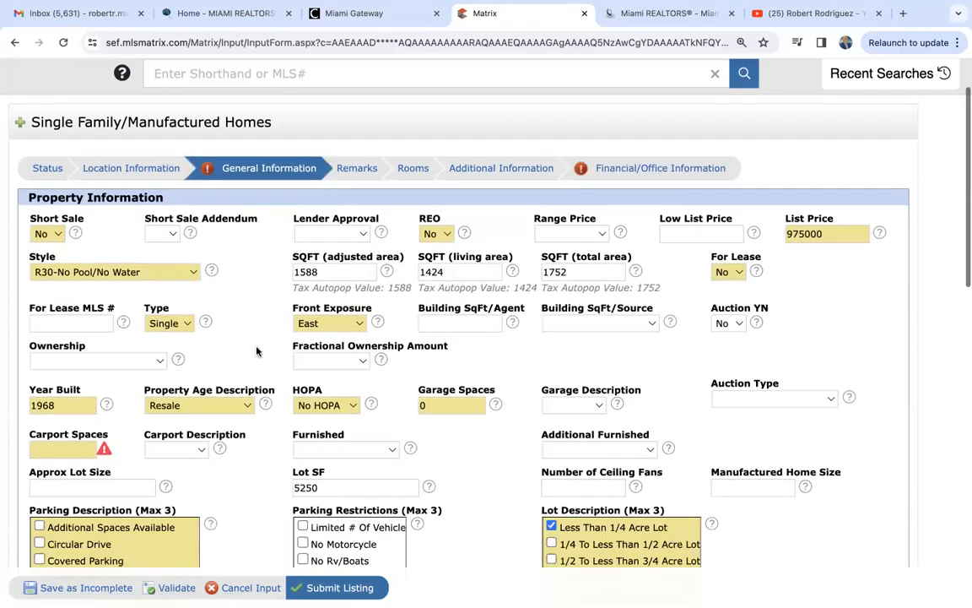
scroll(257, 351, "down", 1)
left_click(71, 393)
type("0")
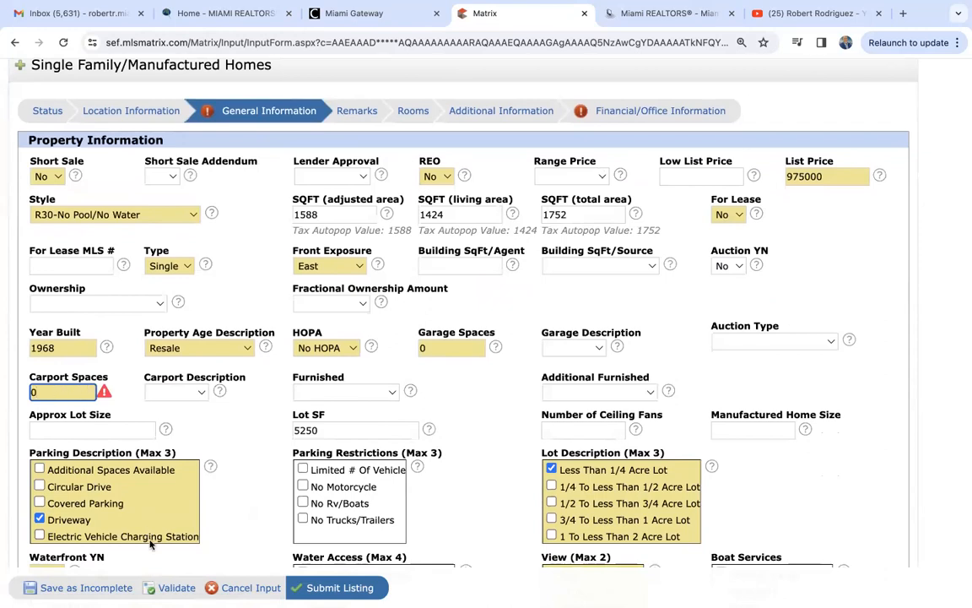
left_click(173, 587)
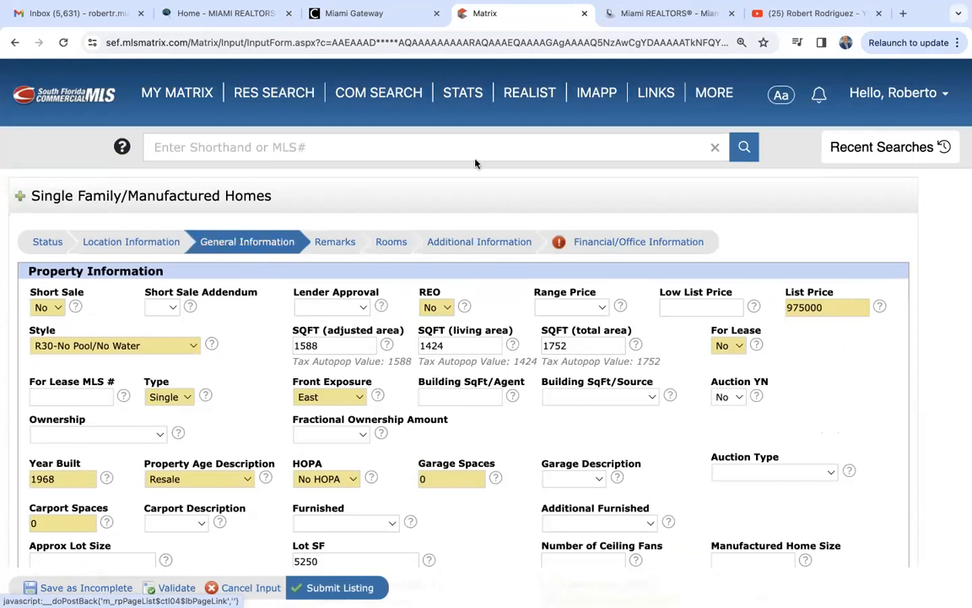
left_click(604, 245)
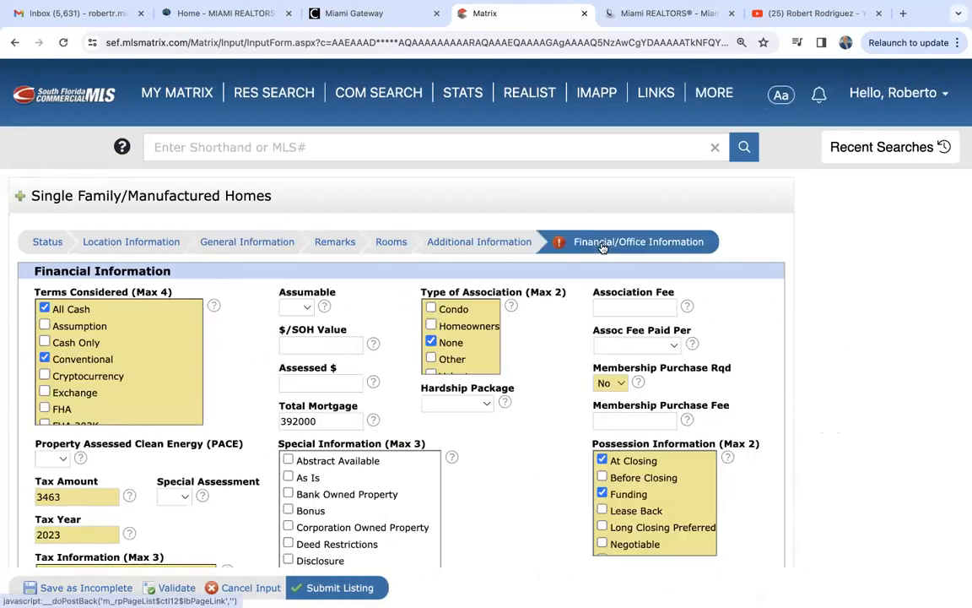
- Set Ok To Advertise to 'Yes - Attribution Required' and revalidate the listing form
scroll(252, 456, "down", 3)
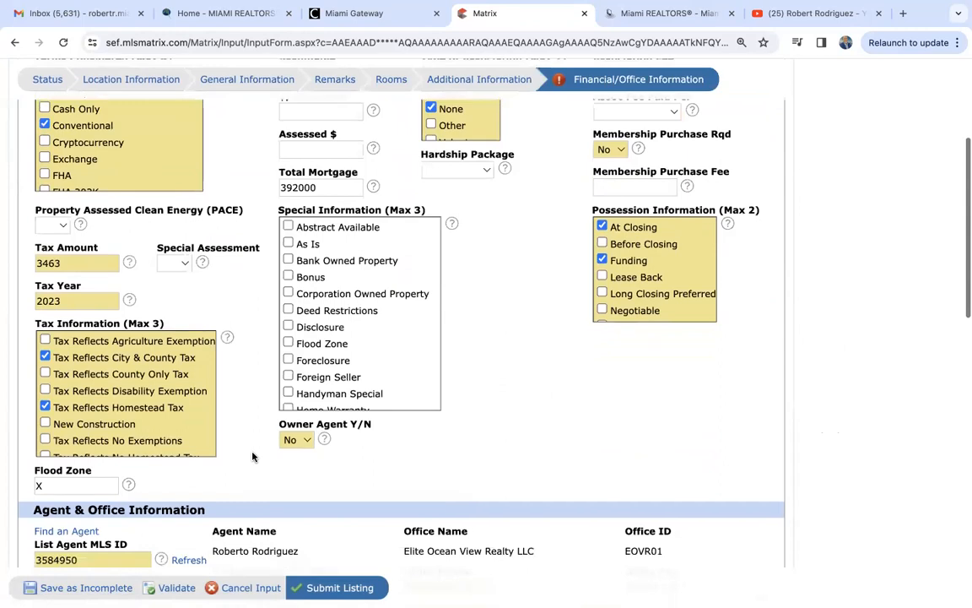
scroll(251, 456, "down", 10)
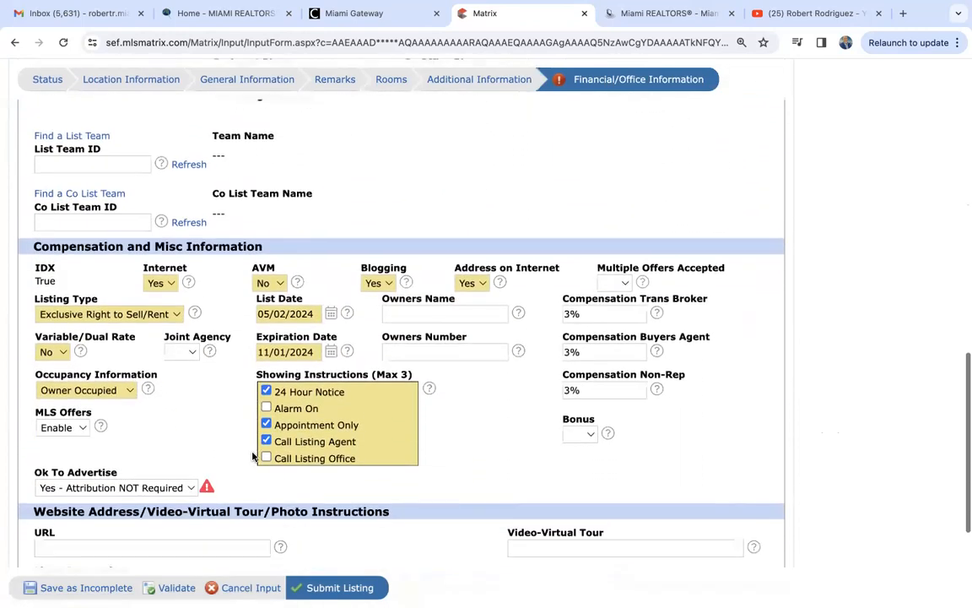
scroll(252, 456, "down", 3)
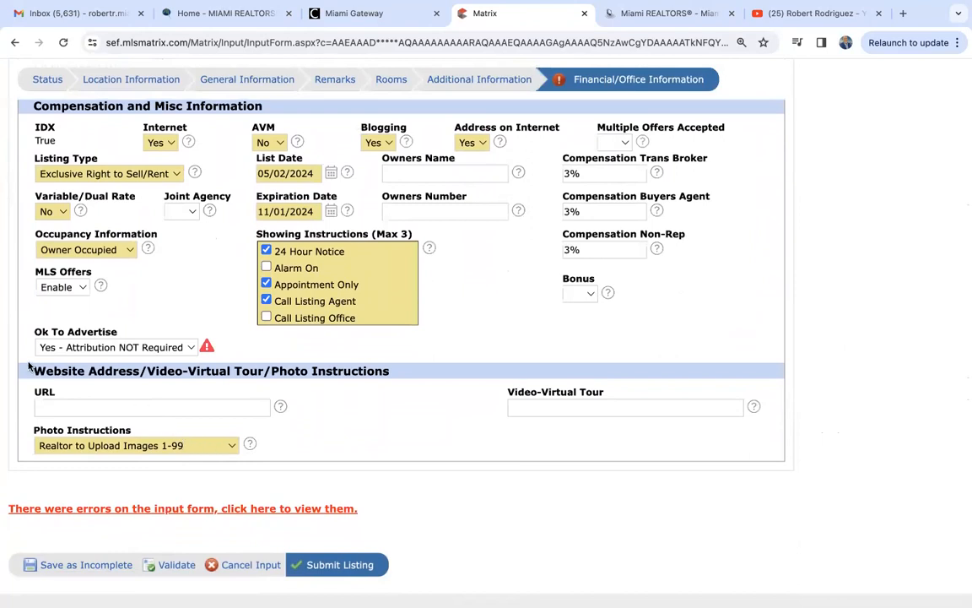
left_click(84, 353)
left_click(87, 361)
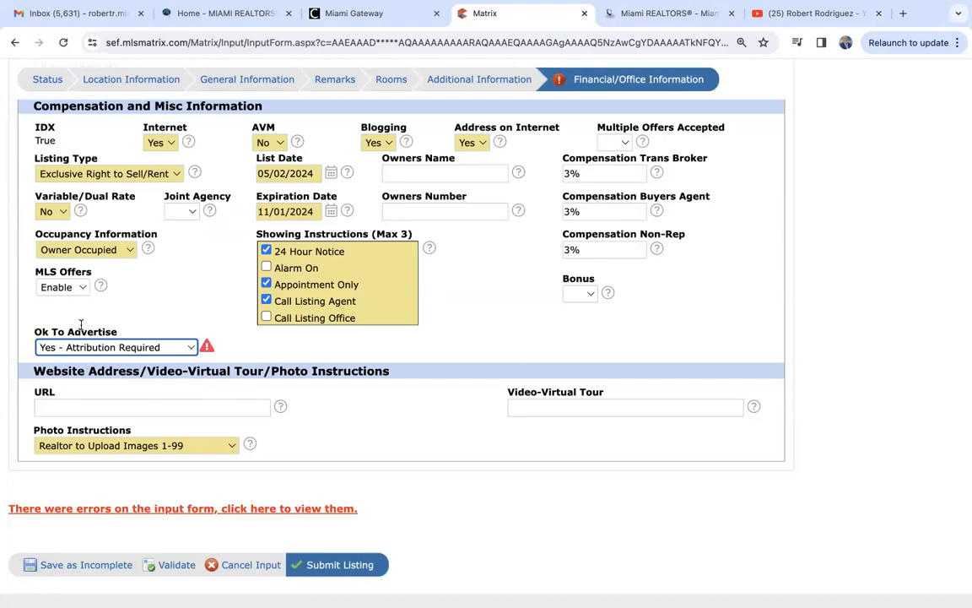
left_click(114, 347)
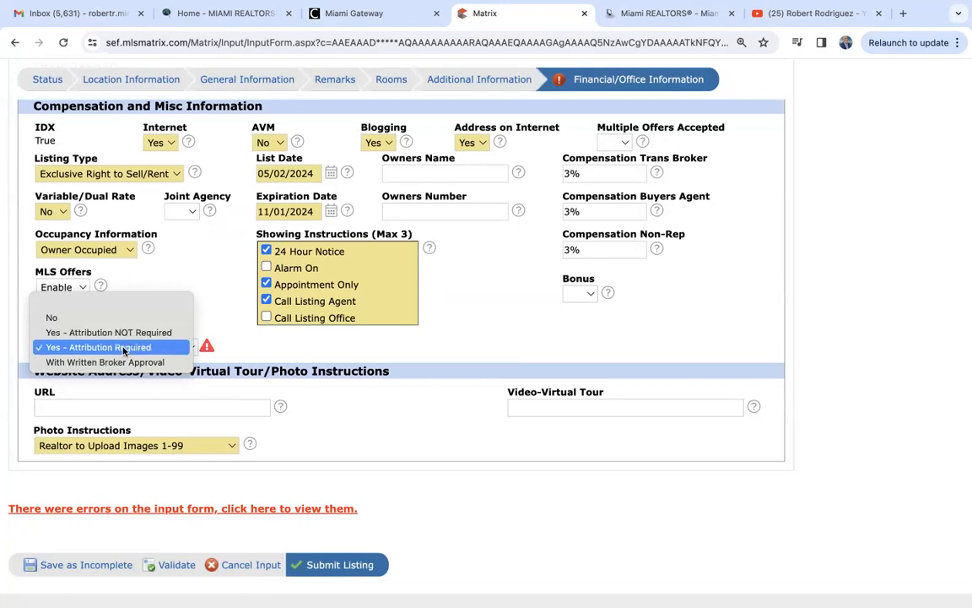
left_click(117, 348)
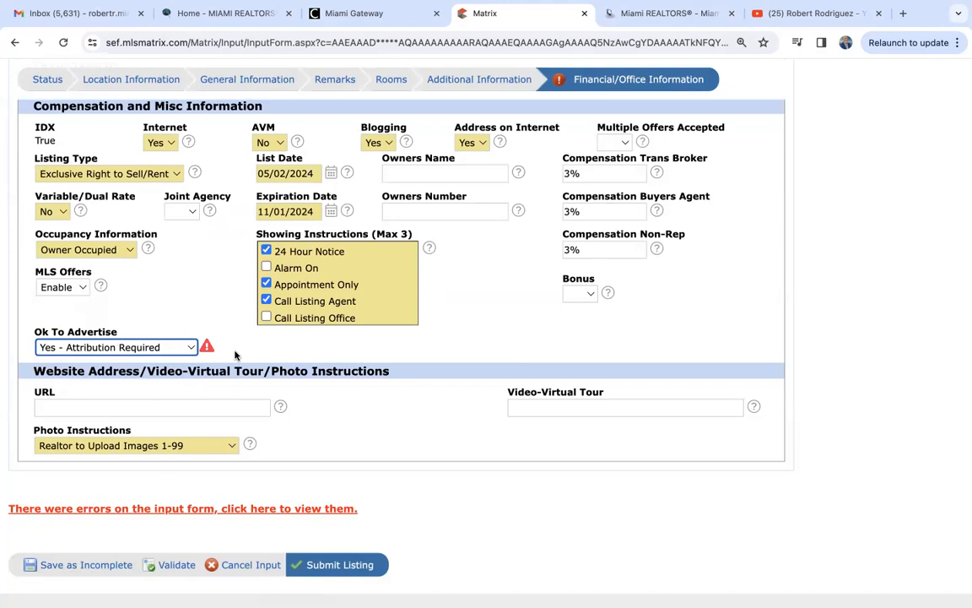
left_click(150, 348)
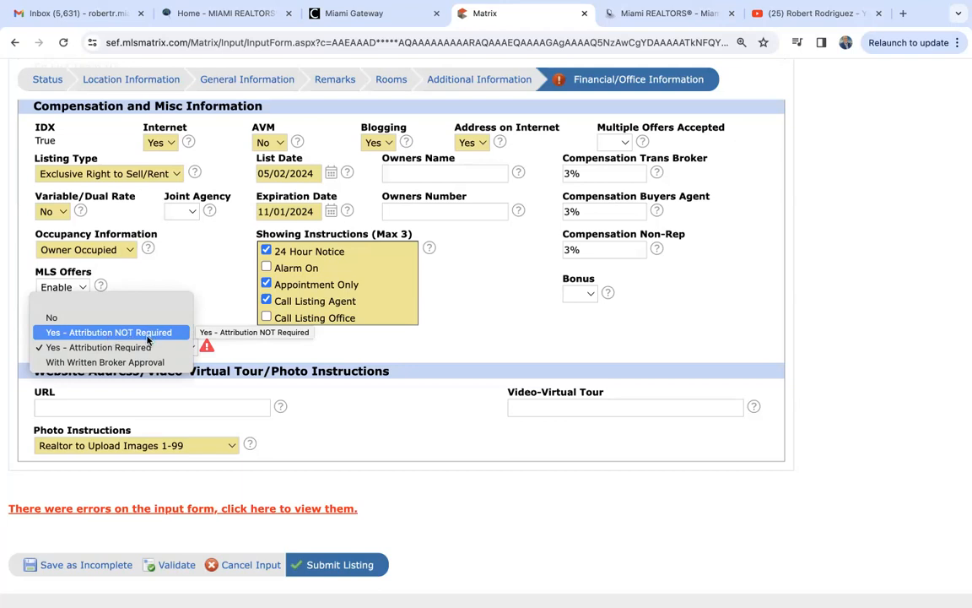
left_click(133, 347)
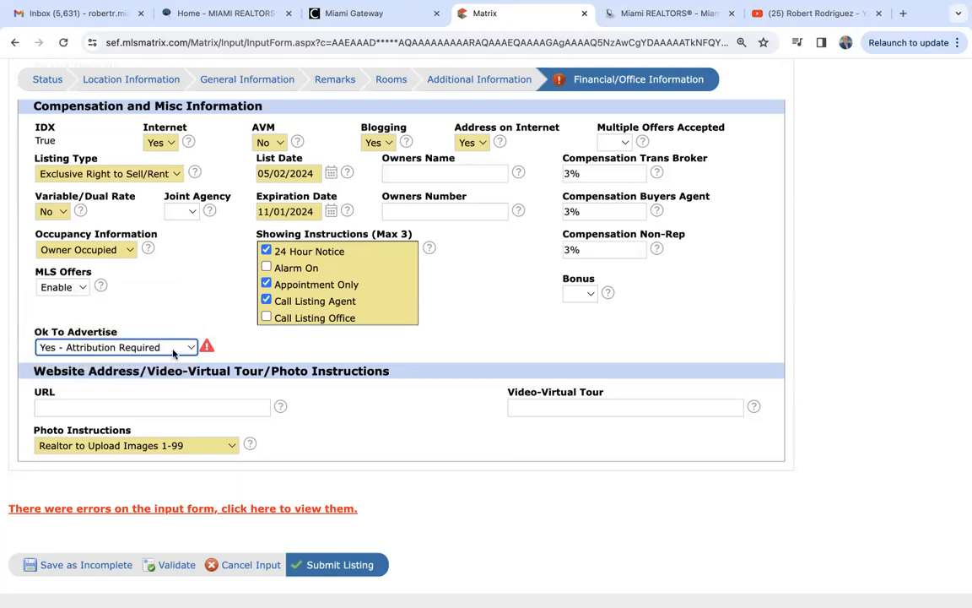
left_click(169, 567)
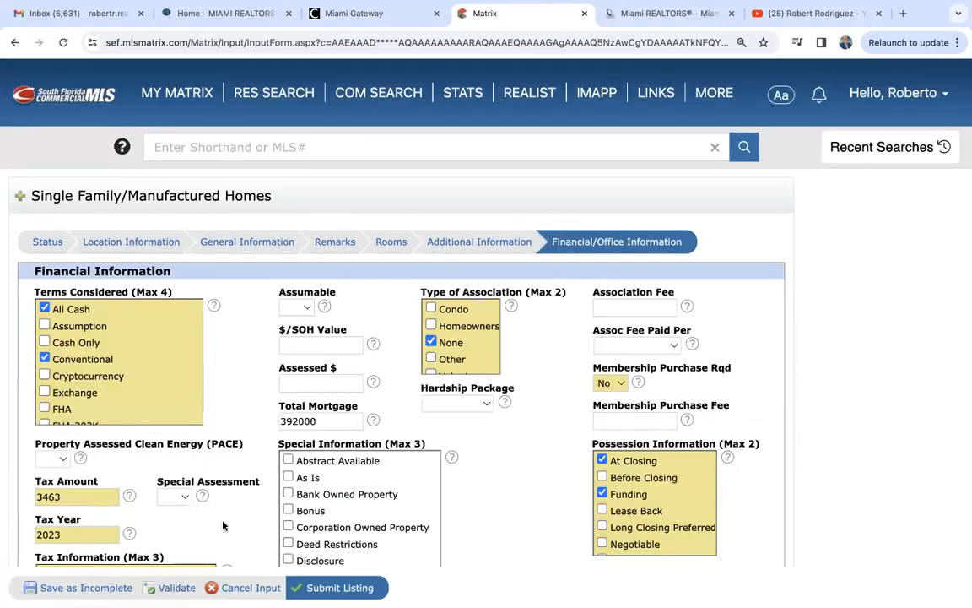
- Check that no validation errors remain, then save the listing as Incomplete
scroll(223, 525, "down", 15)
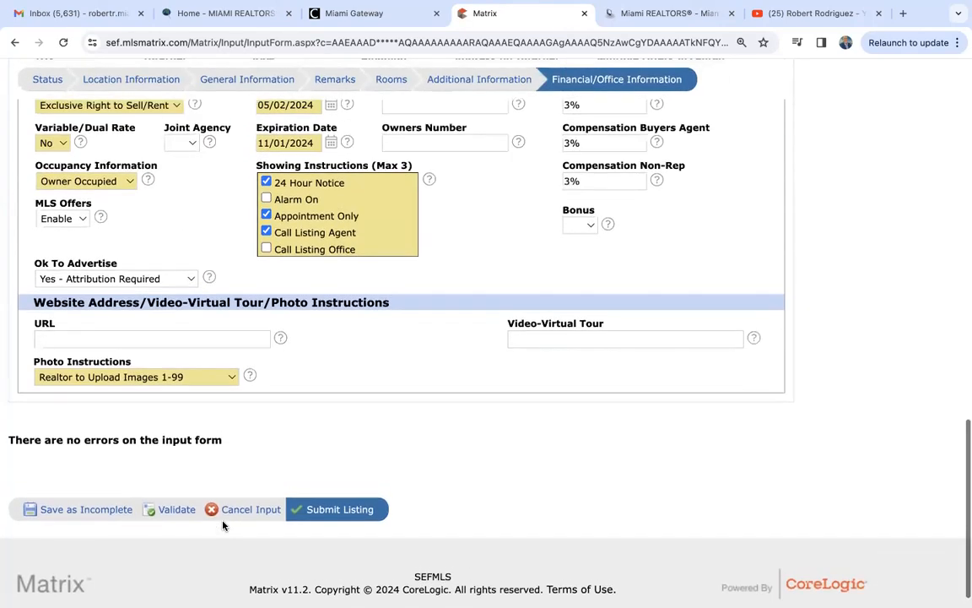
scroll(223, 525, "up", 2)
scroll(222, 526, "down", 3)
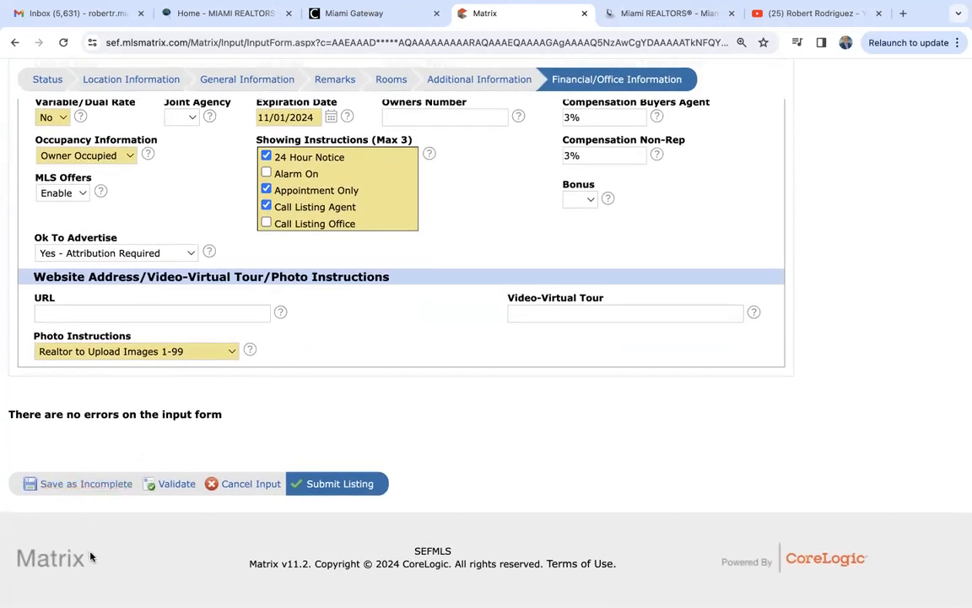
left_click(82, 486)
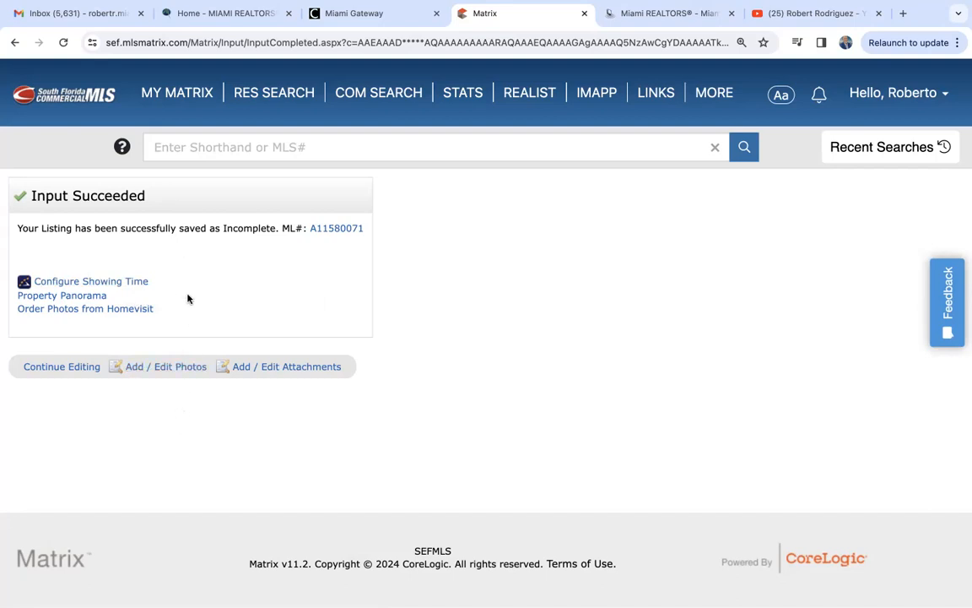
- Go to Add / Edit Photos for the newly saved listing
left_click(184, 368)
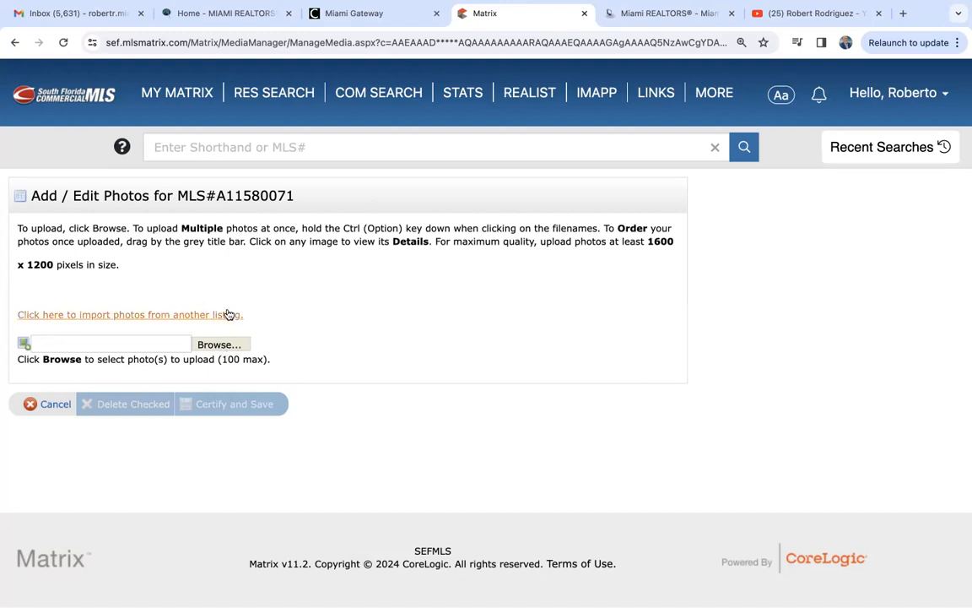
- Upload the six photos (Pool, View, Deck, Community, Front of Structure, Community) and certify and save them
left_click(217, 346)
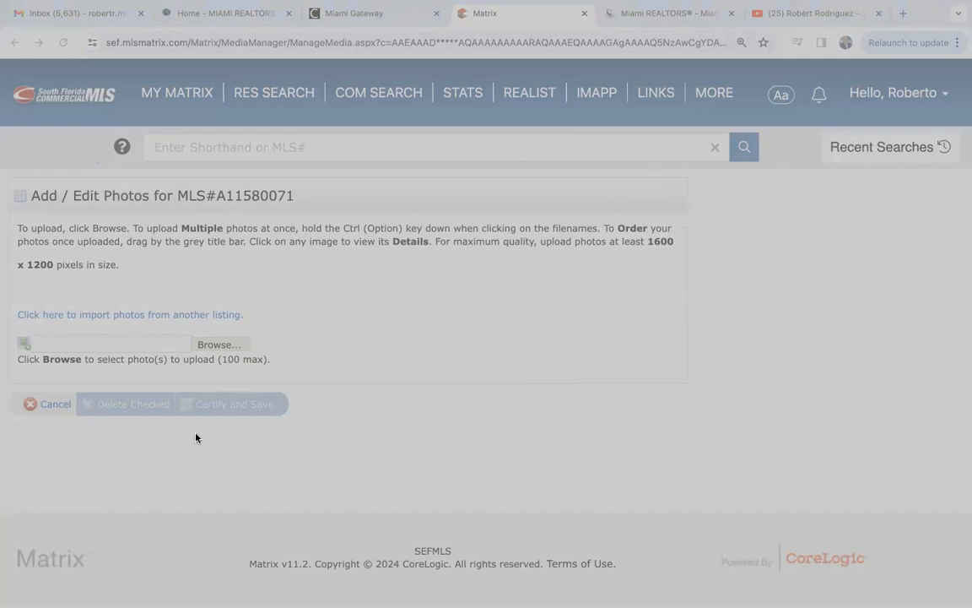
left_click(890, 515)
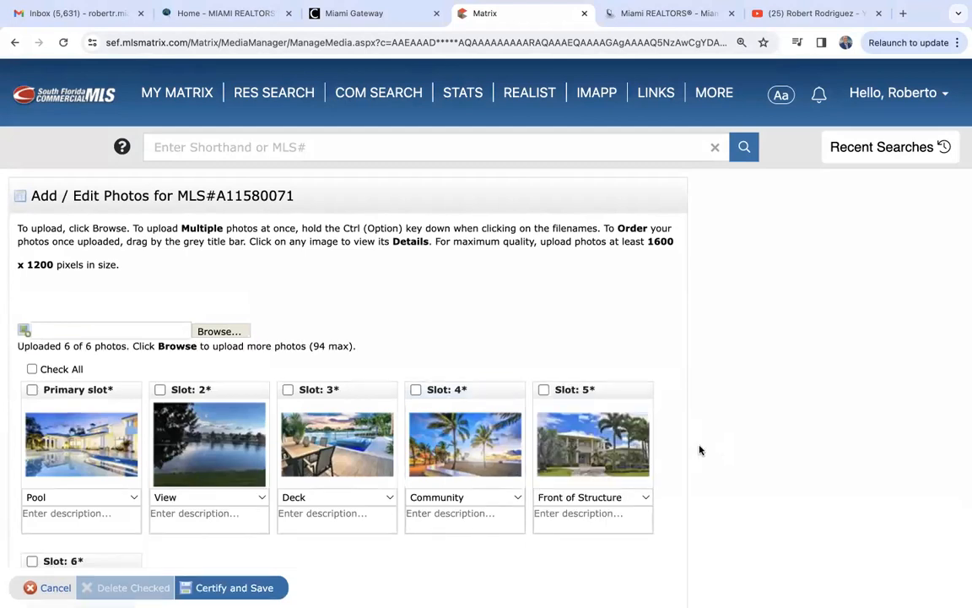
scroll(700, 450, "down", 3)
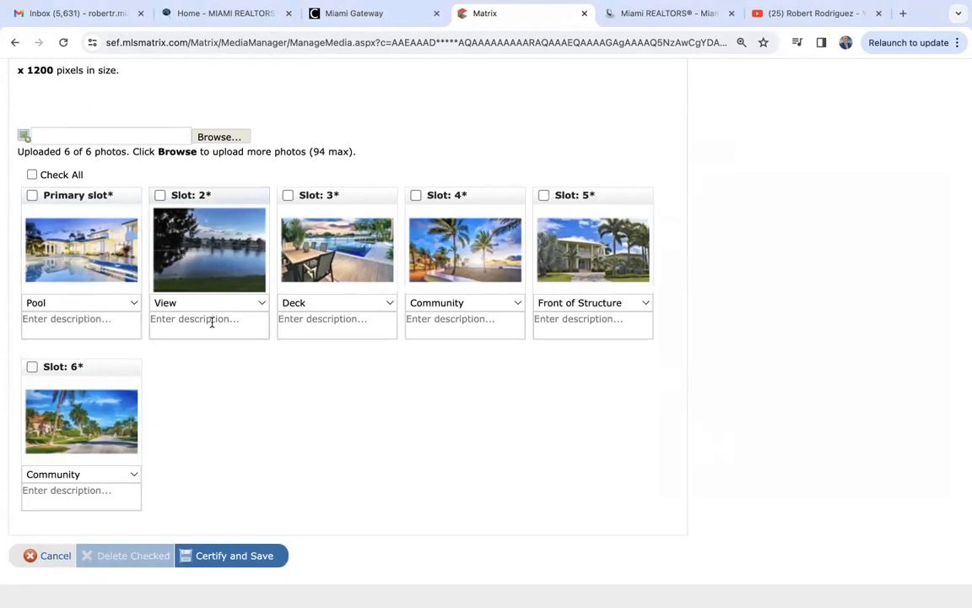
left_click(234, 558)
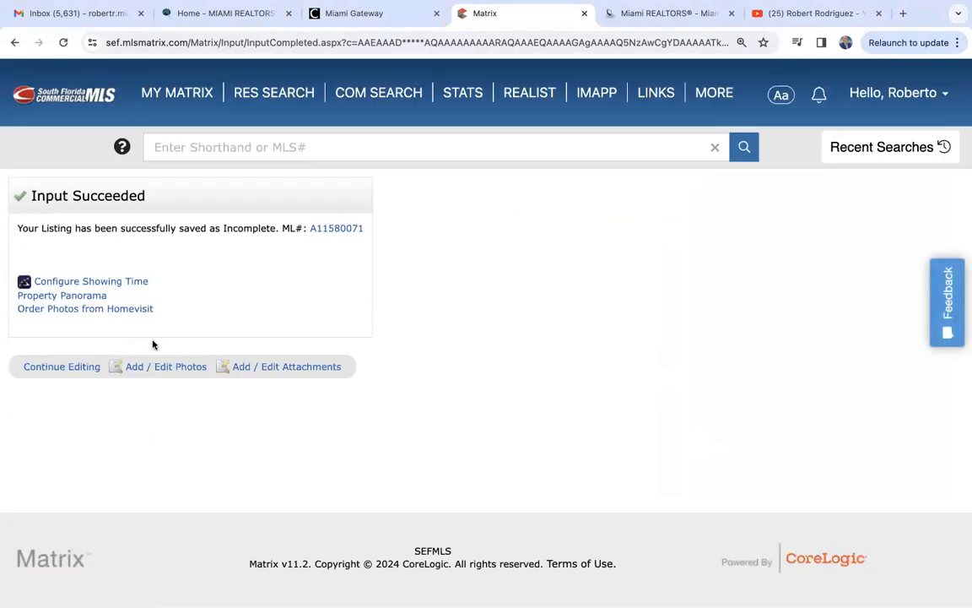
- Move the Front of Structure photo from Slot 5 to the primary slot and certify and save
left_click(168, 368)
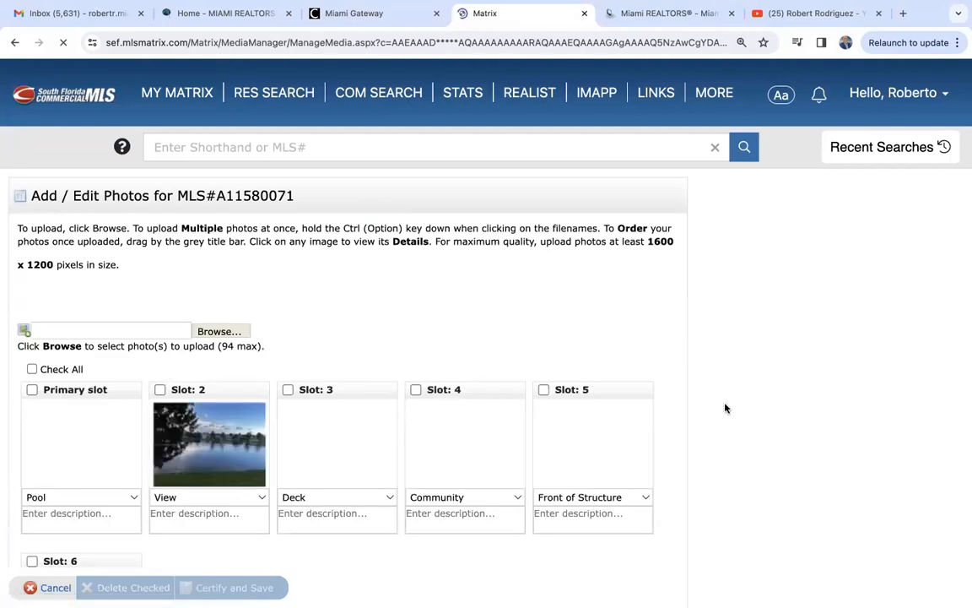
scroll(725, 409, "down", 3)
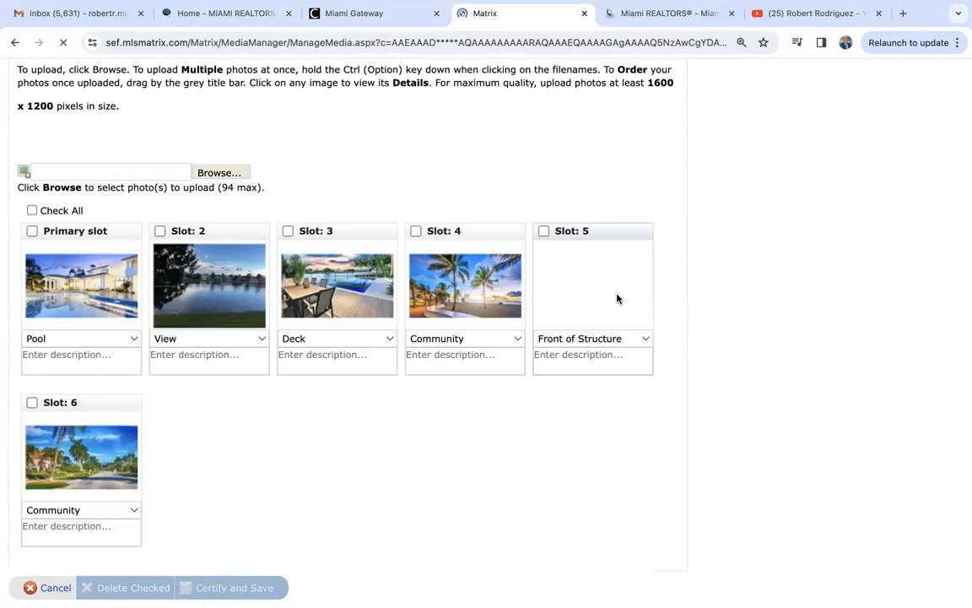
left_click_drag(594, 230, 89, 228)
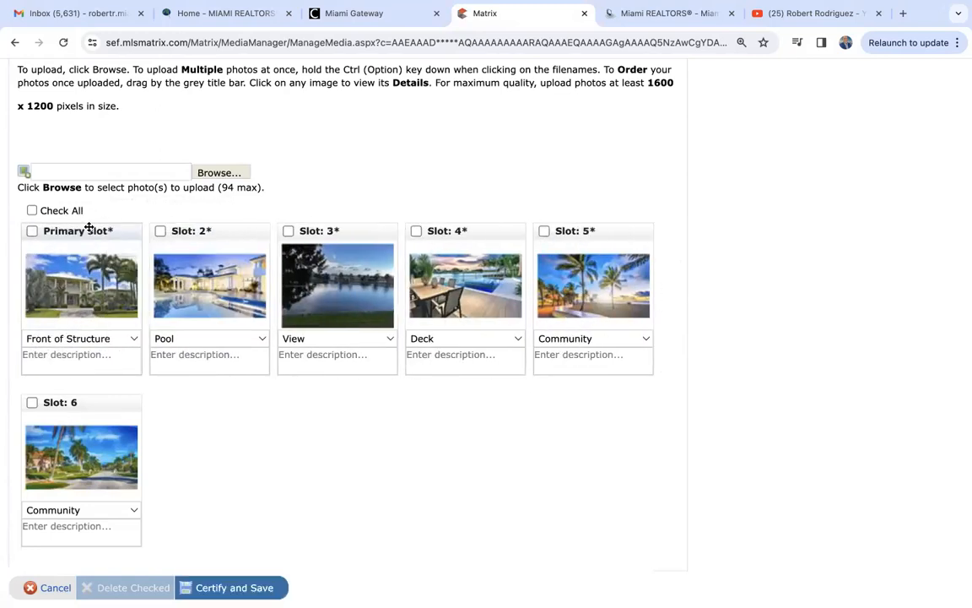
left_click(240, 588)
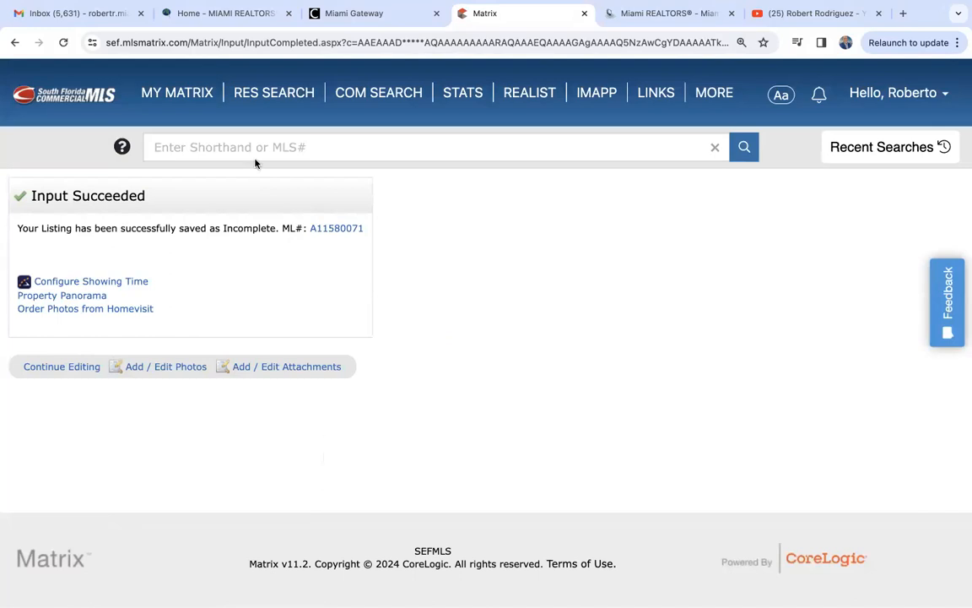
left_click(180, 94)
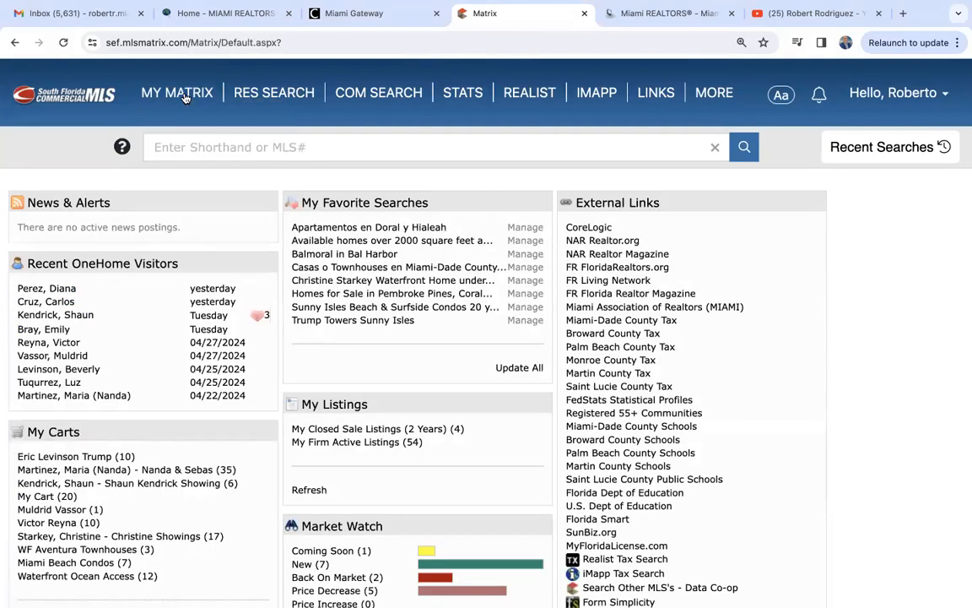
mouse_move(716, 95)
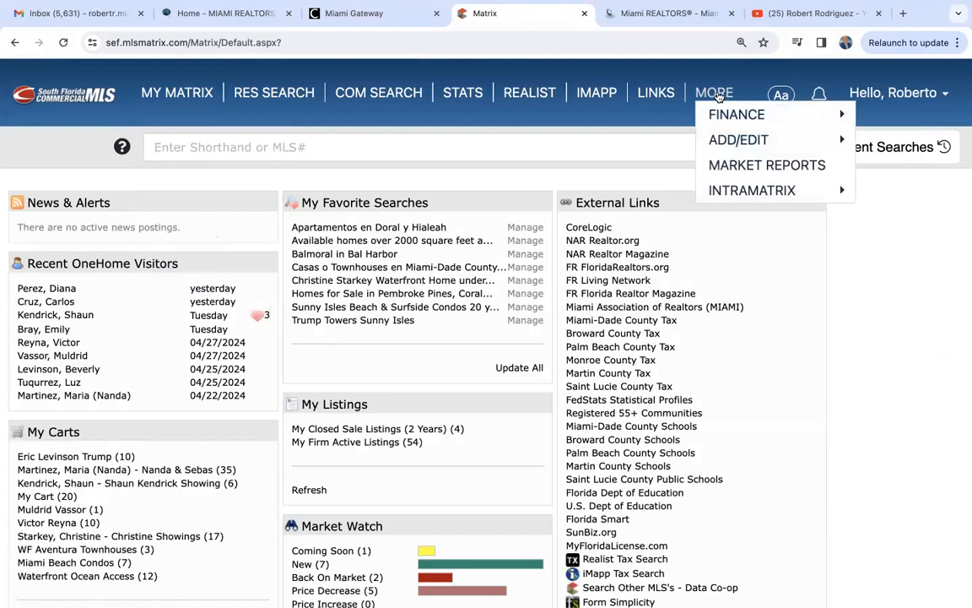
mouse_move(741, 140)
left_click(550, 136)
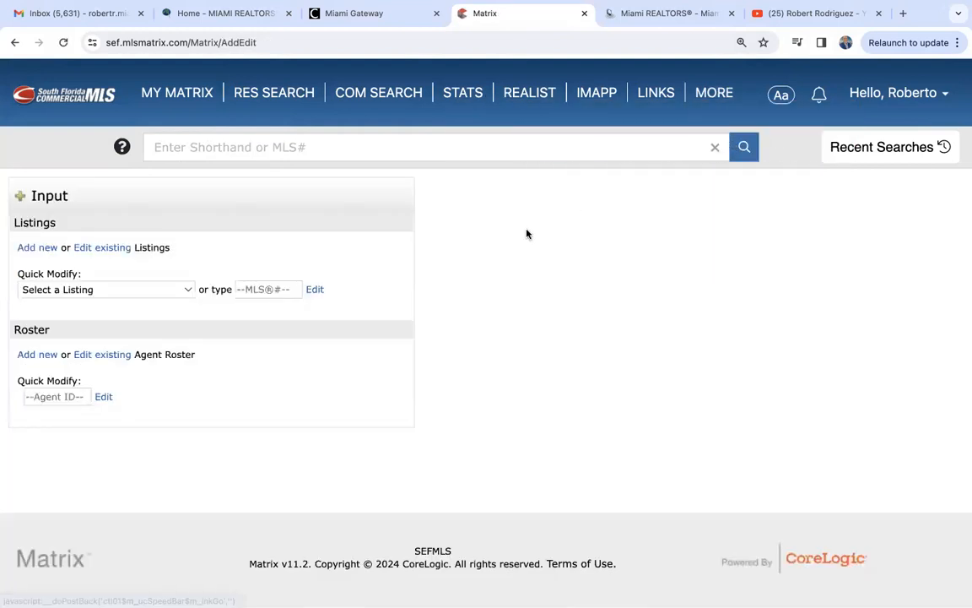
left_click(84, 290)
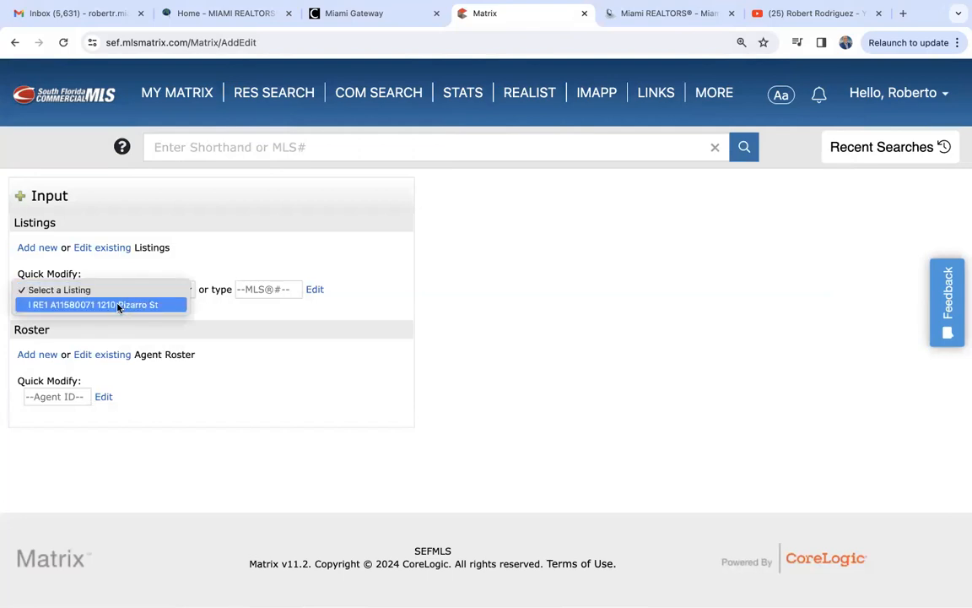
left_click(119, 304)
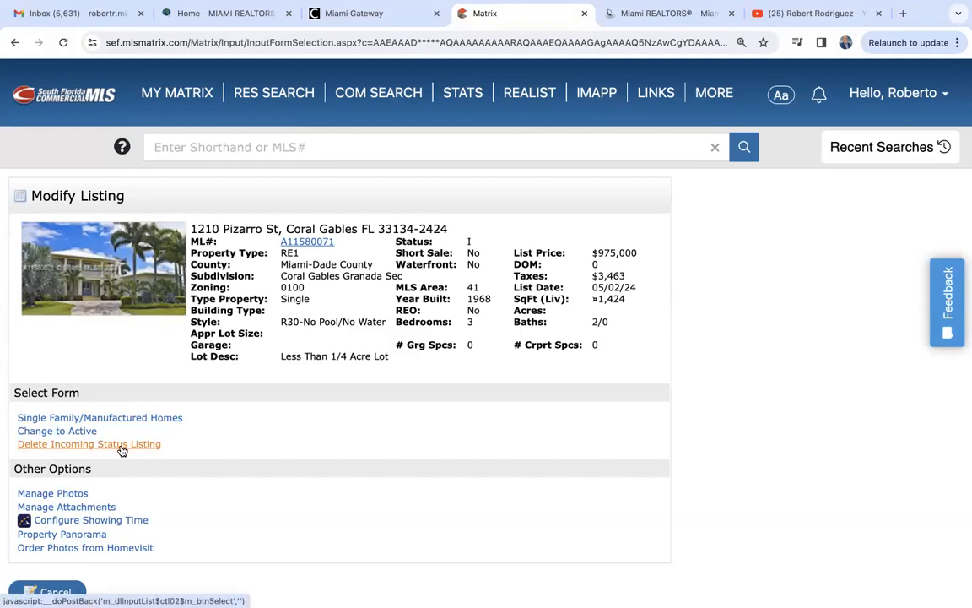
scroll(122, 452, "down", 2)
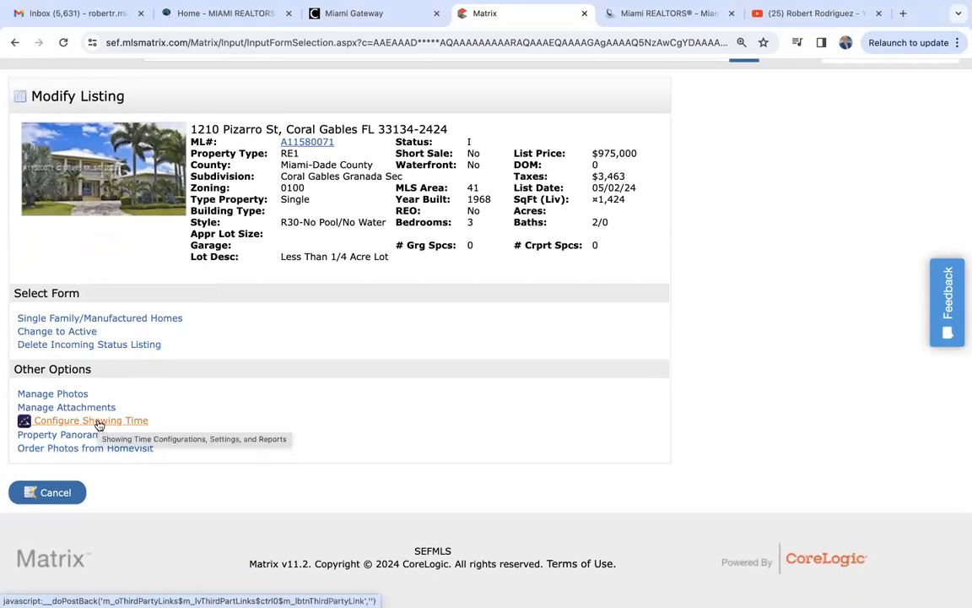
scroll(98, 425, "up", 2)
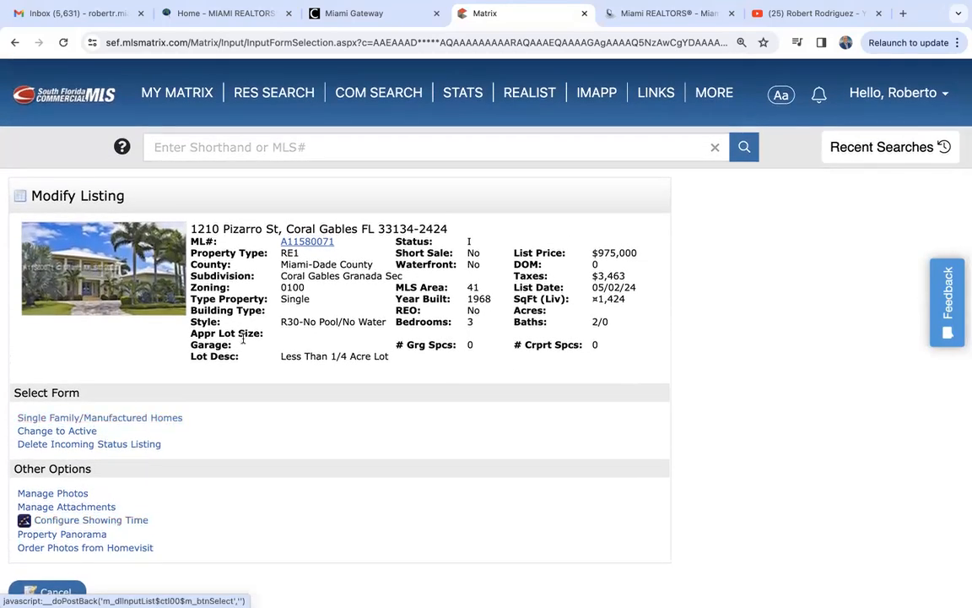
mouse_move(714, 95)
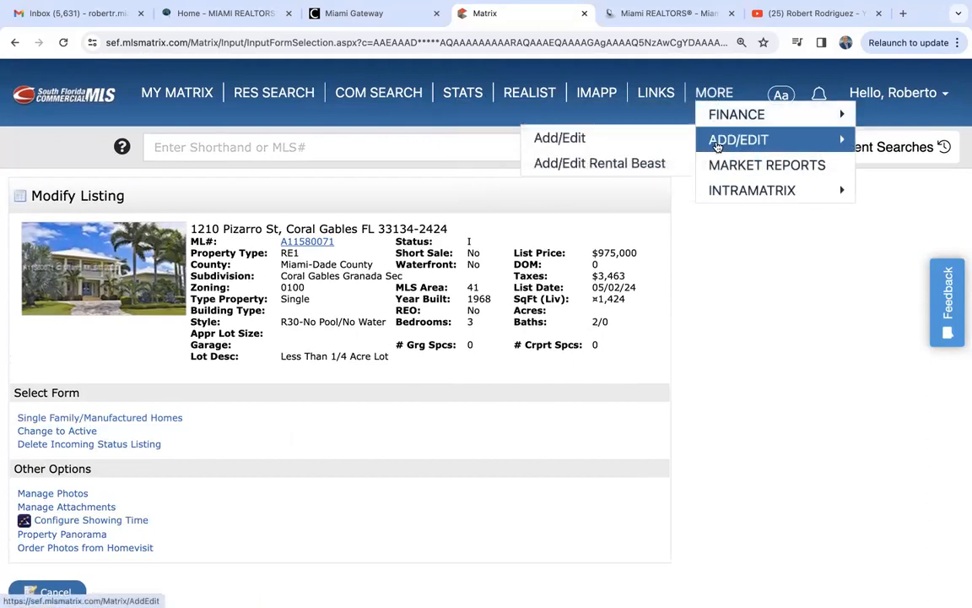
left_click(718, 144)
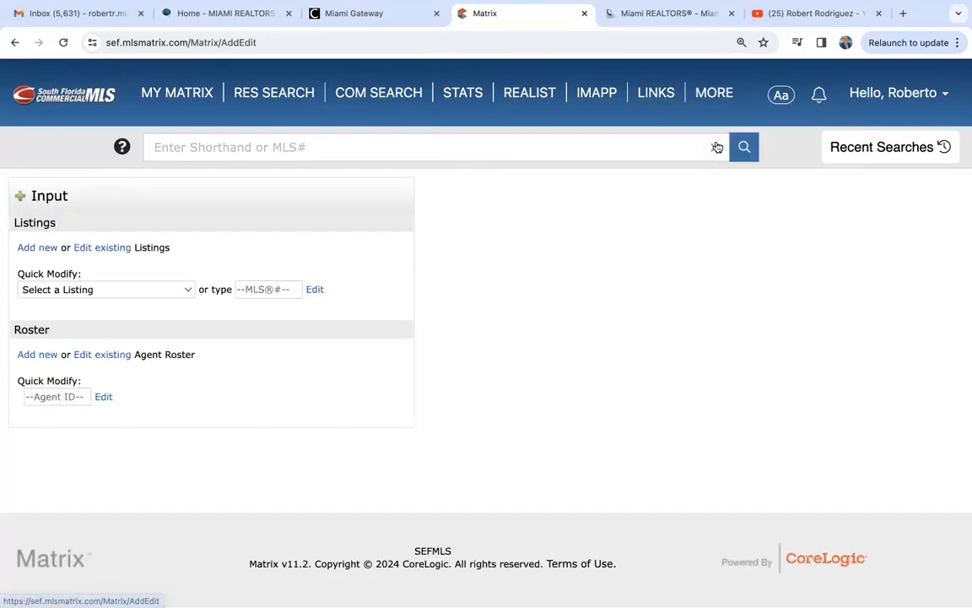
left_click(139, 291)
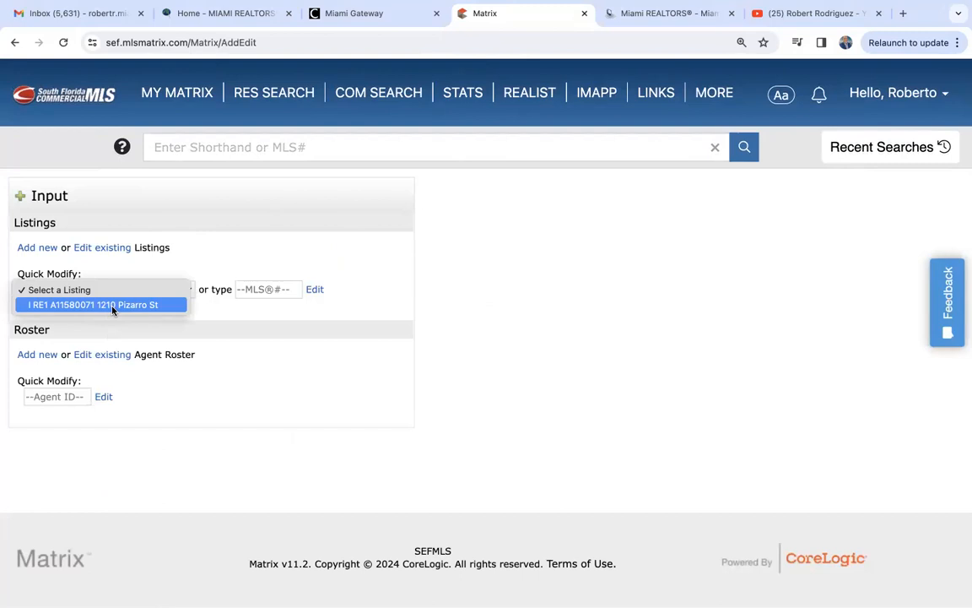
left_click(112, 305)
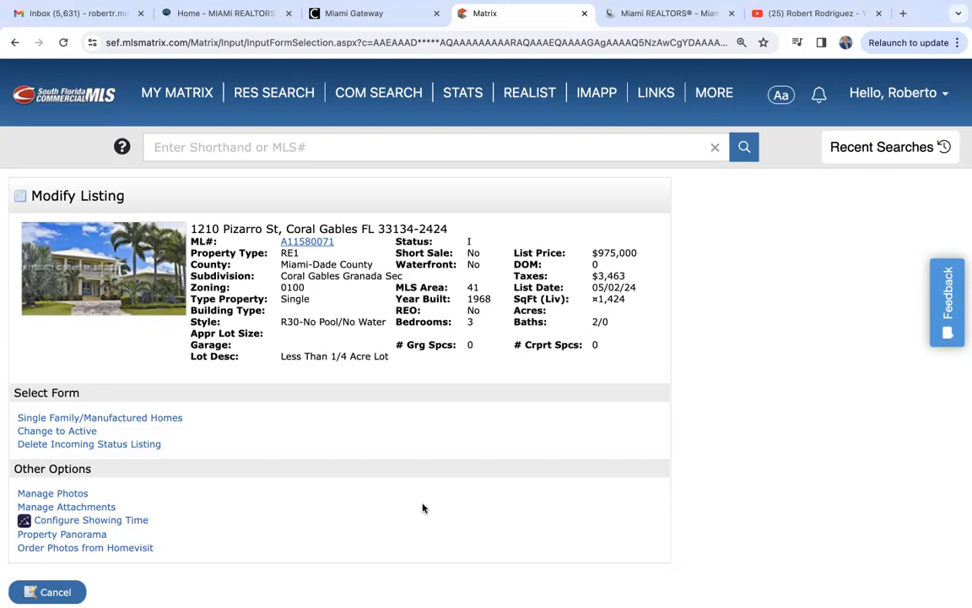
scroll(423, 507, "down", 2)
scroll(423, 507, "up", 2)
mouse_move(184, 88)
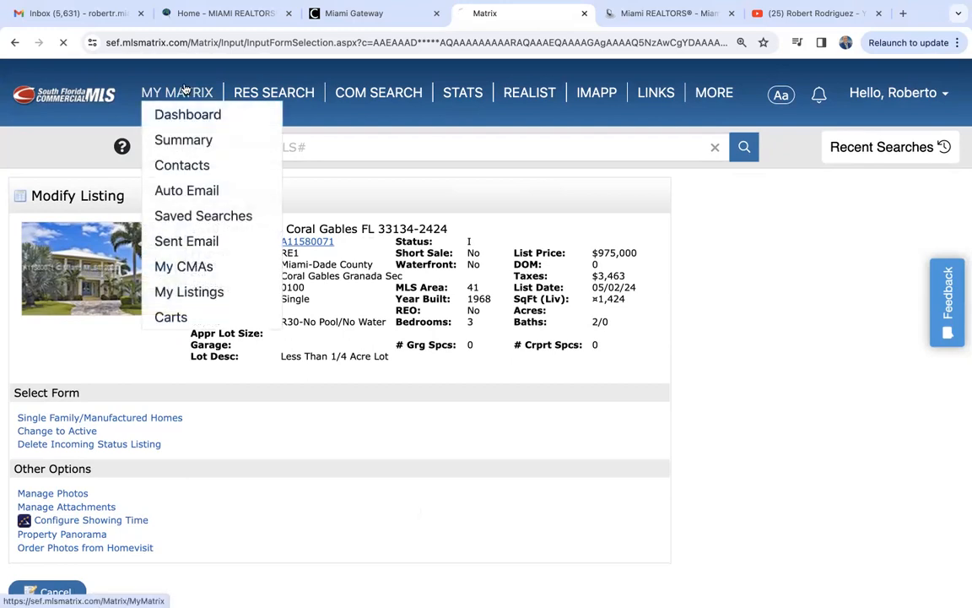
left_click(184, 114)
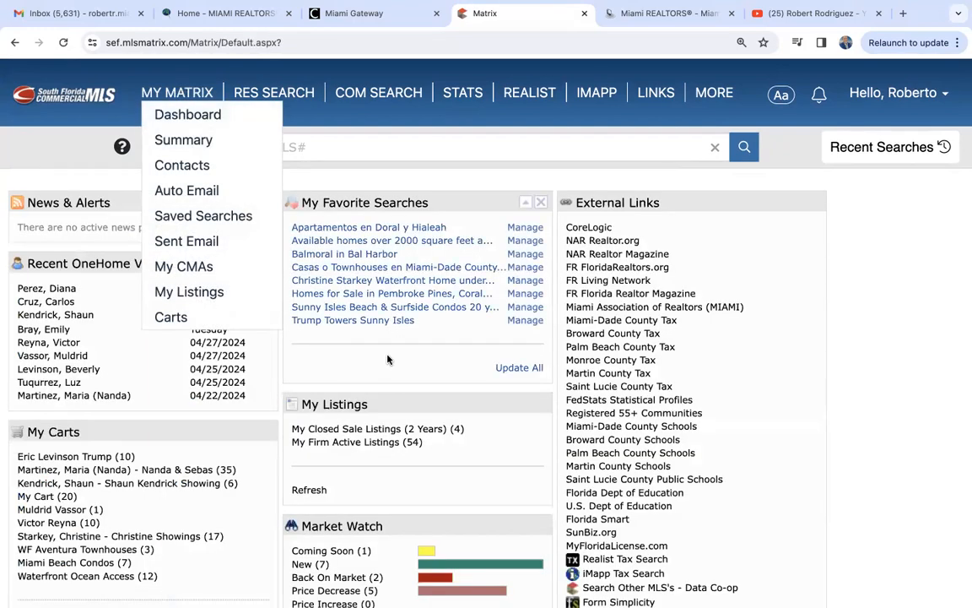
mouse_move(173, 91)
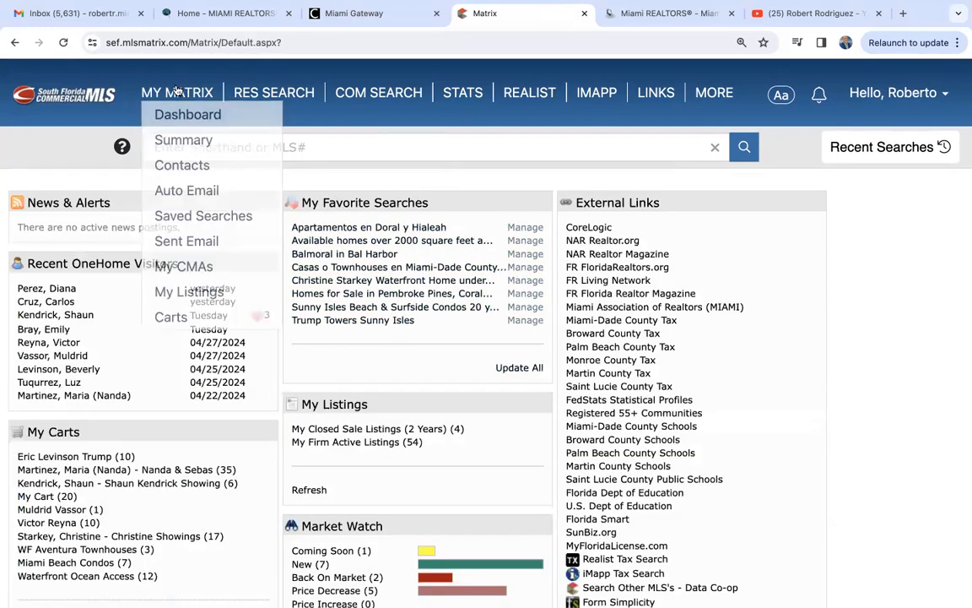
left_click(191, 291)
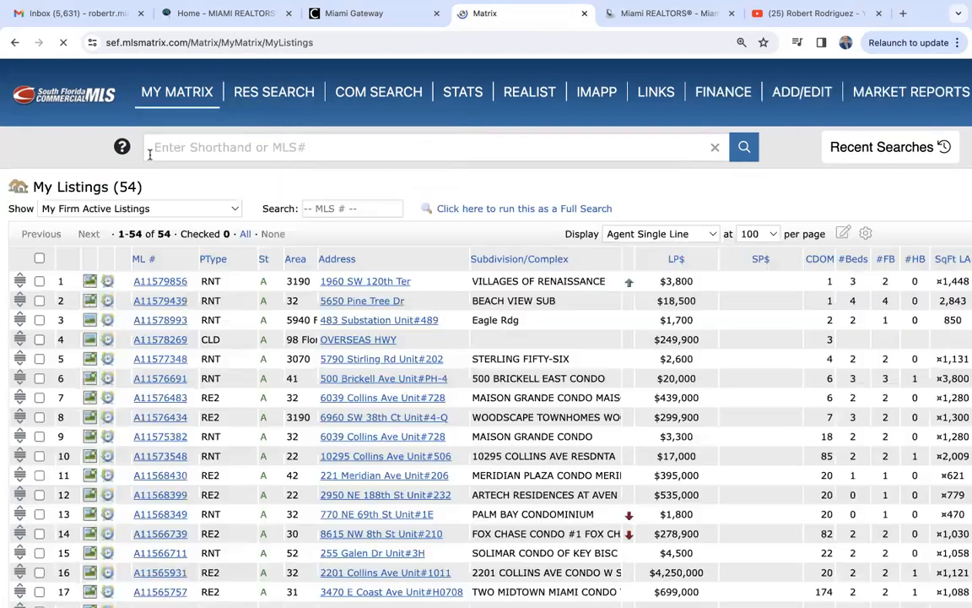
left_click(101, 208)
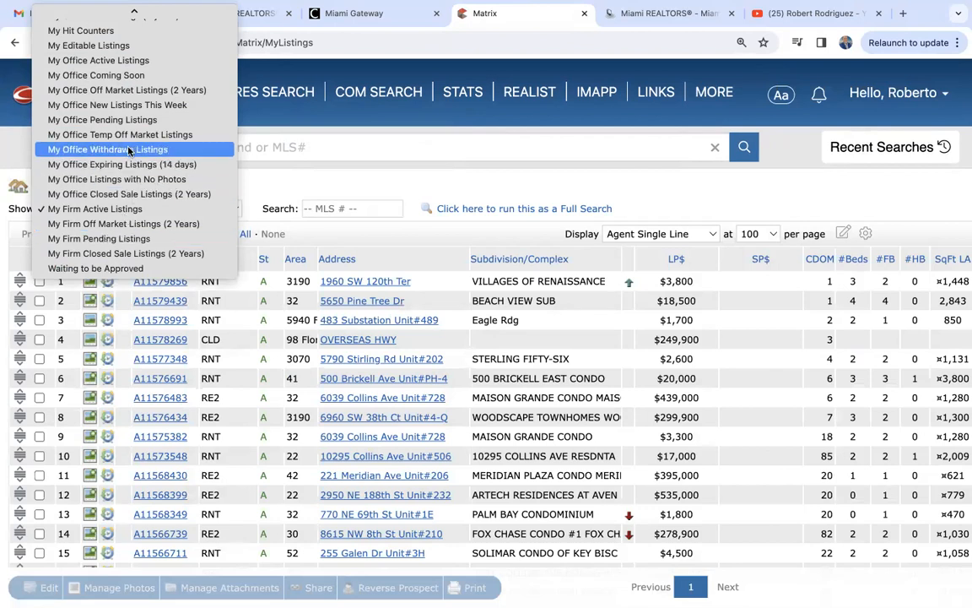
scroll(129, 133, "up", 3)
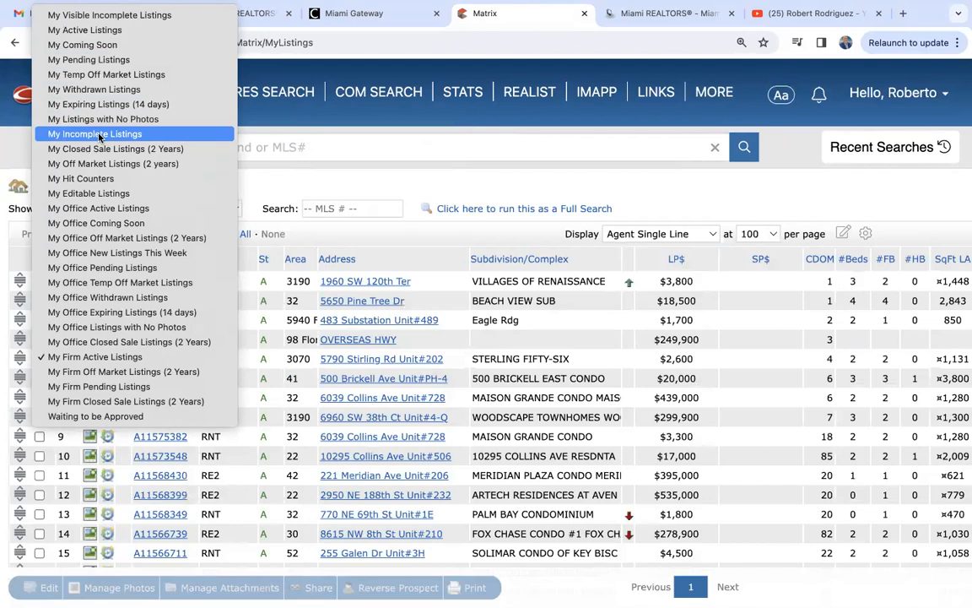
left_click(100, 136)
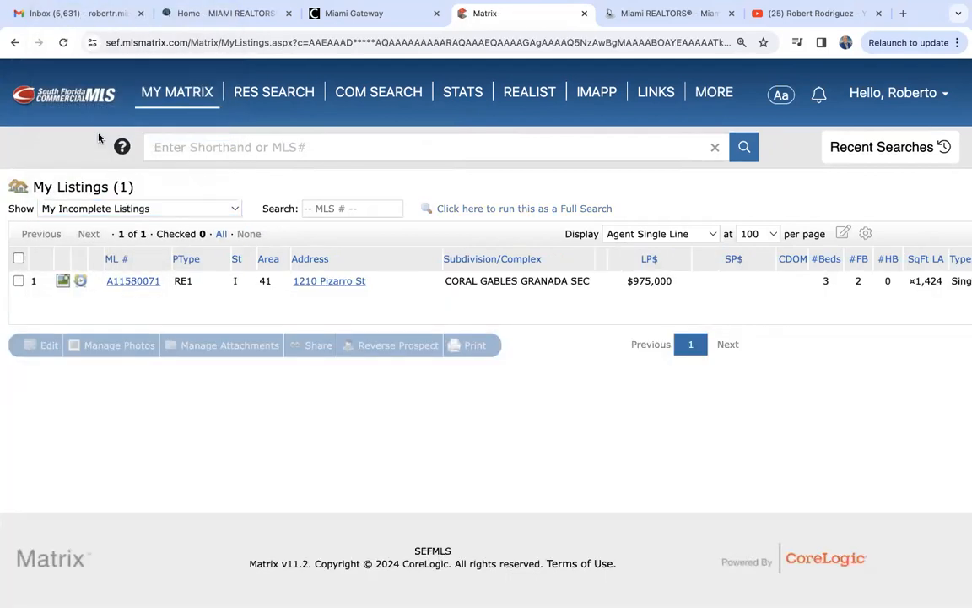
- Open listing A11580071 in the Agent Full view and scroll through its details, confirming Incoming status
left_click(127, 282)
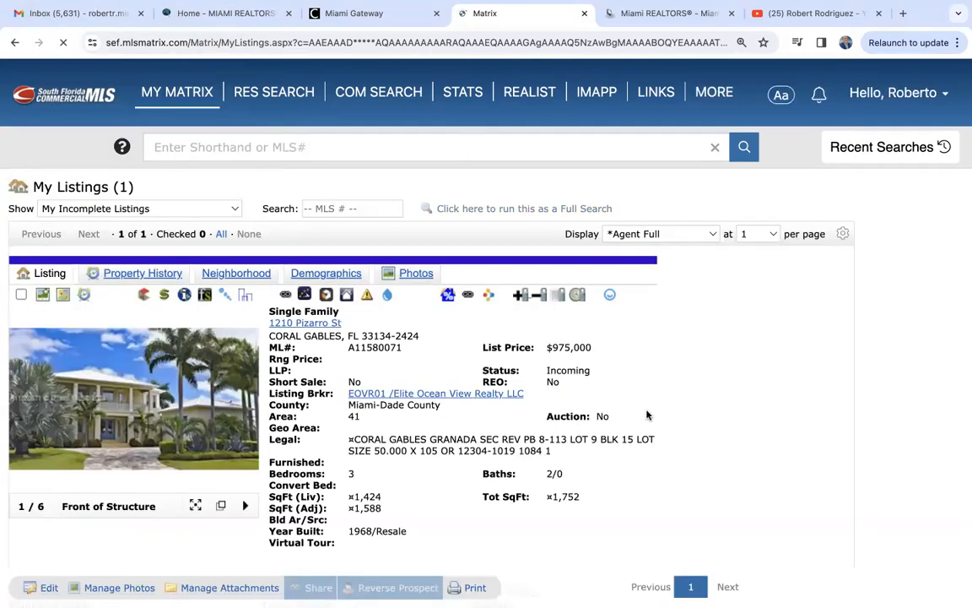
scroll(647, 413, "down", 1)
scroll(647, 413, "down", 15)
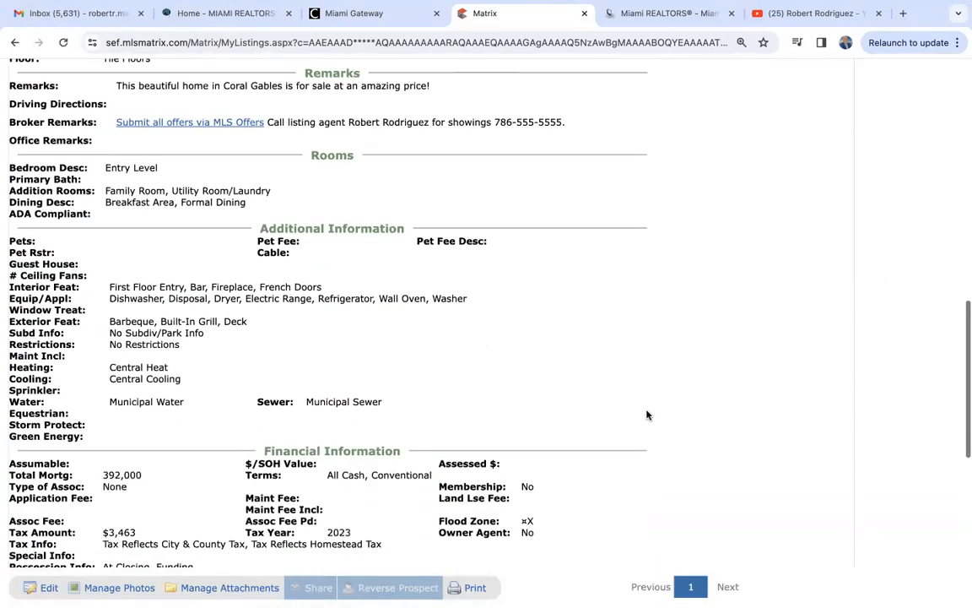
scroll(647, 414, "down", 5)
scroll(647, 413, "up", 12)
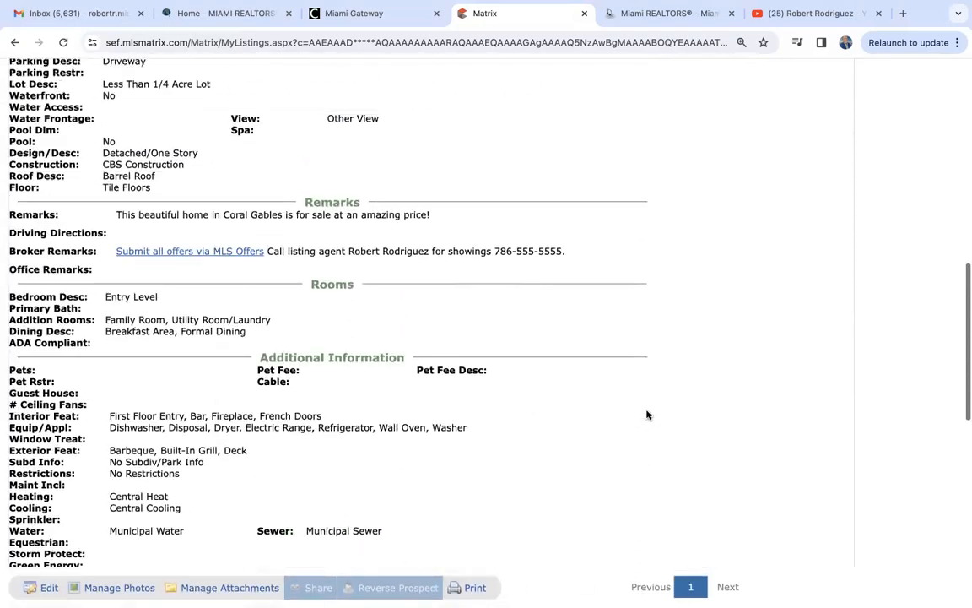
scroll(648, 414, "up", 15)
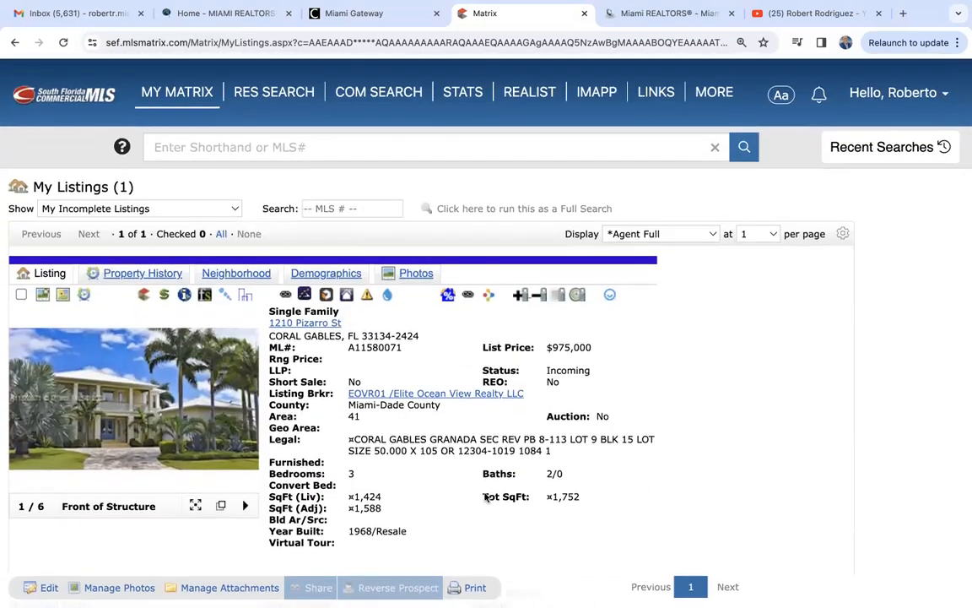
scroll(582, 406, "down", 10)
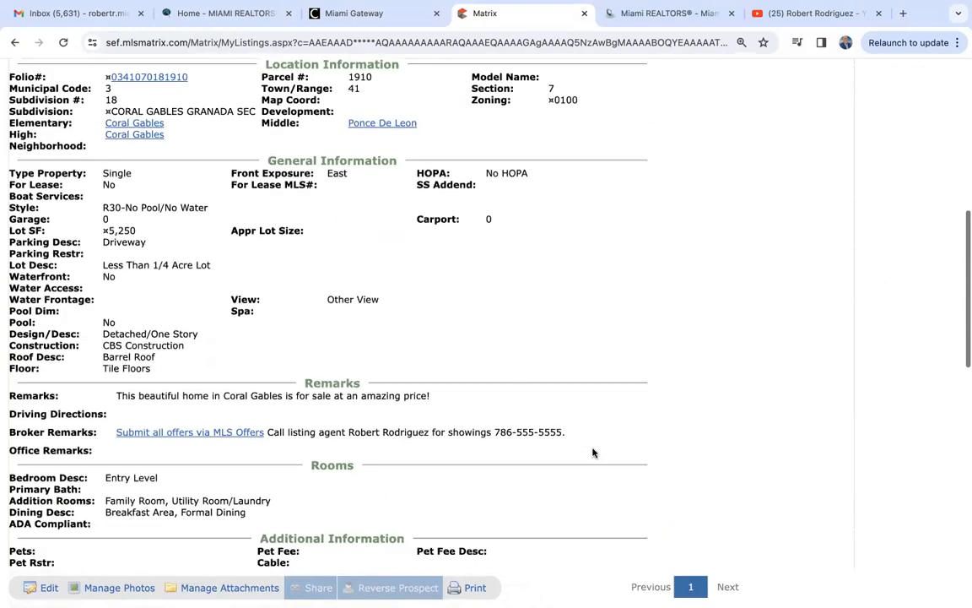
scroll(593, 453, "down", 8)
scroll(593, 454, "up", 15)
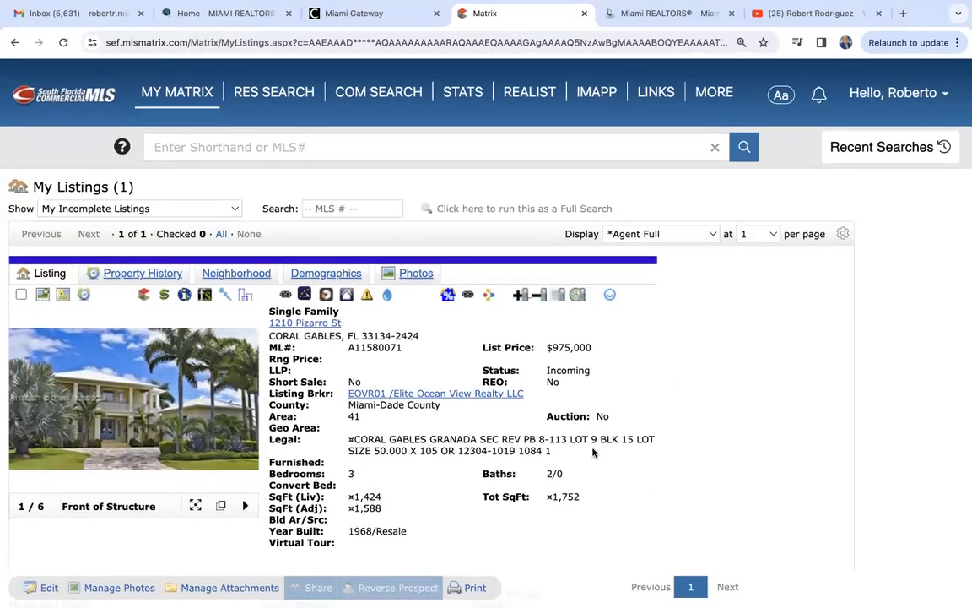
scroll(592, 453, "down", 10)
scroll(592, 453, "up", 5)
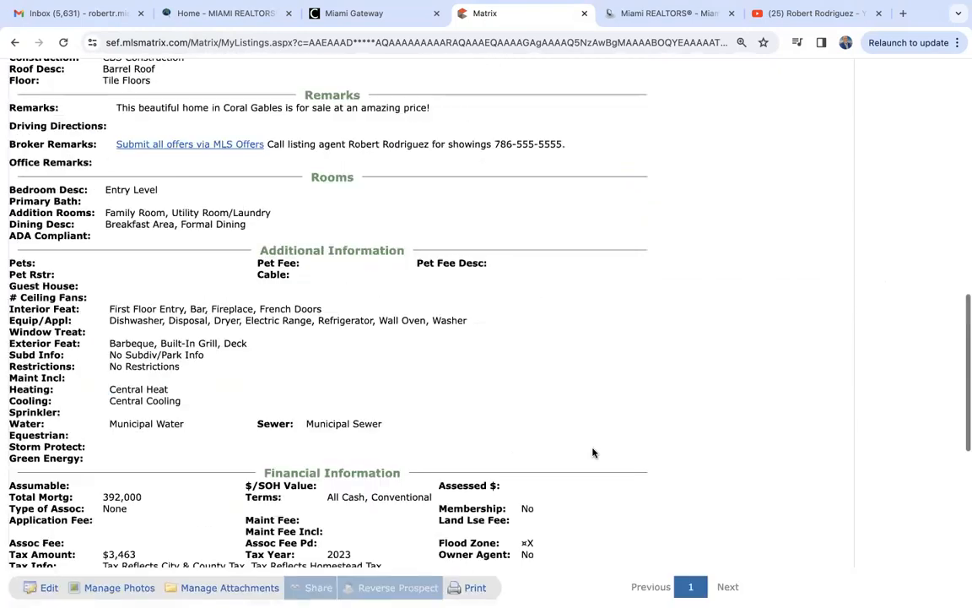
scroll(592, 454, "up", 10)
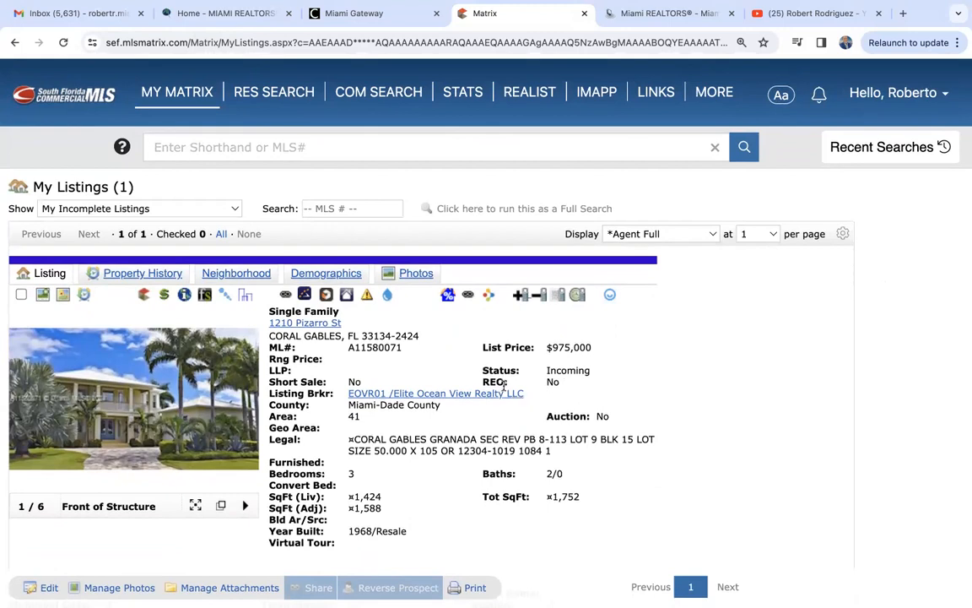
mouse_move(724, 99)
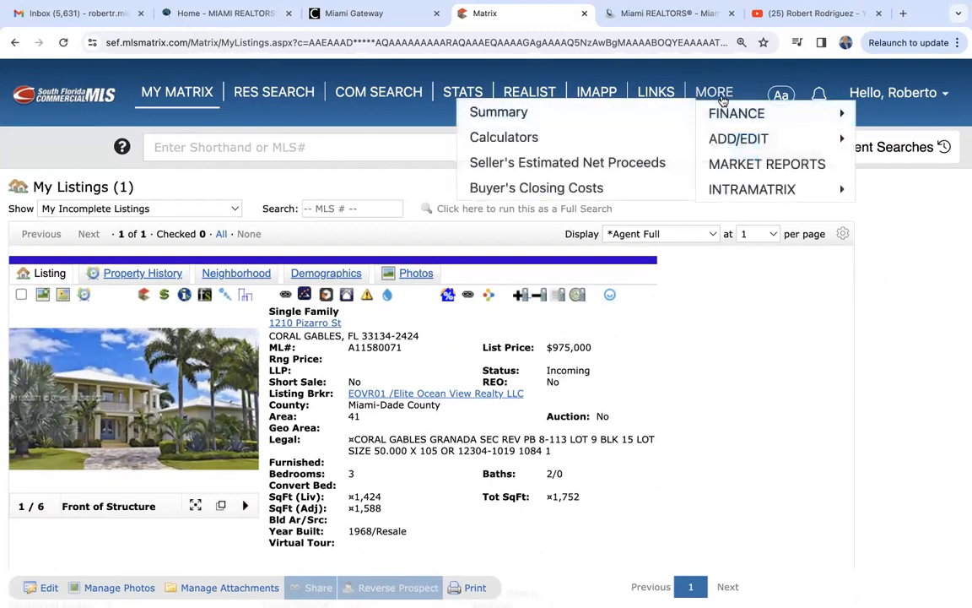
left_click(728, 140)
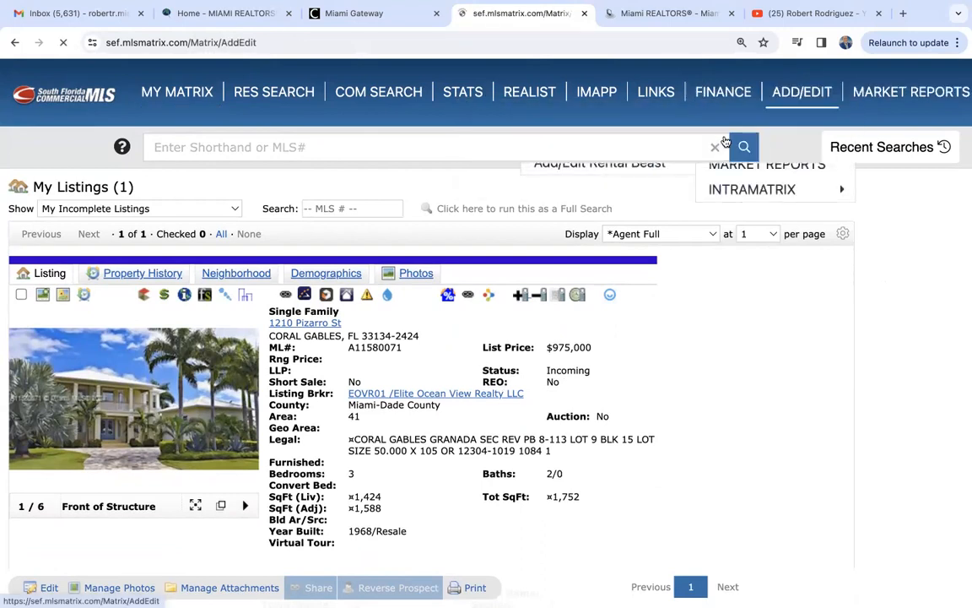
left_click(62, 289)
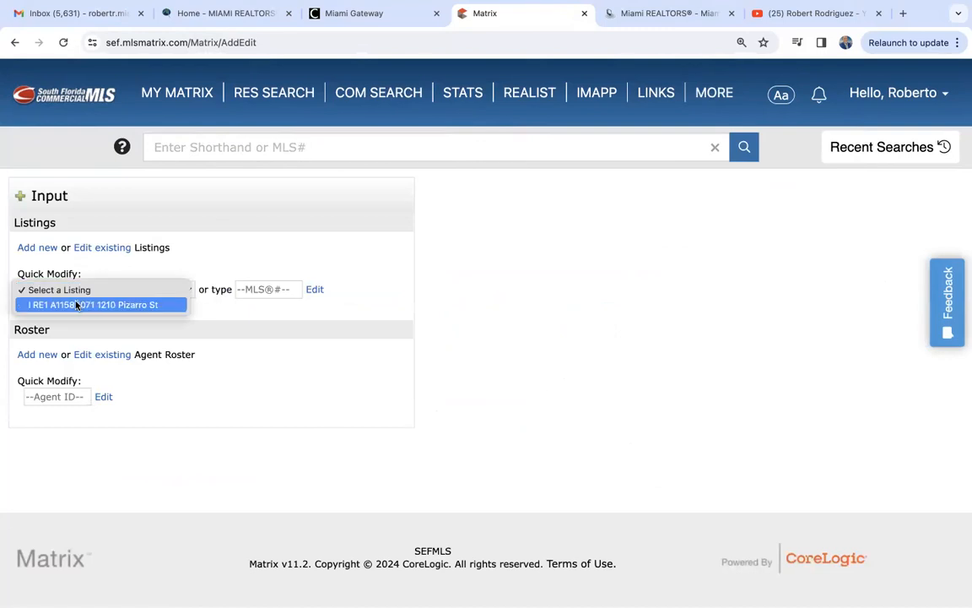
left_click(76, 304)
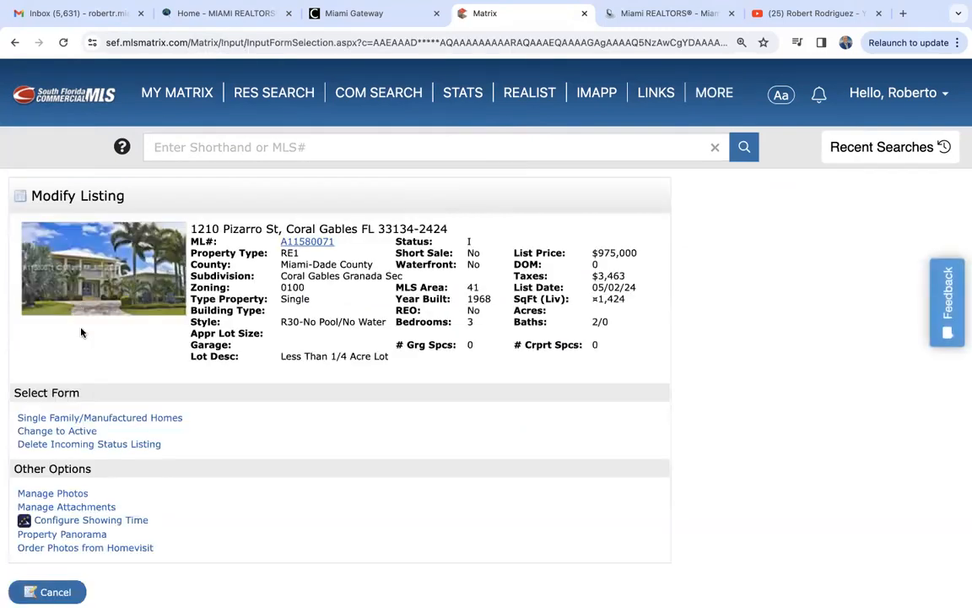
- Set Delete Listing to Yes and submit the permanent deletion of the incoming listing
left_click(112, 452)
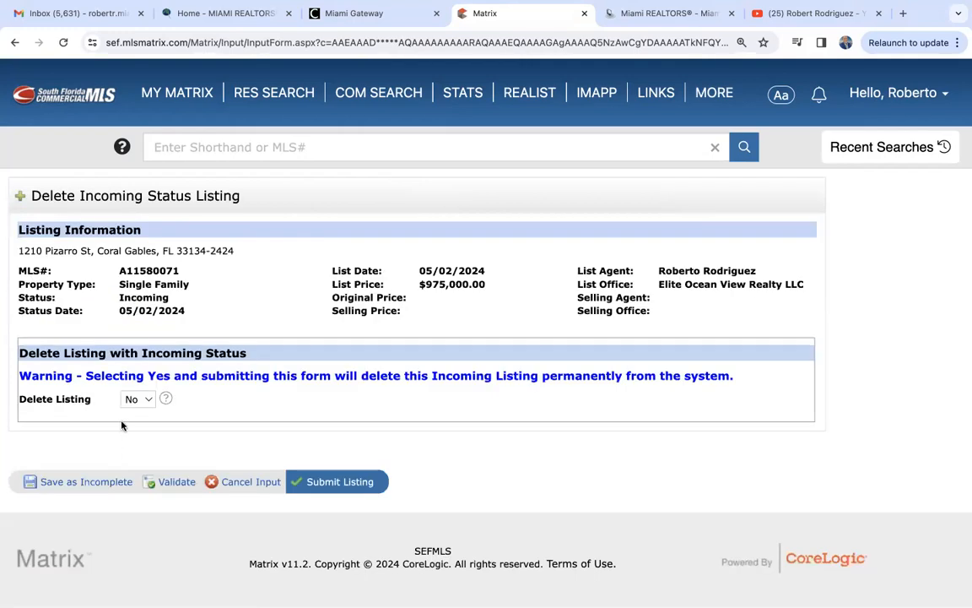
left_click(135, 399)
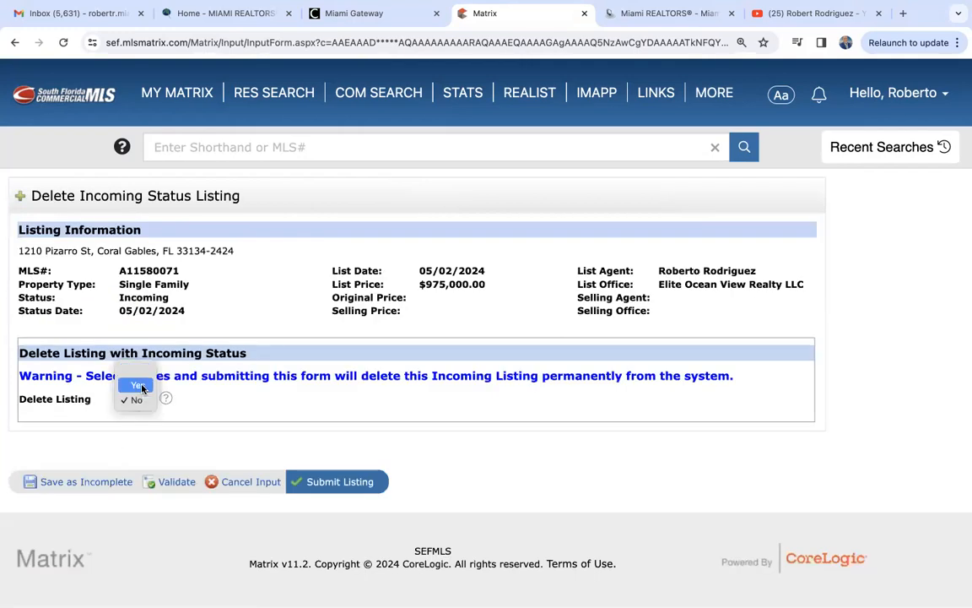
key("Escape")
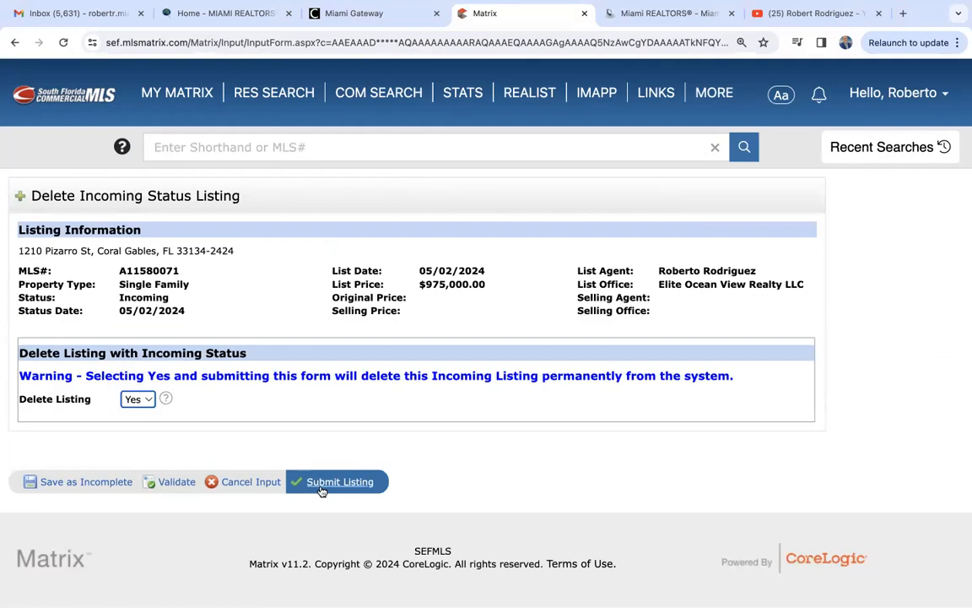
left_click(335, 483)
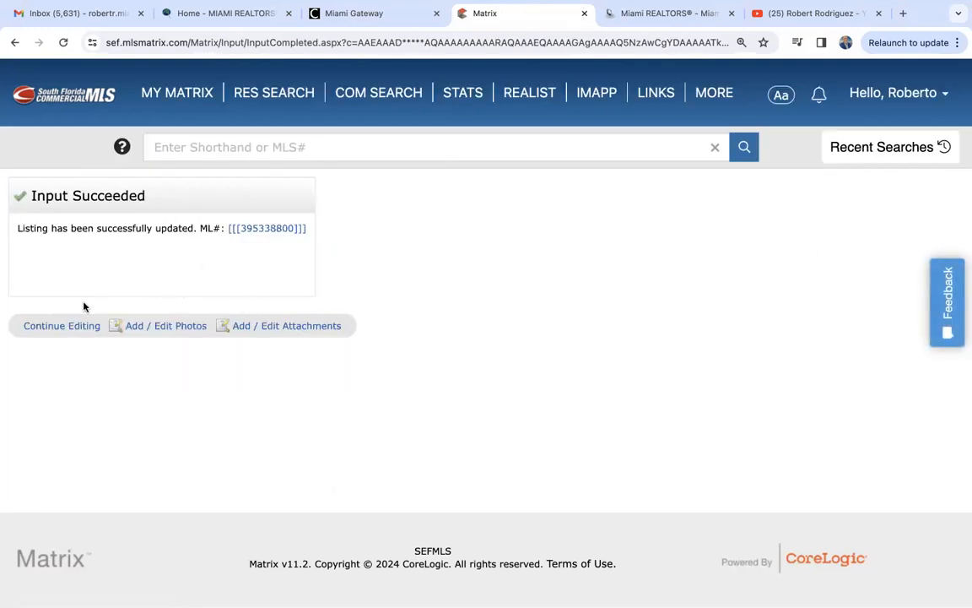
- Leave the input pages via MY MATRIX and the Add/Edit page, ending on the My Matrix dashboard
left_click(182, 99)
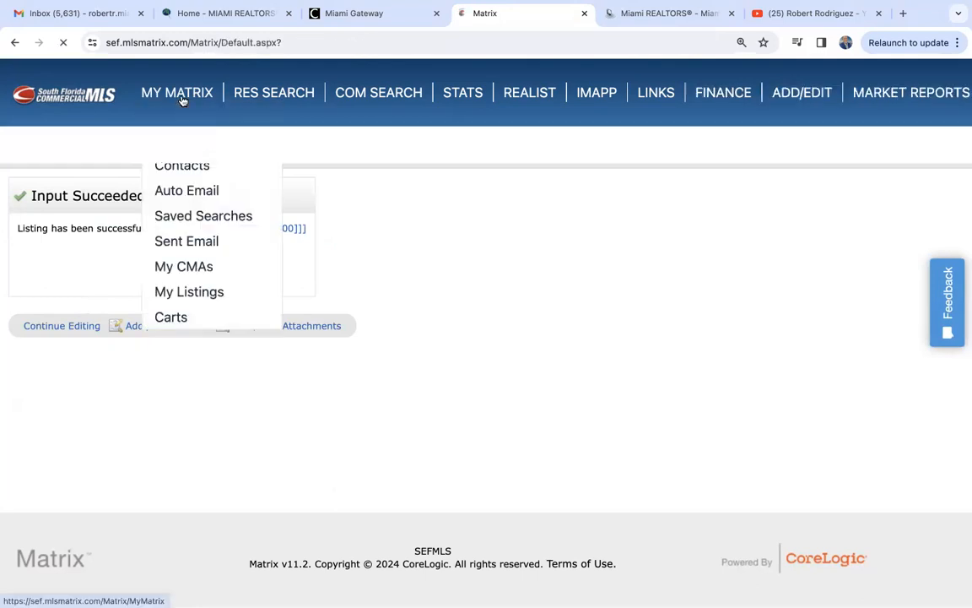
mouse_move(701, 94)
mouse_move(718, 135)
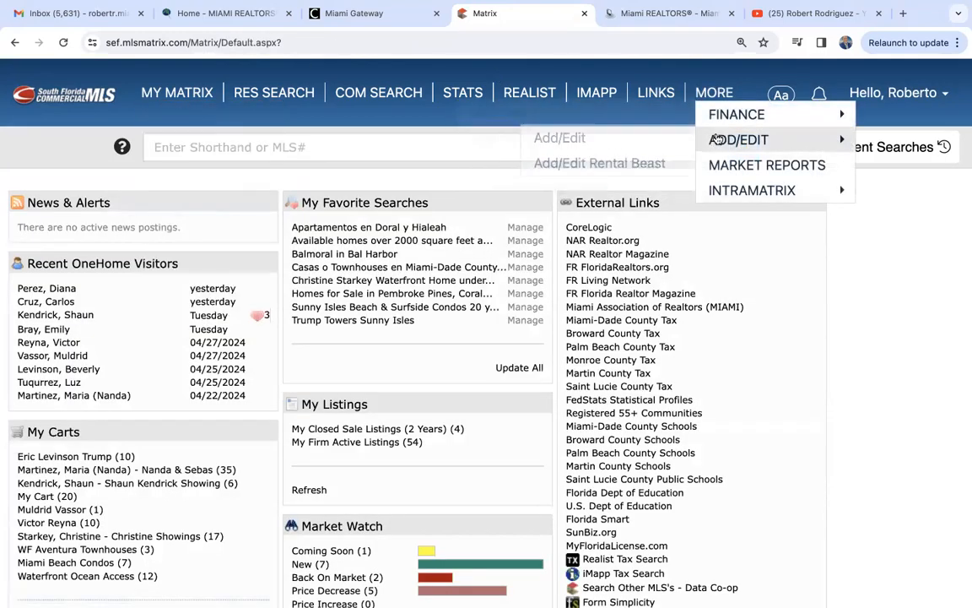
left_click(535, 135)
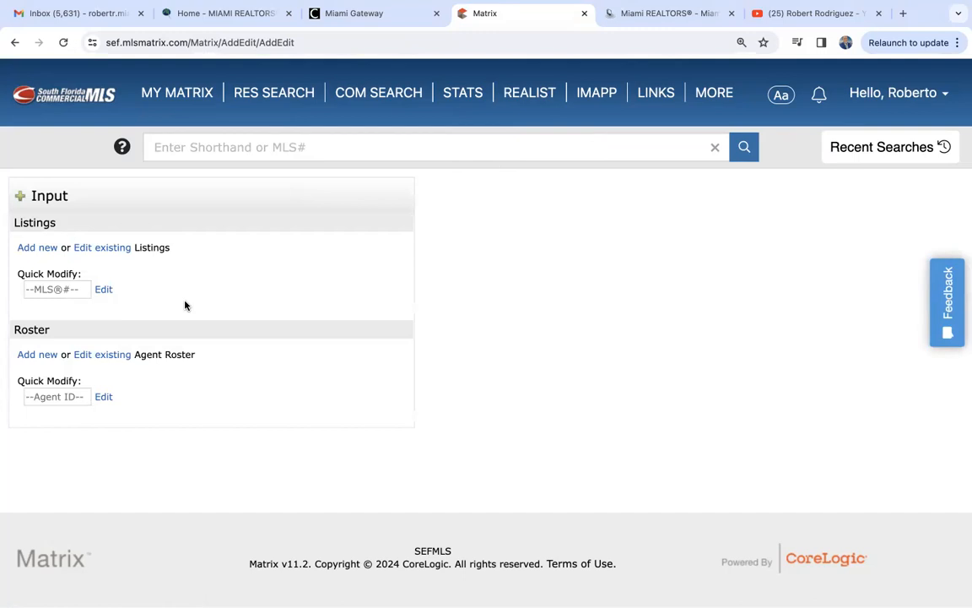
left_click(168, 100)
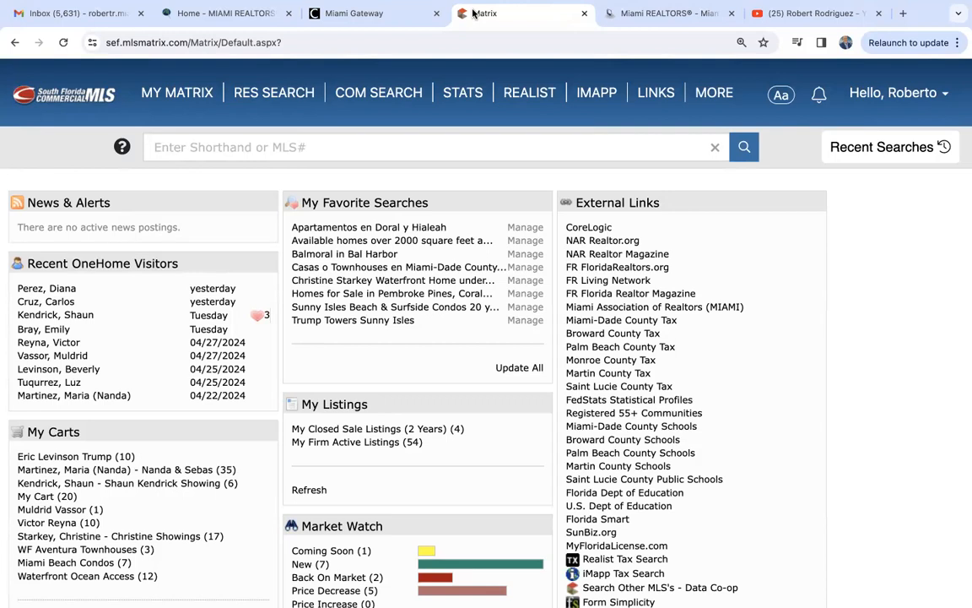
- Open the RE1/RE2 Single Family/Condo search form from RES SEARCH
mouse_move(270, 93)
left_click(282, 144)
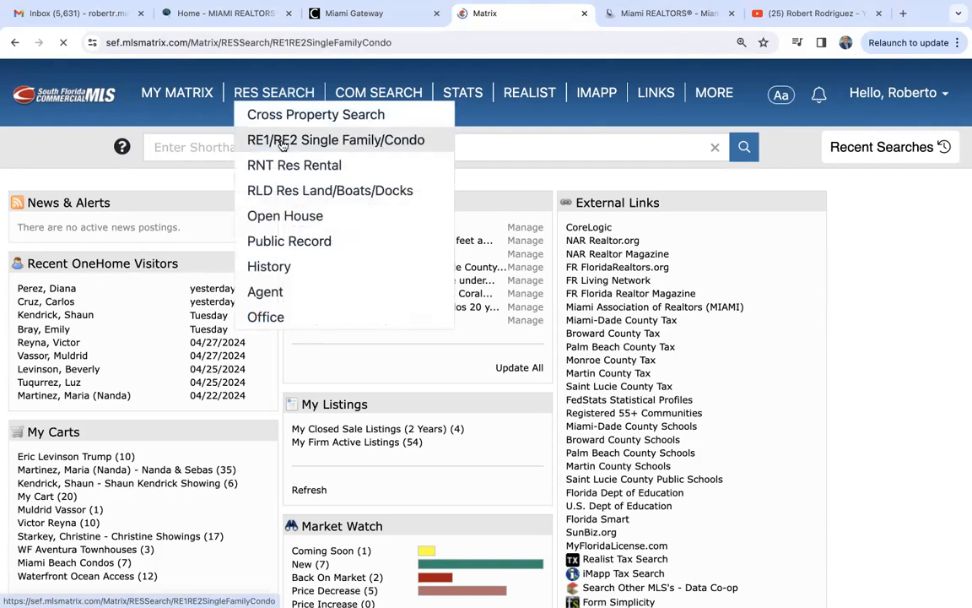
mouse_move(263, 93)
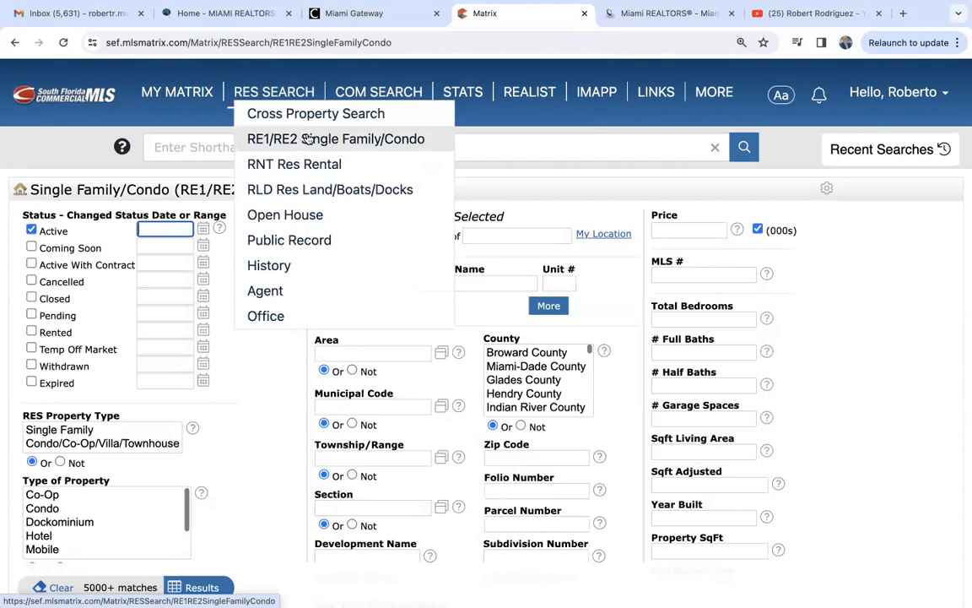
scroll(232, 391, "down", 10)
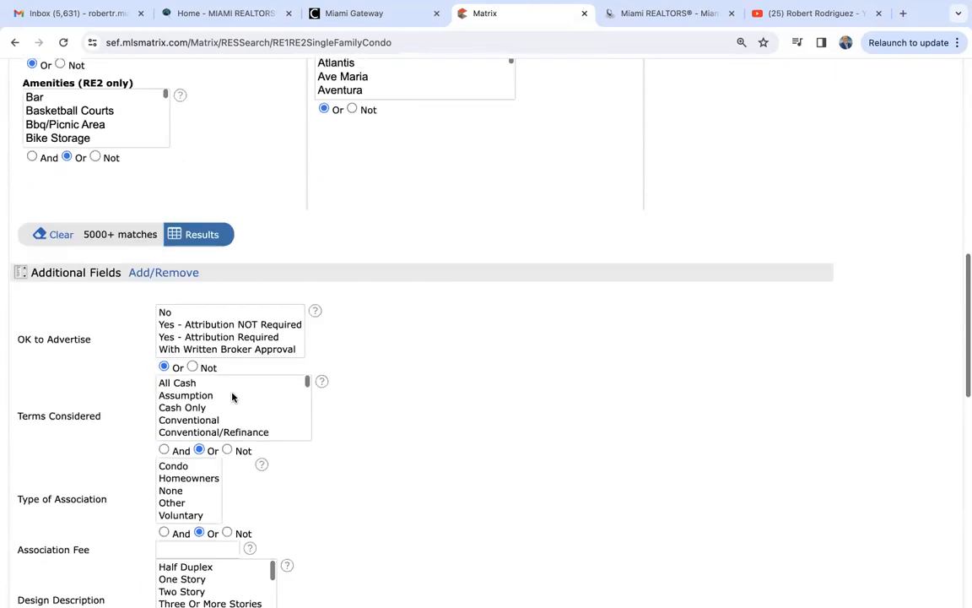
scroll(232, 396, "down", 1)
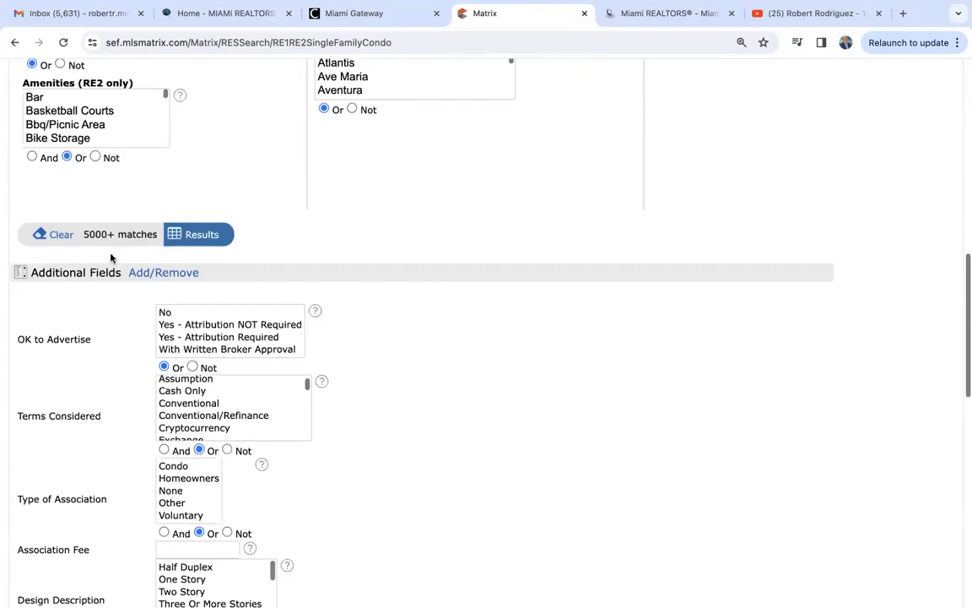
- Find Front Exposure by searching 'ex', add it to the additional fields, and return to the form
left_click(147, 273)
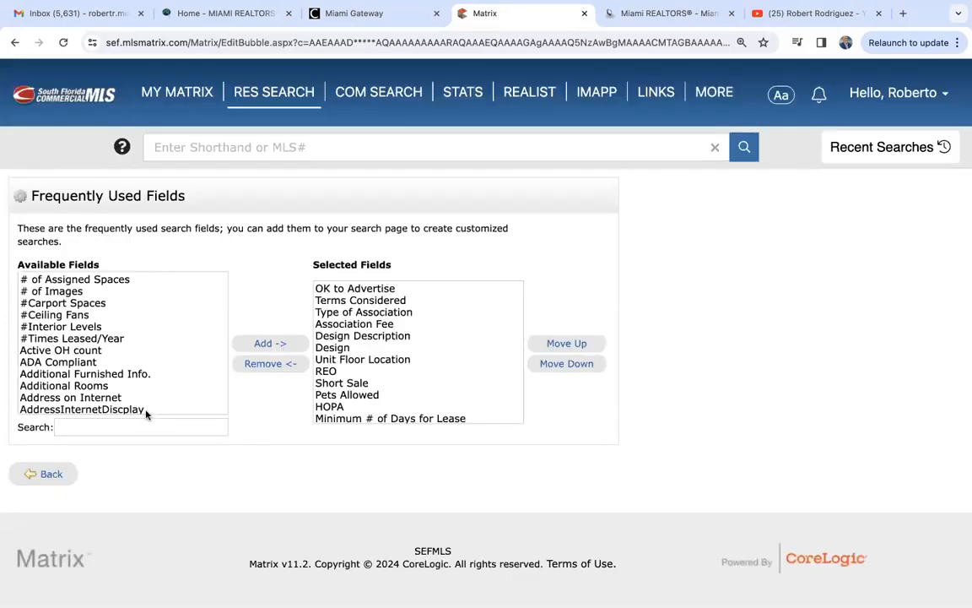
left_click(130, 427)
type("ex")
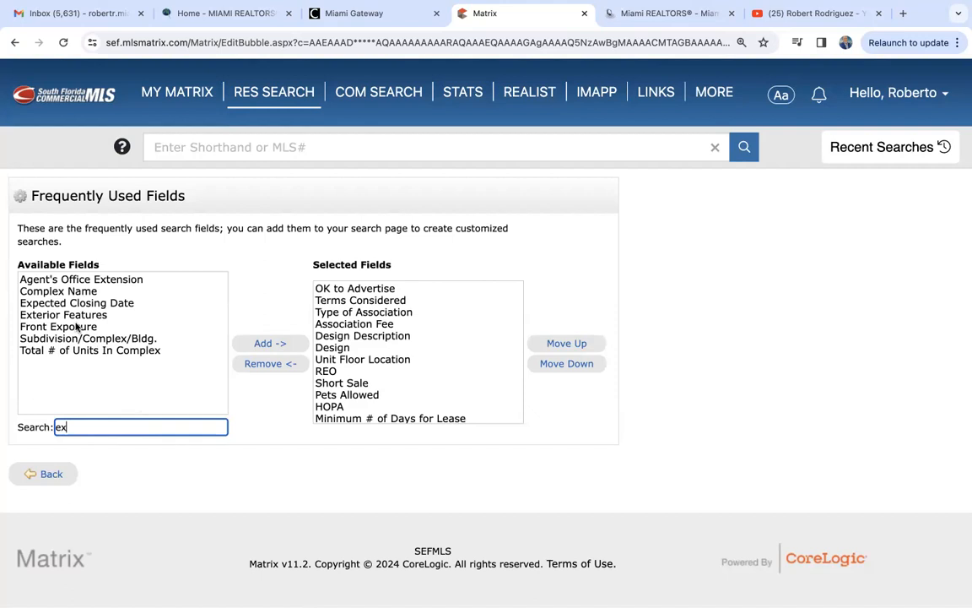
left_click(73, 327)
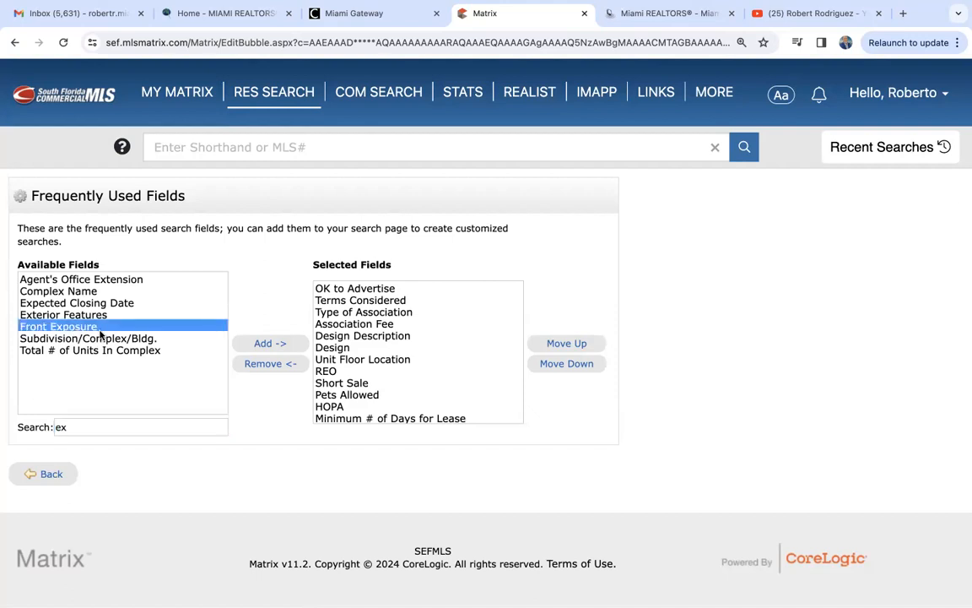
left_click(267, 343)
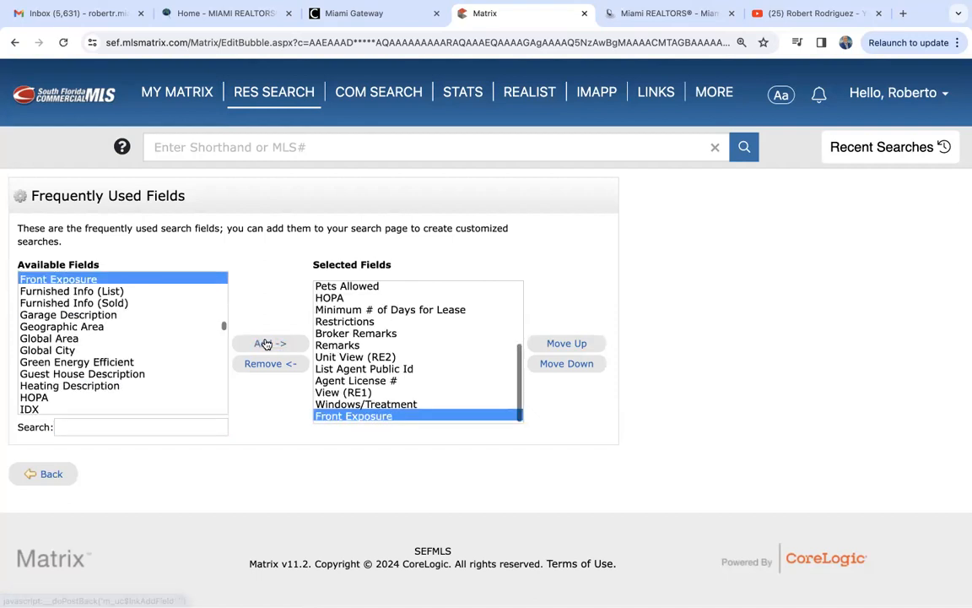
left_click(47, 473)
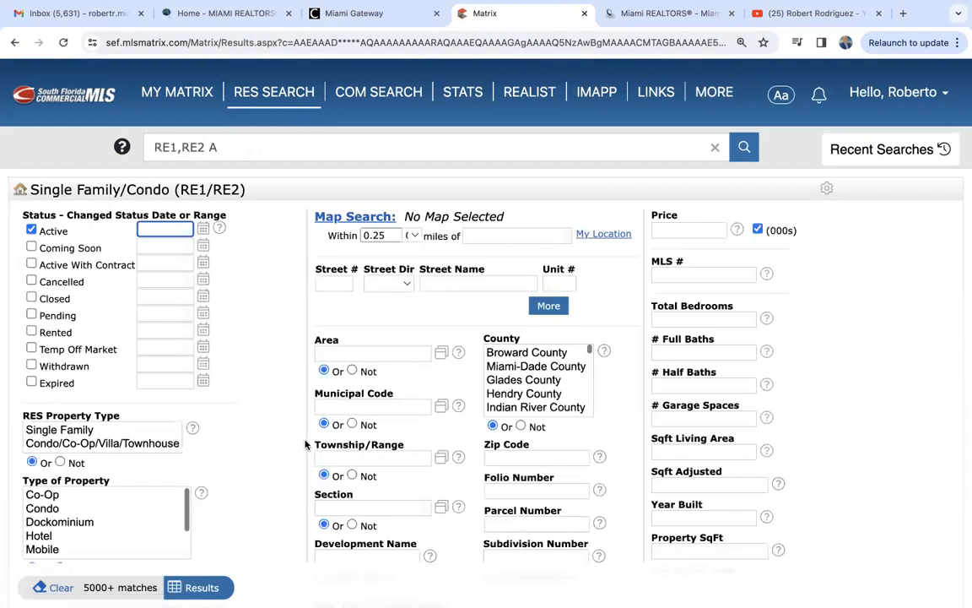
- Check the Front Exposure choices and select both Single Family and Condo types in Miami-Dade County
scroll(278, 462, "down", 20)
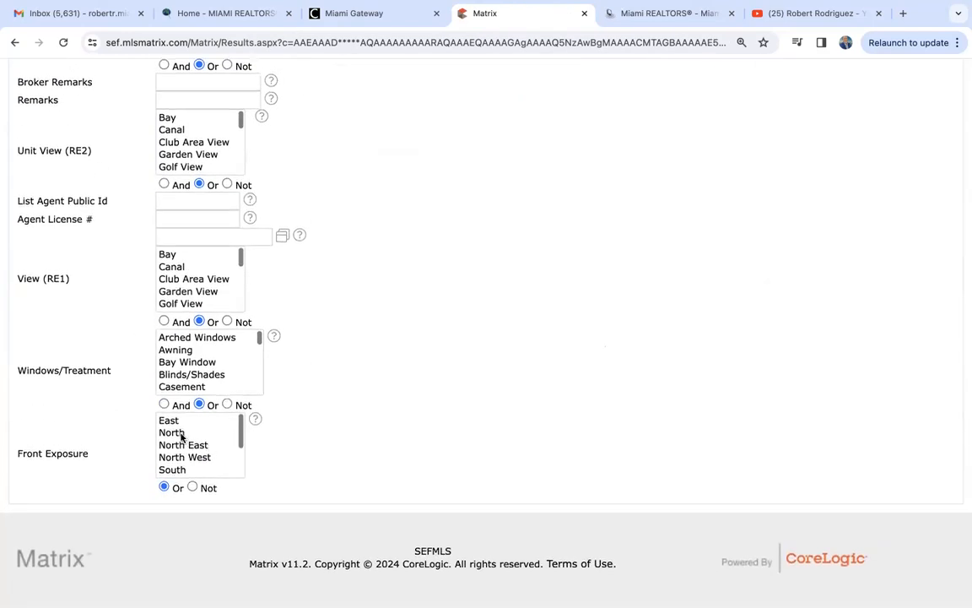
left_click(172, 421)
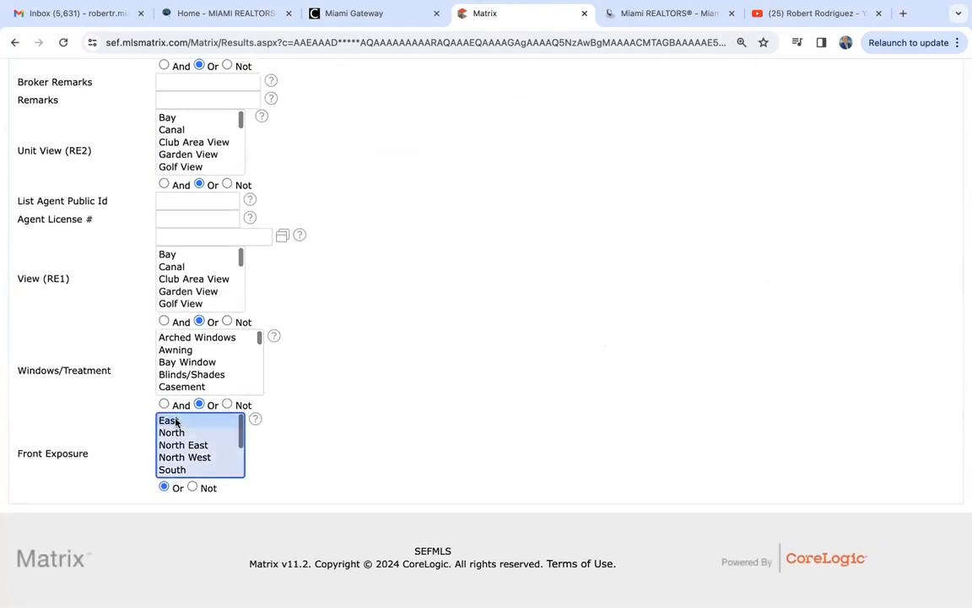
scroll(429, 383, "up", 15)
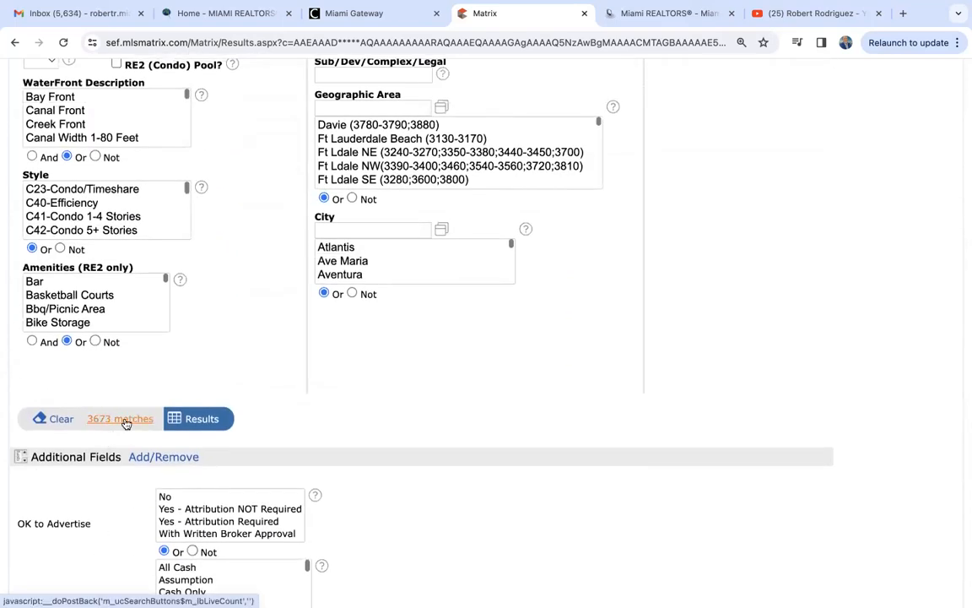
scroll(245, 334, "up", 6)
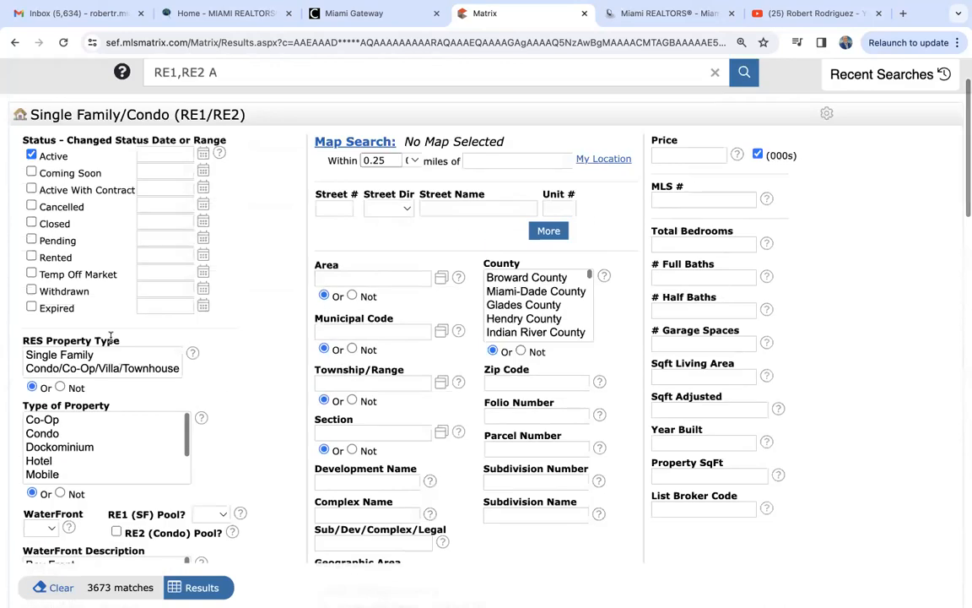
left_click_drag(78, 358, 81, 369)
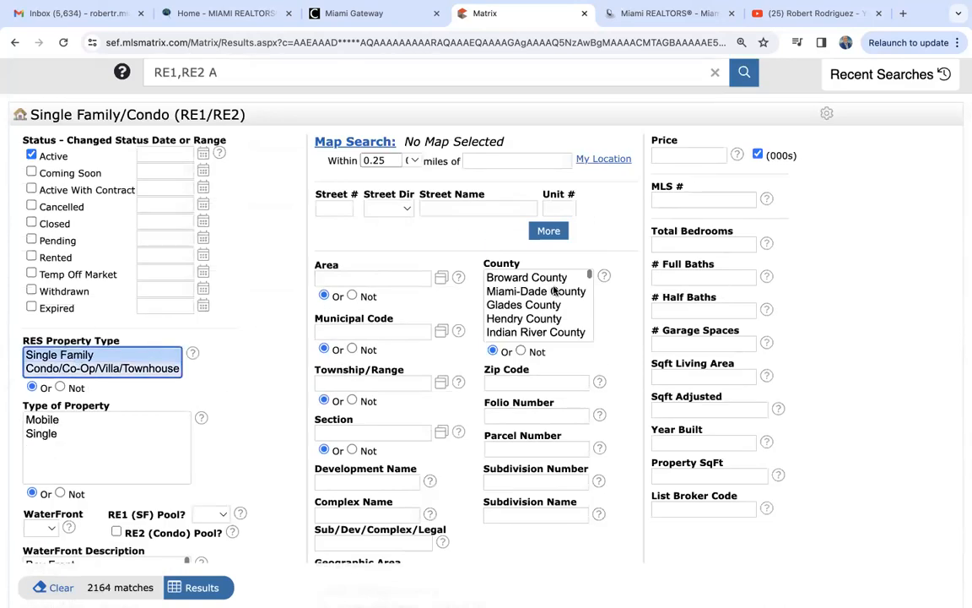
left_click(523, 311)
- Search zip code 33134 to get 15 listings, then return to the My Matrix dashboard
scroll(271, 481, "down", 3)
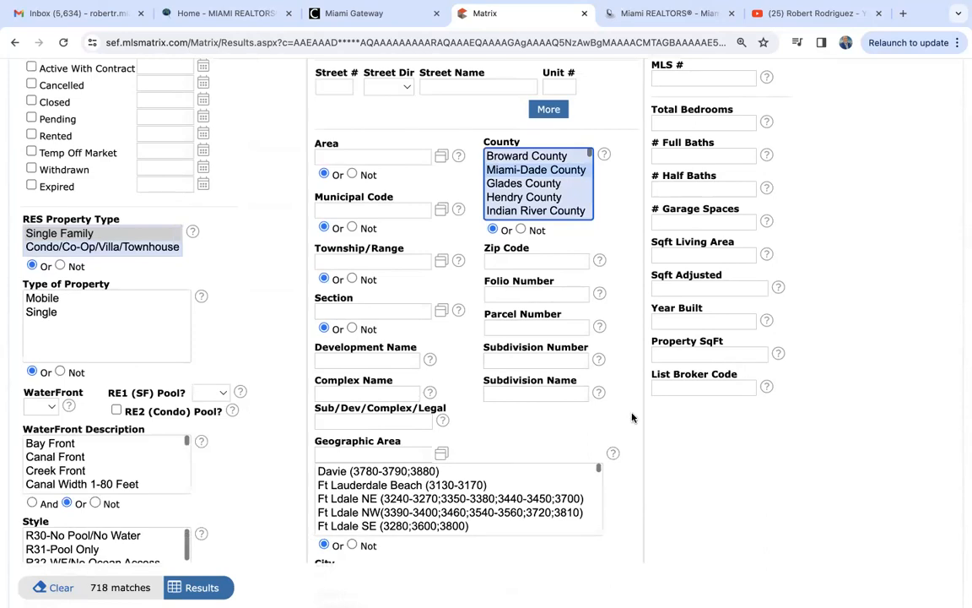
left_click(532, 263)
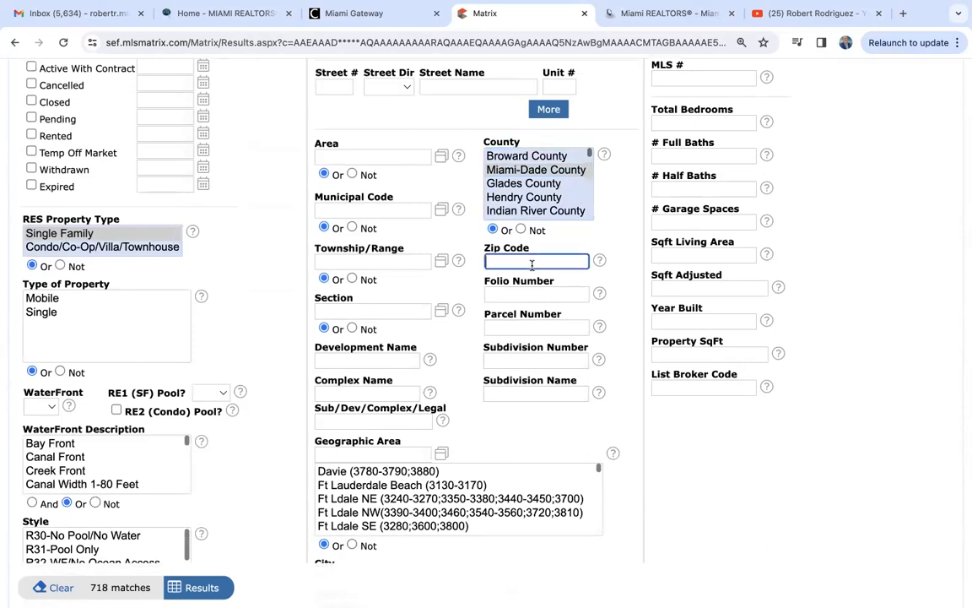
type("33134")
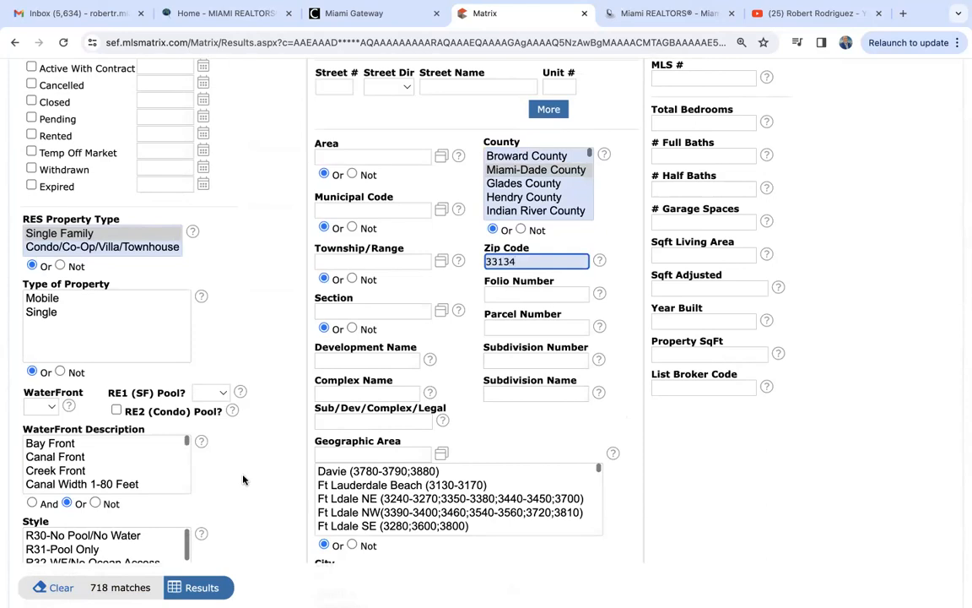
left_click(202, 589)
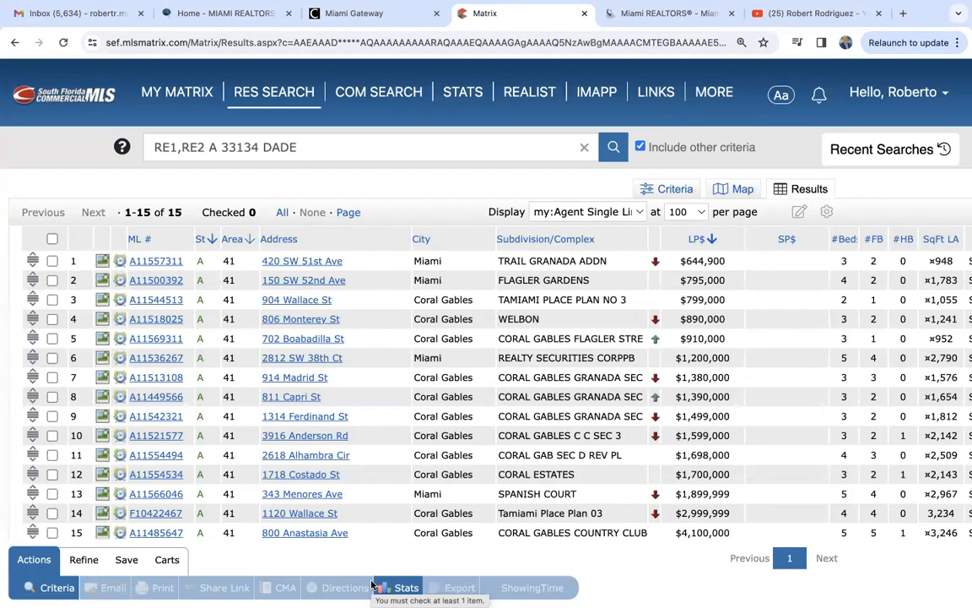
left_click(175, 93)
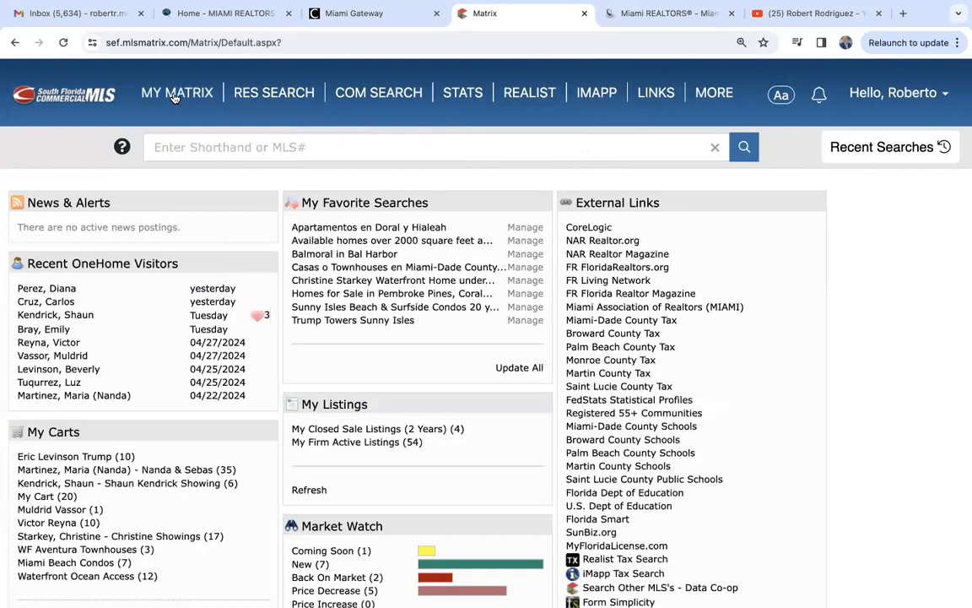